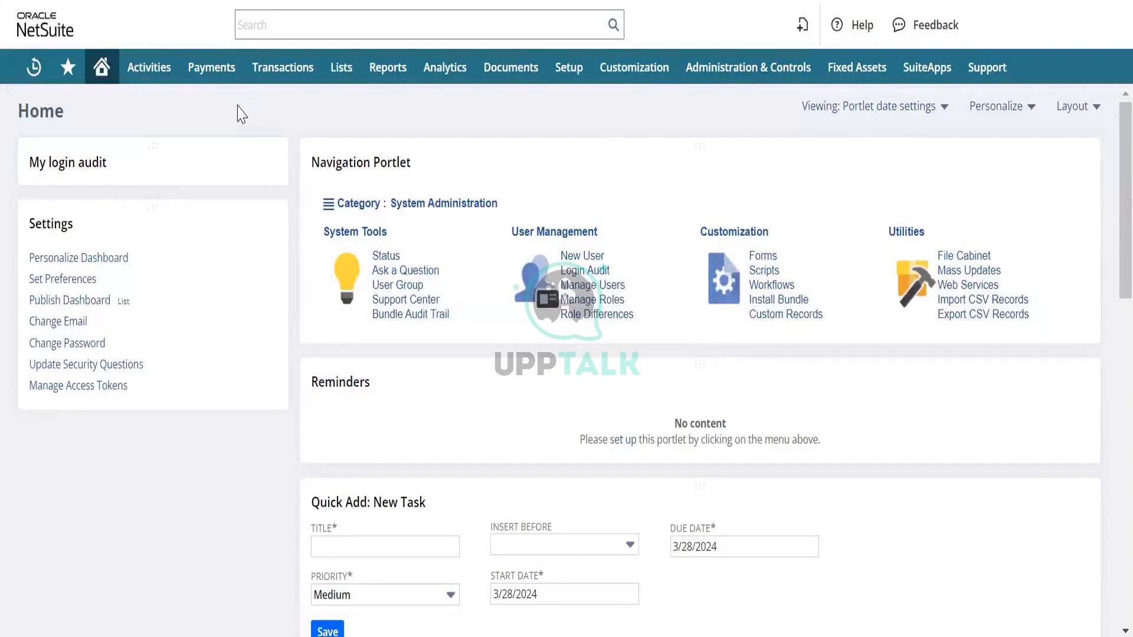
- Open the list of vendor bills
mouse_move(284, 68)
mouse_move(304, 182)
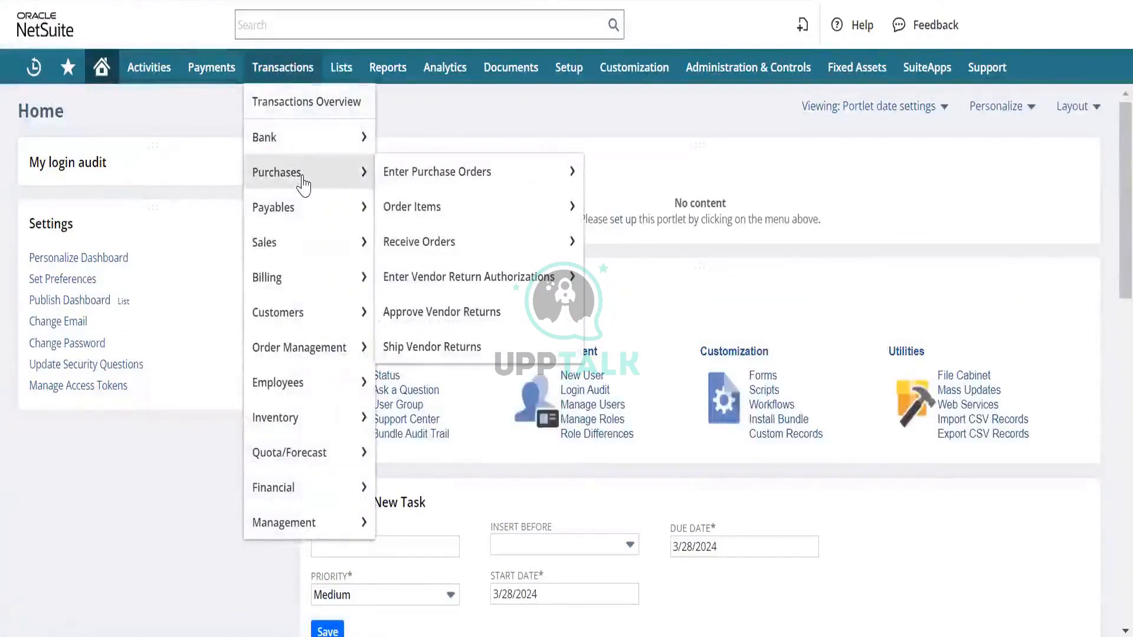
mouse_move(296, 207)
mouse_move(503, 242)
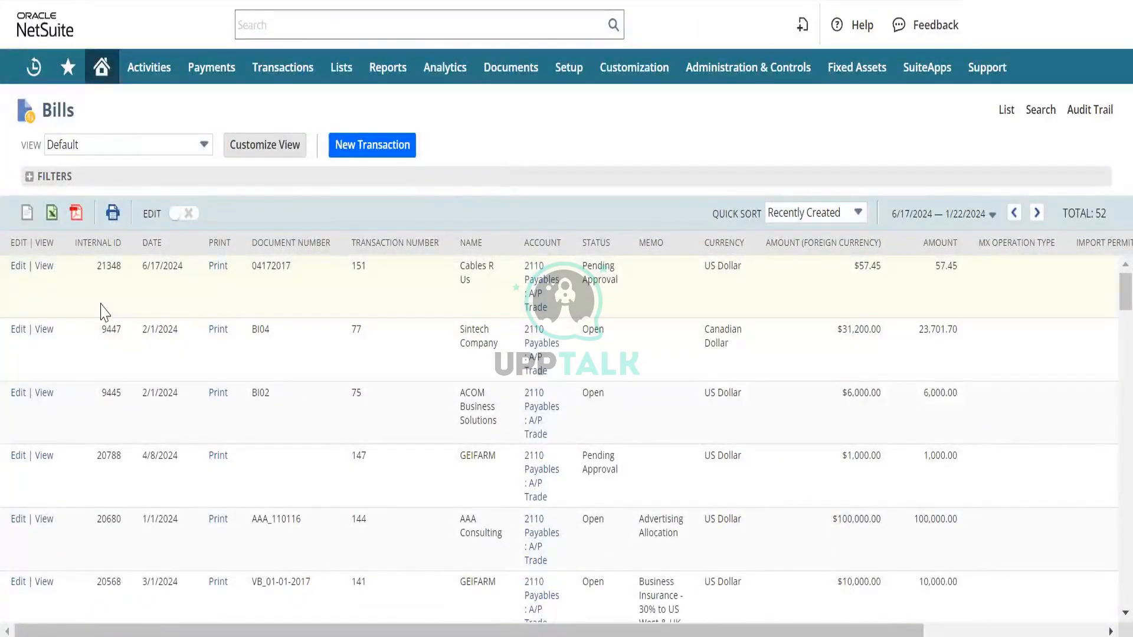
- Open the AAA Consulting advertising allocation bill from the list and review its header fields and expense line
scroll(105, 312, down, 1)
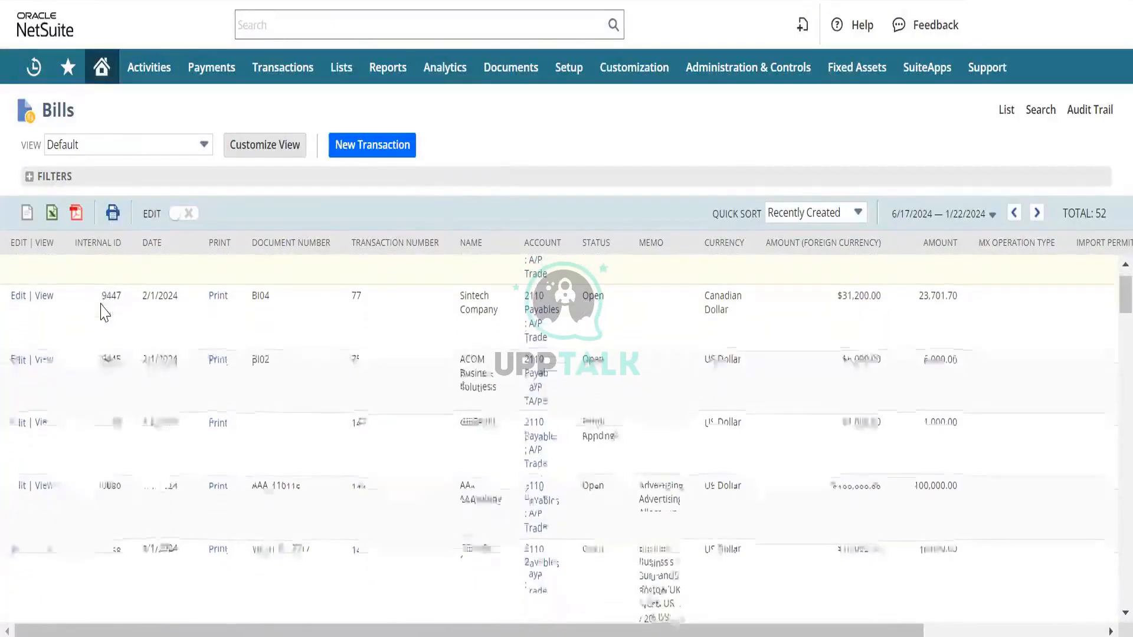
scroll(105, 311, down, 2)
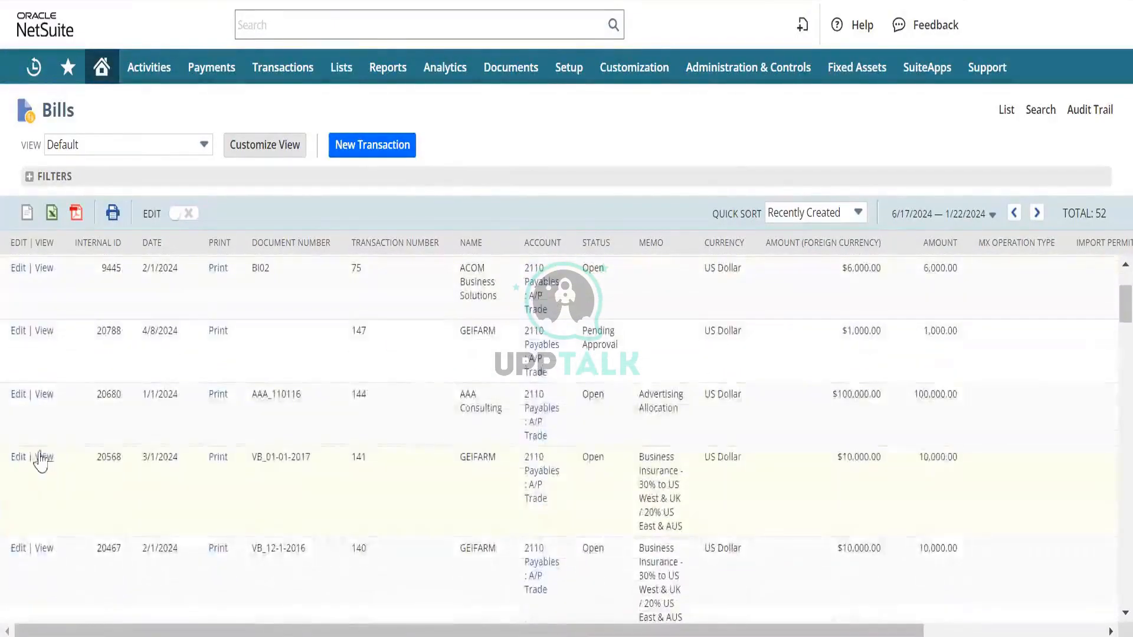
click(43, 457)
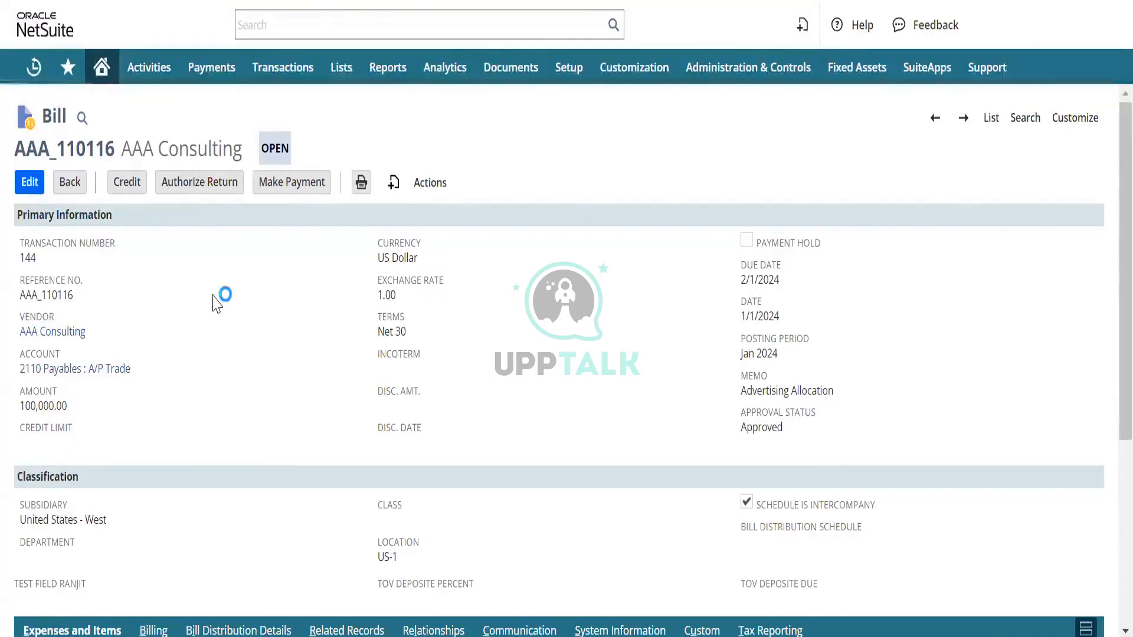
scroll(216, 302, down, 5)
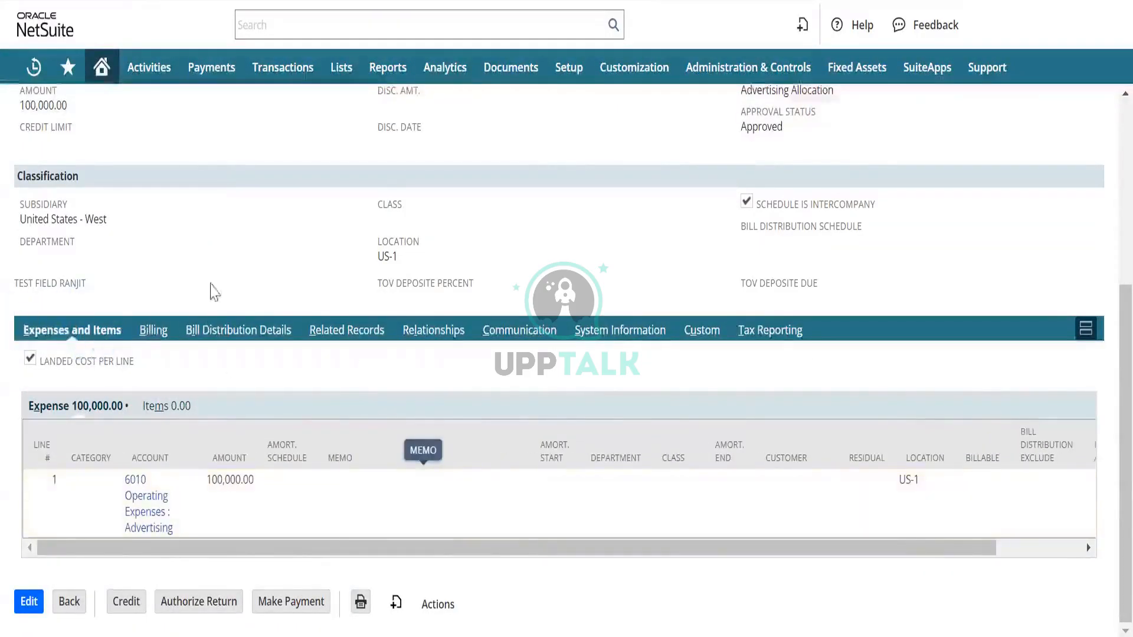
scroll(190, 236, up, 5)
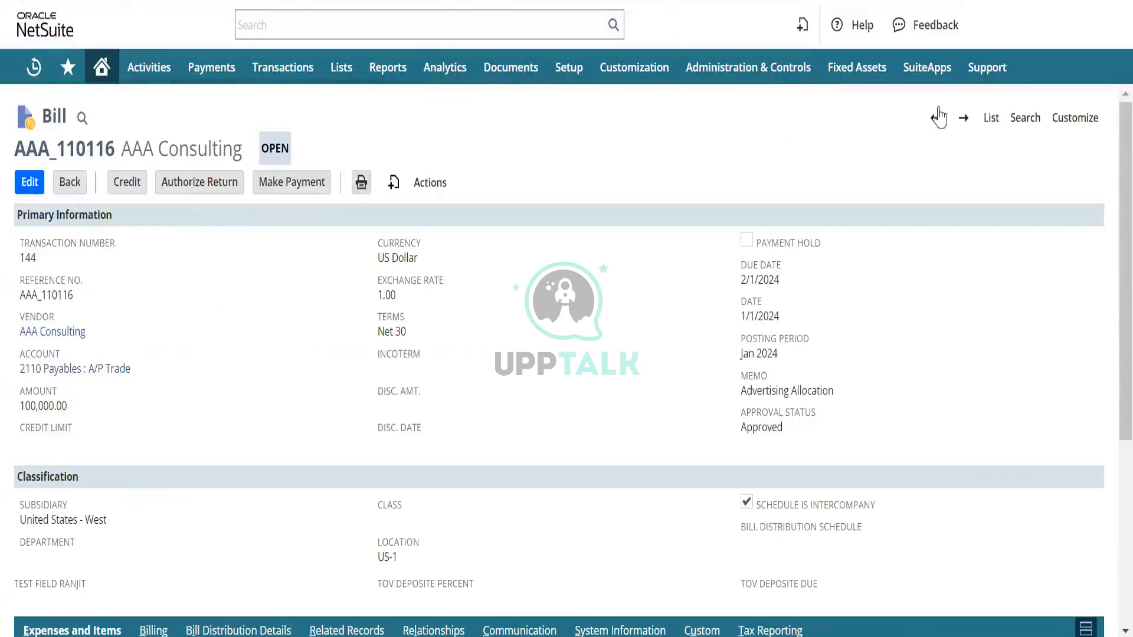
- Return to the bills list and sort it by date with the newest bills first
click(992, 118)
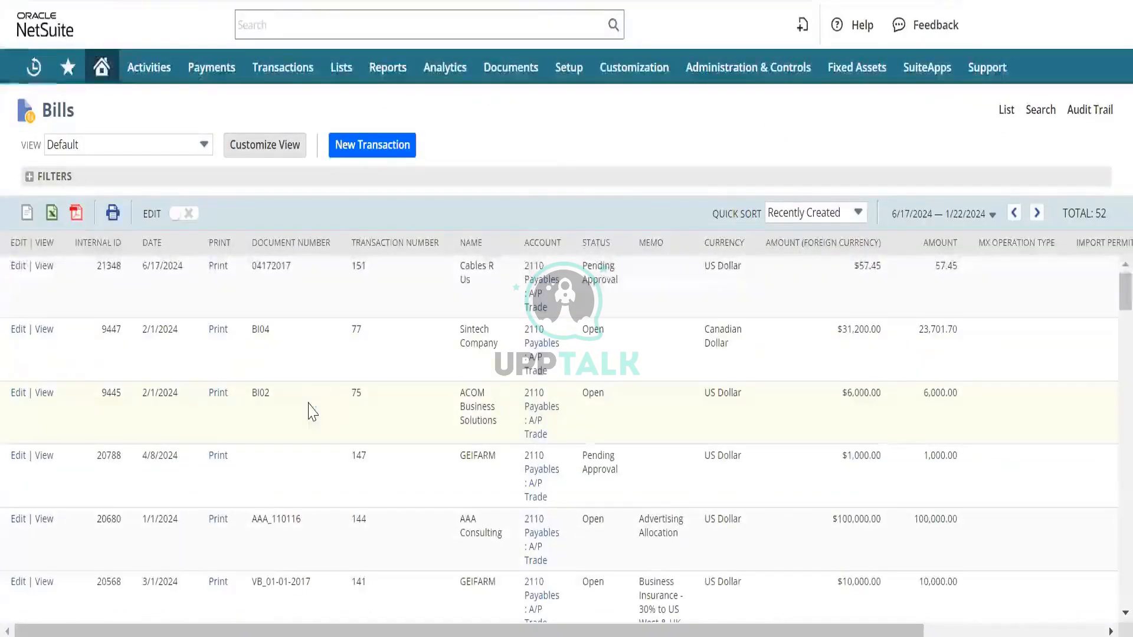
scroll(311, 411, down, 1)
scroll(312, 411, down, 5)
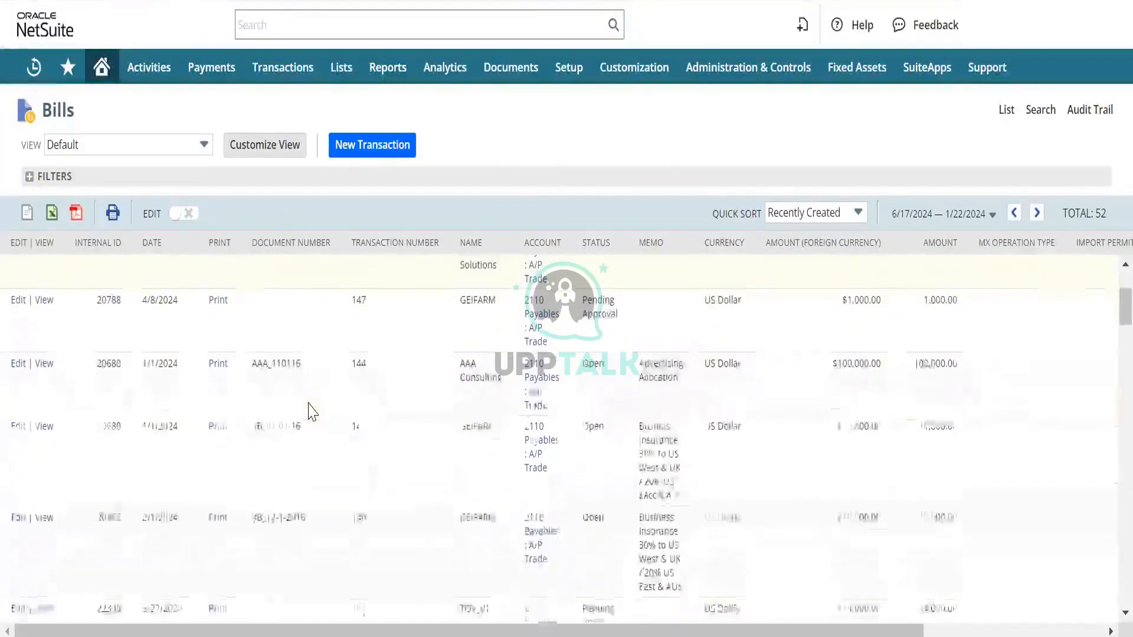
scroll(311, 411, up, 6)
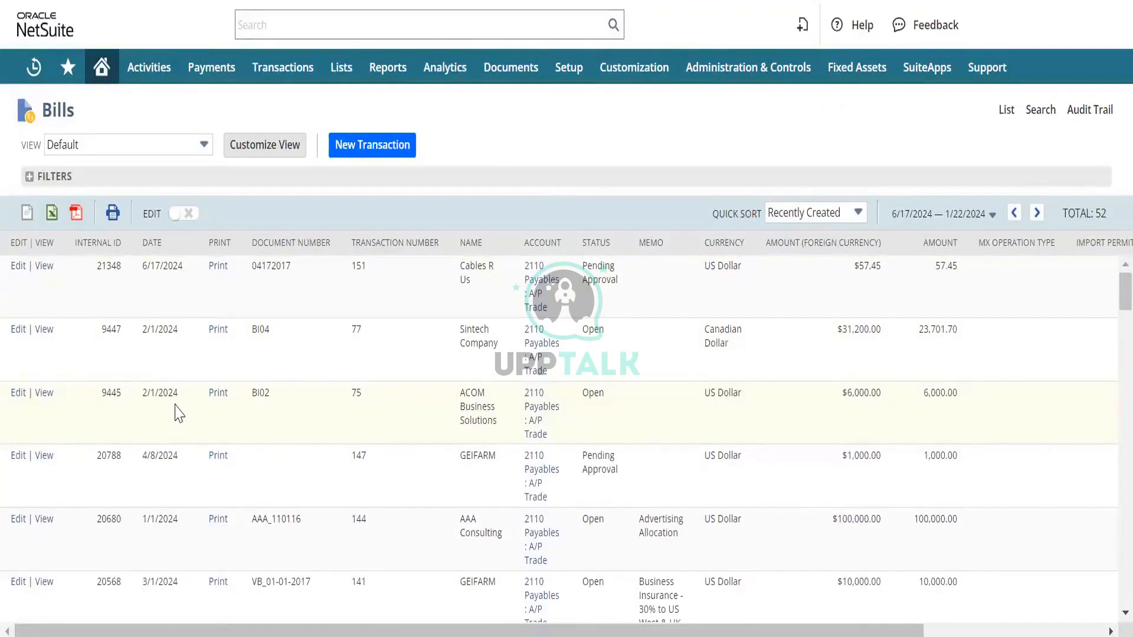
click(171, 252)
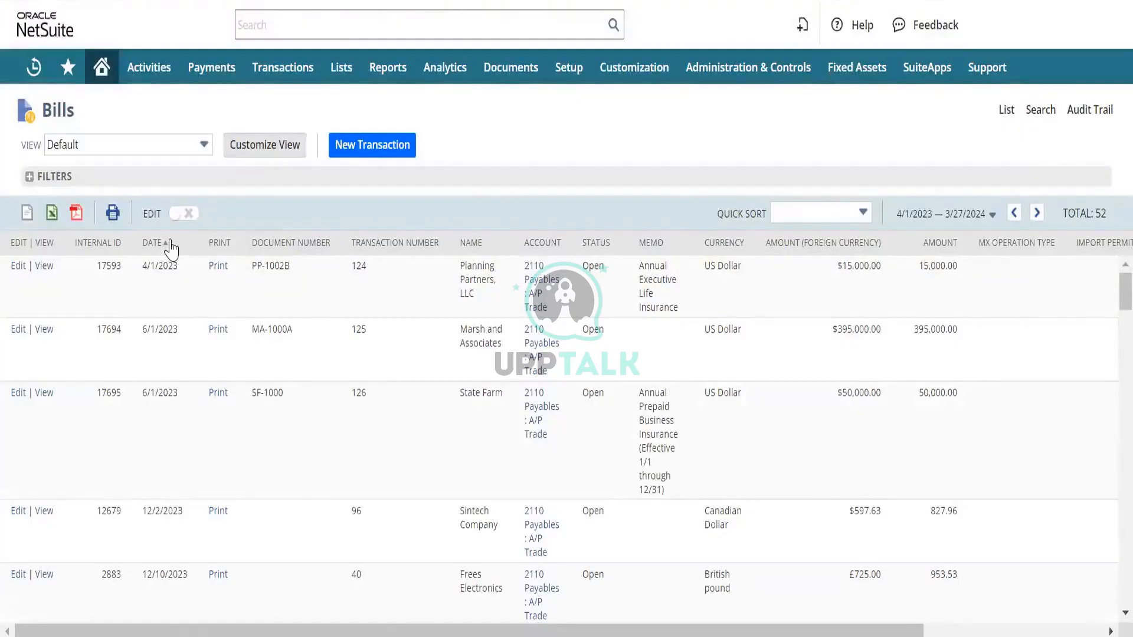
click(171, 247)
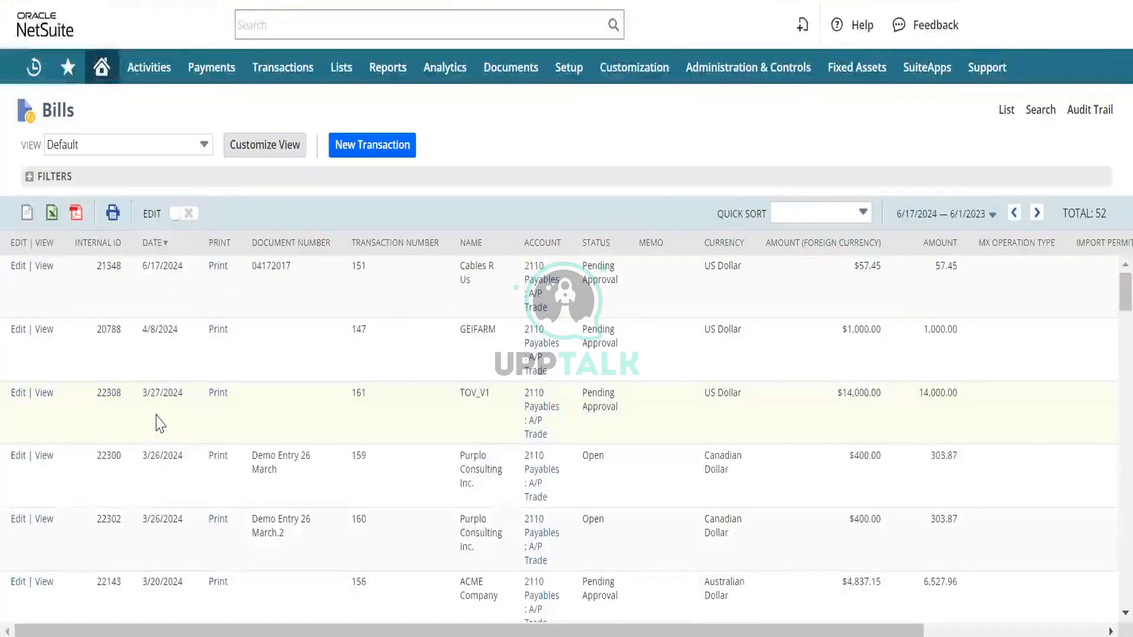
- Open the Purplo Consulting Inc. bill "Demo Entry 26 March" from the list for editing
scroll(167, 420, down, 2)
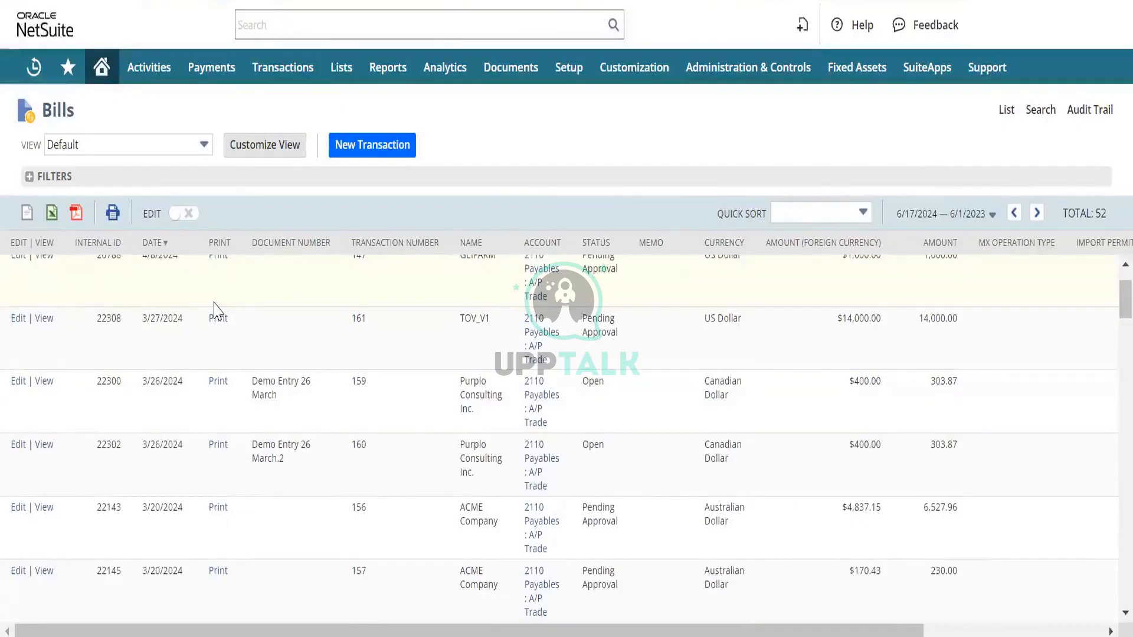
click(215, 304)
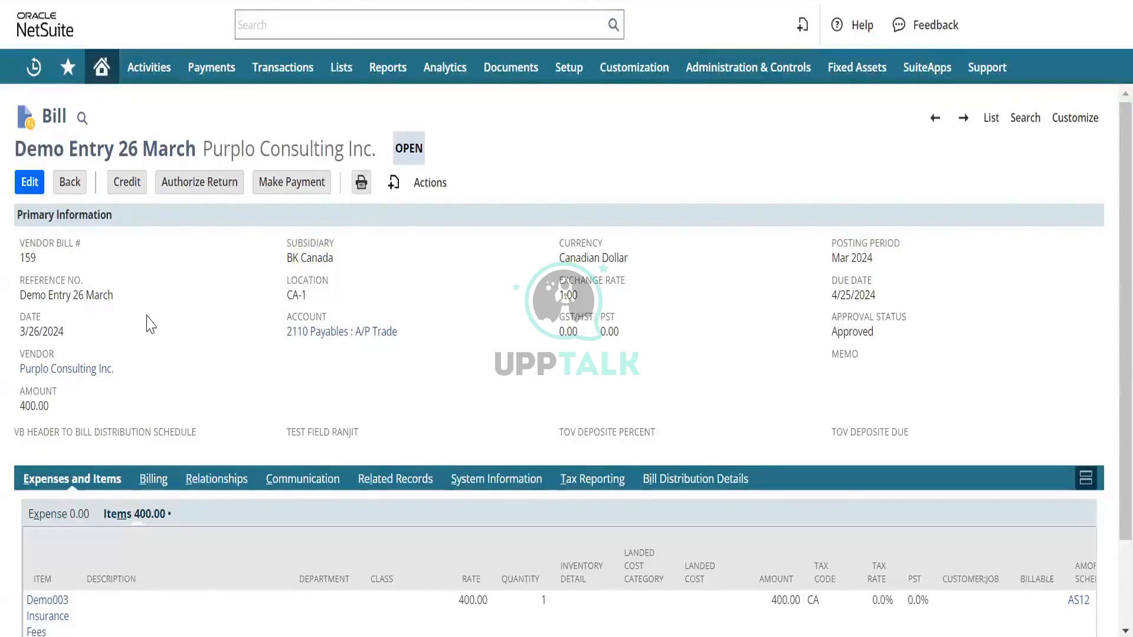
click(27, 180)
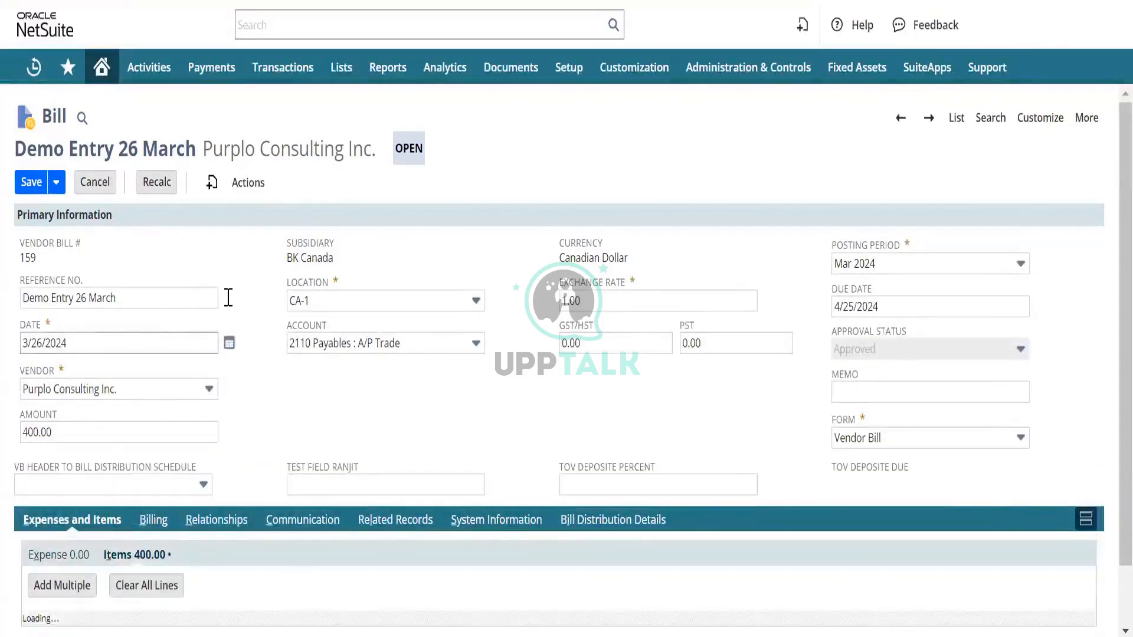
scroll(228, 298, down, 5)
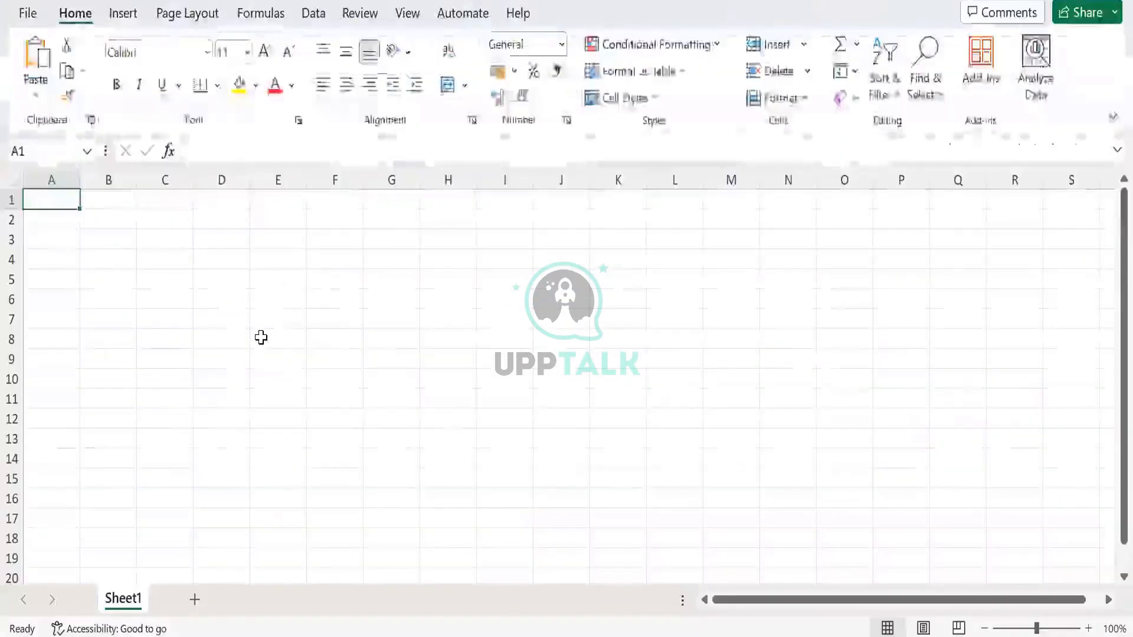
- Switch to the blank Excel sheet and enter the column header "External ID" in cell A1
text(Expernal)
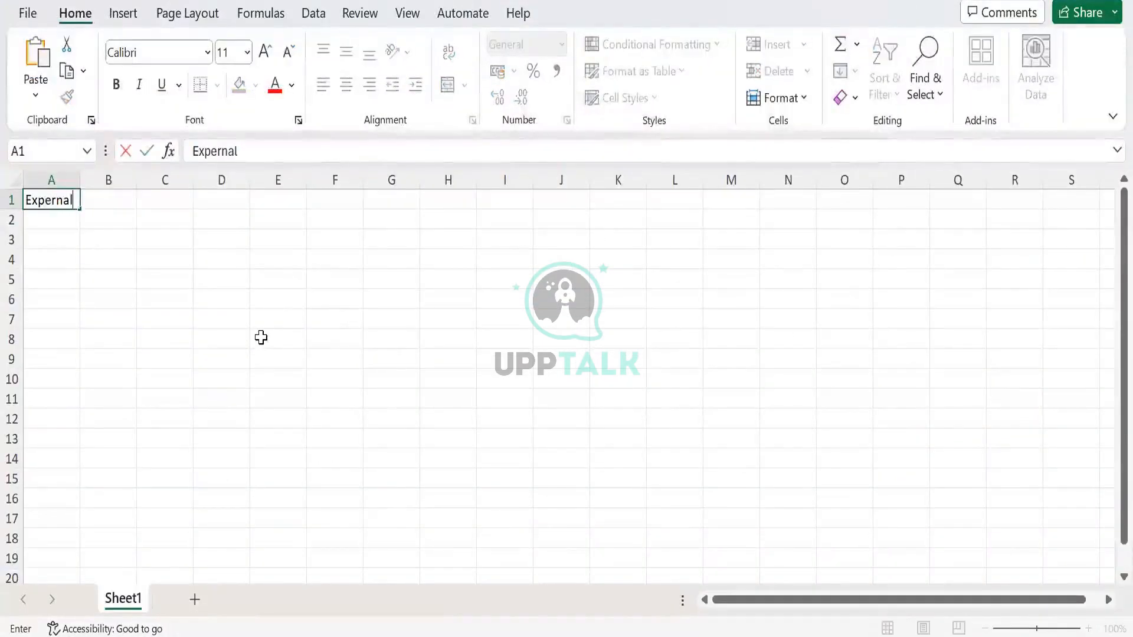
key(BackSpace)
key(BackSpace)
key(BackSpace)
key(BackSpace)
key(BackSpace)
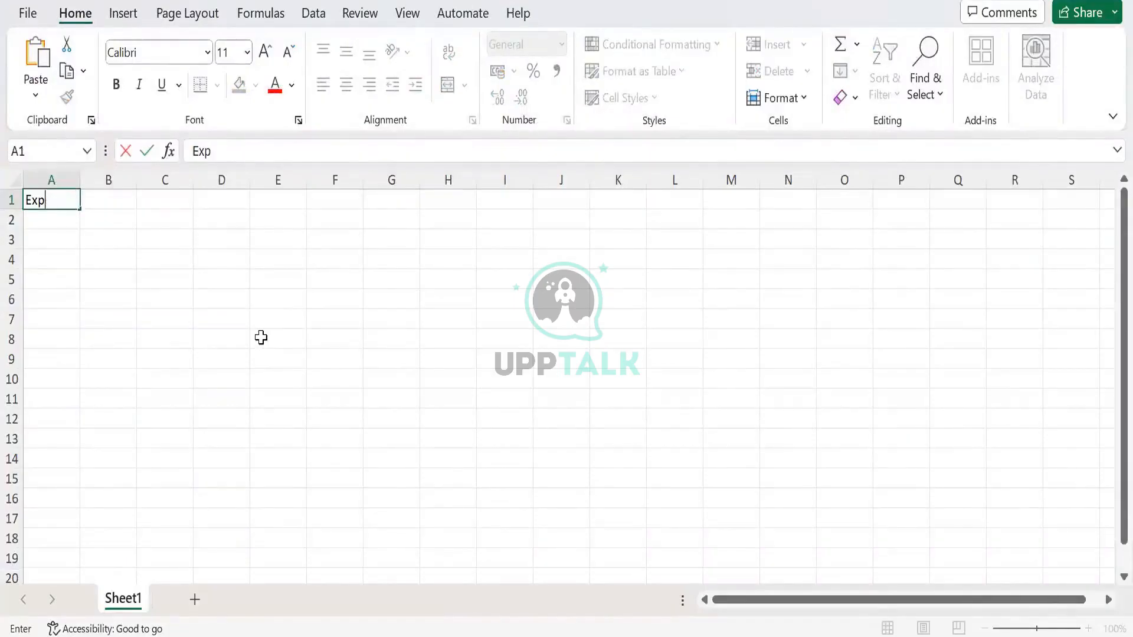
key(BackSpace)
text(ternal ID)
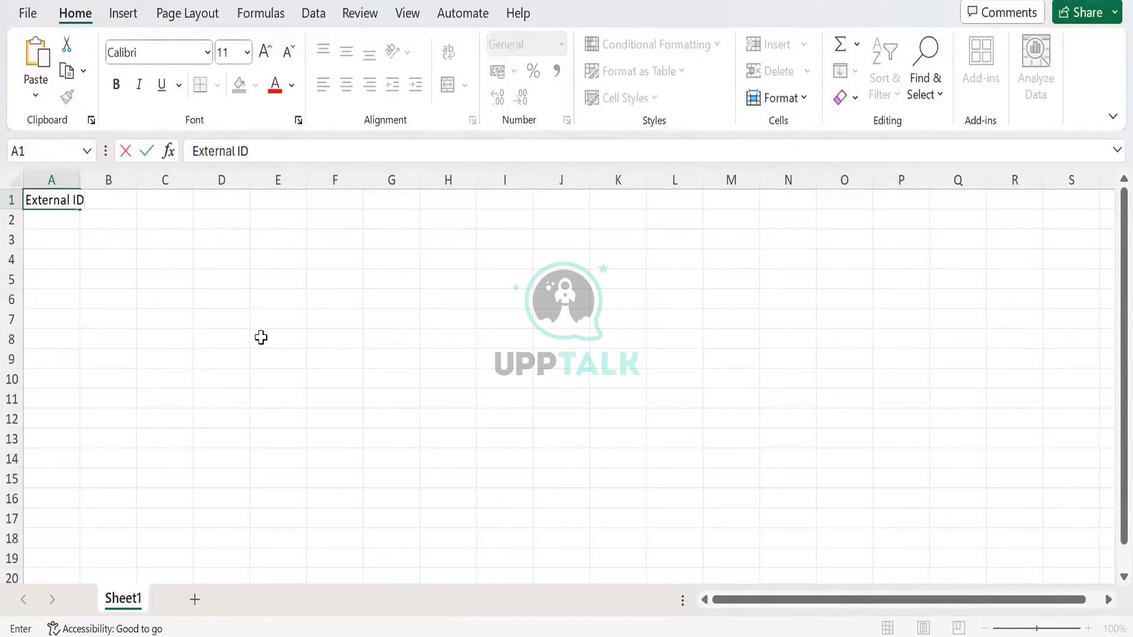
key(Return)
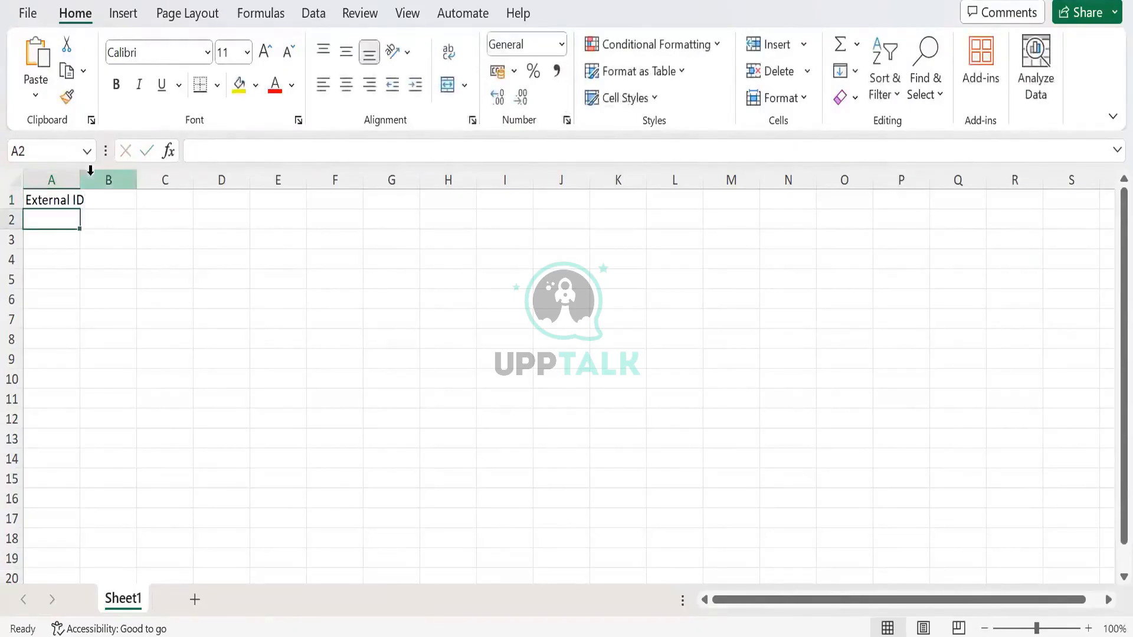
- Widen column A to fit its header and enter the header "Reference No." in cell B1
drag(82, 181, 105, 182)
click(131, 198)
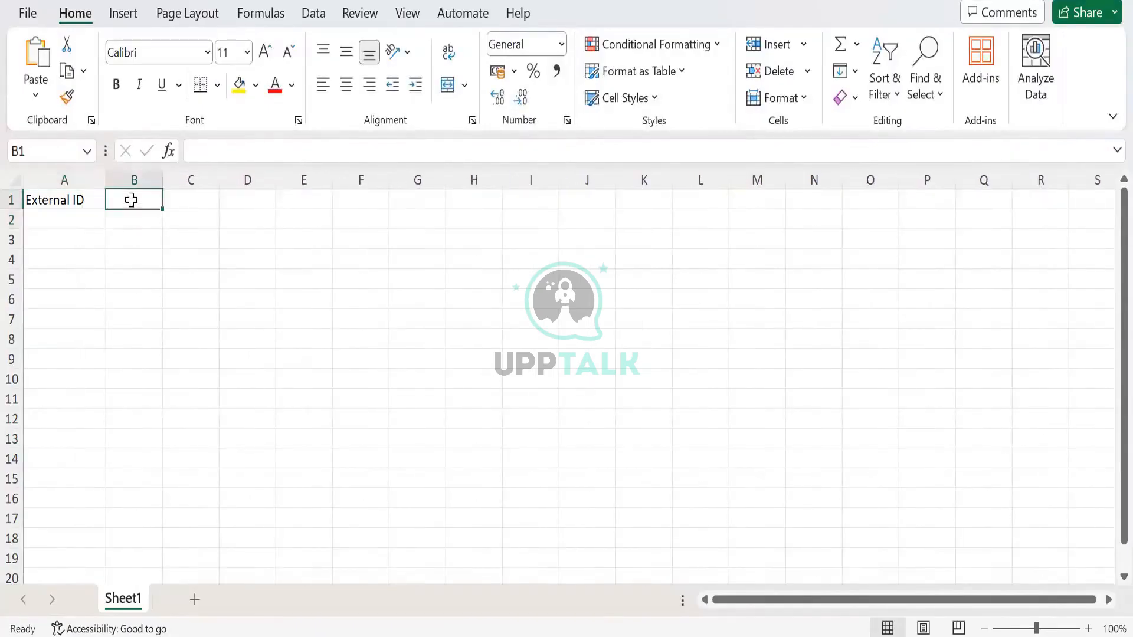
click(65, 219)
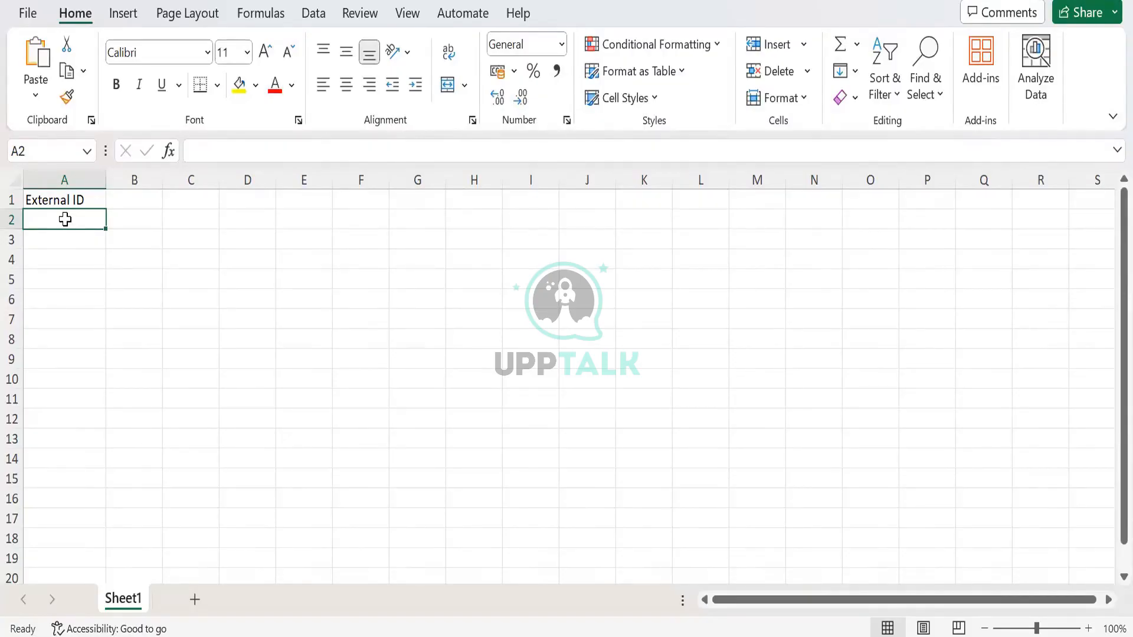
key(Up)
key(Right)
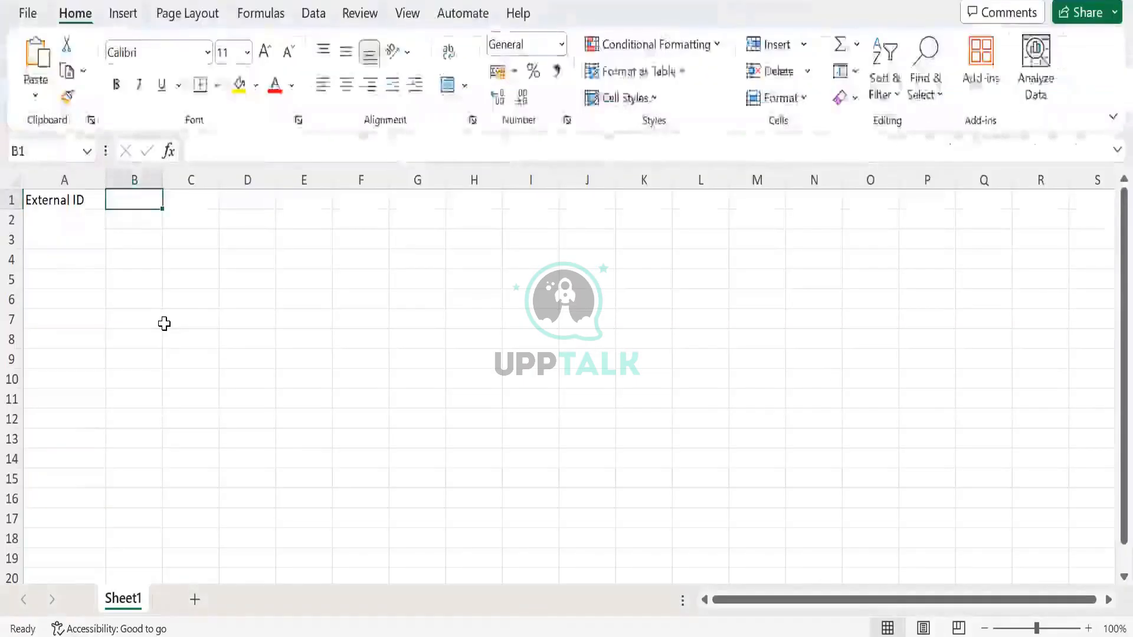
text(Reference No.)
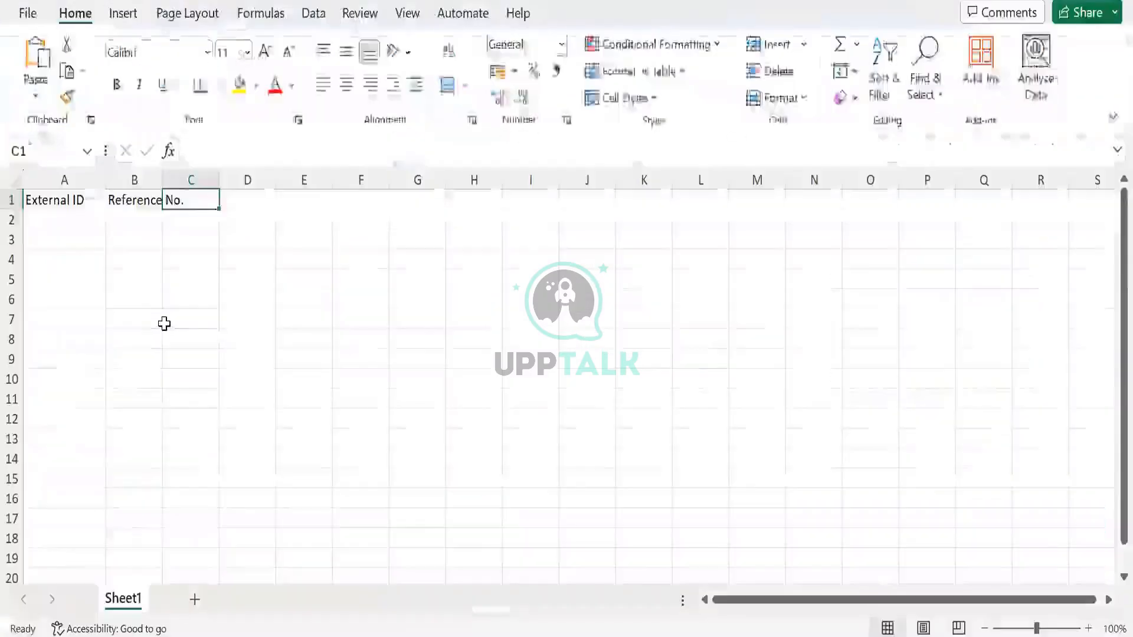
- Enter the headers "Date" in cell C1 and "Vendor" in cell D1, following the bill form's fields
text(D)
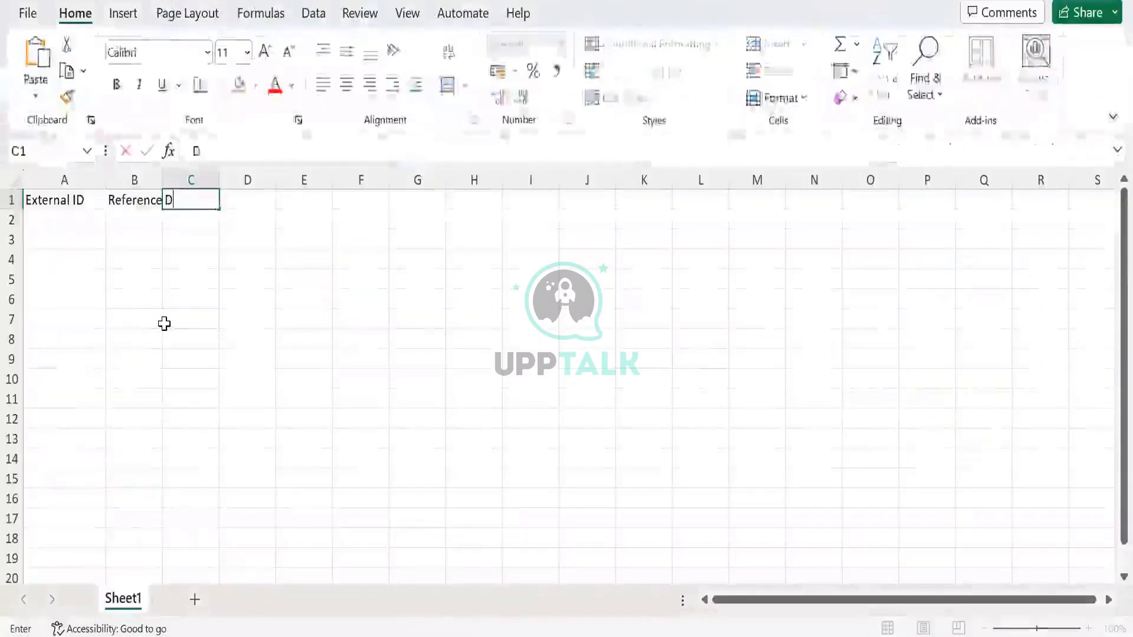
text(ate)
key(Tab)
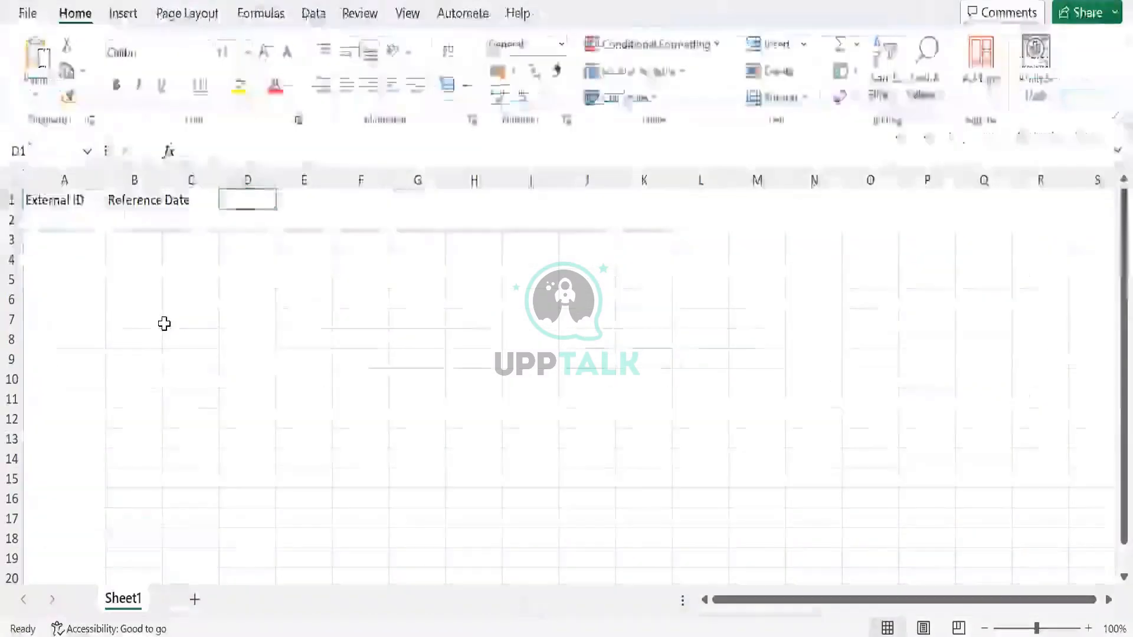
text(Vendor)
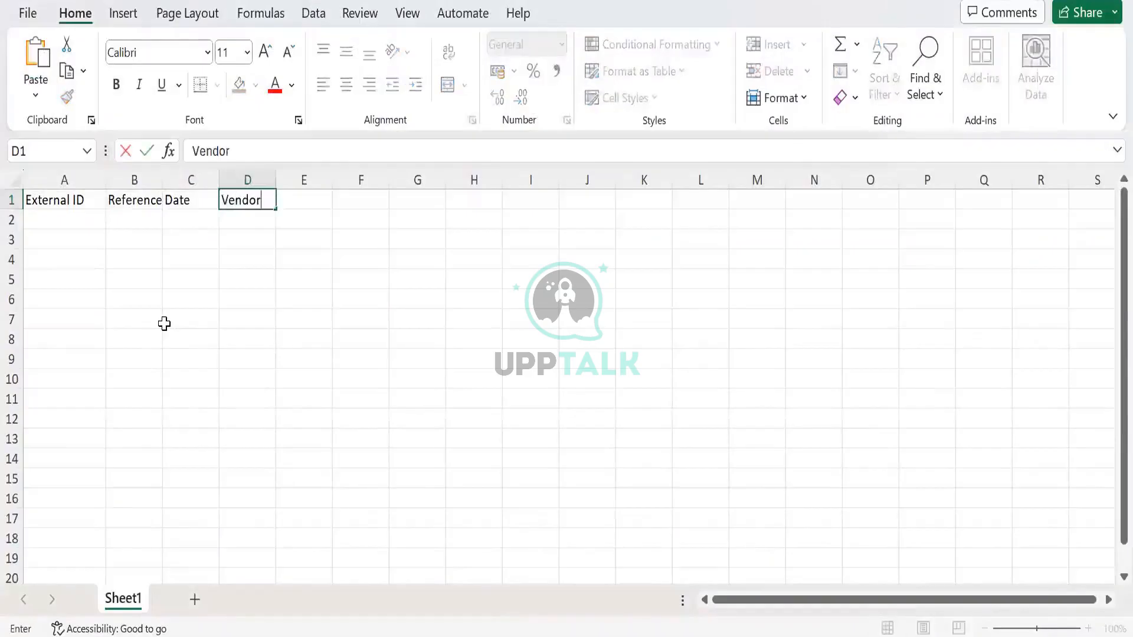
key(Tab)
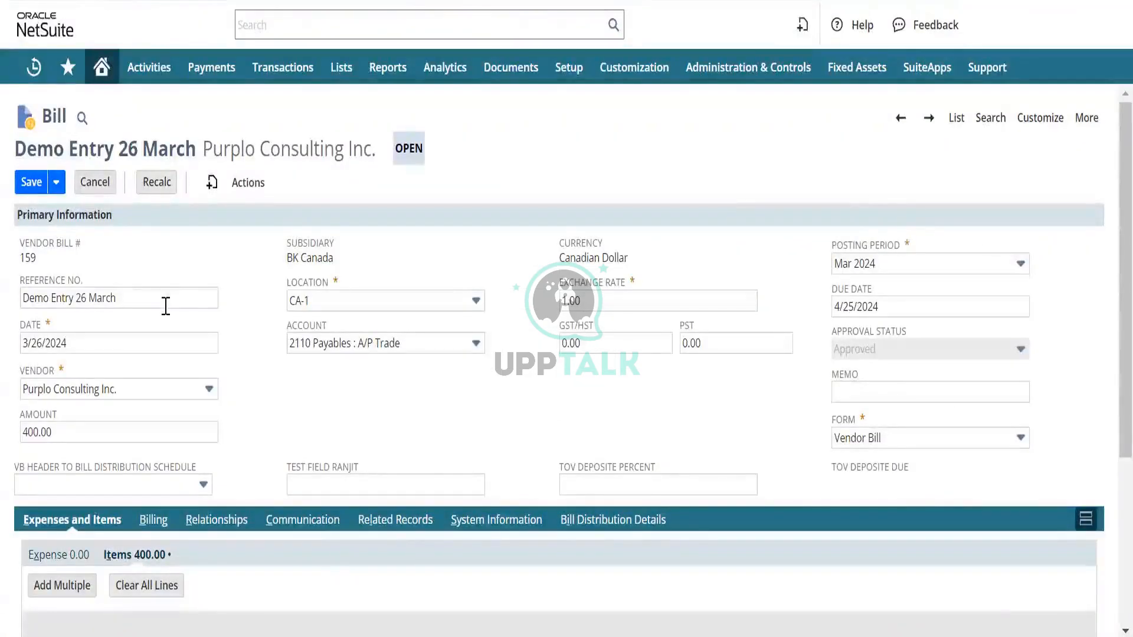
- Check the subsidiary and location fields on the NetSuite bill and enter the header "Location" in Excel cell E1
click(352, 292)
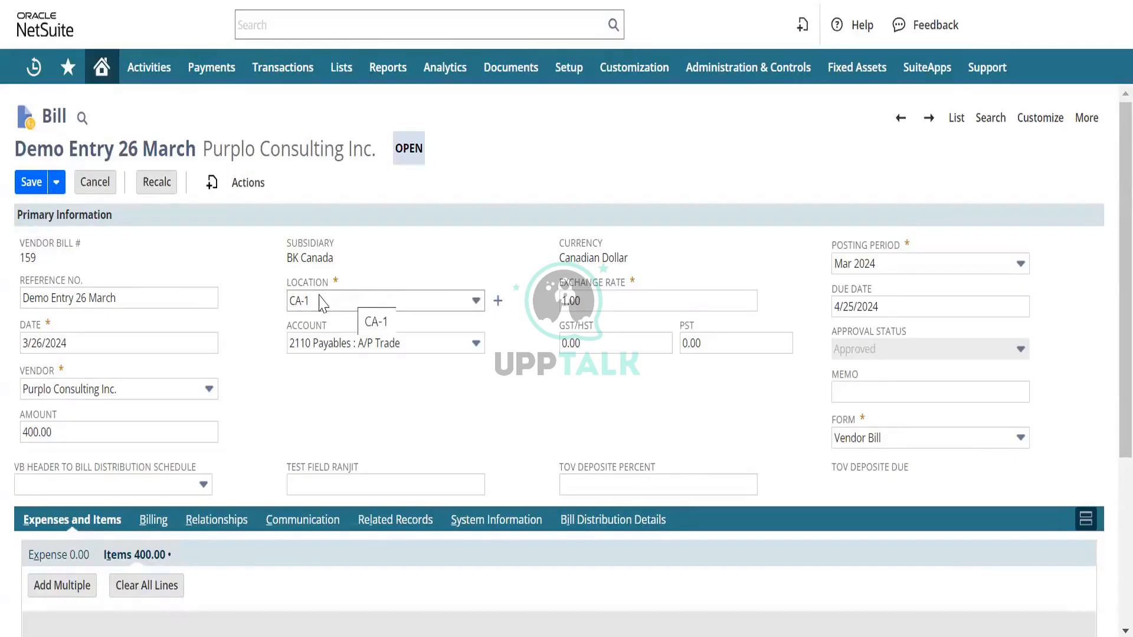
click(409, 248)
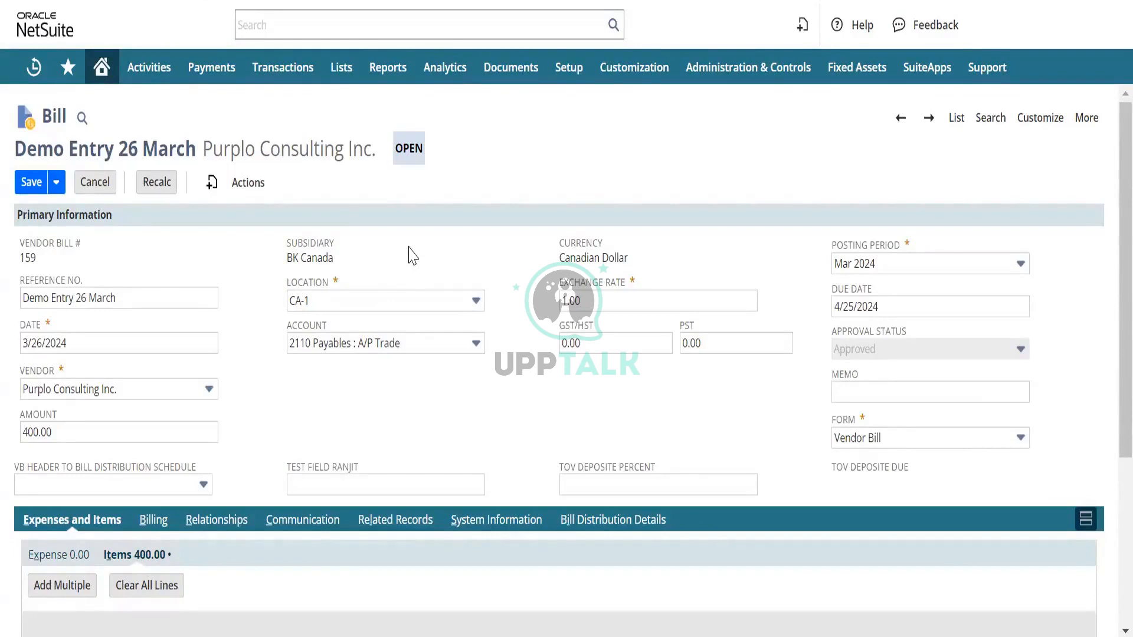
click(412, 255)
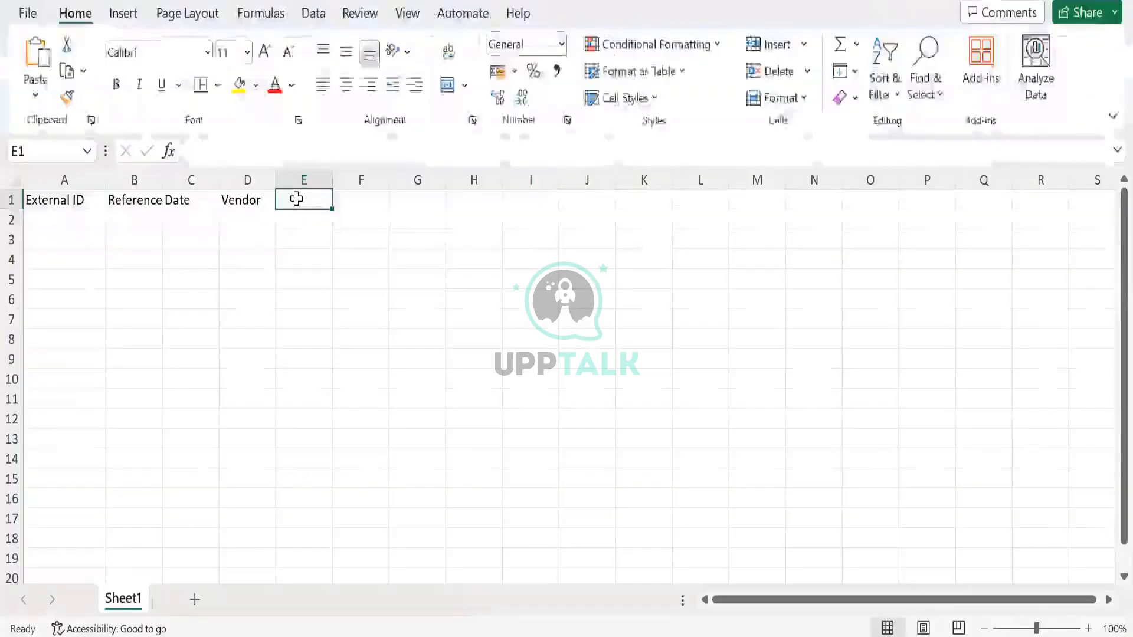
text(Locati)
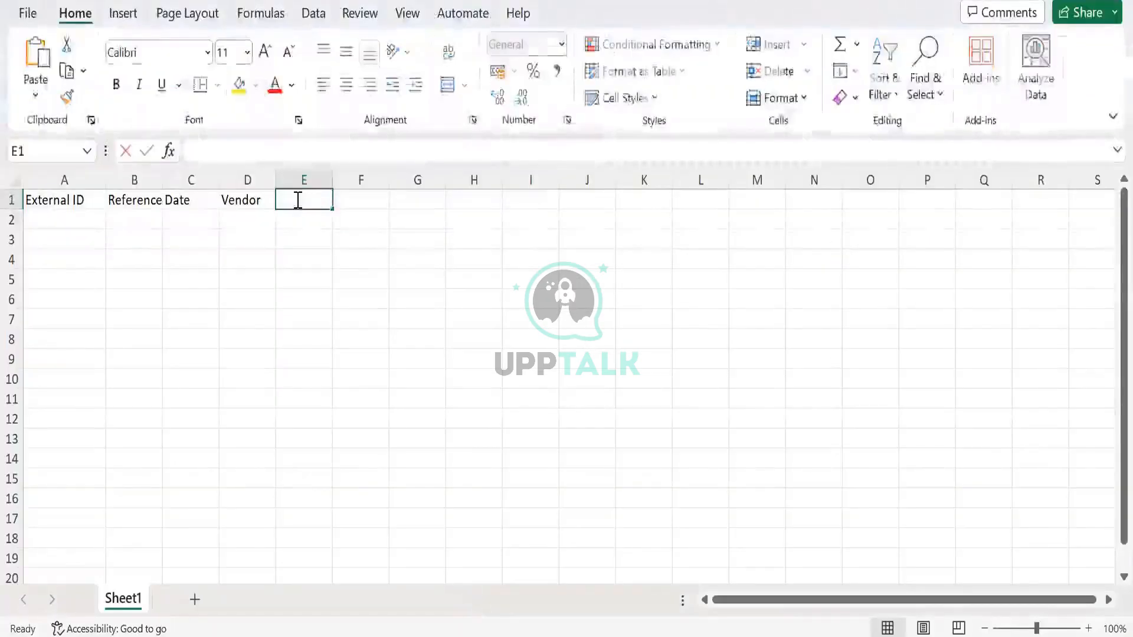
text(on)
key(Tab)
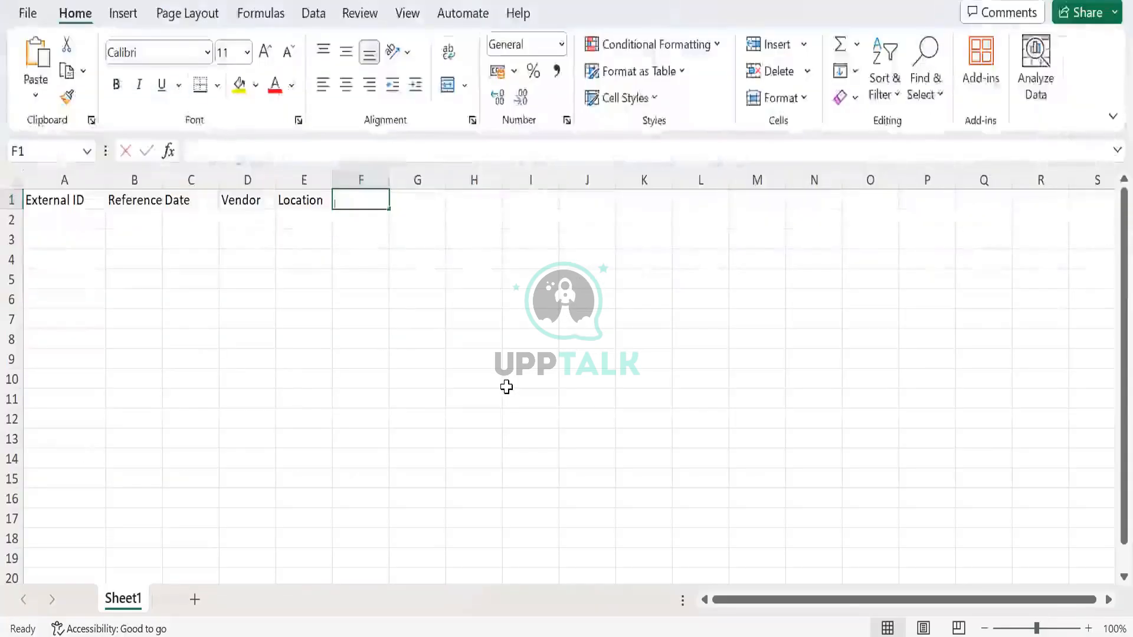
- Enter the column header "Exchange Rate" in cell F1
text(Exchn)
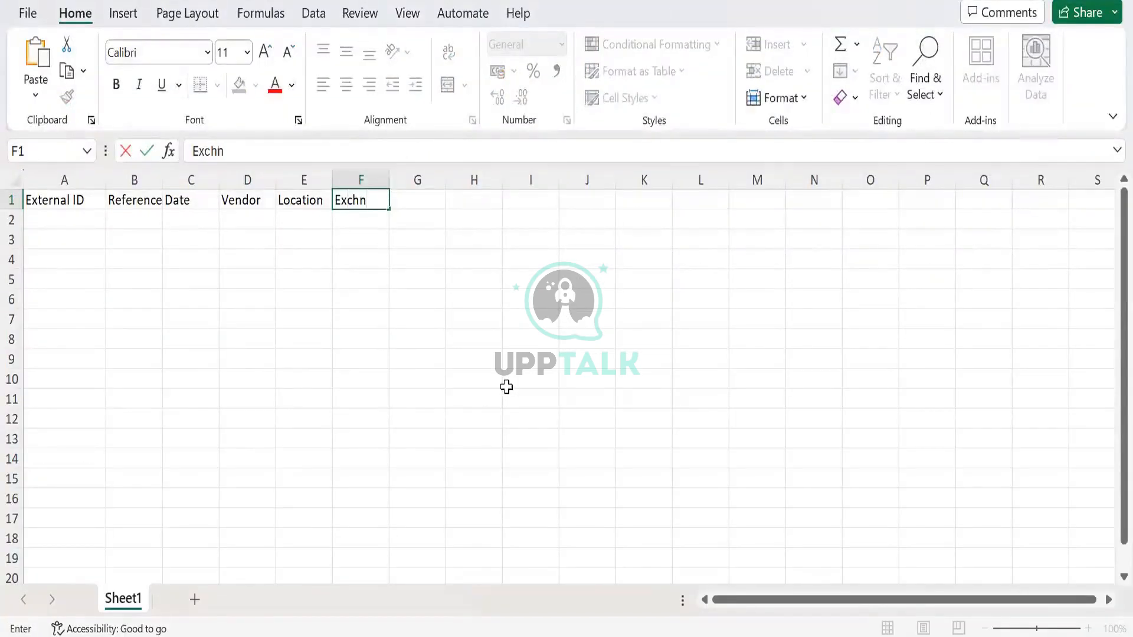
key(BackSpace)
text(ange ar)
key(BackSpace)
key(BackSpace)
text(Rate)
key(Tab)
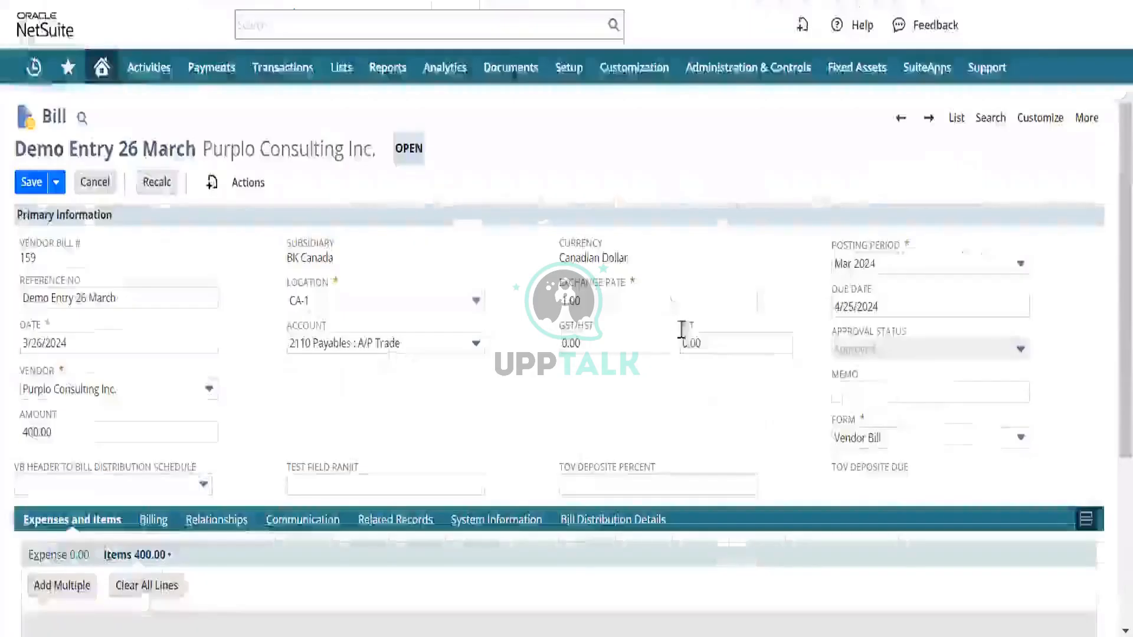
- Review the remaining header fields on the NetSuite bill and enter the column header "Approval Status" in Excel cell G1
scroll(809, 302, down, 1)
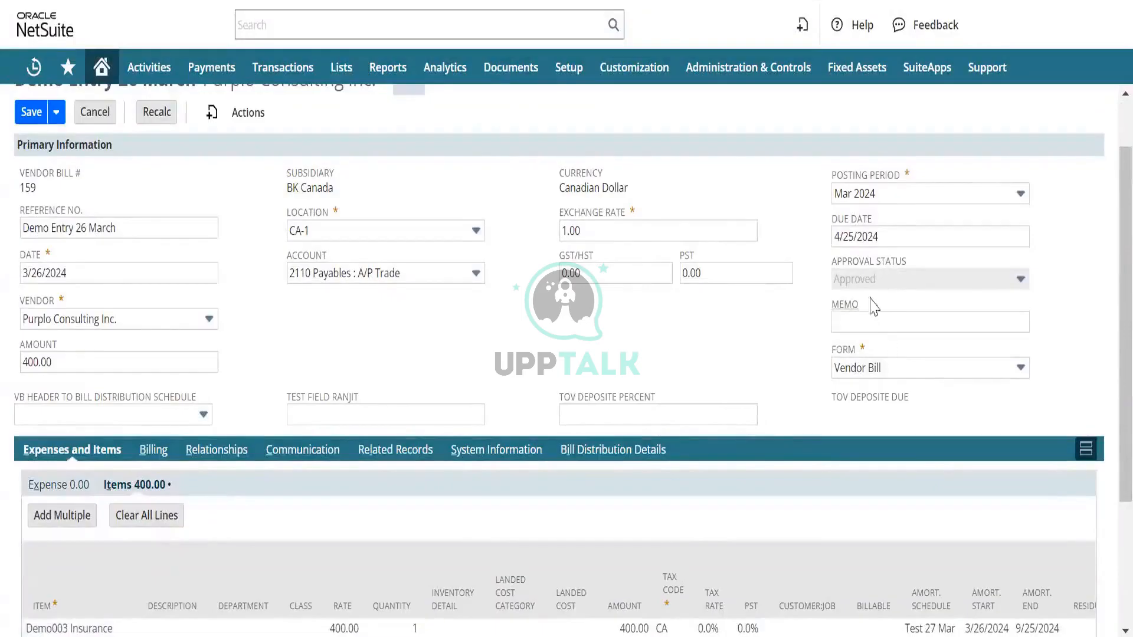
click(836, 312)
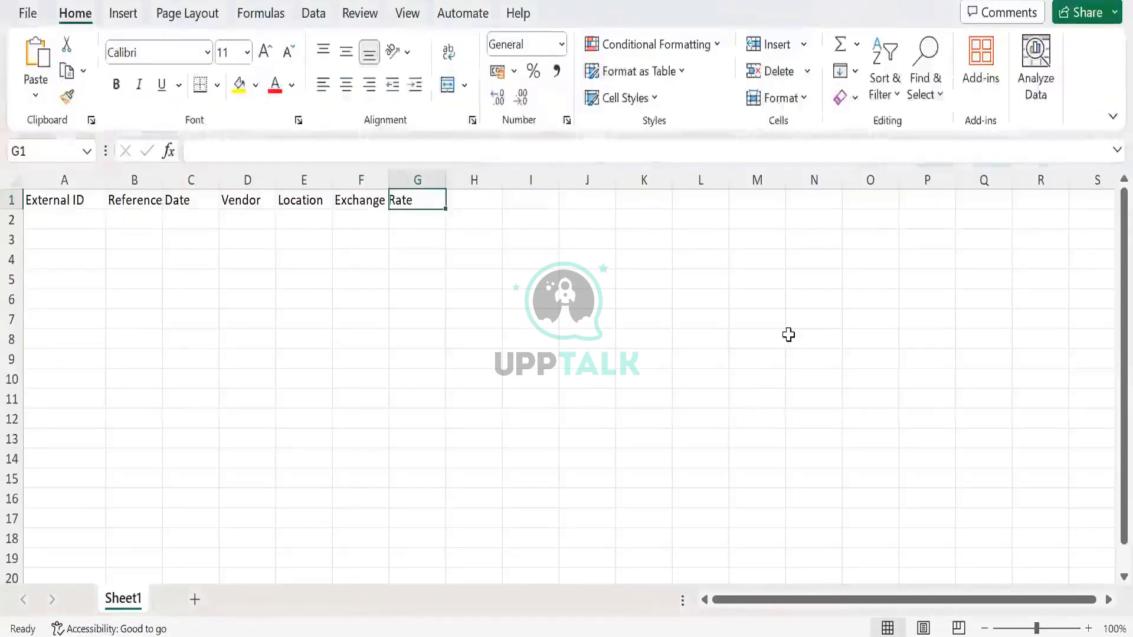
text(A)
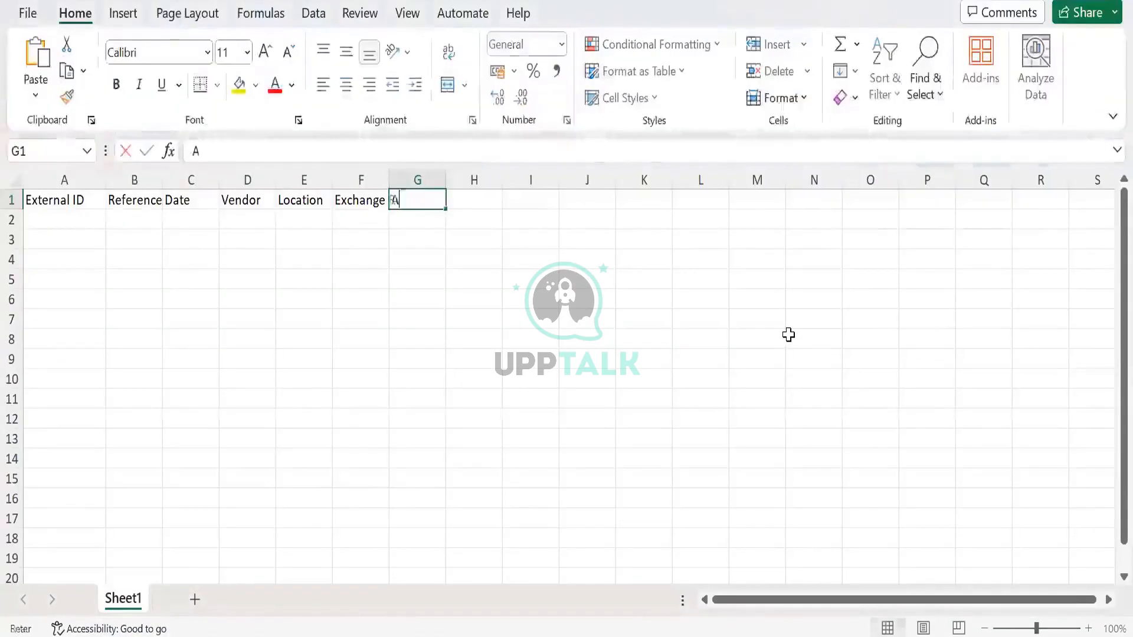
text(pproval )
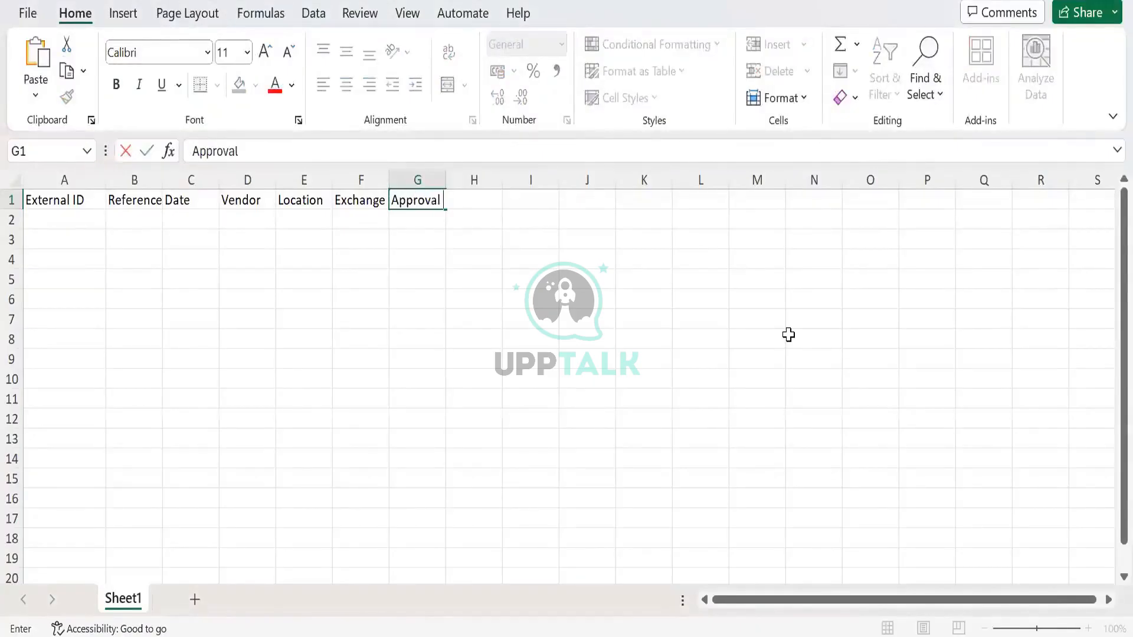
text(Status)
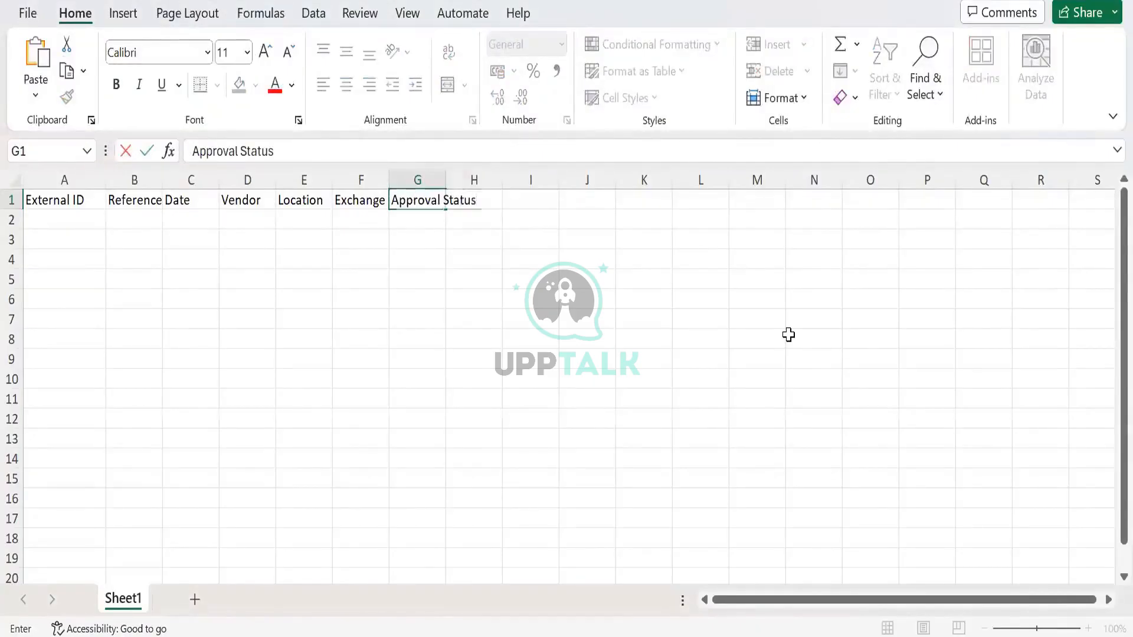
key(Tab)
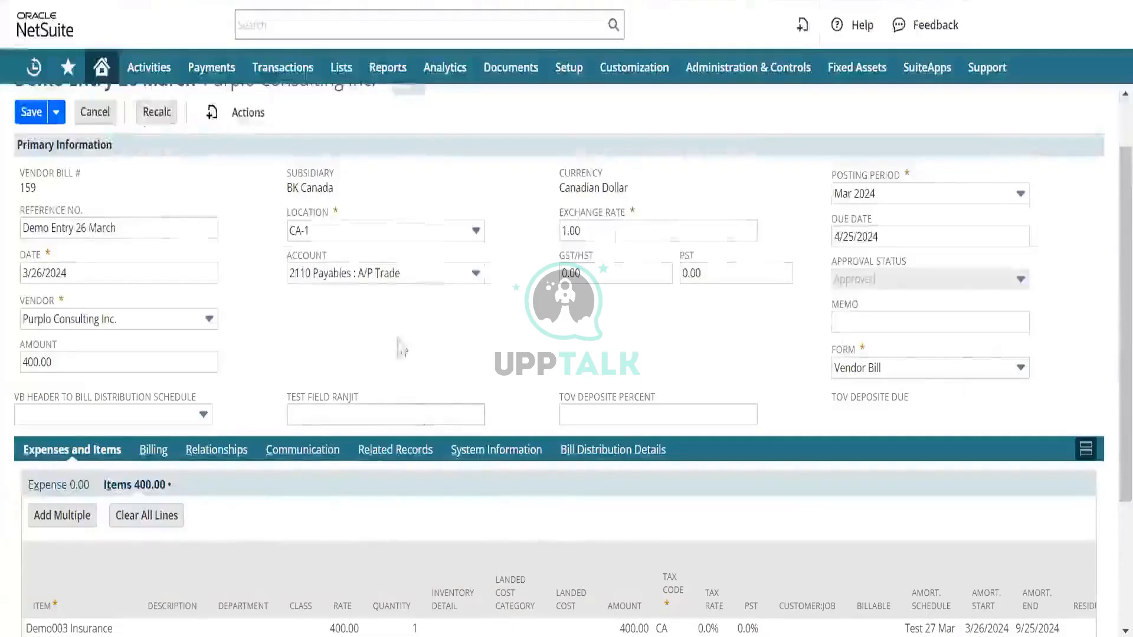
- Check the bill's item lines in NetSuite and enter the column header "Item" in Excel cell H1
scroll(418, 293, down, 3)
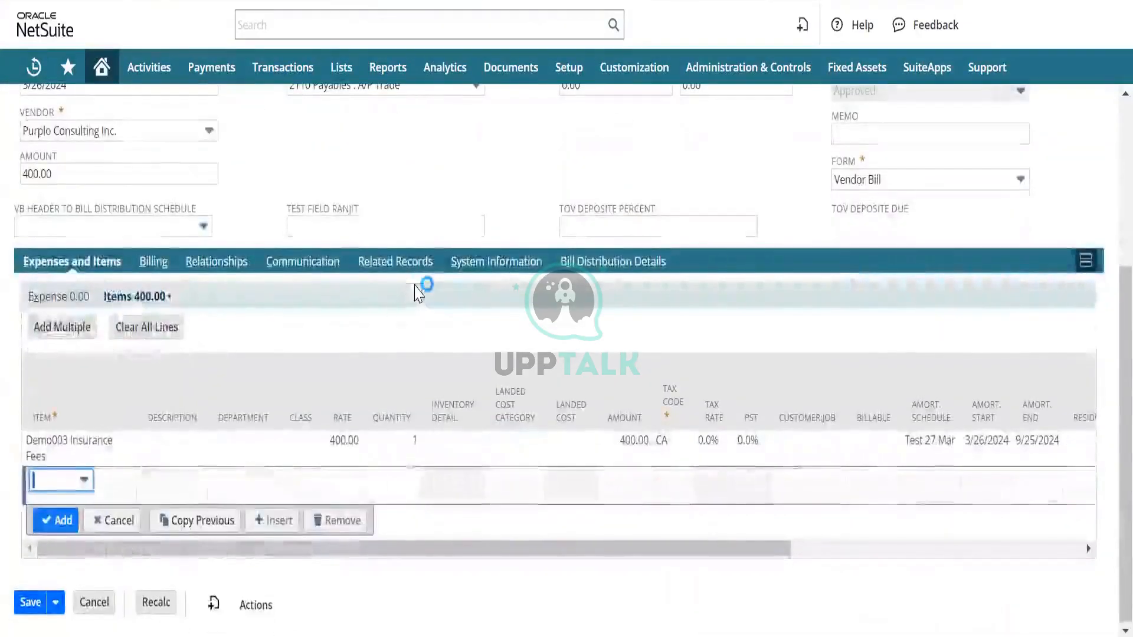
scroll(418, 293, up, 1)
scroll(418, 294, down, 1)
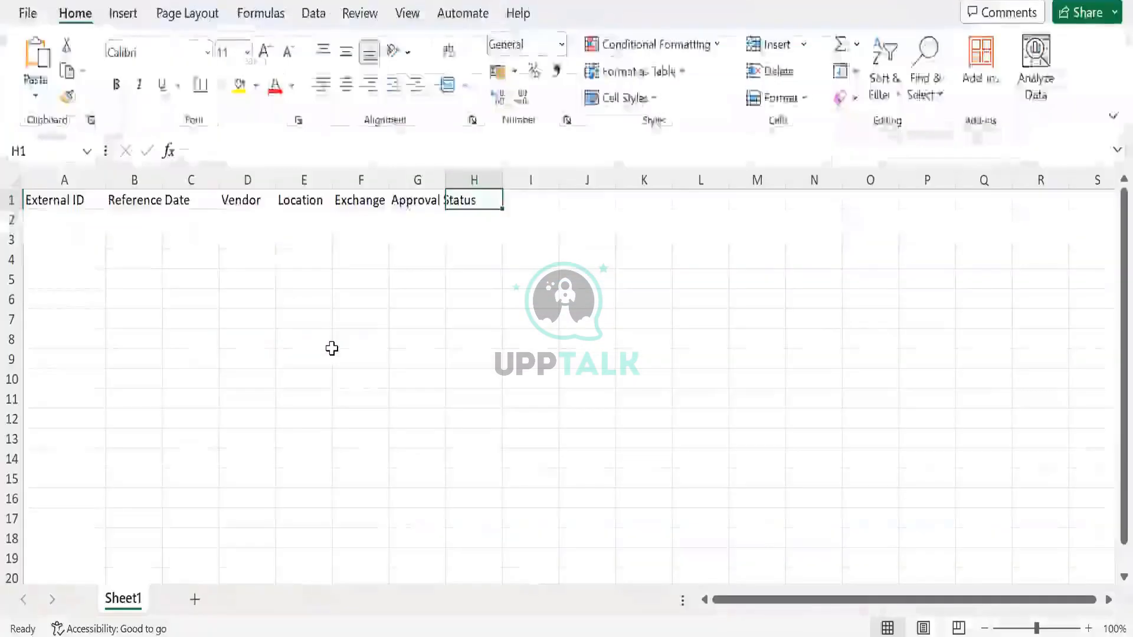
text(Ite,)
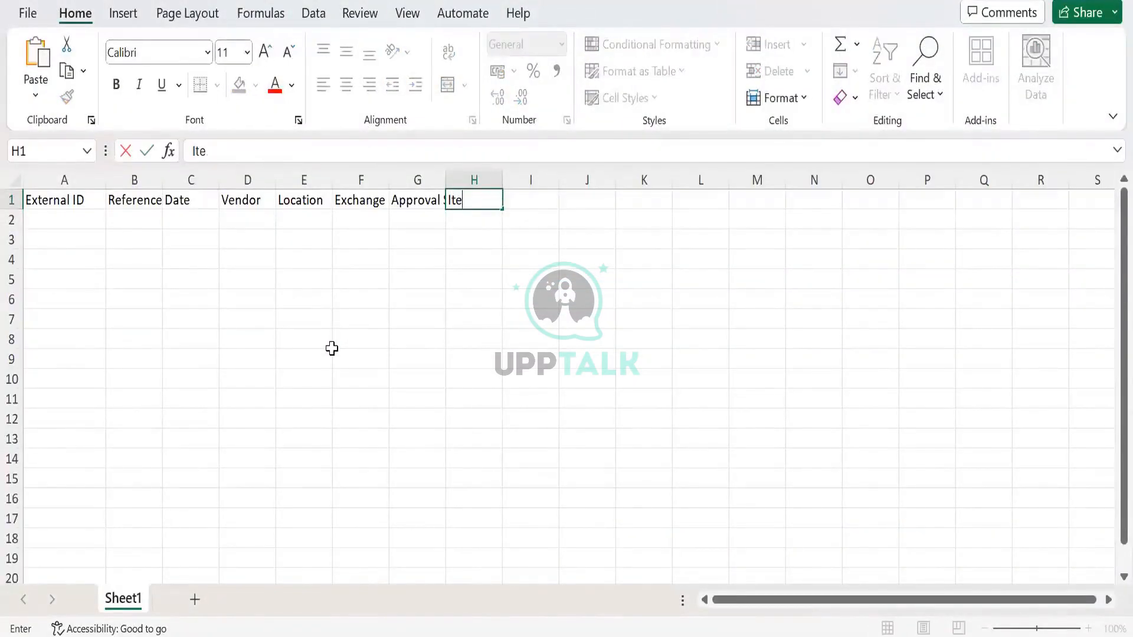
text(m)
key(Tab)
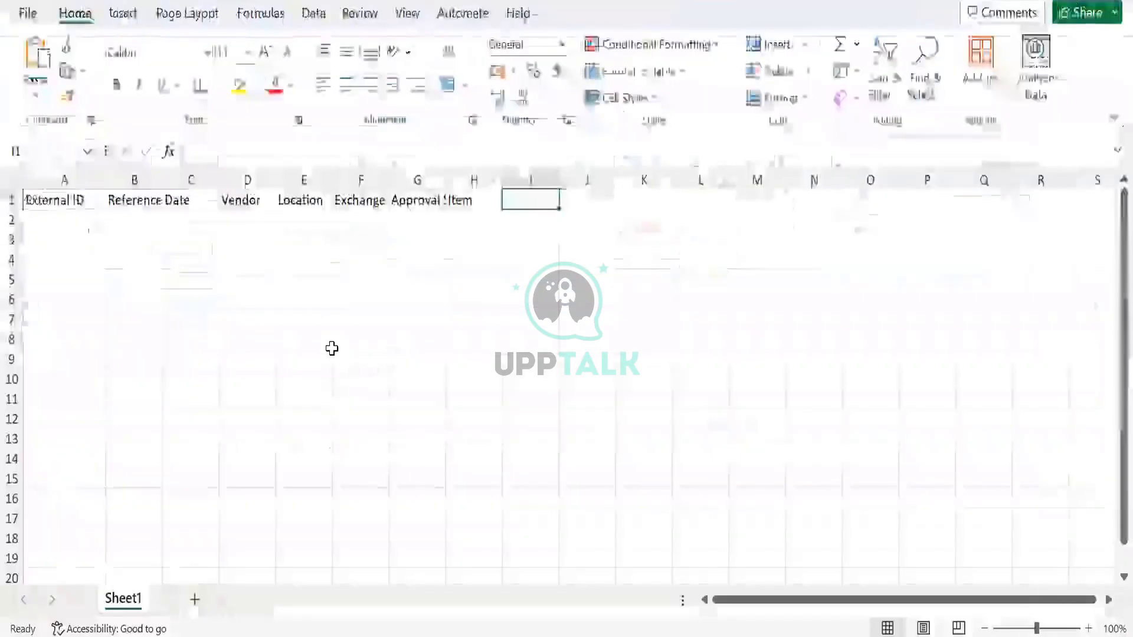
- Enter the column headers "Qty" in cell I1 and "Rate" in cell J1
text(Qty)
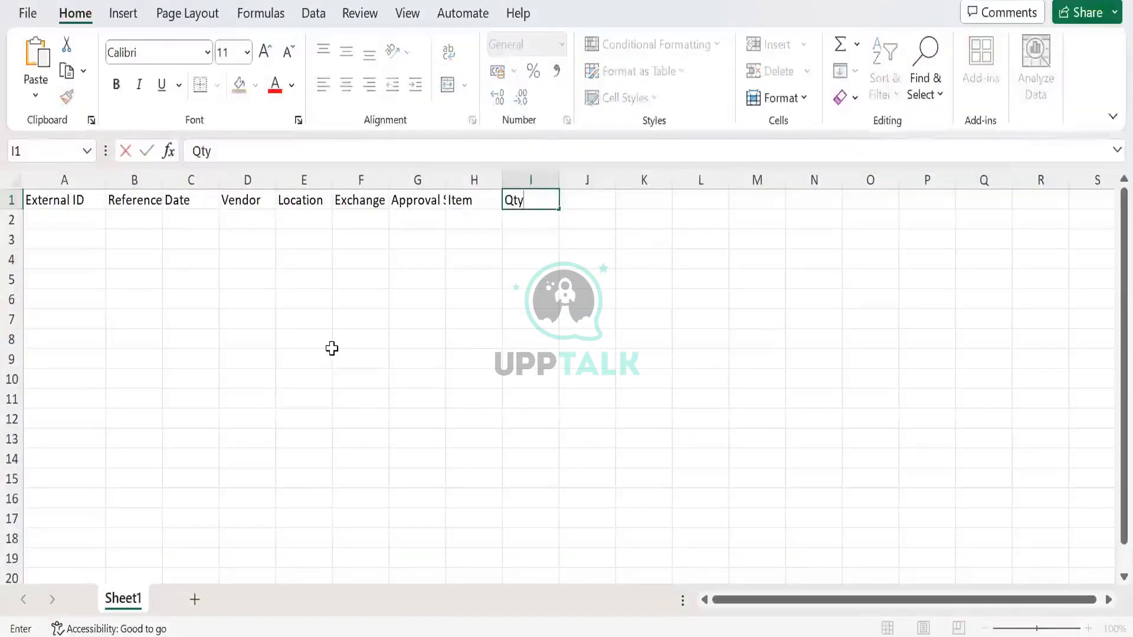
key(Tab)
text(Rate)
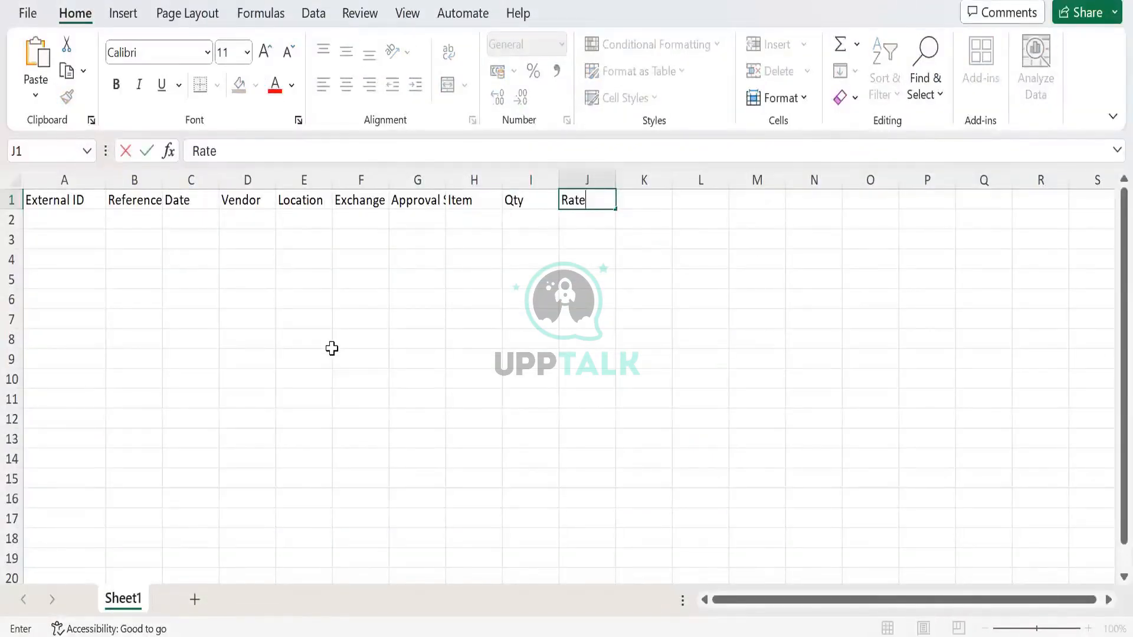
key(Tab)
key(Left)
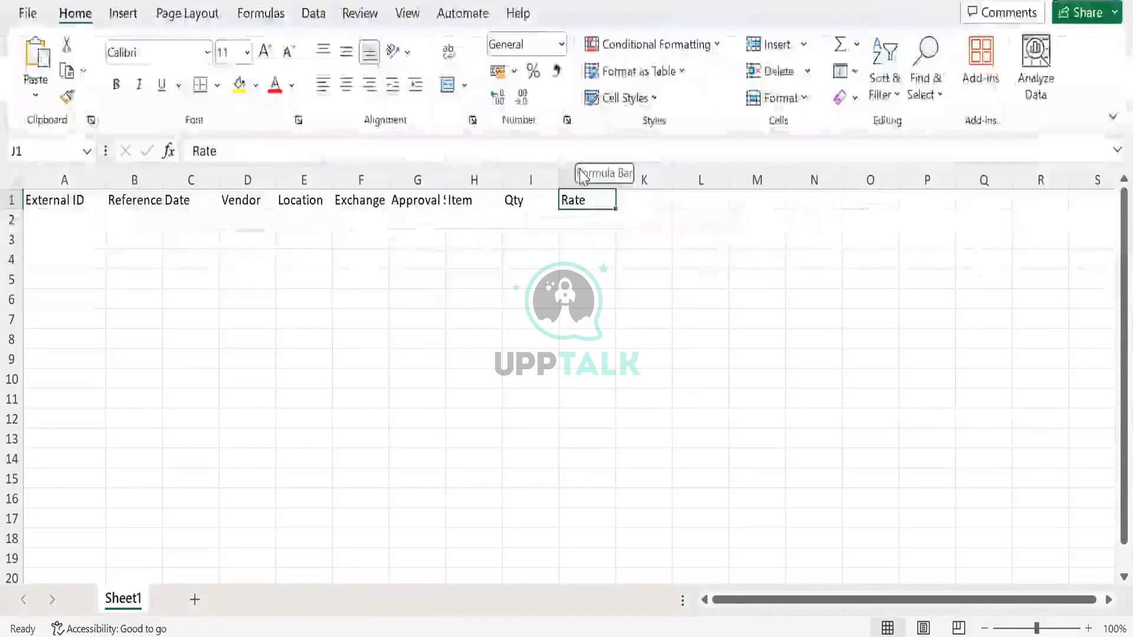
- Enter the header "Tax Code" in cell K1, then check the remaining item-line columns on the NetSuite bill and return to Excel
key(Tab)
text(Tax )
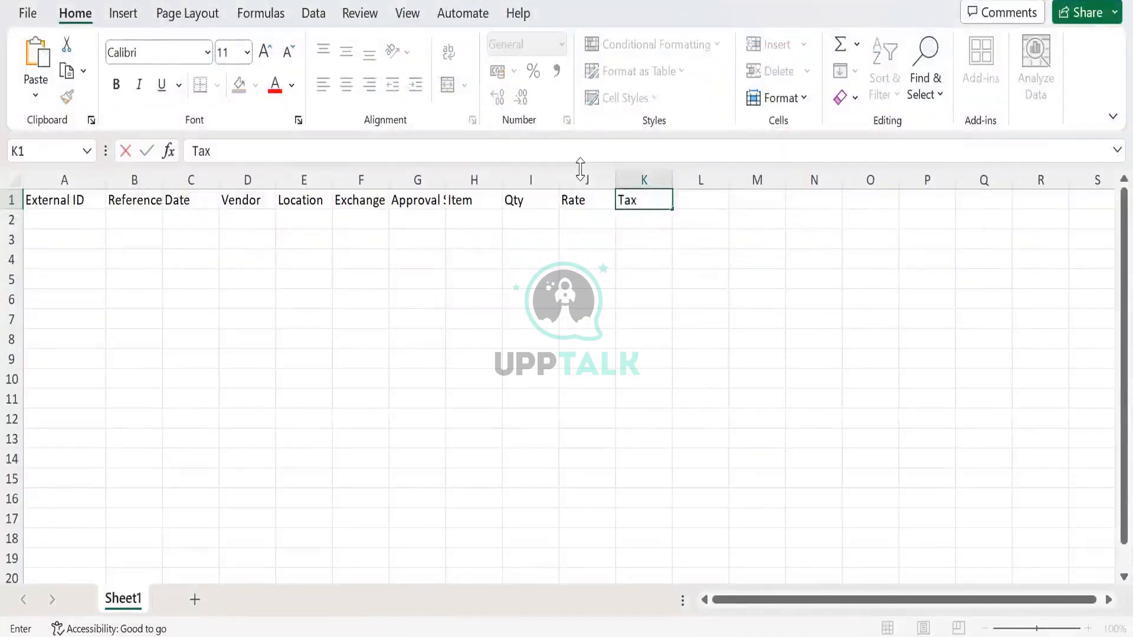
text(Code)
key(Tab)
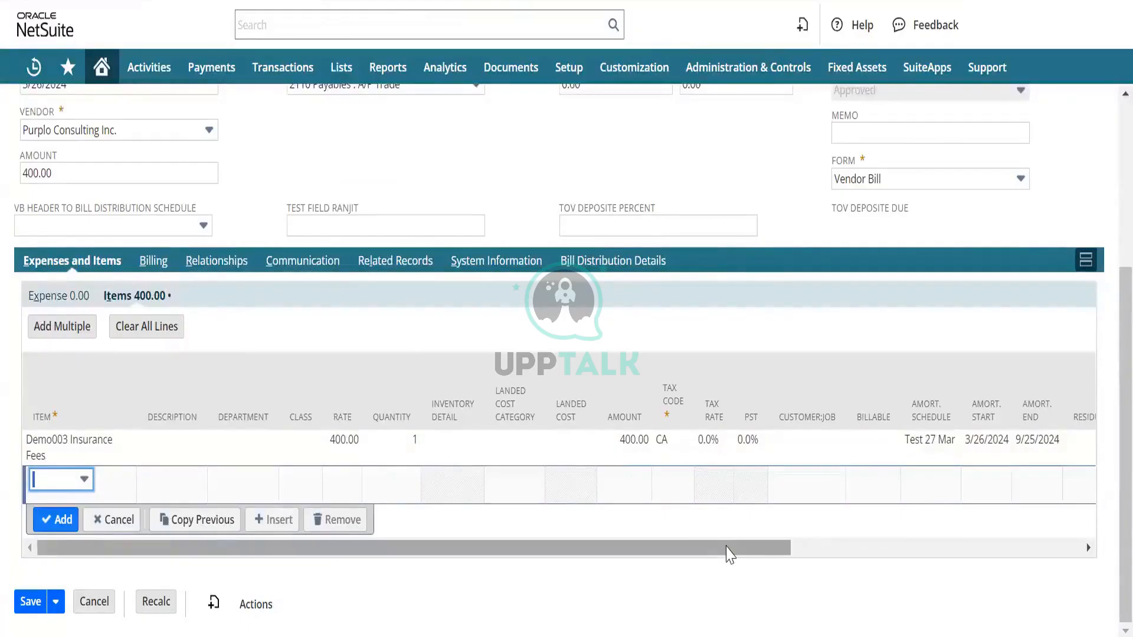
drag(729, 549, 1041, 543)
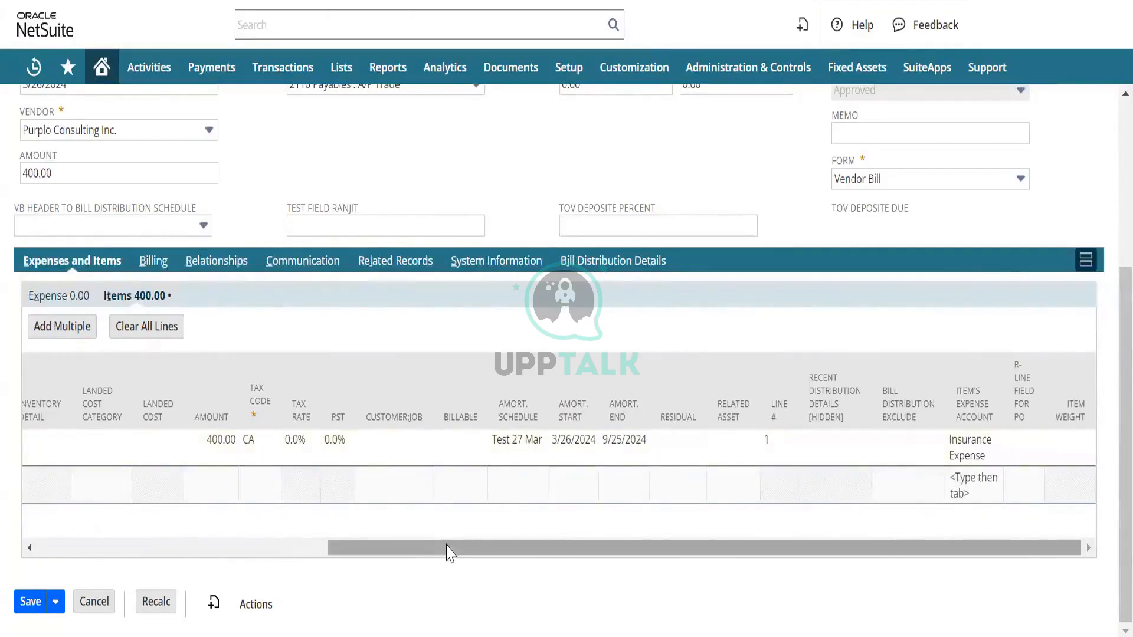
drag(450, 552, 3, 463)
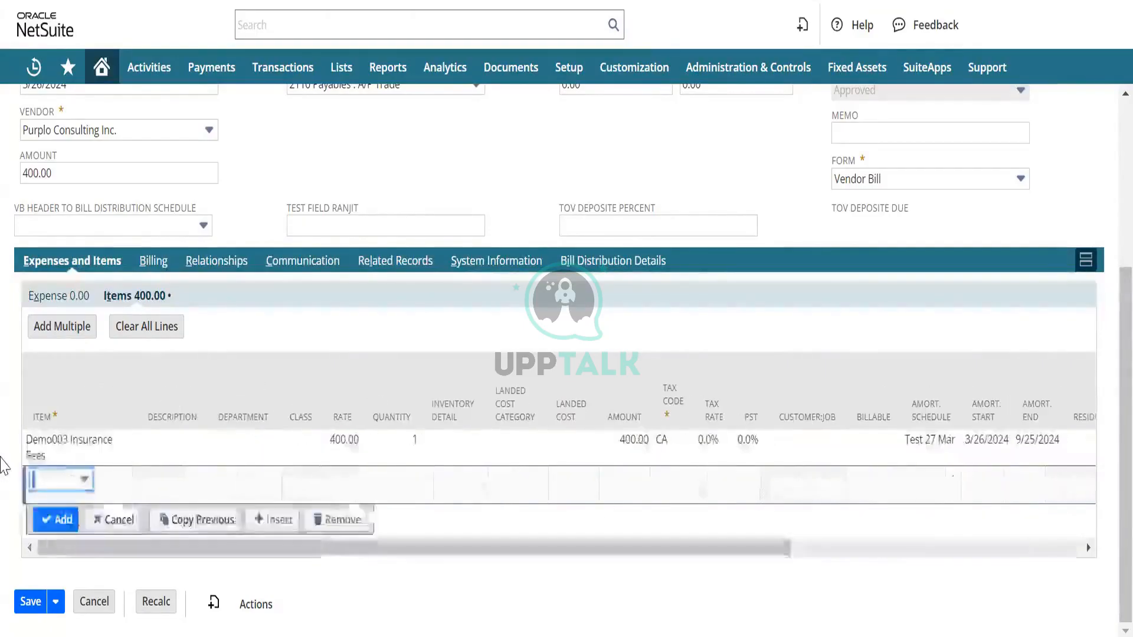
key(Tab)
key(alt+Tab)
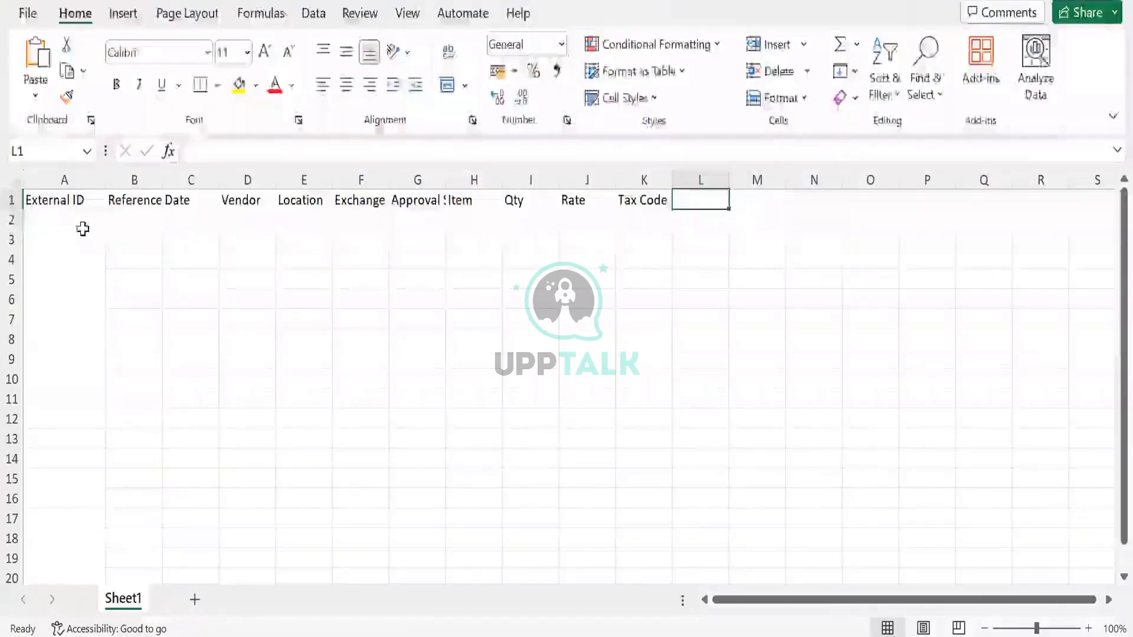
key(Return)
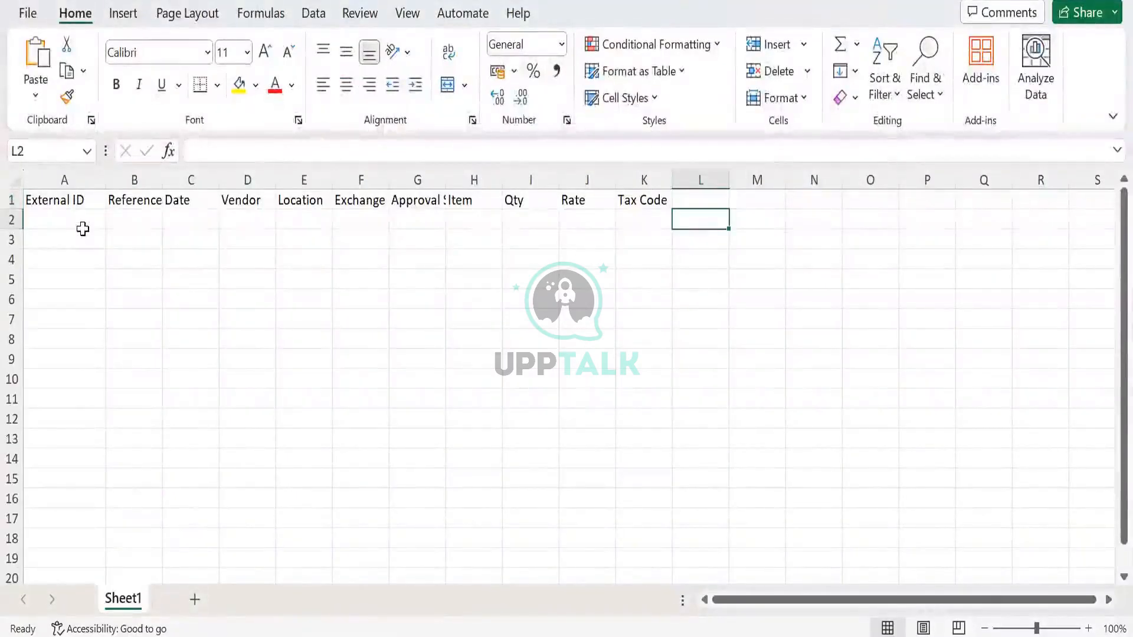
- Try to enter 29Mar24 as the external ID in cell A2
click(83, 229)
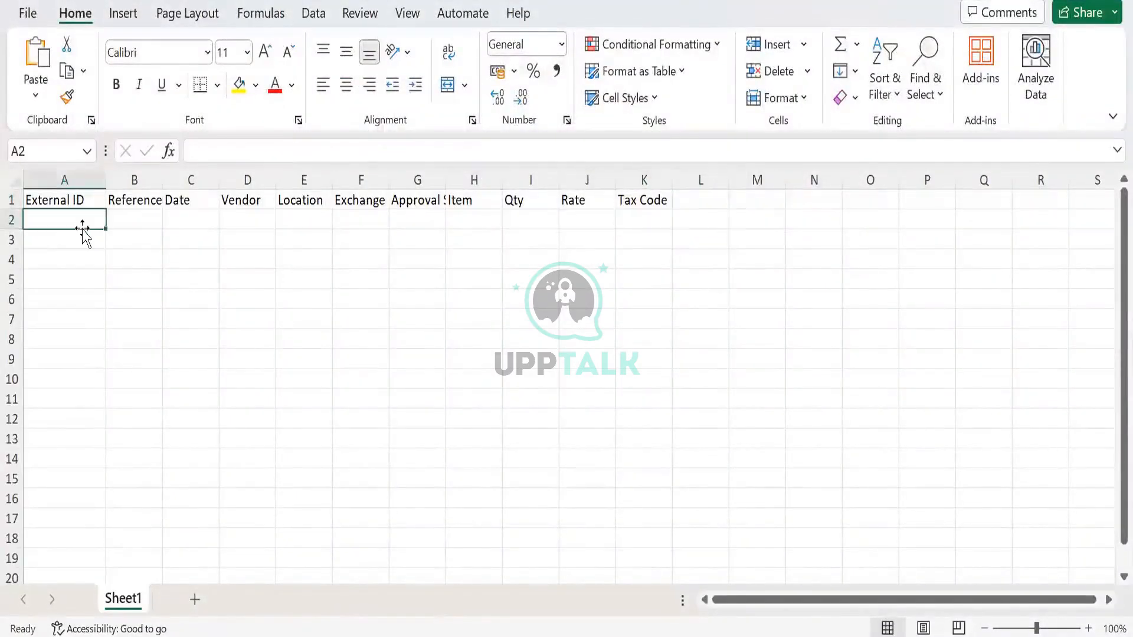
text(2)
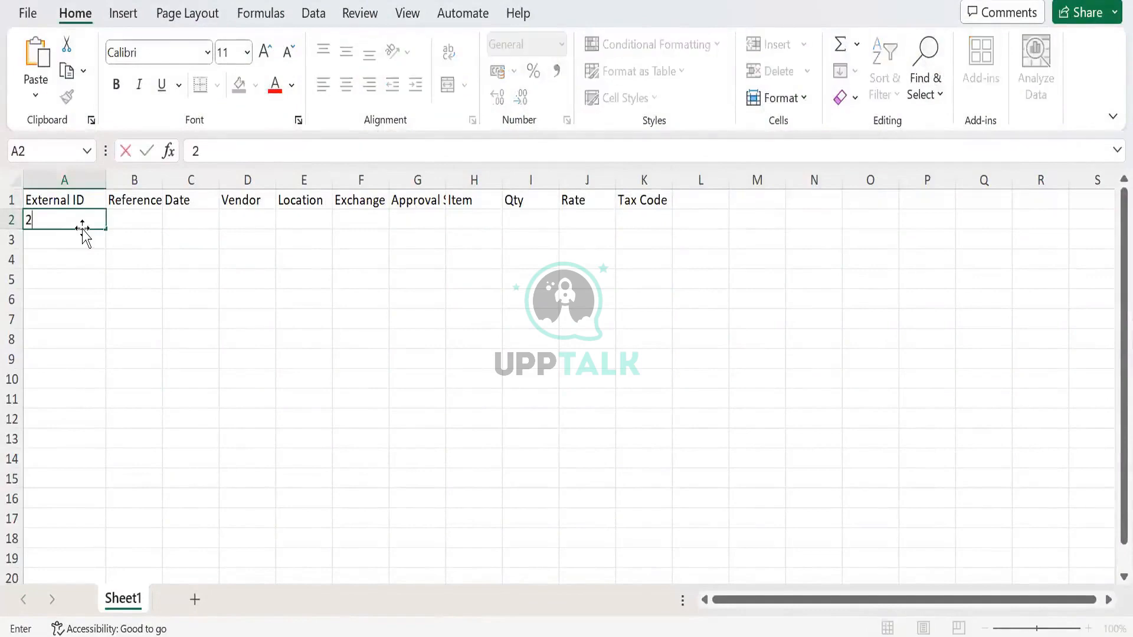
text(9-Mar-24)
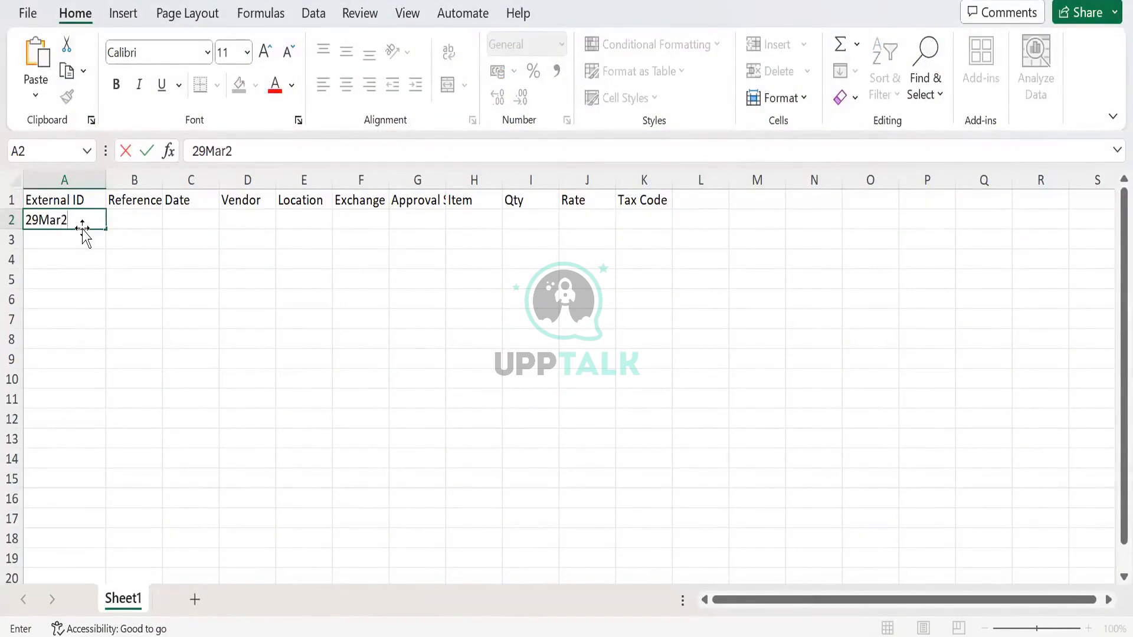
key(Tab)
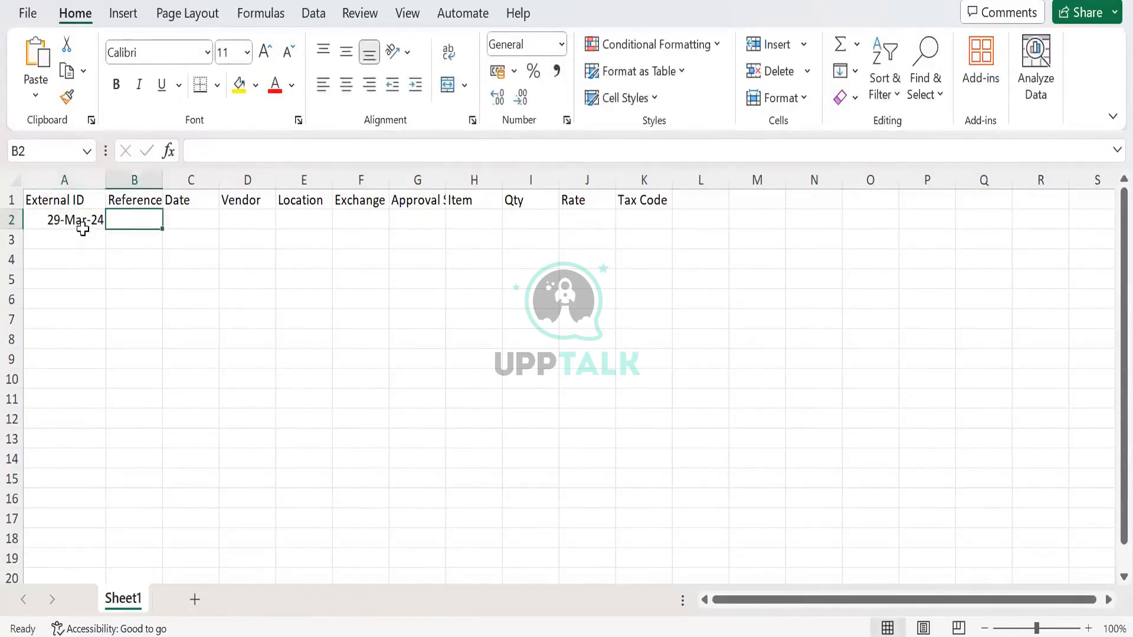
- Set the number format of cell A2 to Text
click(83, 229)
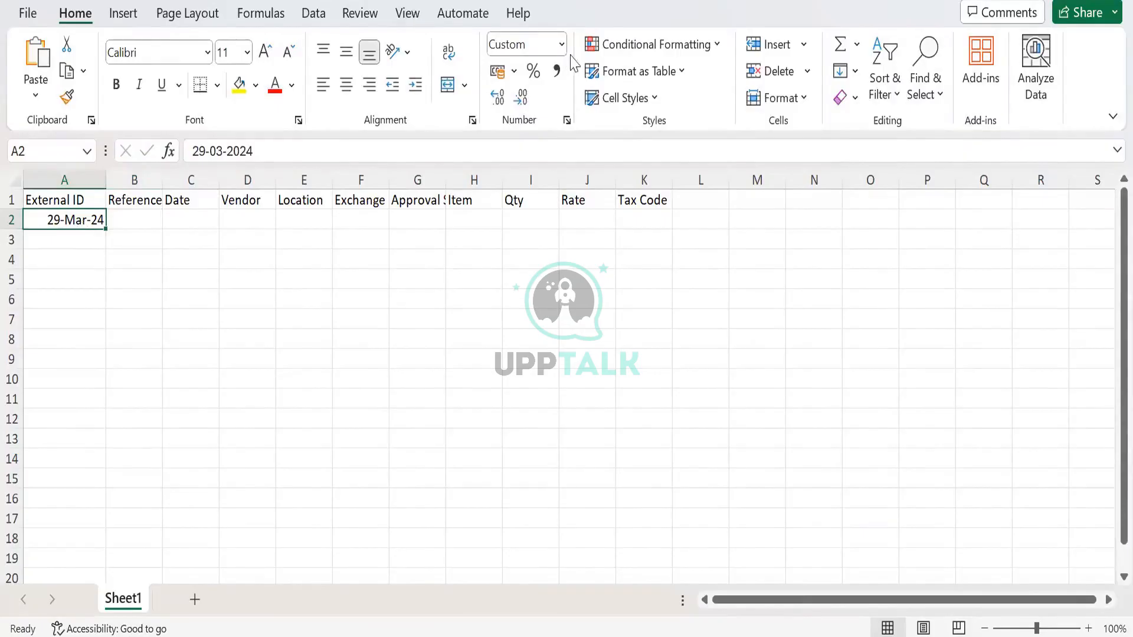
click(553, 46)
click(561, 44)
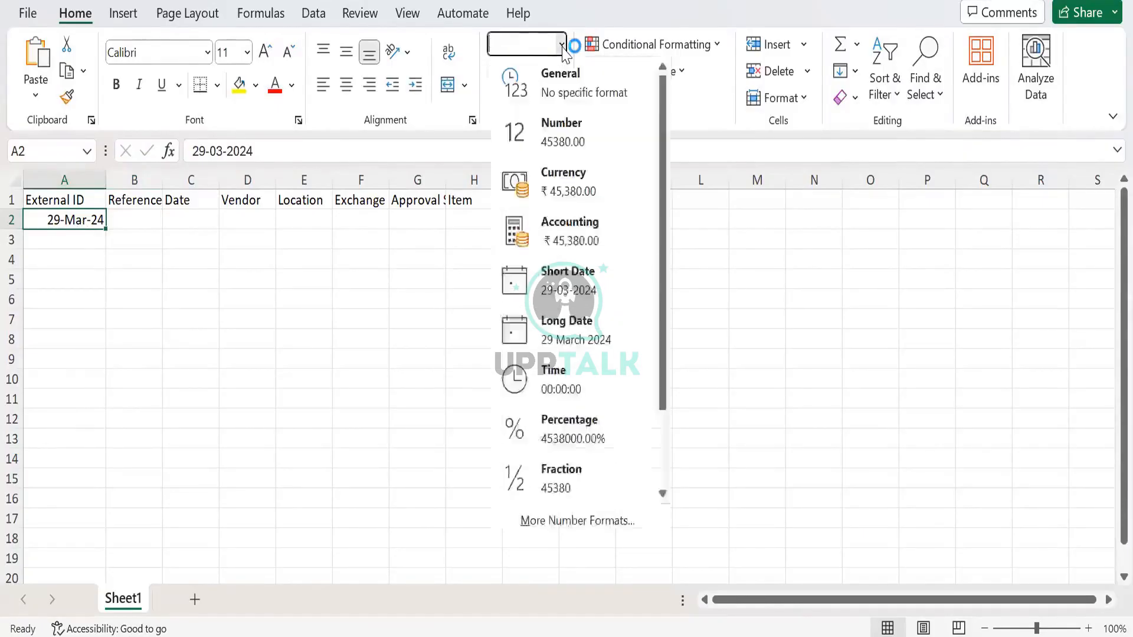
click(561, 106)
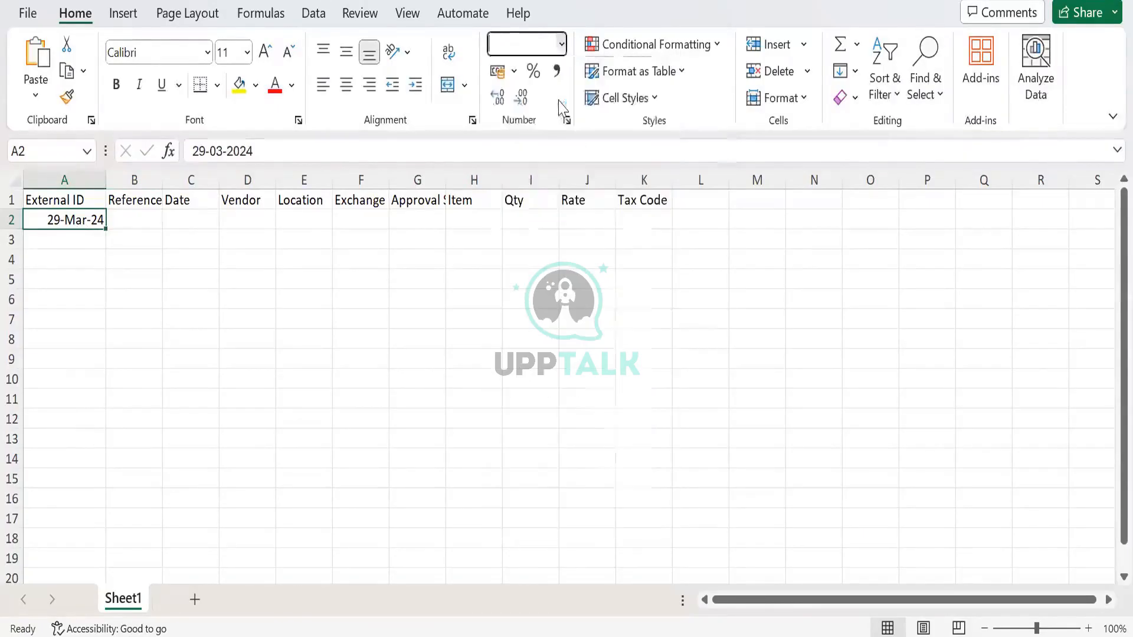
click(562, 48)
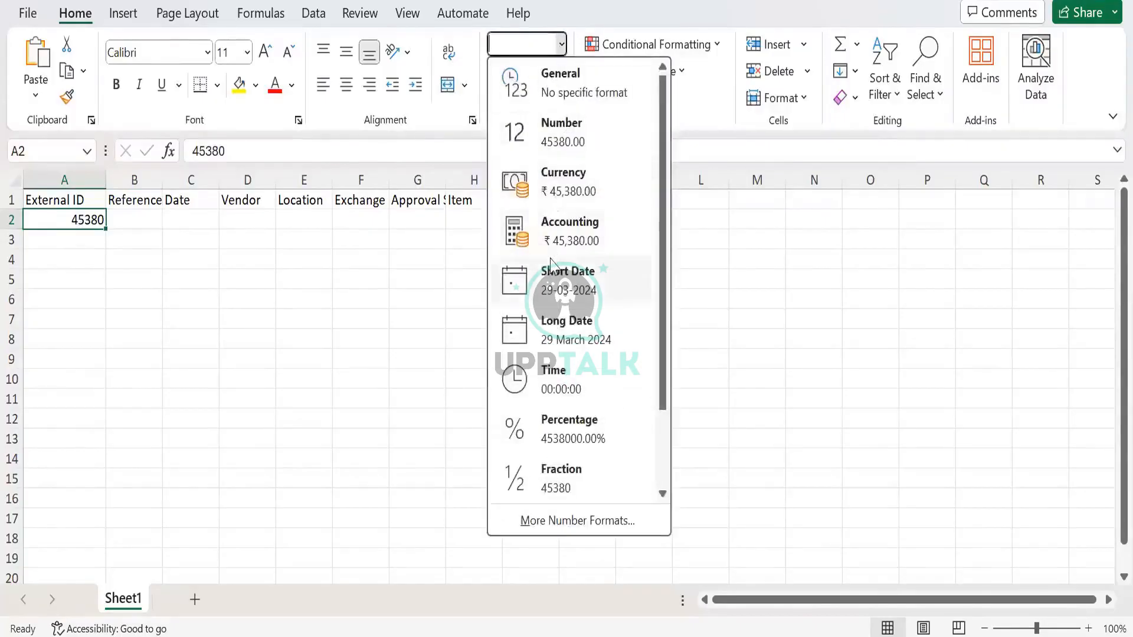
scroll(551, 313, down, 2)
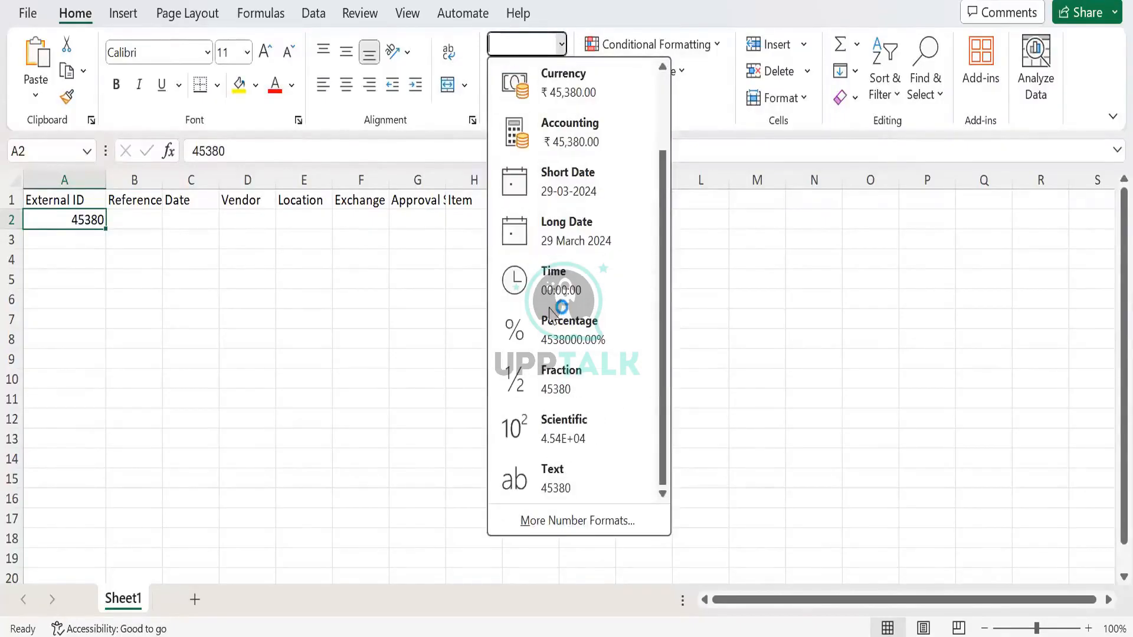
click(537, 486)
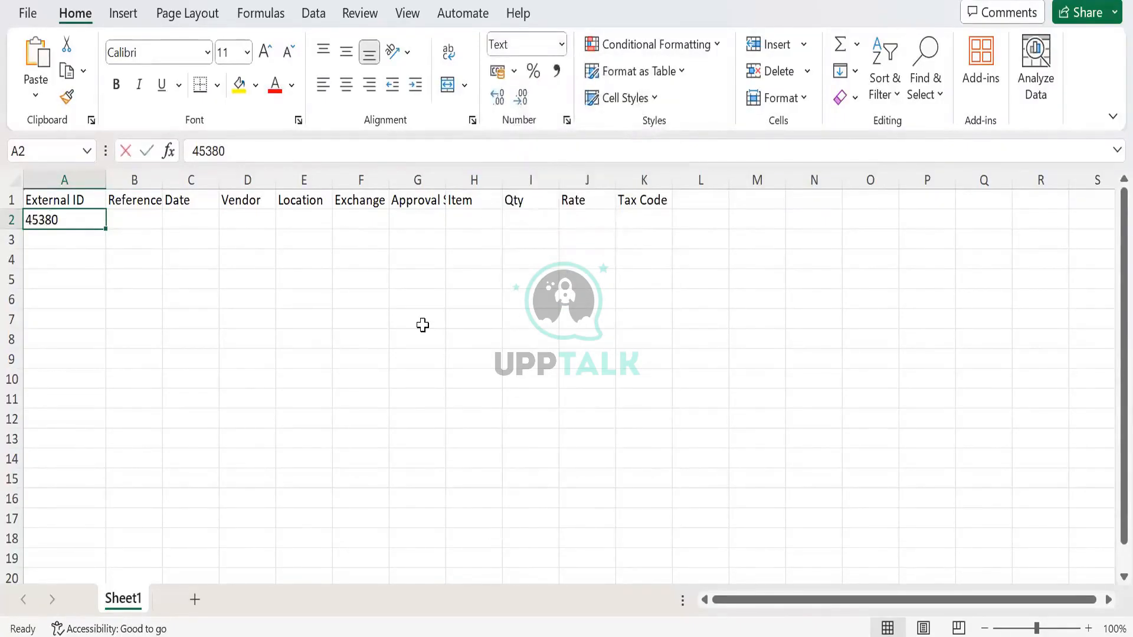
- Replace the content of cell A2 with the external ID 29Mar24
text(29Mar2)
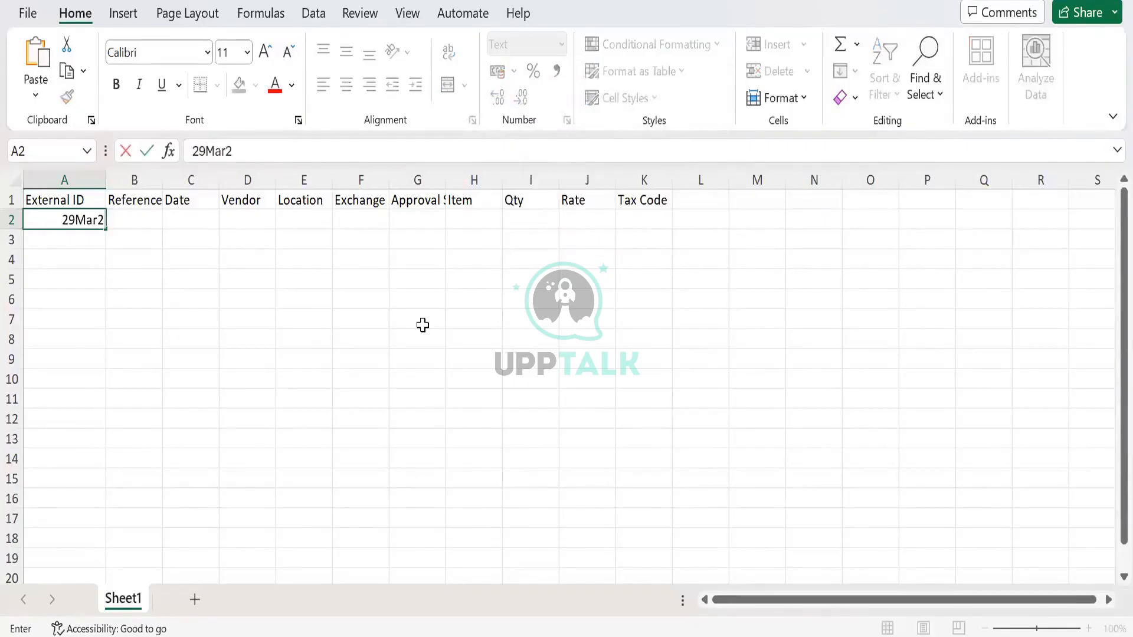
text(4)
key(Return)
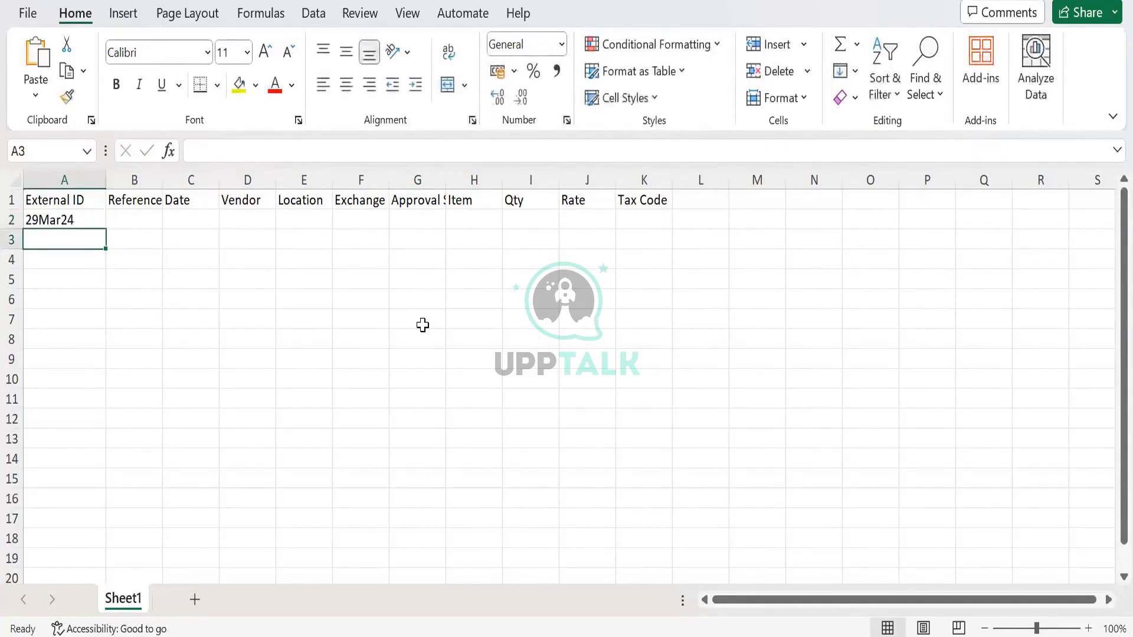
key(Up)
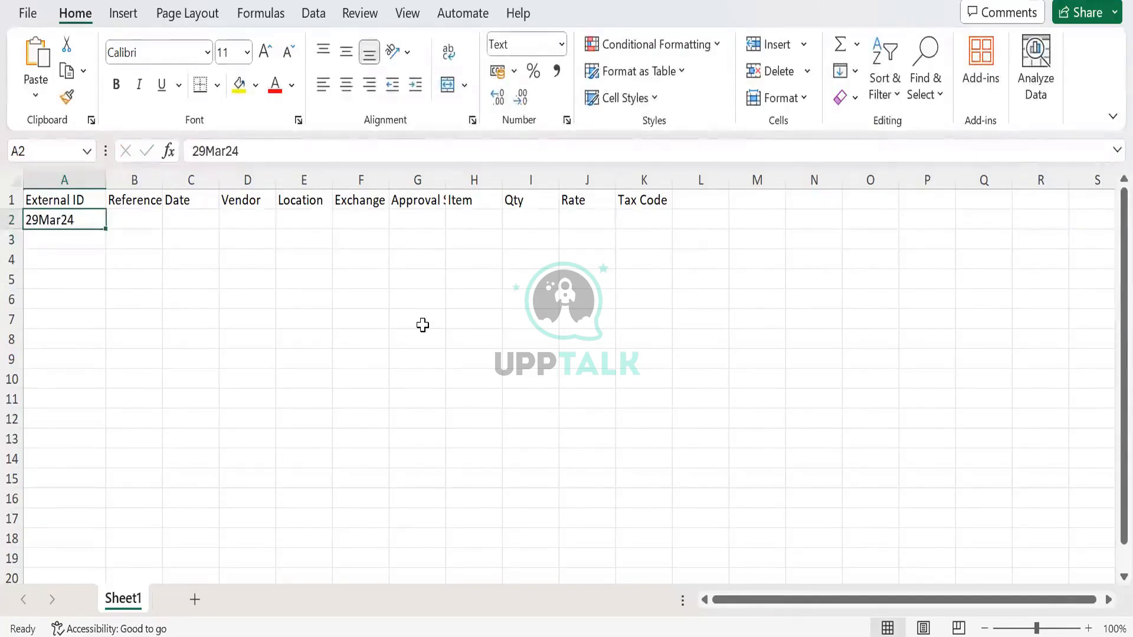
- Enter 29/3/24 as the reference number in cell B2 and reselect that cell
key(Right)
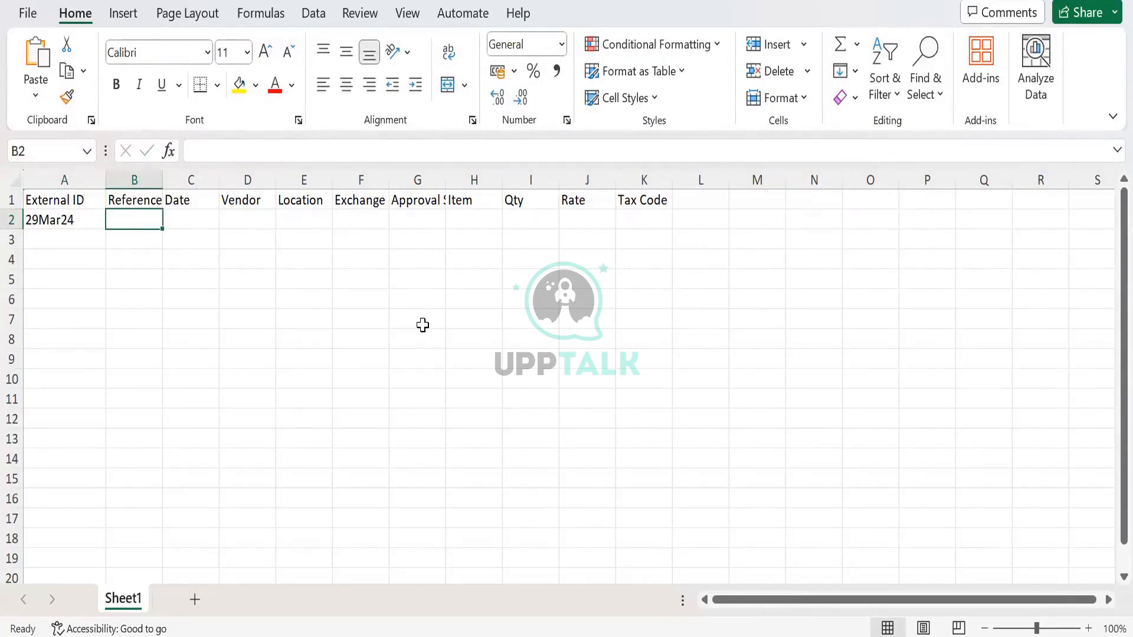
text(29)
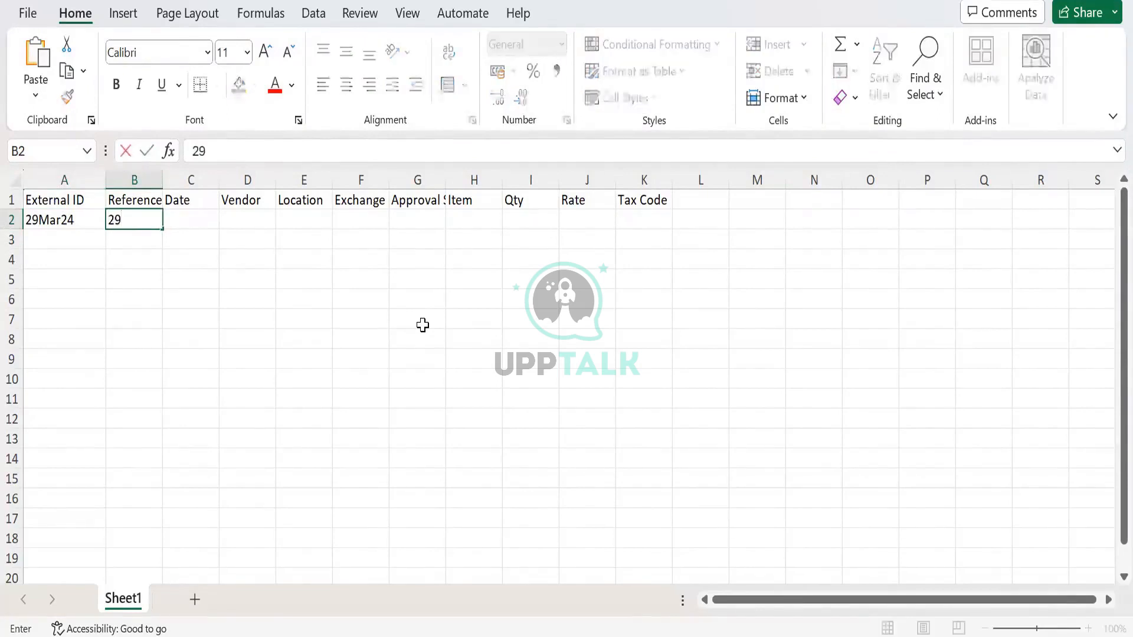
text(/3/24)
key(Tab)
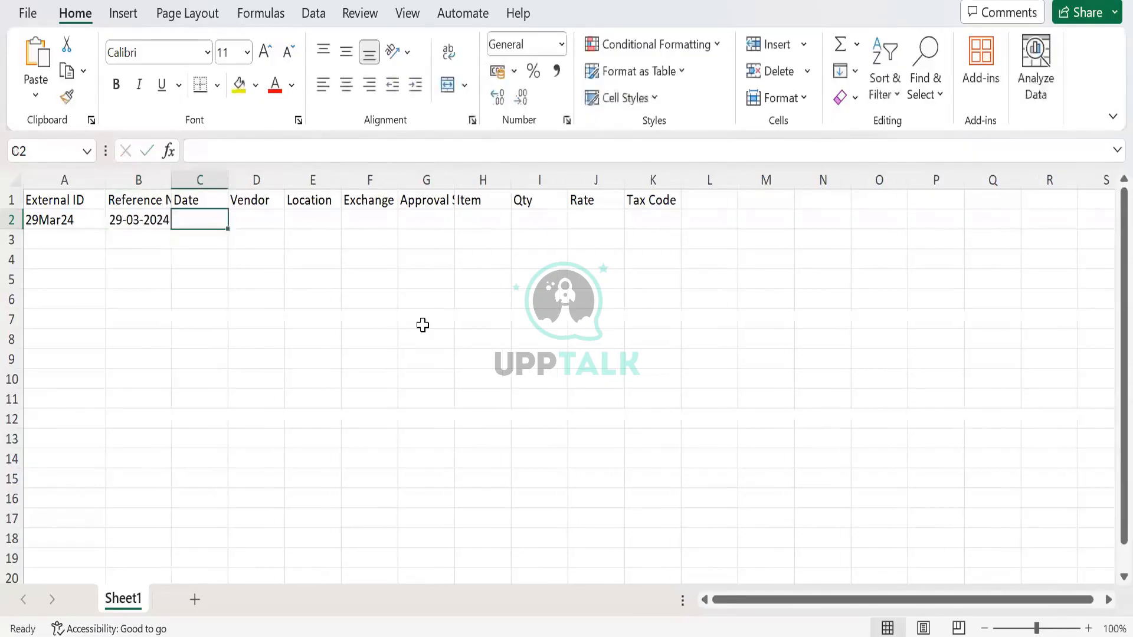
key(Left)
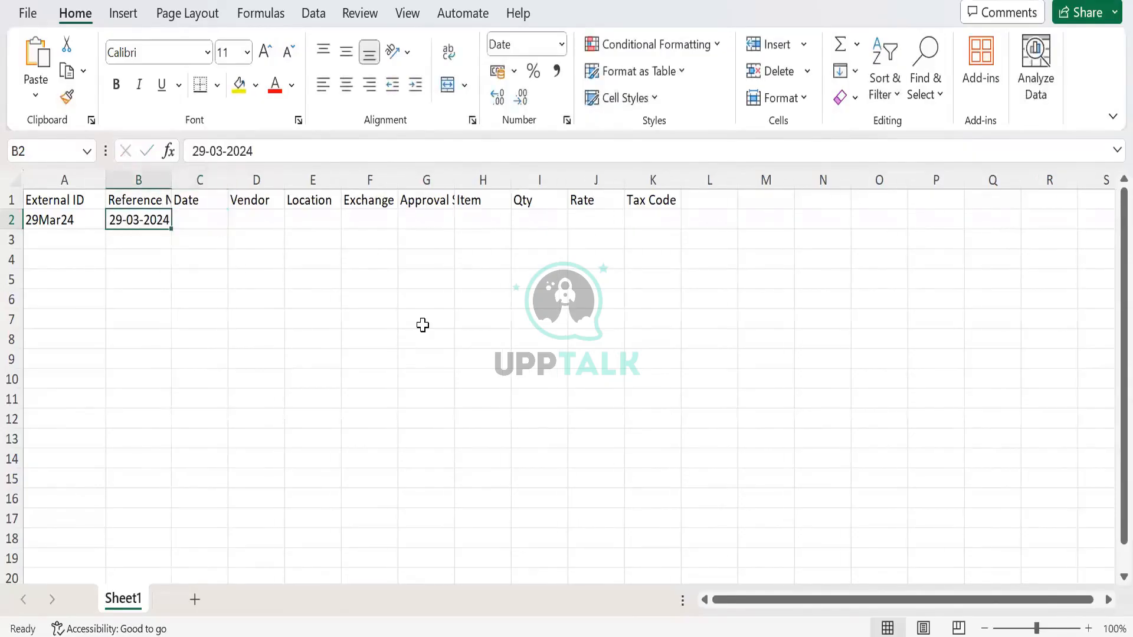
- Copy the date from B2 into the Date cell C2 and replace the reference number in B2 with CSV Test
key(Right)
key(ctrl+r)
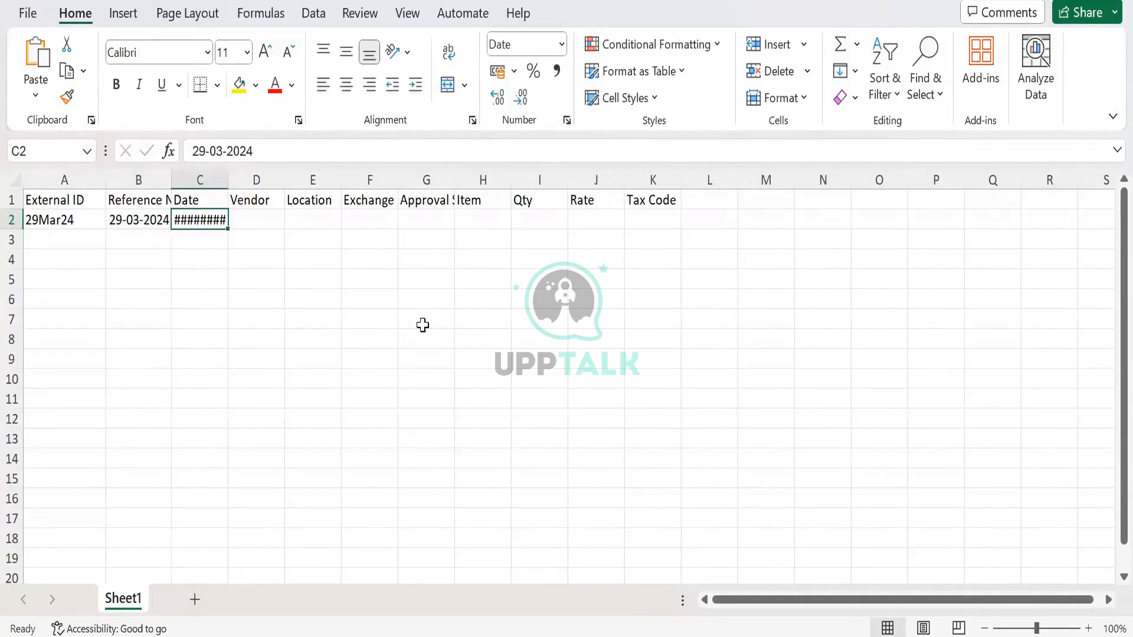
key(Left)
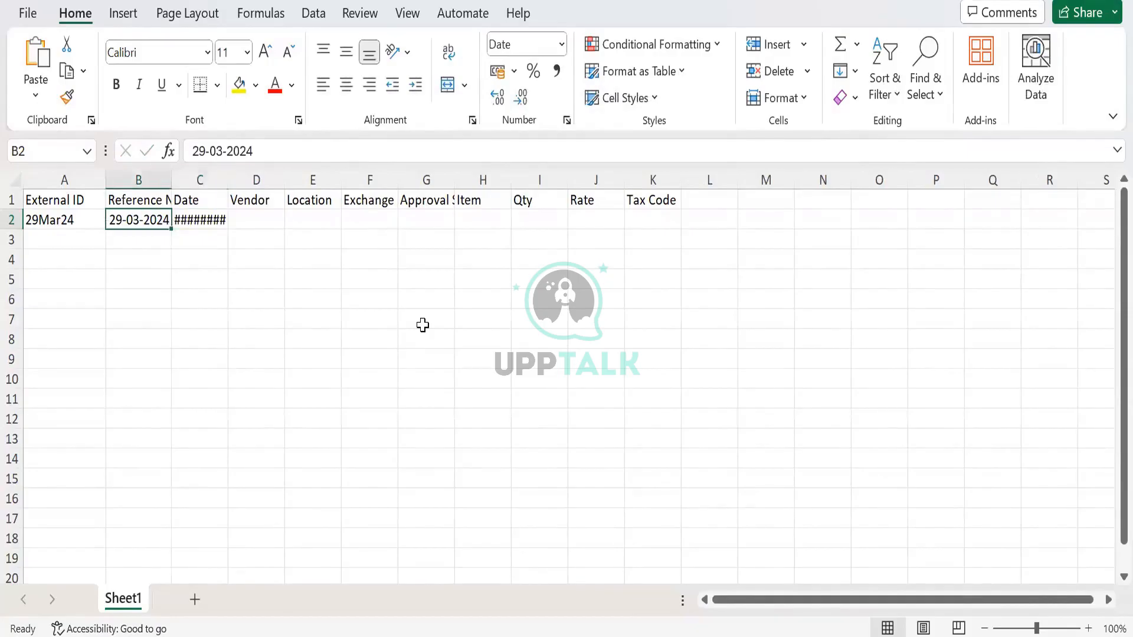
text(CSV)
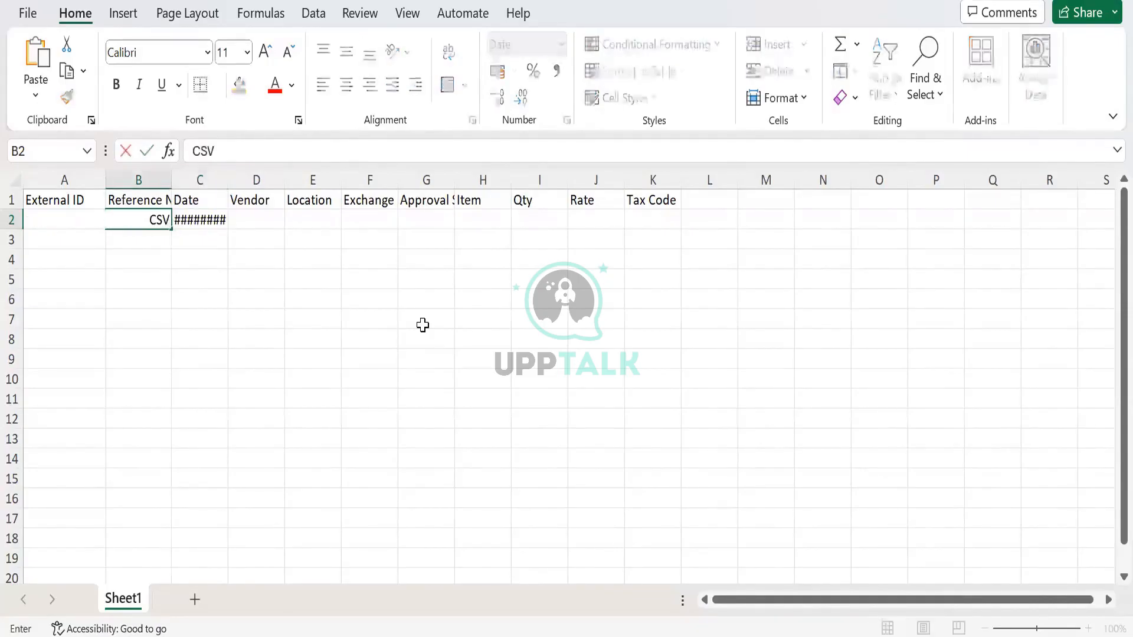
text( Test)
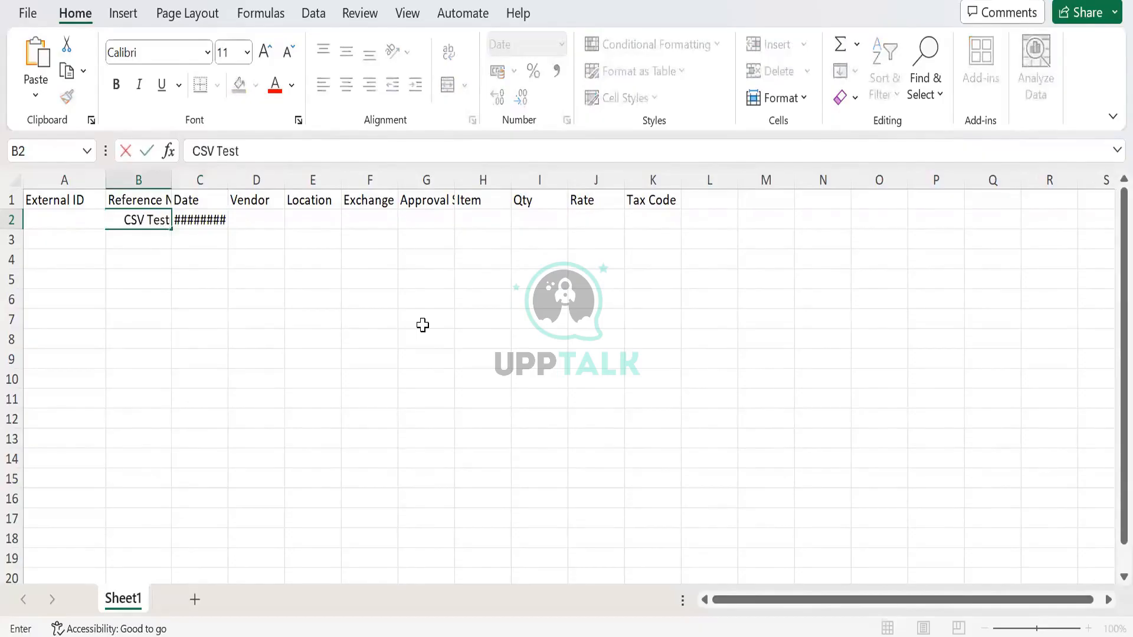
key(Right)
key(Right)
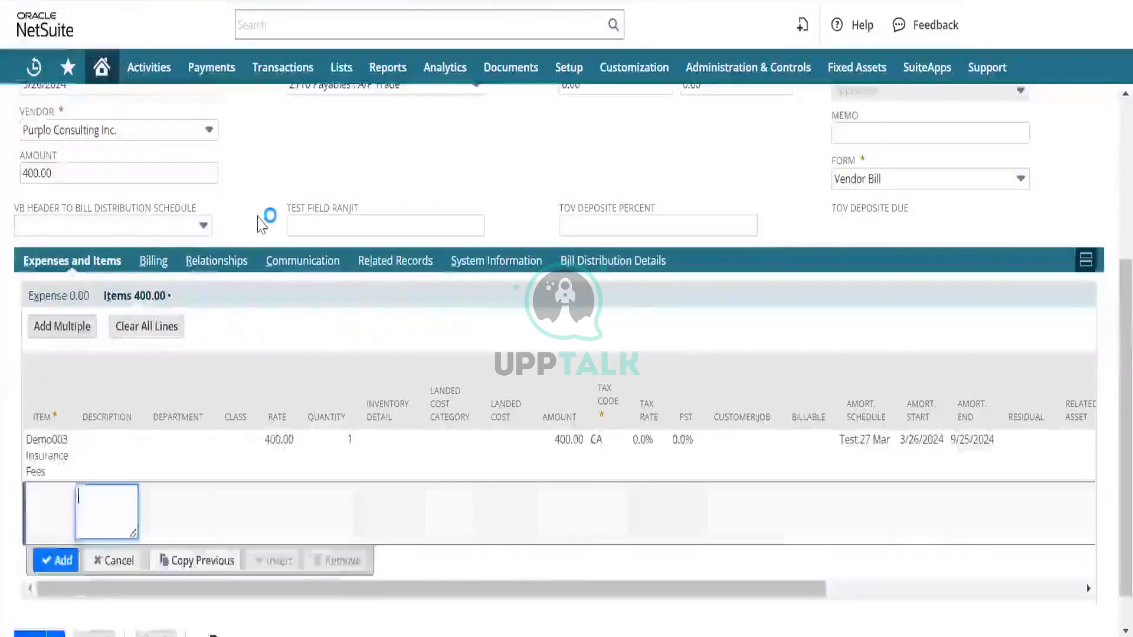
- Switch to NetSuite and open the Purplo Consulting Inc. vendor record from the vendor bill
scroll(73, 261, up, 3)
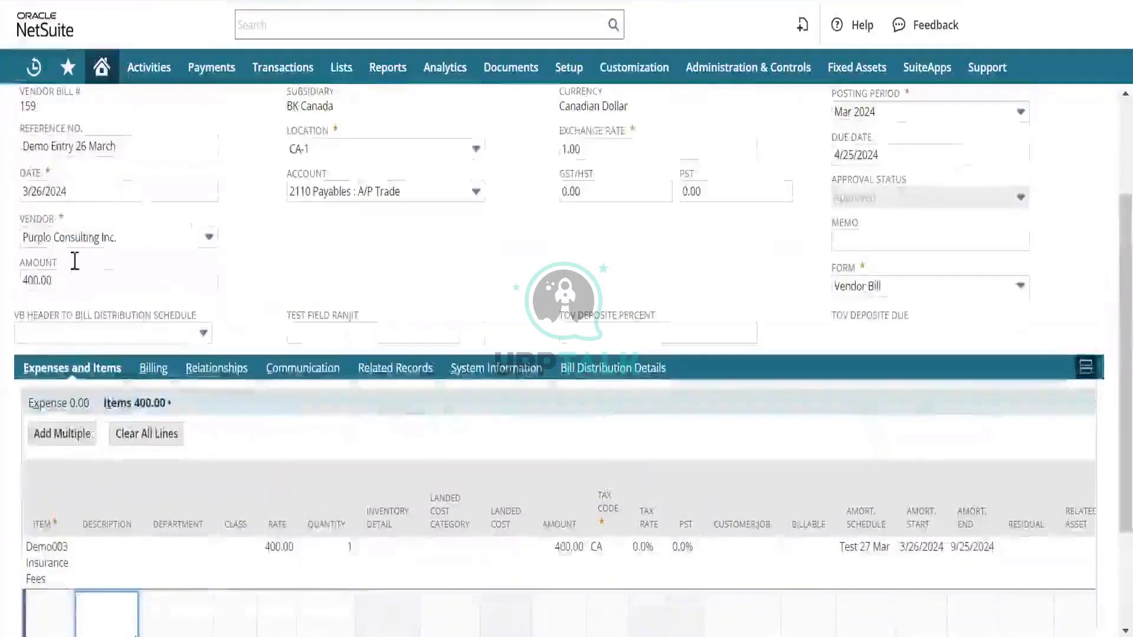
click(131, 242)
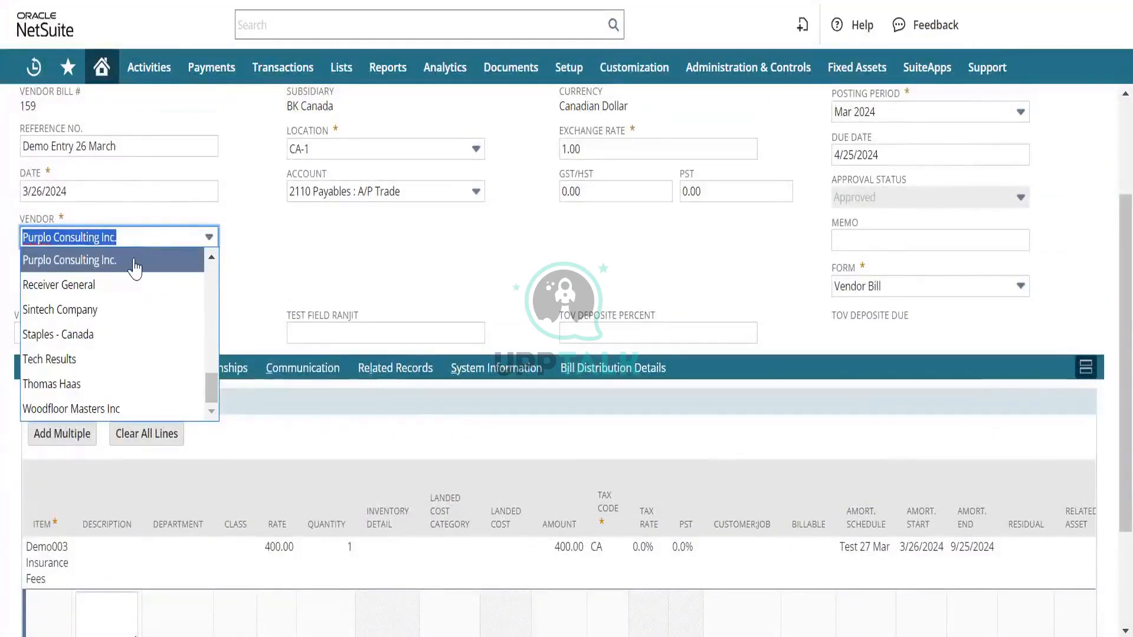
click(260, 270)
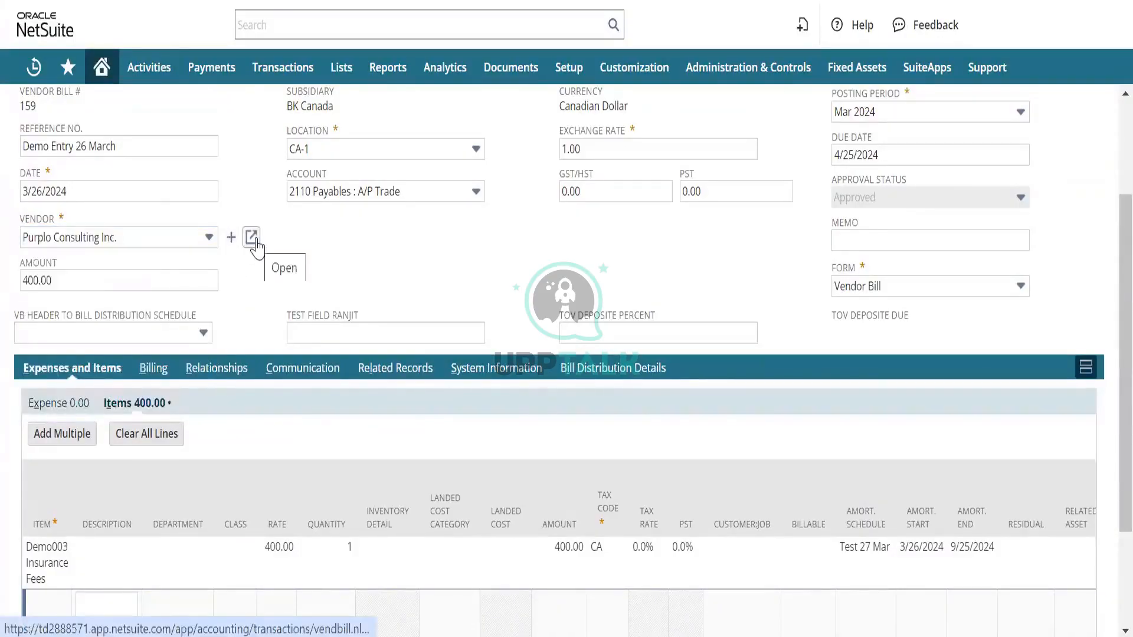
click(254, 240)
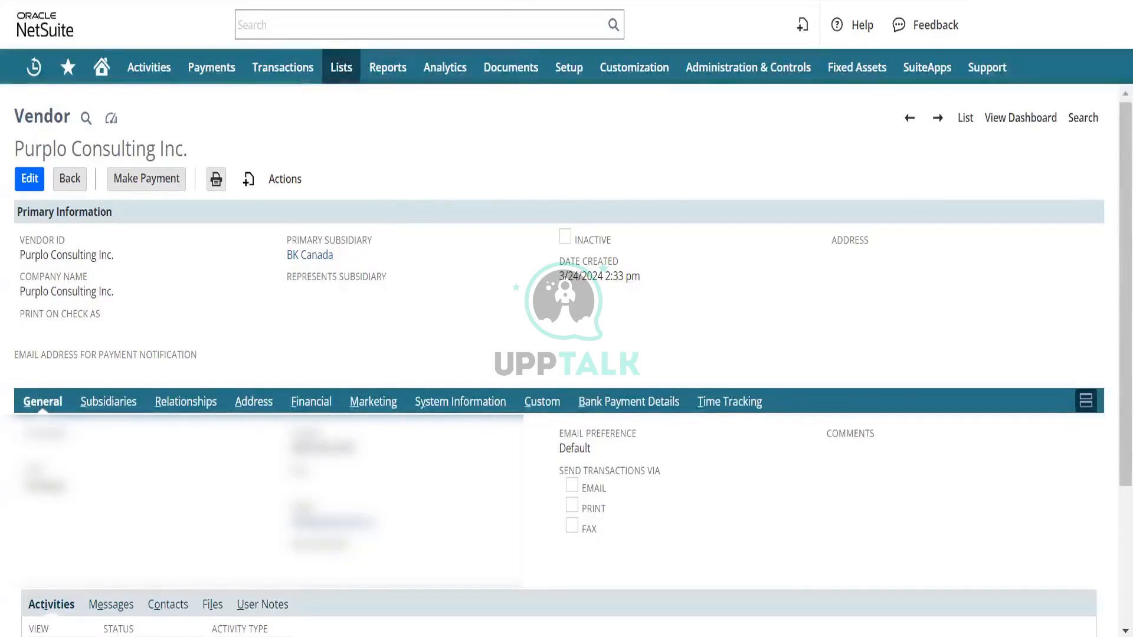
- Switch back to Excel, enter 923 as the vendor in cell D2 and autofit the width of column C
key(alt+Tab)
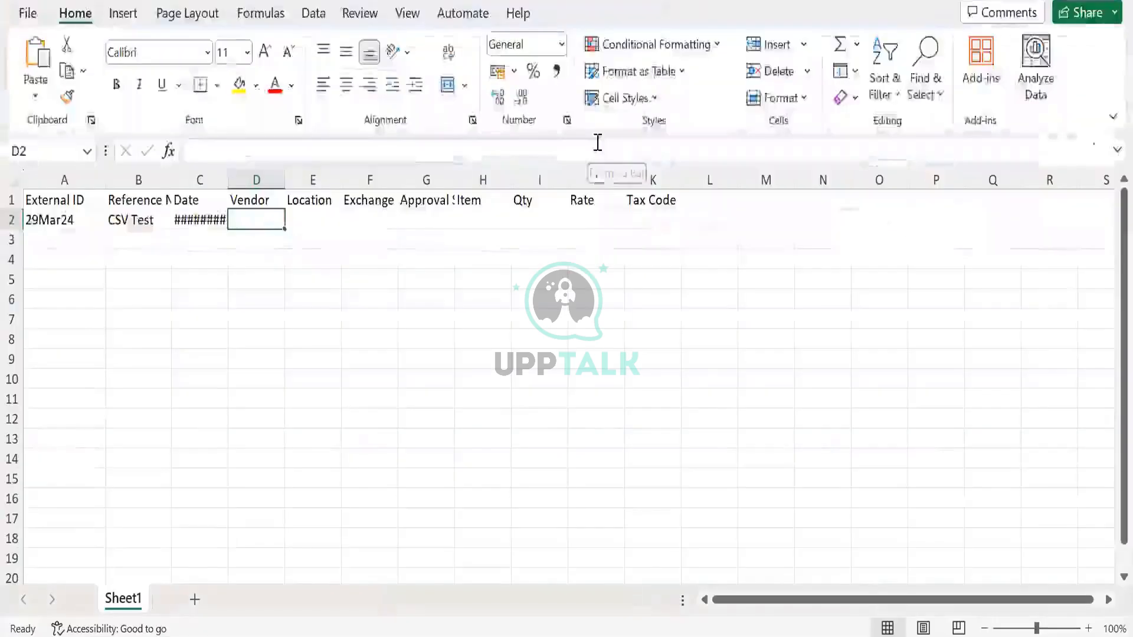
text(923)
key(Tab)
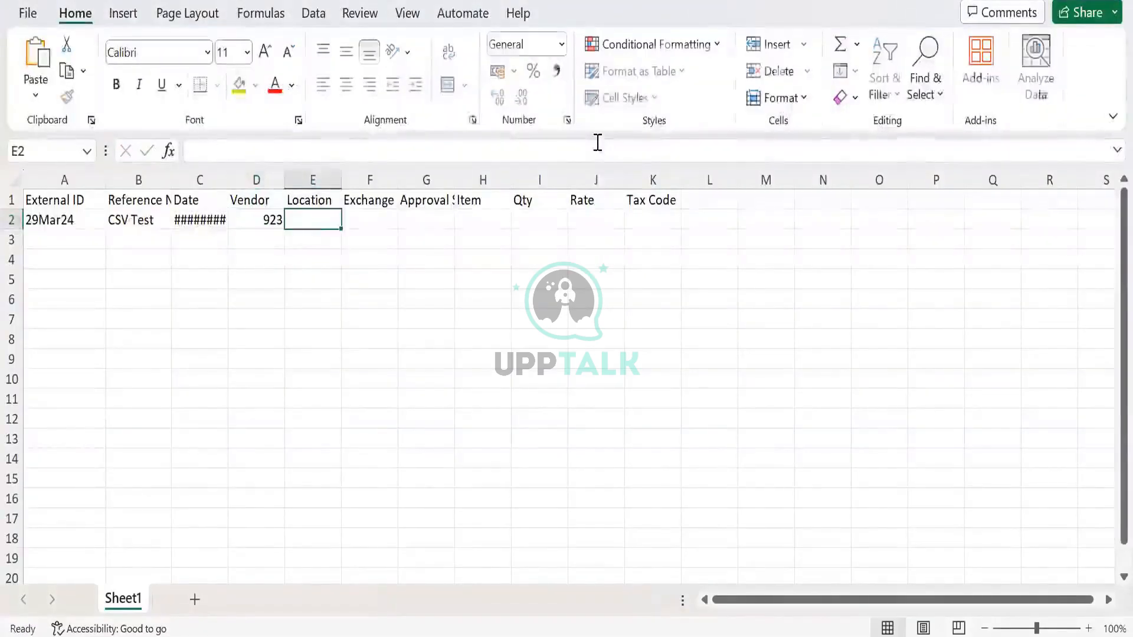
double_click(229, 180)
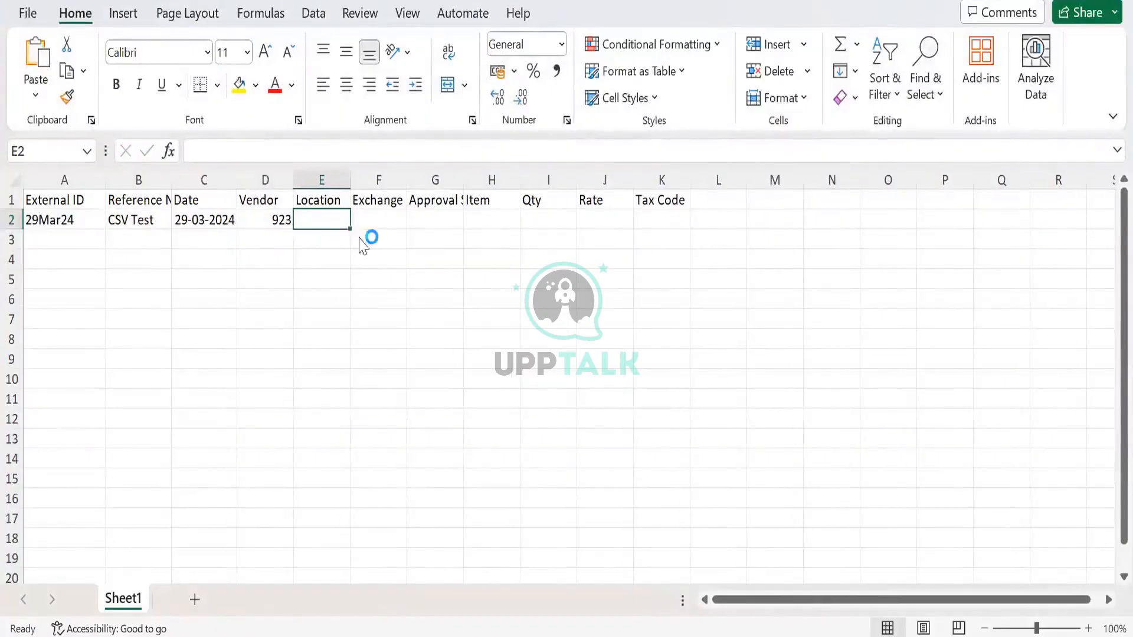
- Copy the location CA-1 from the NetSuite vendor bill into cell E2 of the Excel sheet
key(alt+Tab)
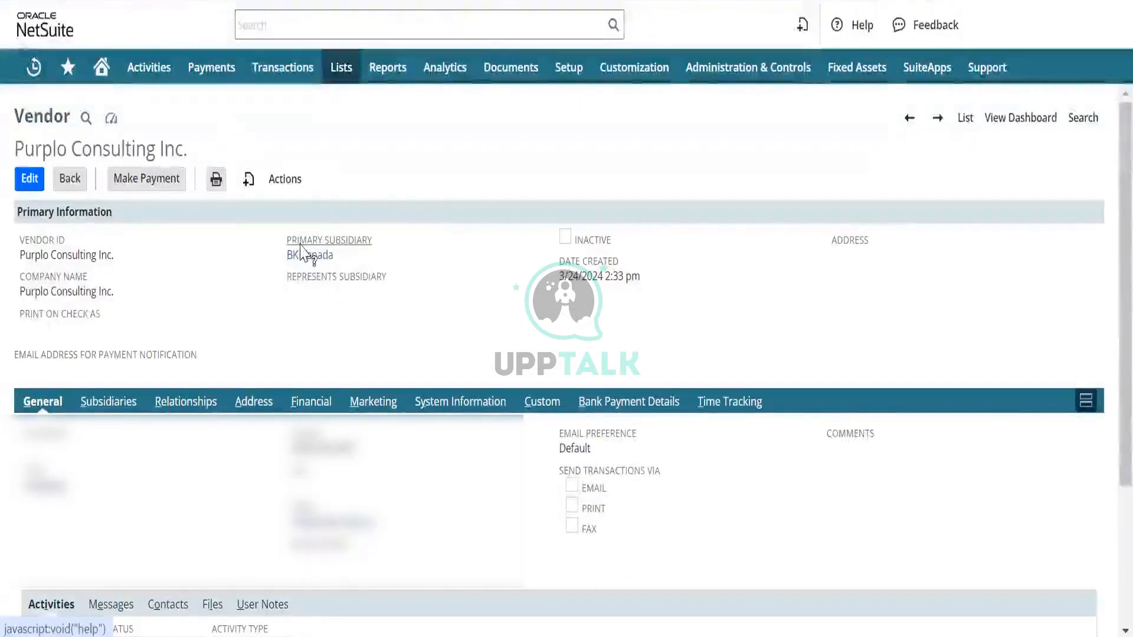
click(402, 3)
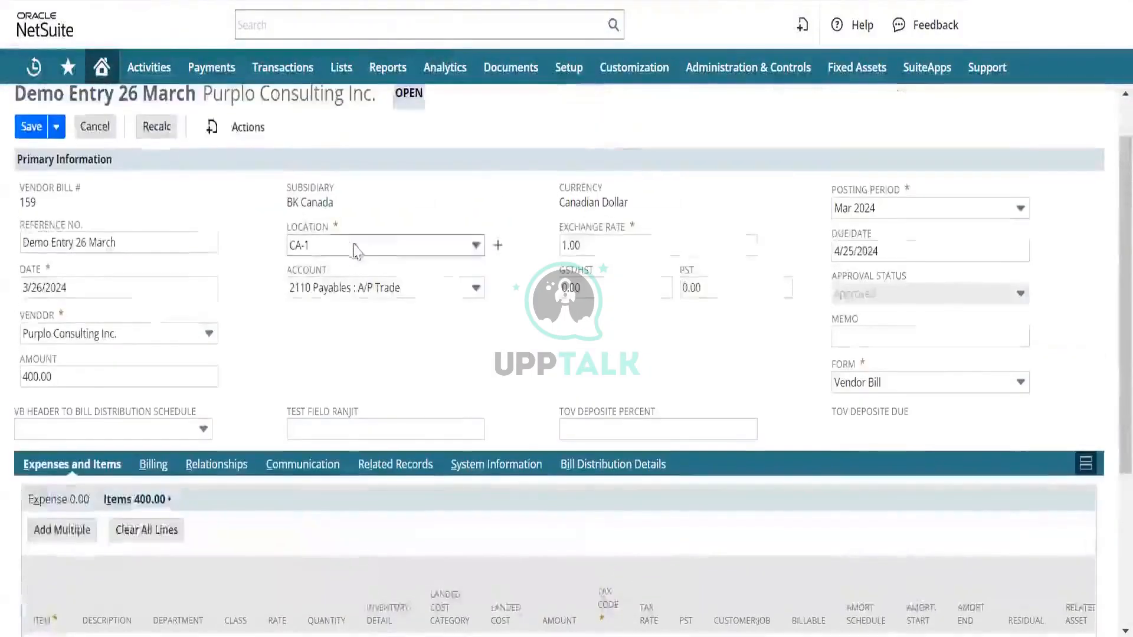
click(332, 246)
key(ctrl+c)
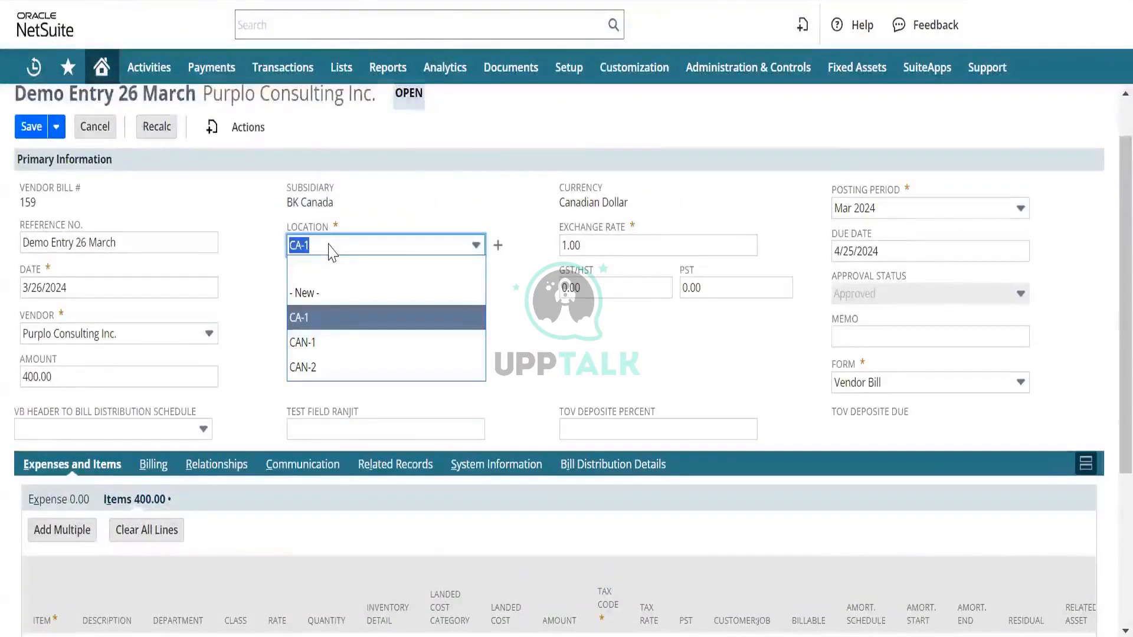
key(alt+Tab)
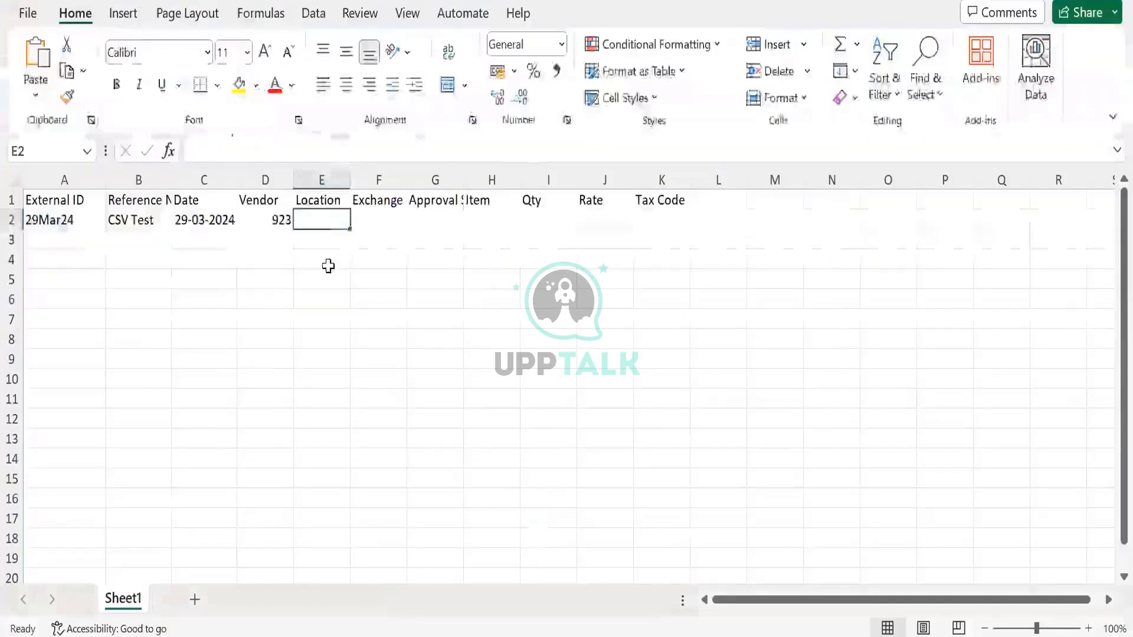
key(ctrl+v)
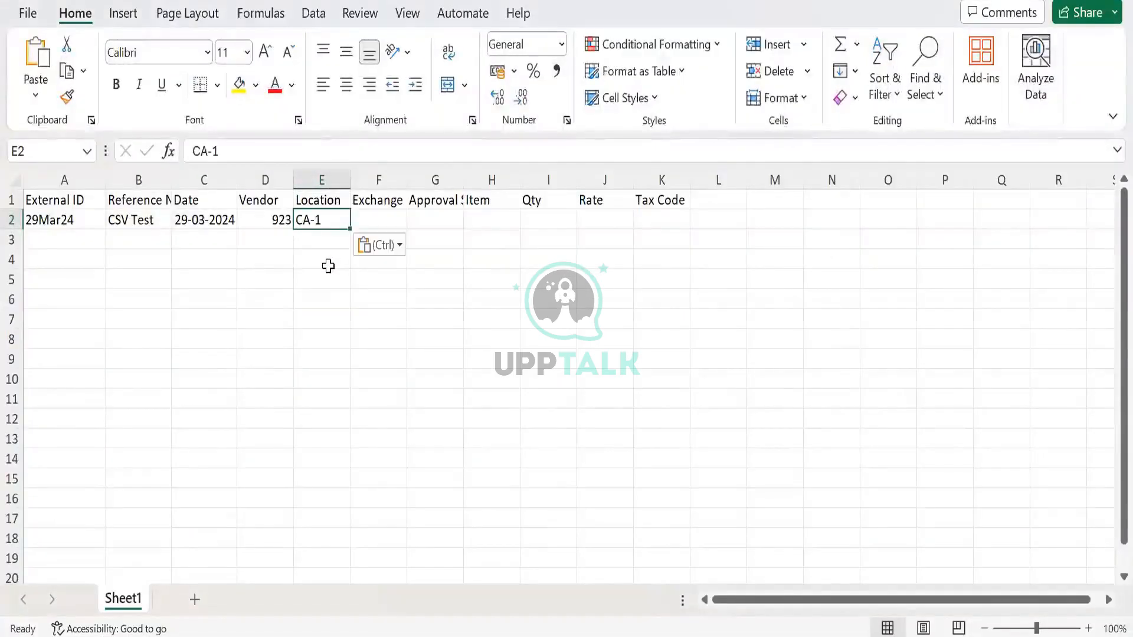
- Enter 1 as the exchange rate in cell F2 and Approved as the approval status in G2
key(Tab)
text(1)
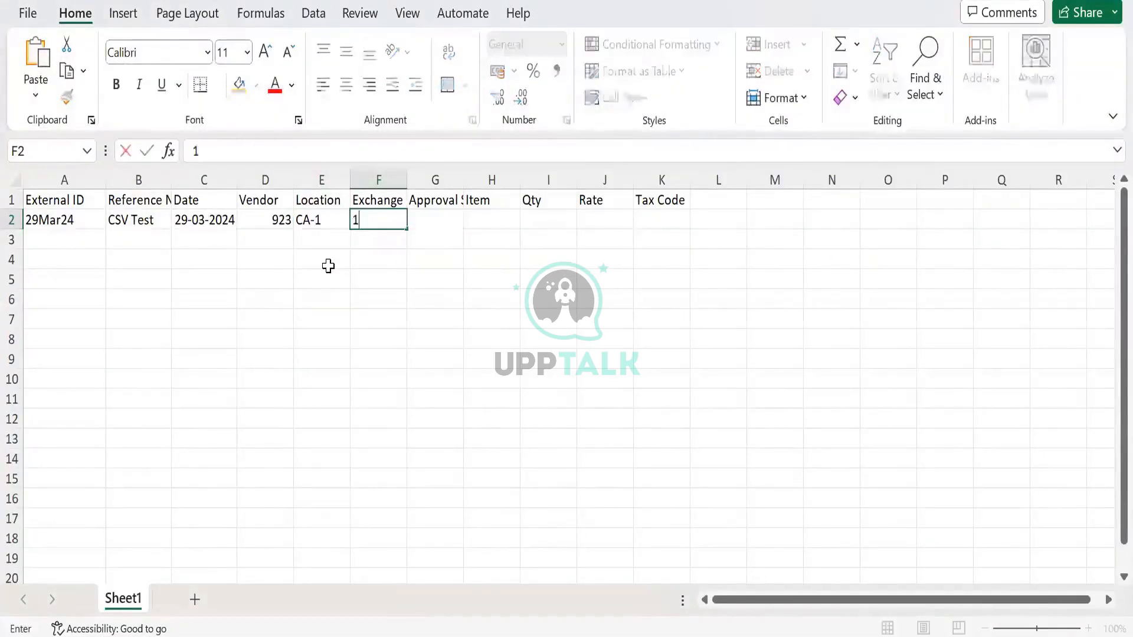
key(Tab)
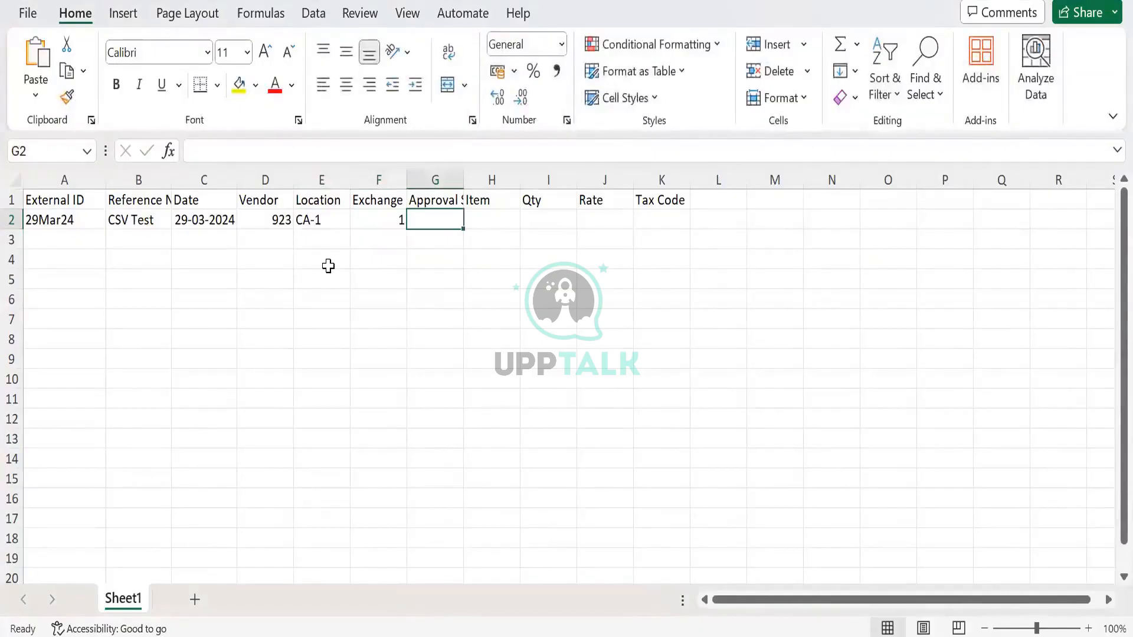
text(Approved)
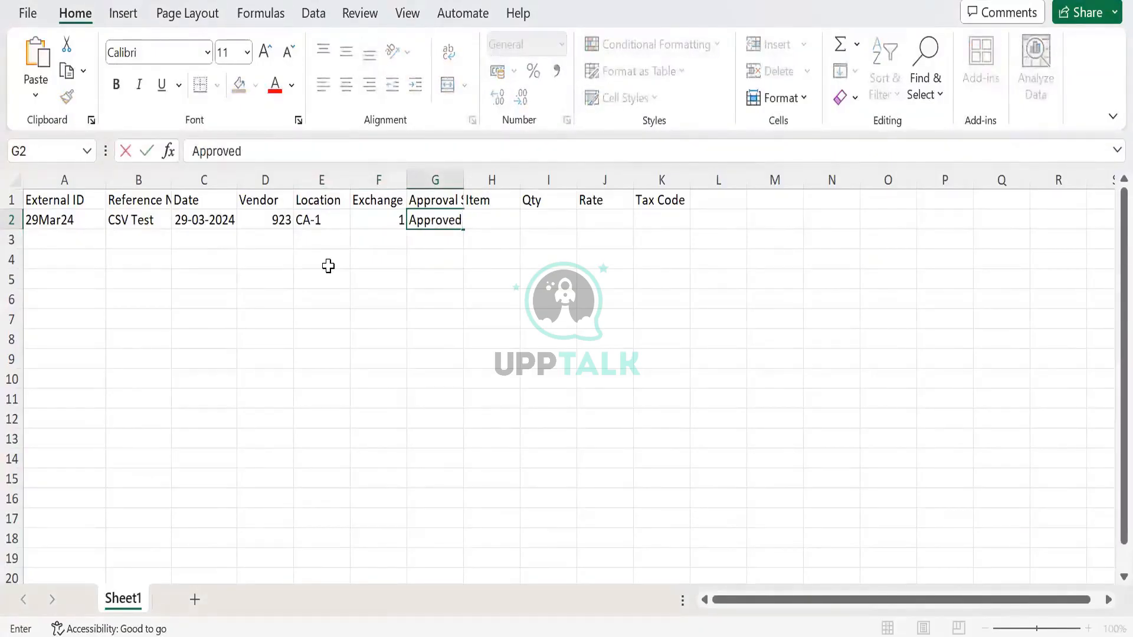
key(Tab)
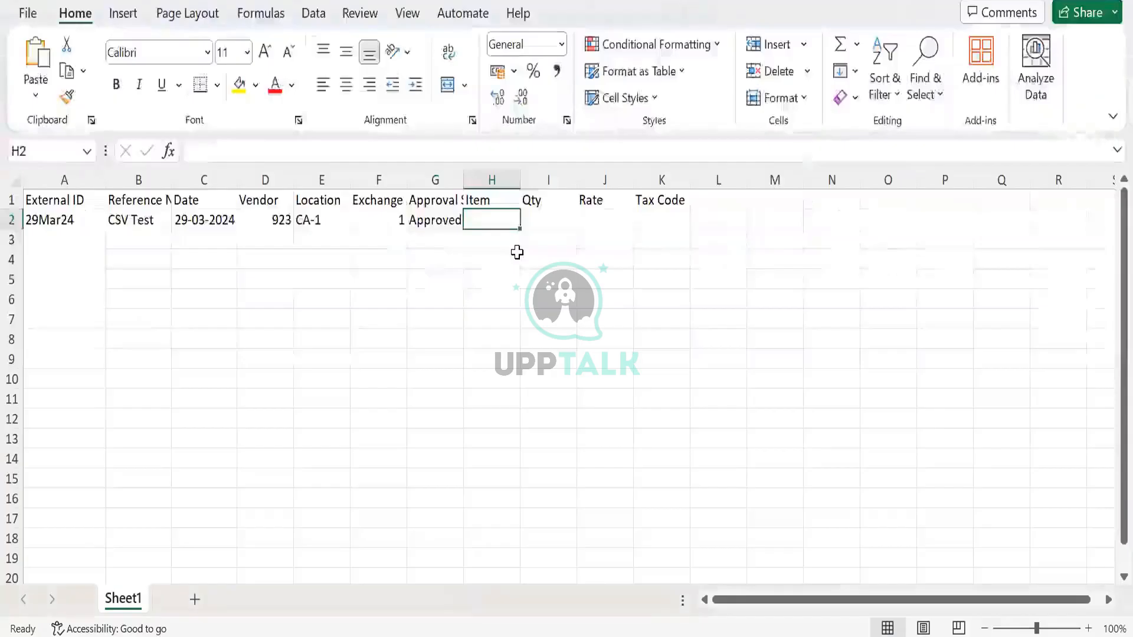
- Fill in the line details of row 2 with item 634, quantity 2 and rate 100
text(634)
key(Tab)
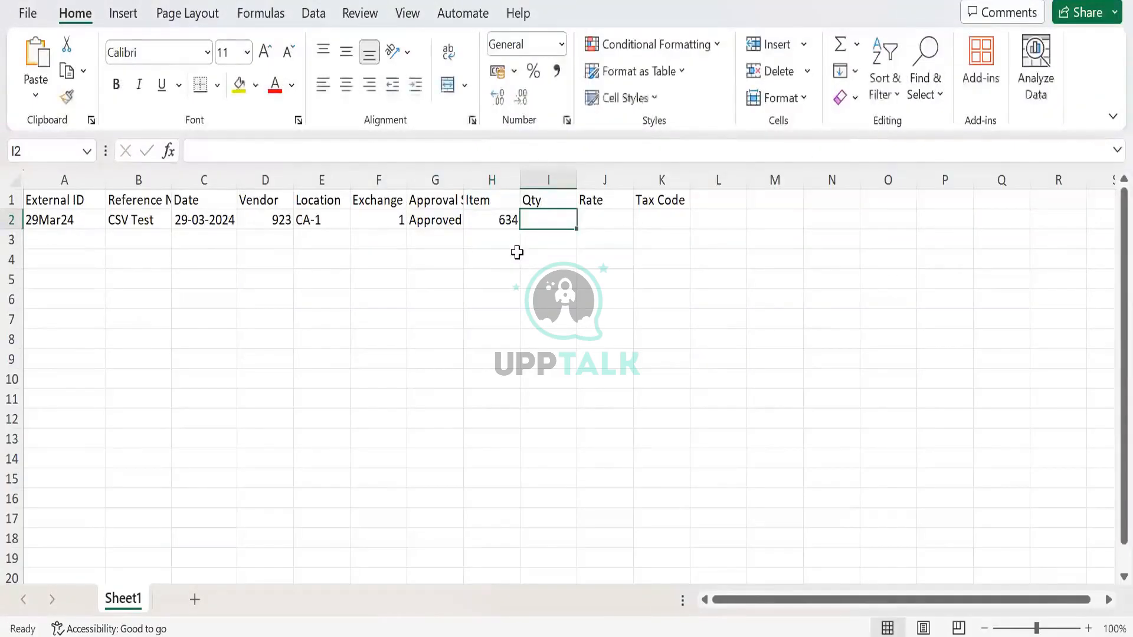
text(2)
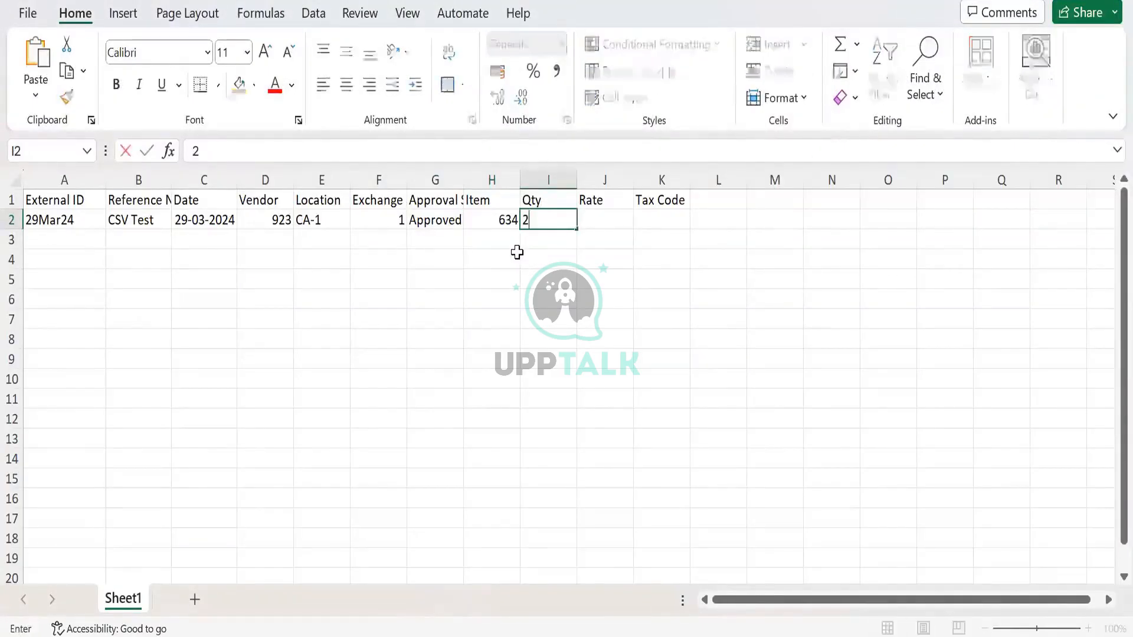
key(Tab)
text(100)
key(Tab)
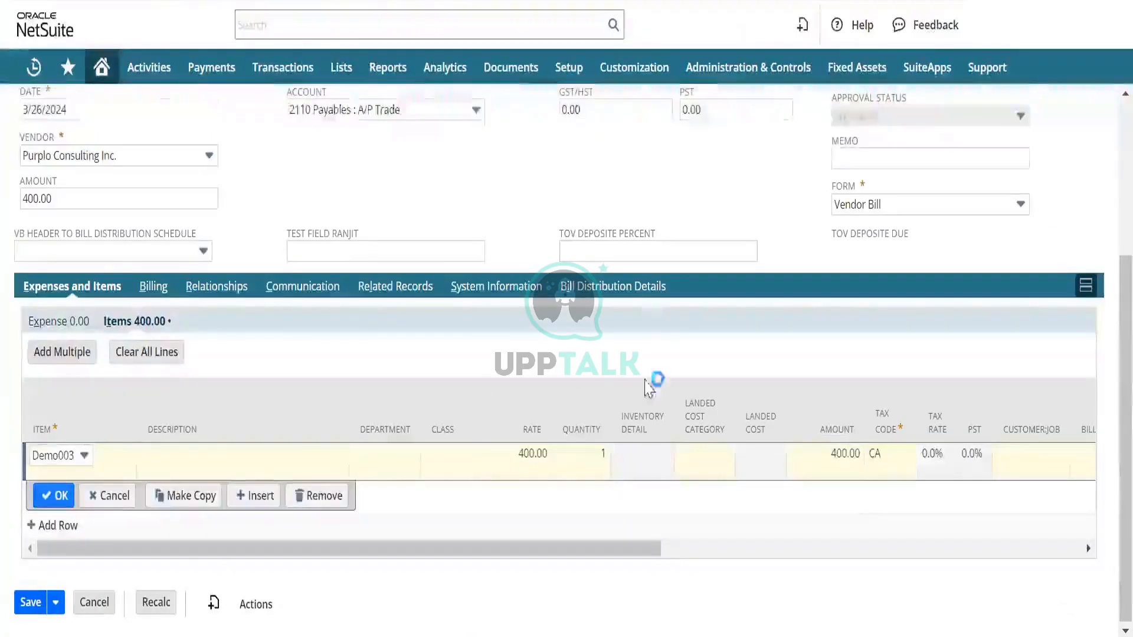
- Check the tax code on the NetSuite bill's item line and enter CA in cell K2 of the Excel sheet
scroll(808, 425, right, 5)
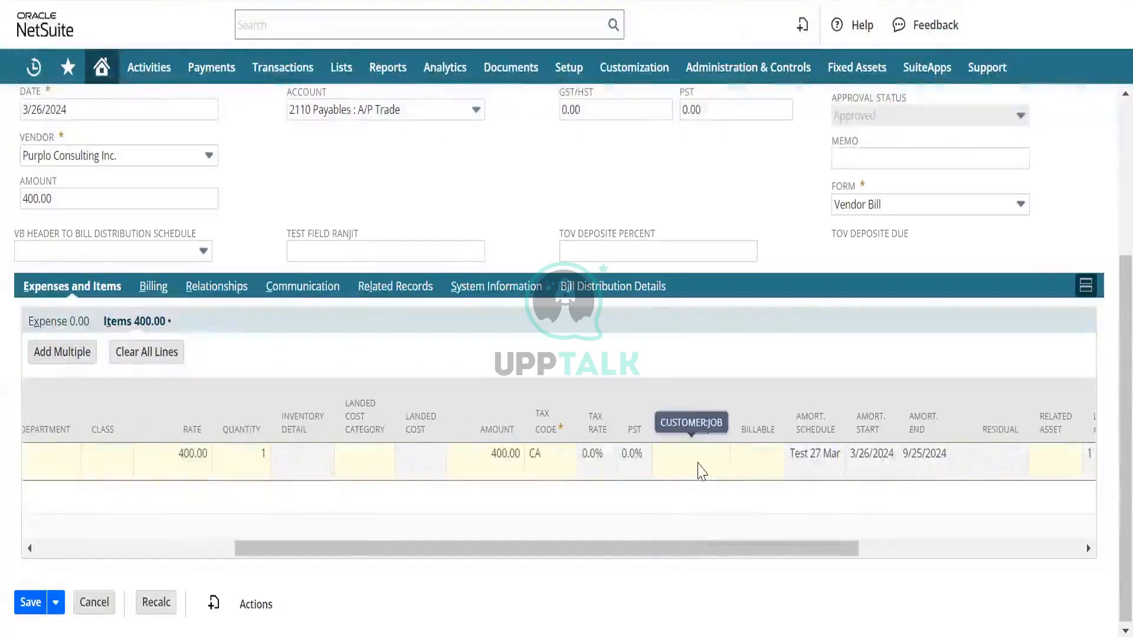
scroll(704, 472, right, 3)
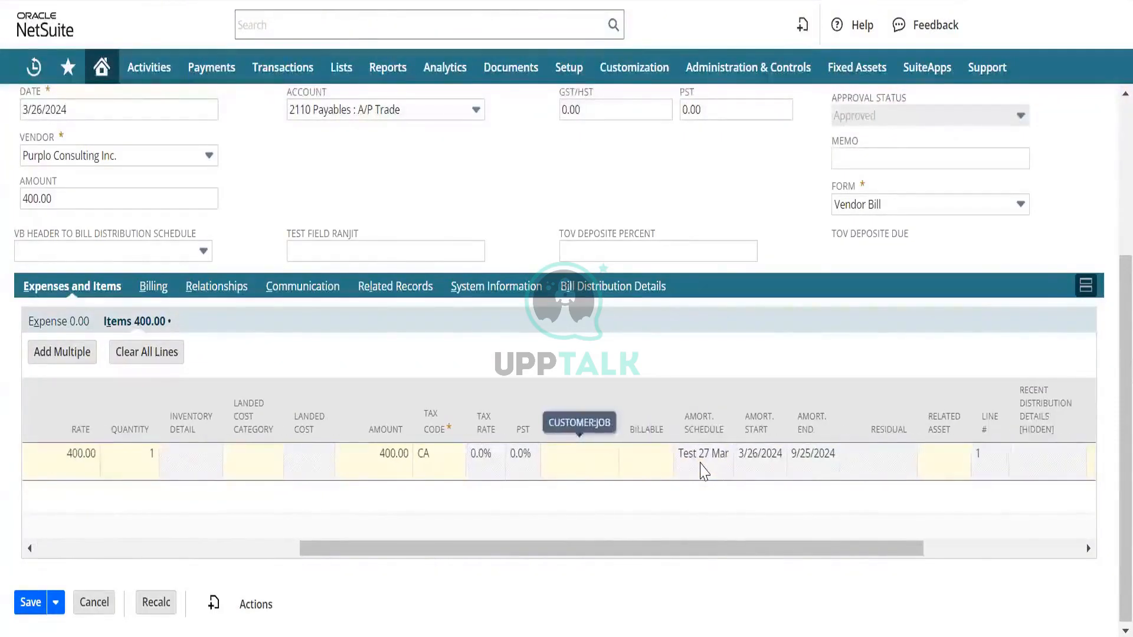
key(alt+Tab)
text(CA)
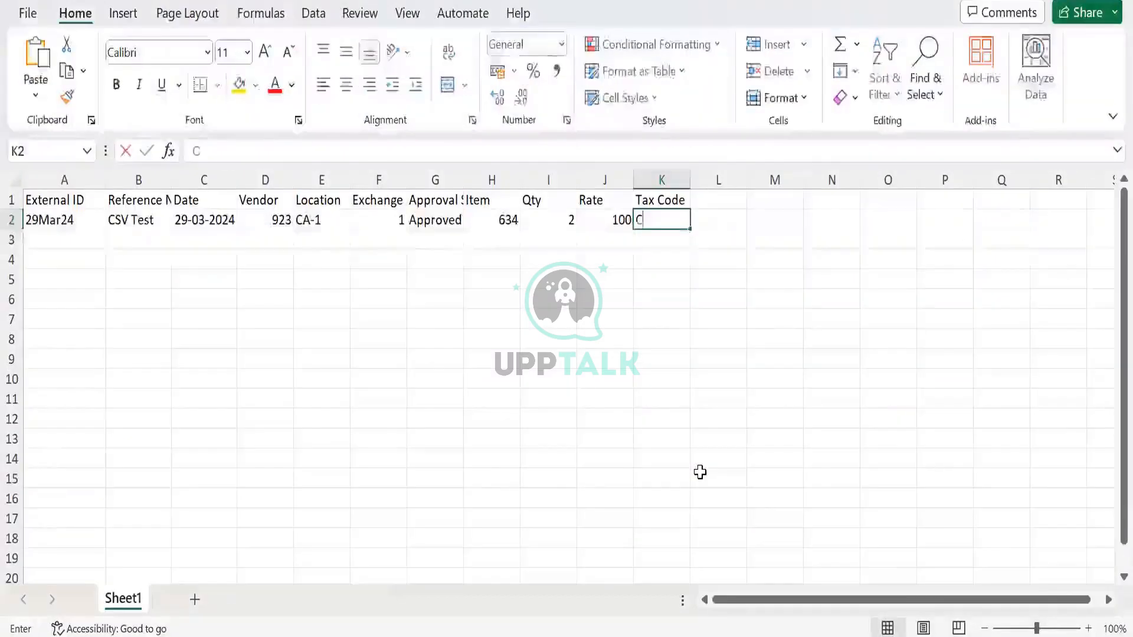
key(Return)
- Fill the external ID from cell A2 down into A3
key(Left)
key(Left)
key(Left)
key(Left)
key(Left)
key(Left)
key(Left)
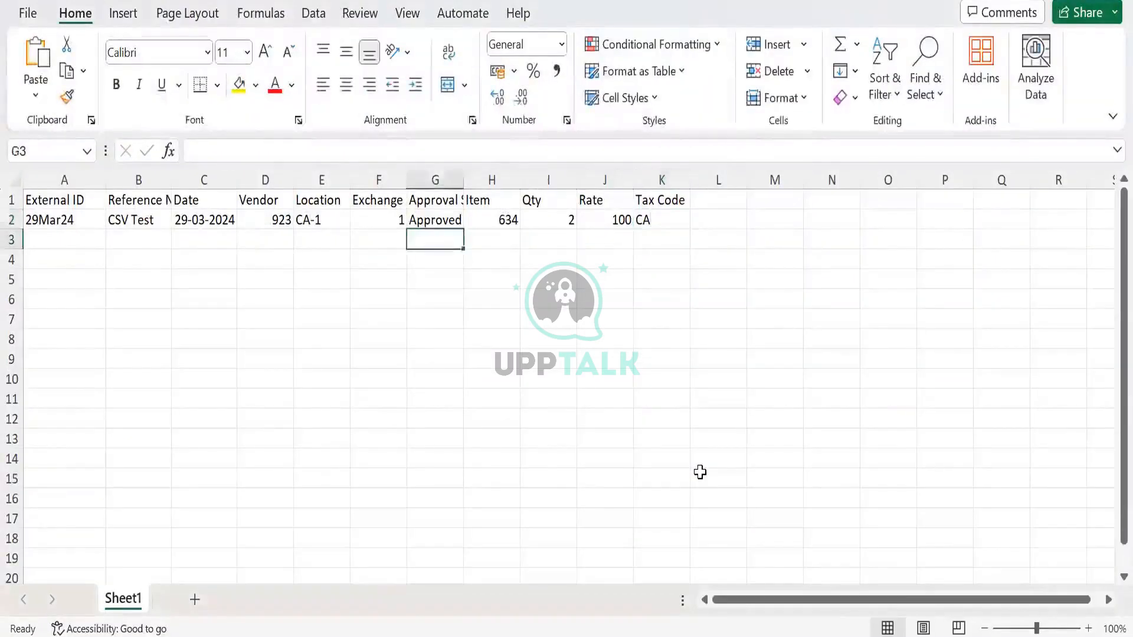
key(Left)
key(Left)
key(Left)
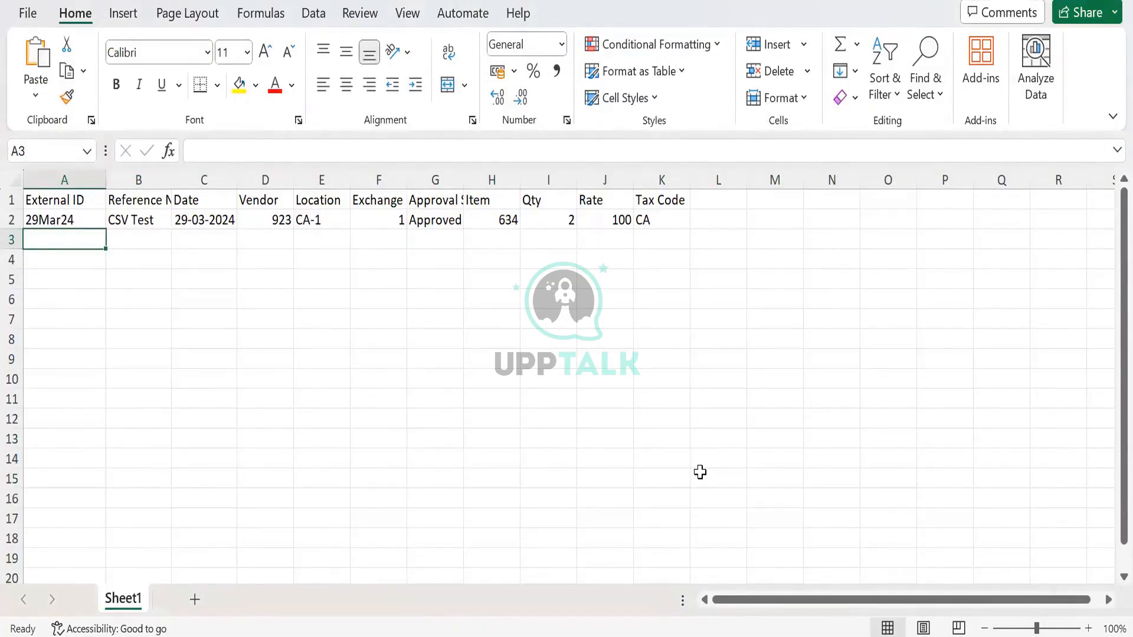
key(Up)
key(Down)
key(ctrl+d)
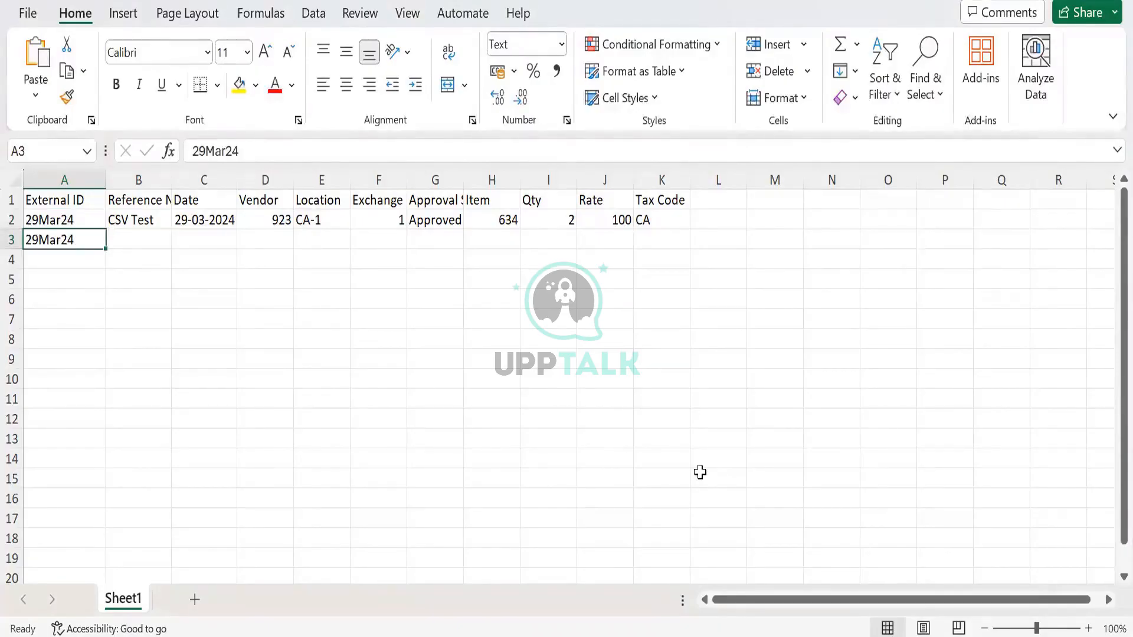
key(Up)
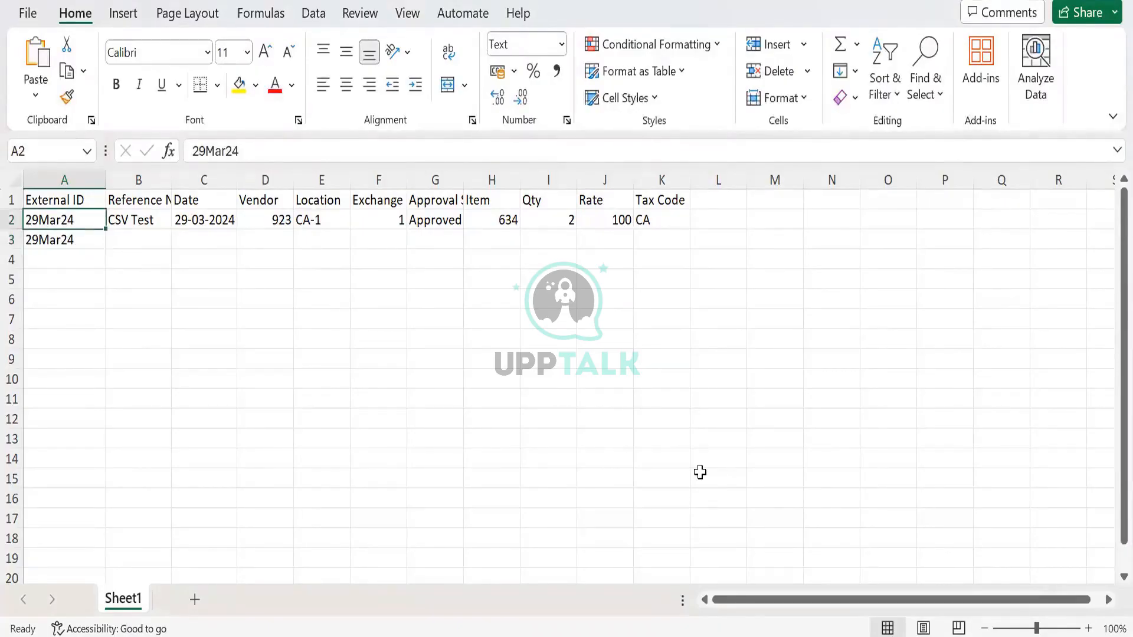
key(Right)
key(Down)
key(Left)
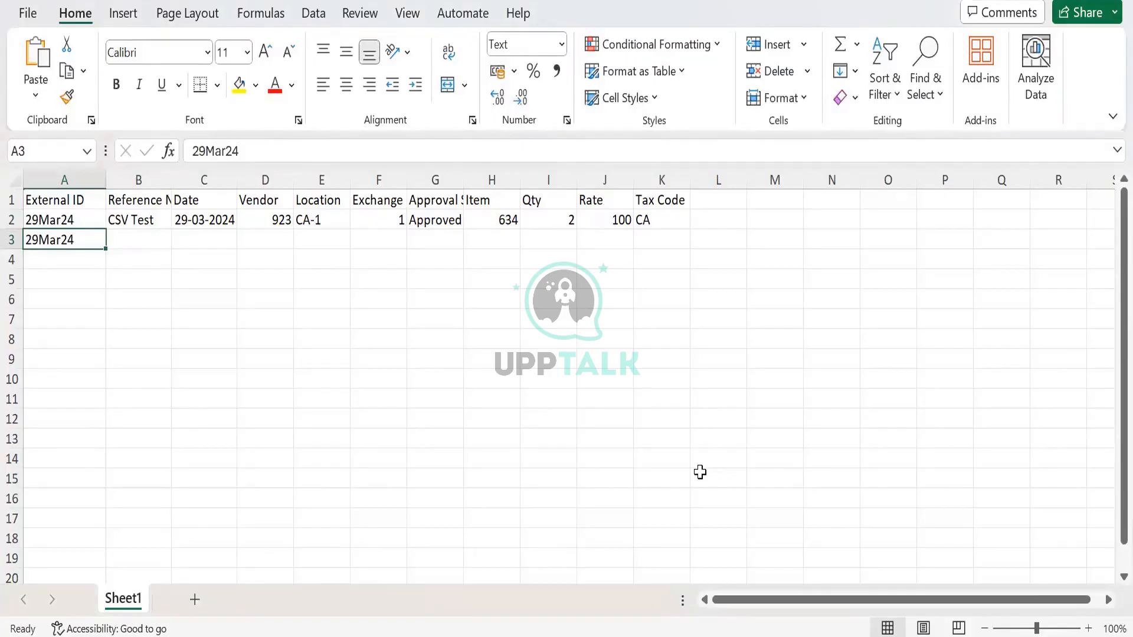
key(Up)
key(Right)
key(Left)
key(Down)
- Fill the bill header values from B2:G2 down into row 3 and select the item cell H2
key(Up)
key(Right)
key(shift+Right)
key(shift+Right)
key(shift+Right)
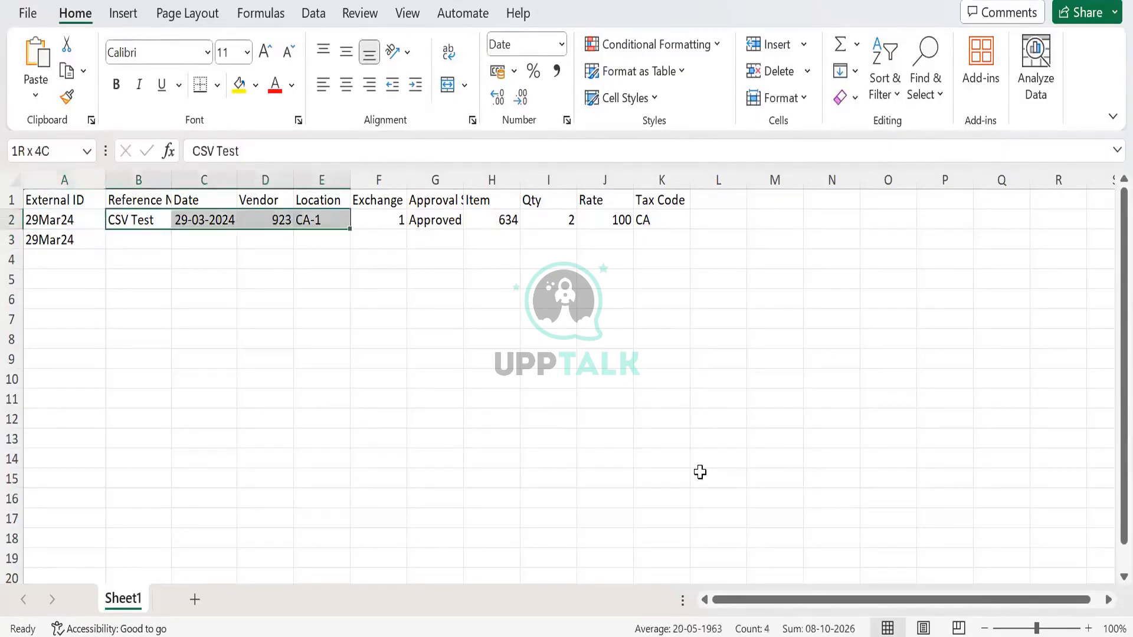
key(shift+Right)
key(shift+Right)
key(shift+Down)
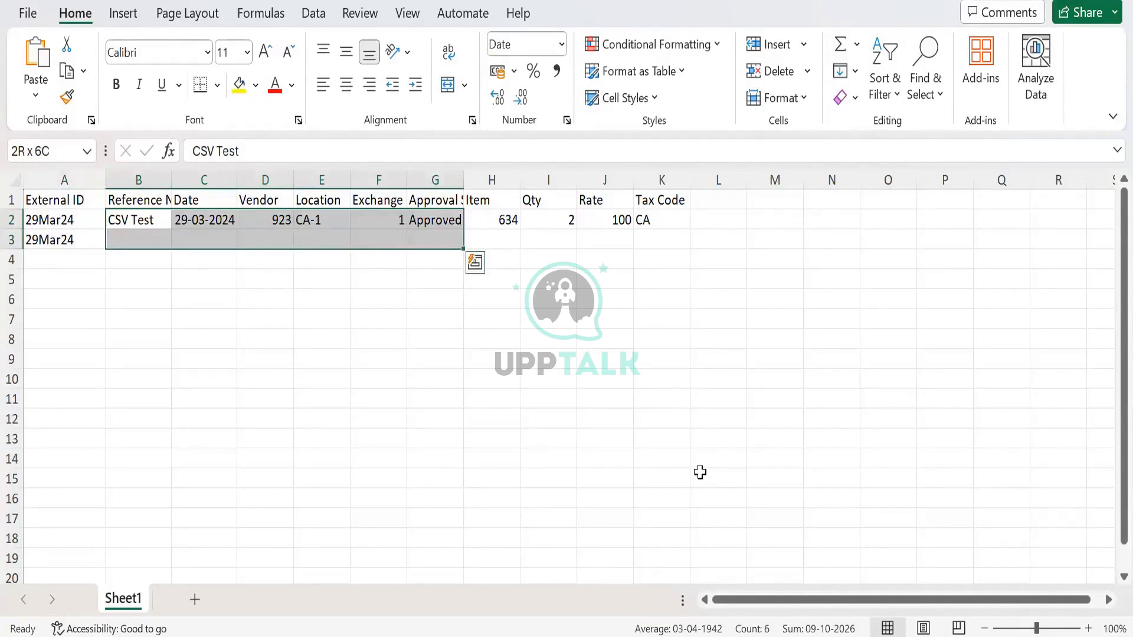
key(ctrl+d)
key(Right)
key(Right)
key(Right)
key(Right)
key(Right)
key(Right)
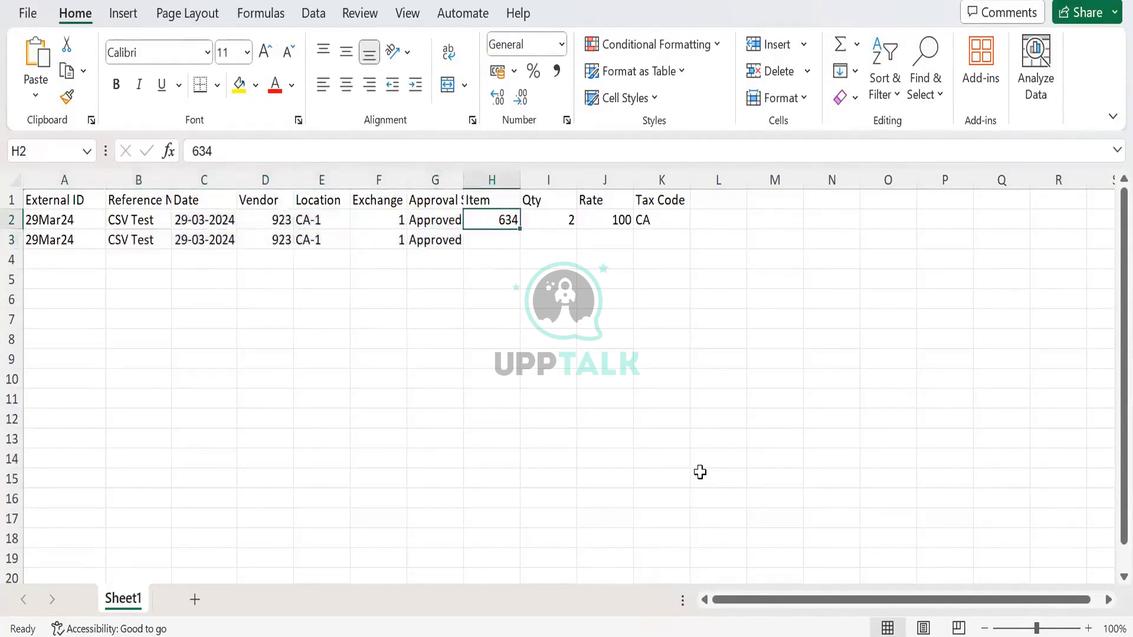
- Switch to the NetSuite bill and accept its existing Demo003 item line, agreeing to modify the reimbursed line
key(Down)
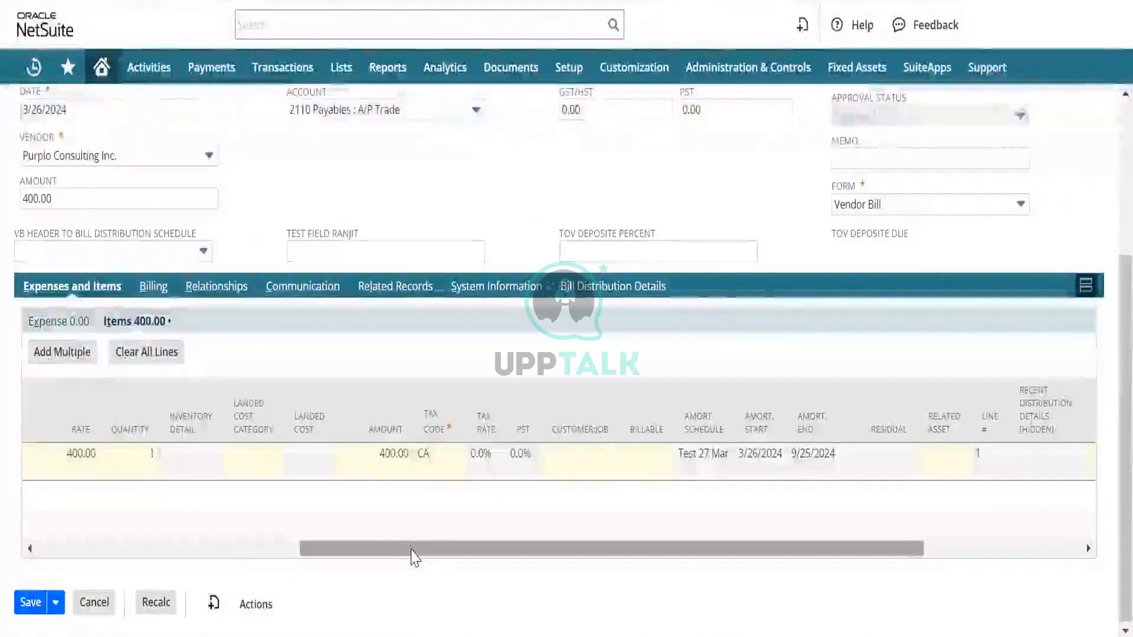
drag(412, 551, 5, 460)
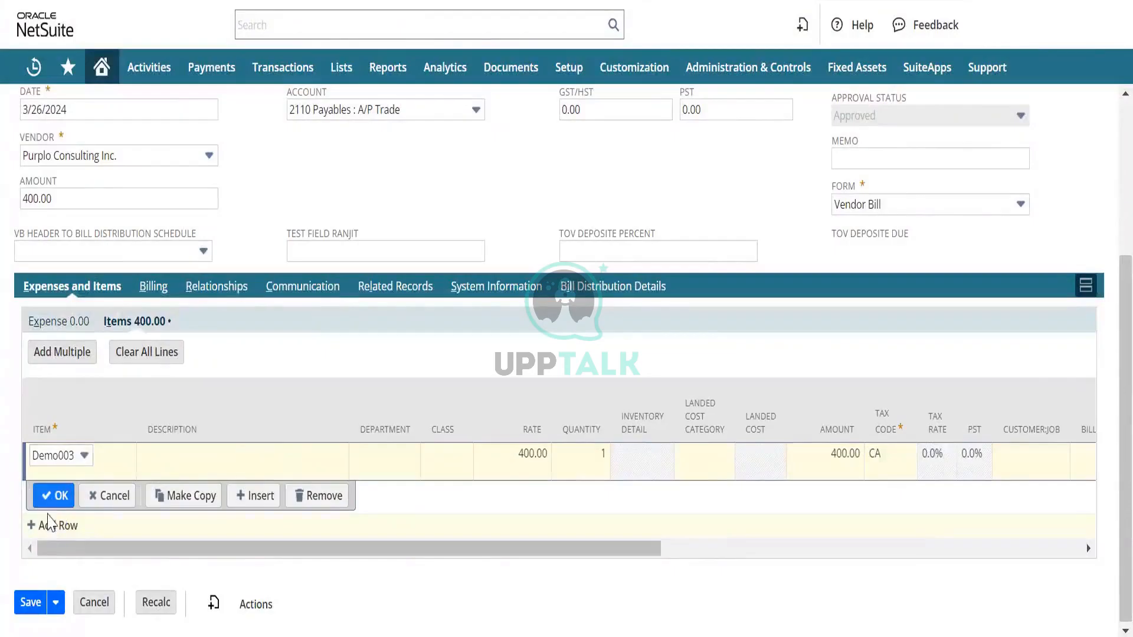
click(52, 496)
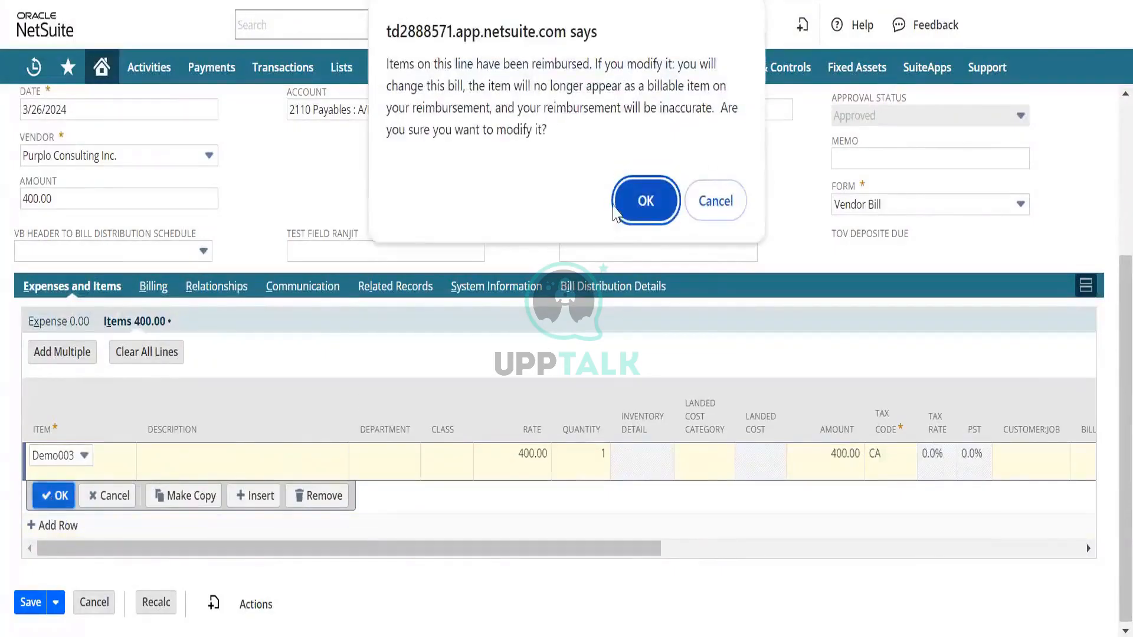
click(646, 200)
click(56, 496)
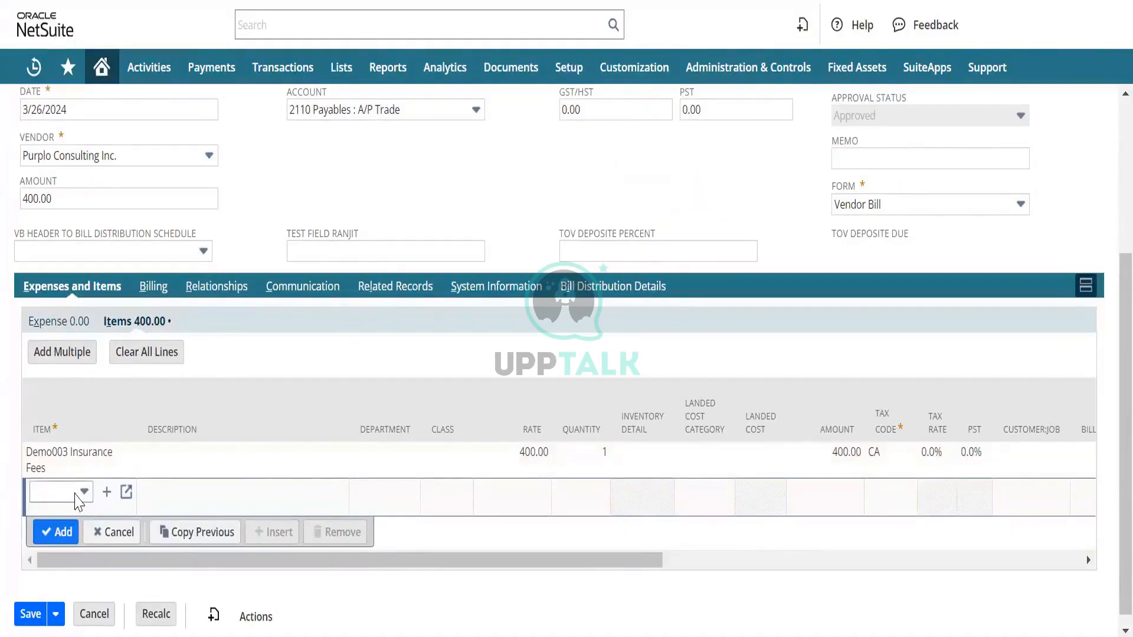
- Select Test Item 001 on a new bill item line and view its item record to look up the internal ID
click(75, 495)
text(demo003)
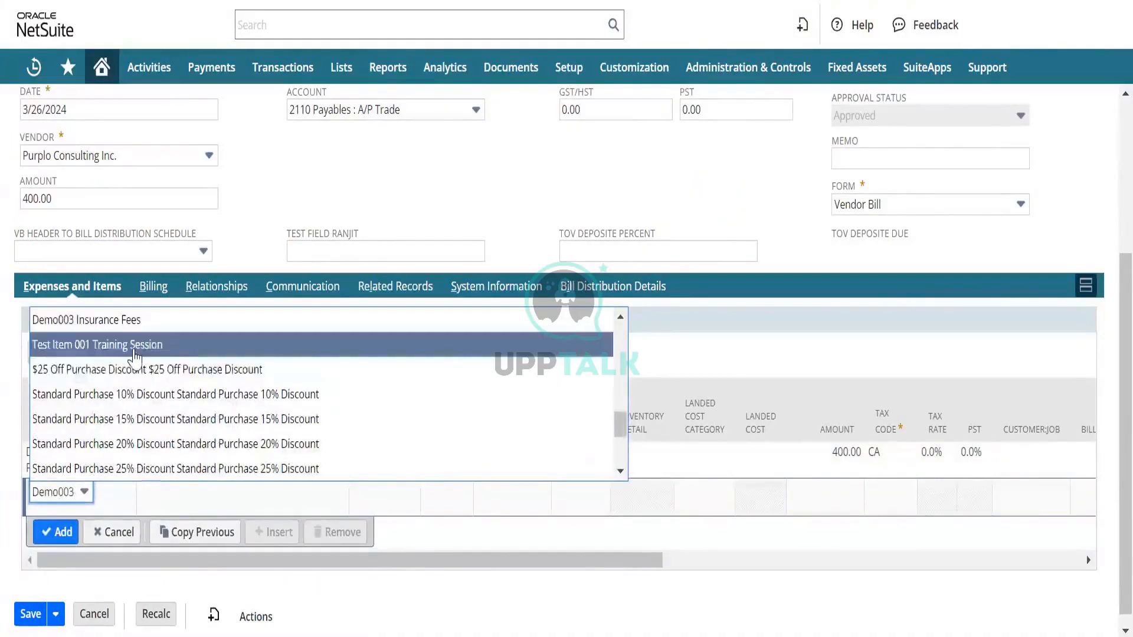
click(135, 348)
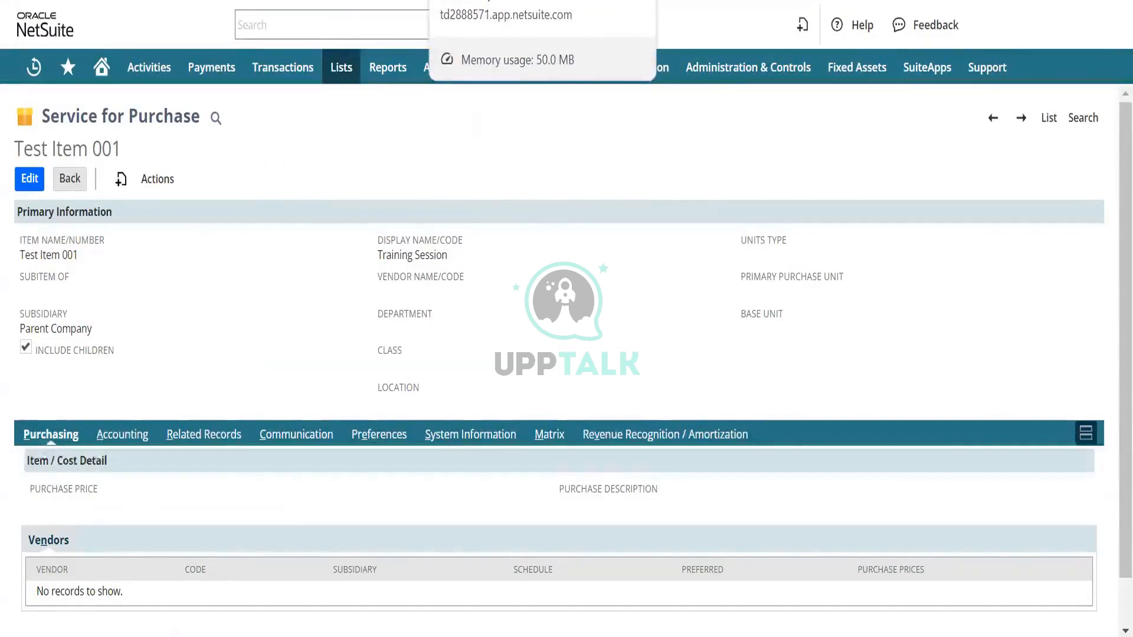
click(437, 0)
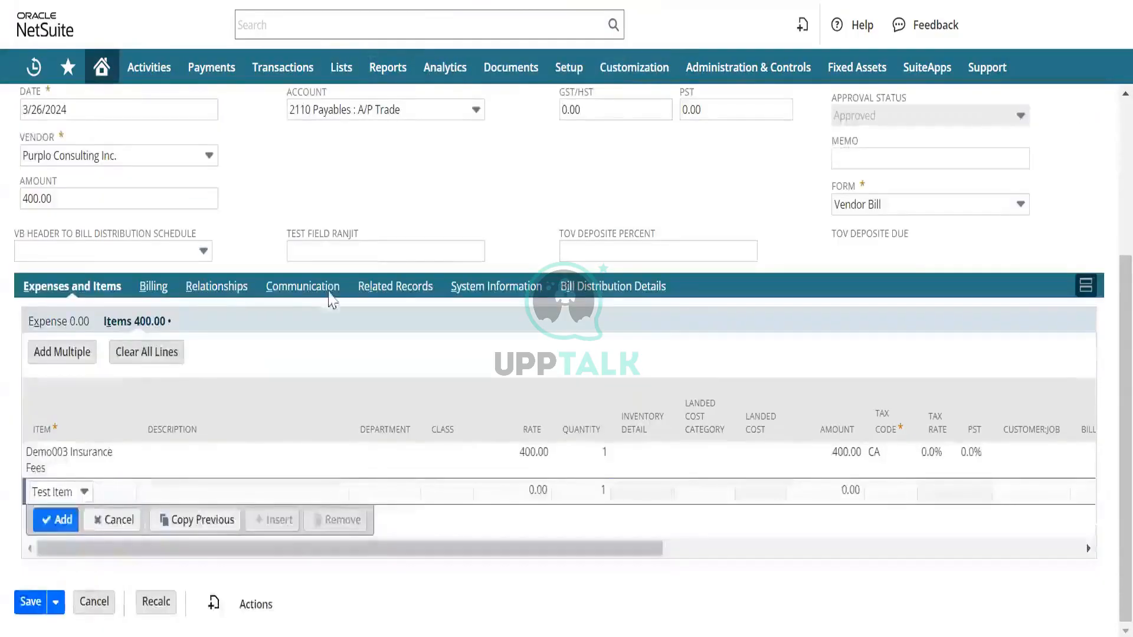
- In the Excel sheet, fill in the line details of row 3 with item 624, quantity 5, rate 50 and tax code CA
key(alt+Tab)
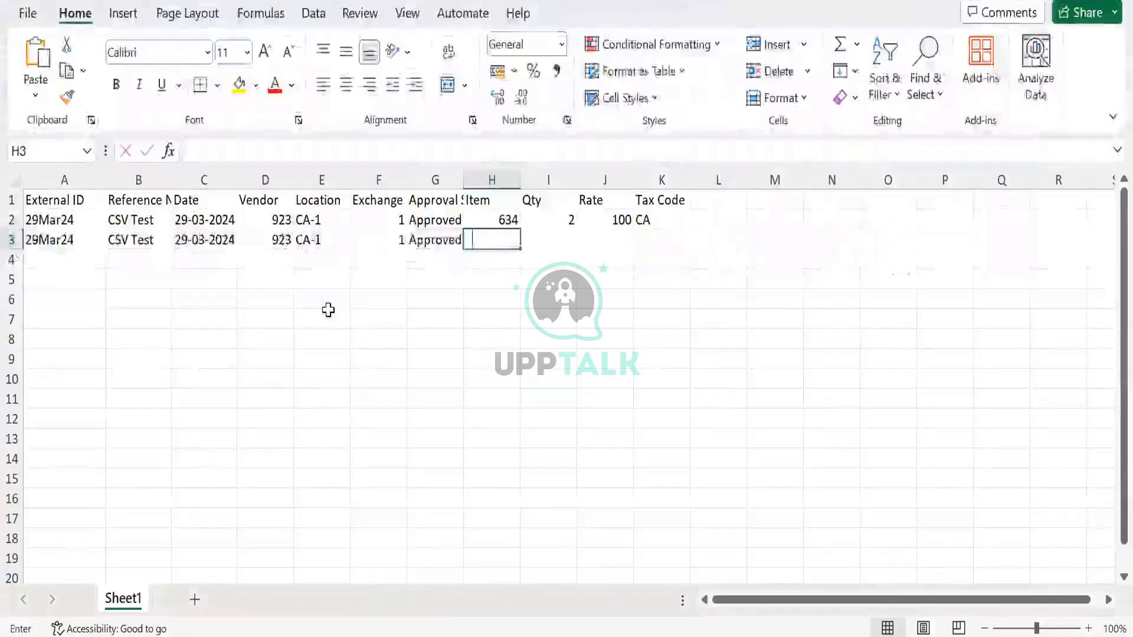
text(624)
key(Tab)
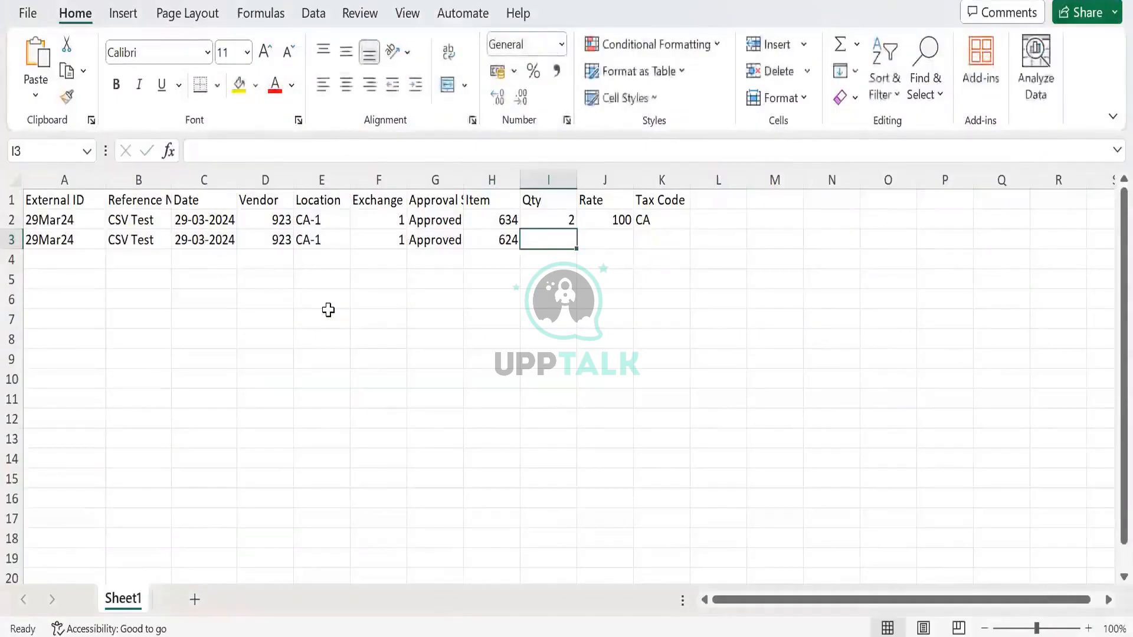
text(5)
key(Tab)
text(50)
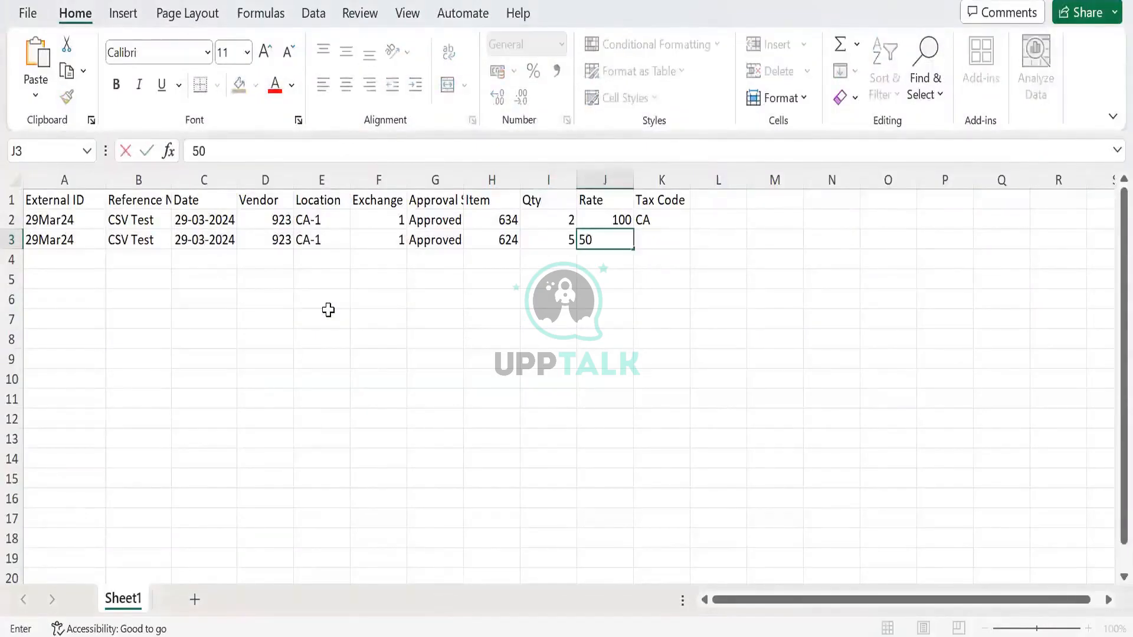
key(Down)
key(Up)
key(Right)
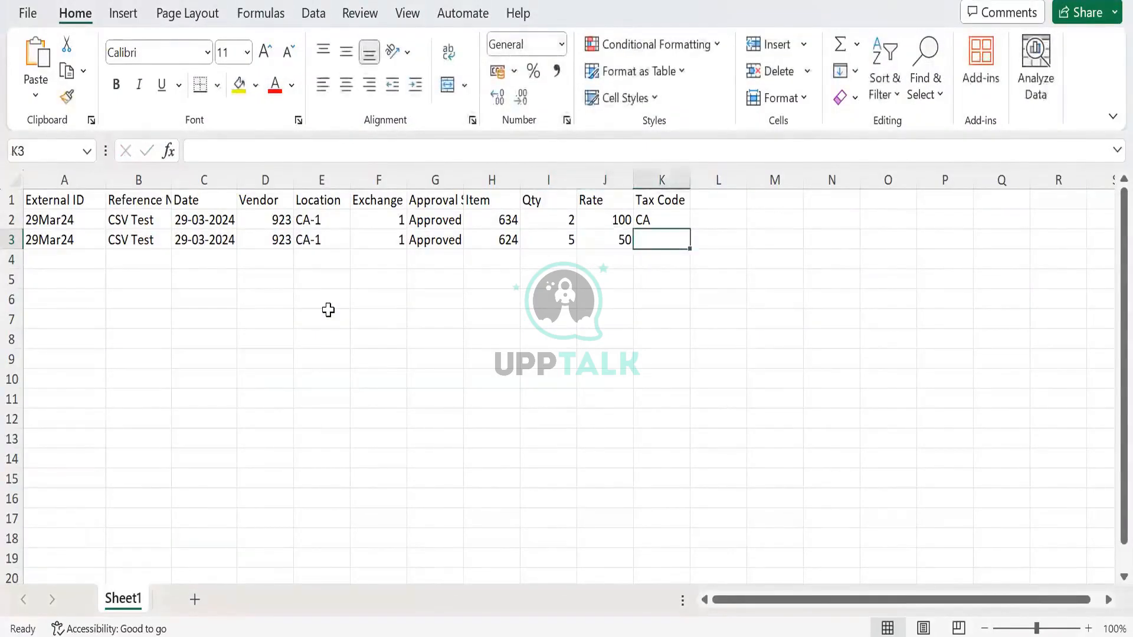
text(CA)
key(Return)
key(Left)
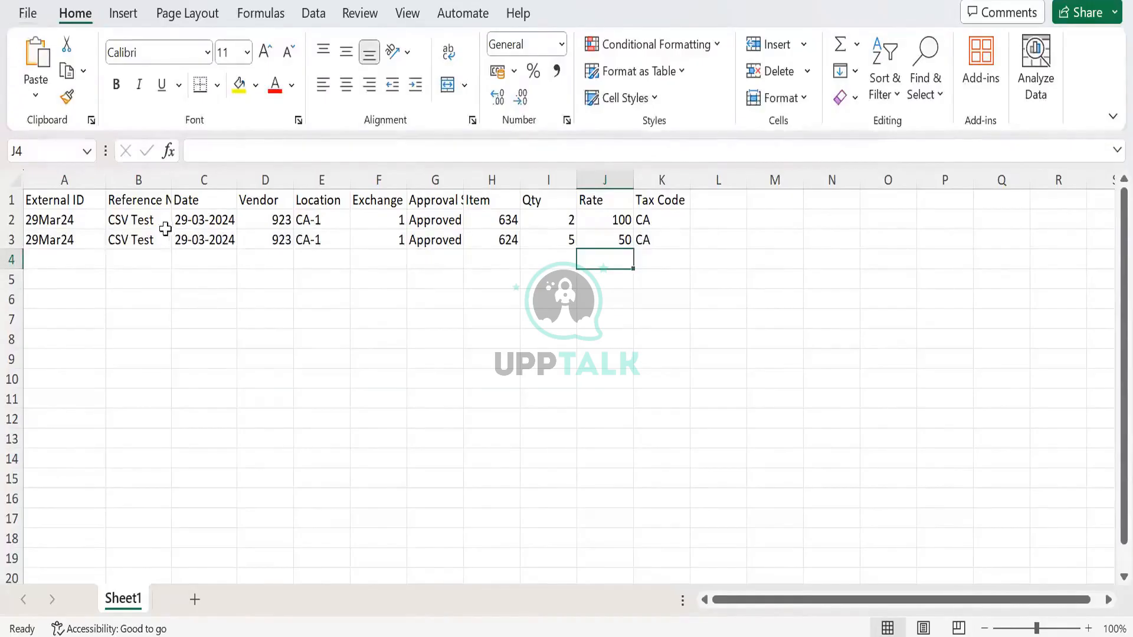
- Save a copy of the workbook as Test CSV in the CSV (Comma delimited) format
click(33, 15)
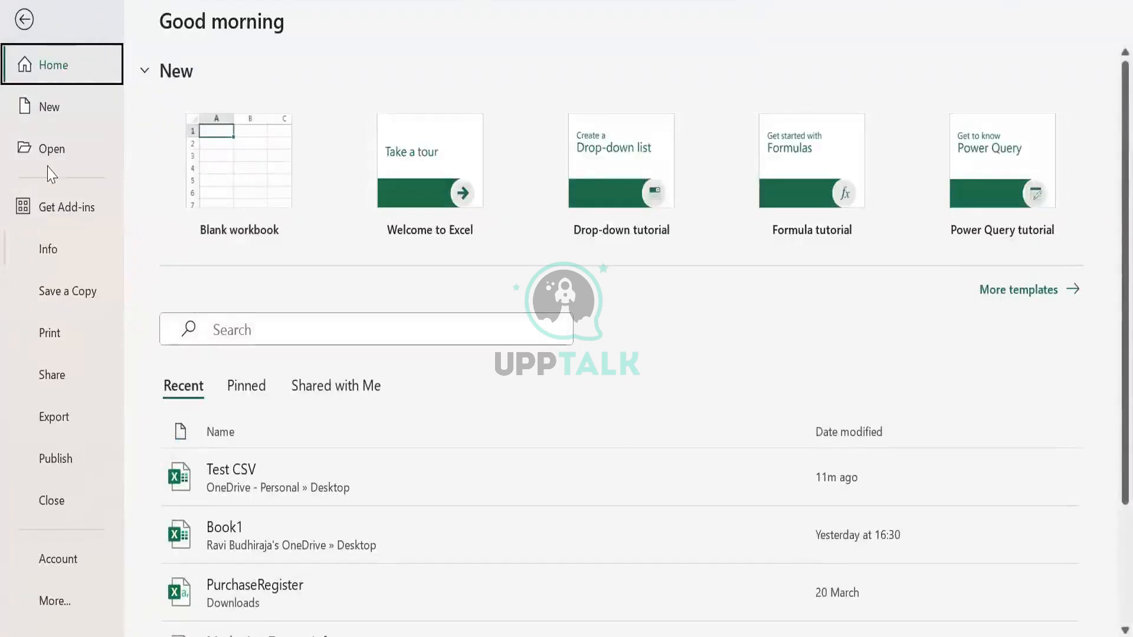
click(69, 300)
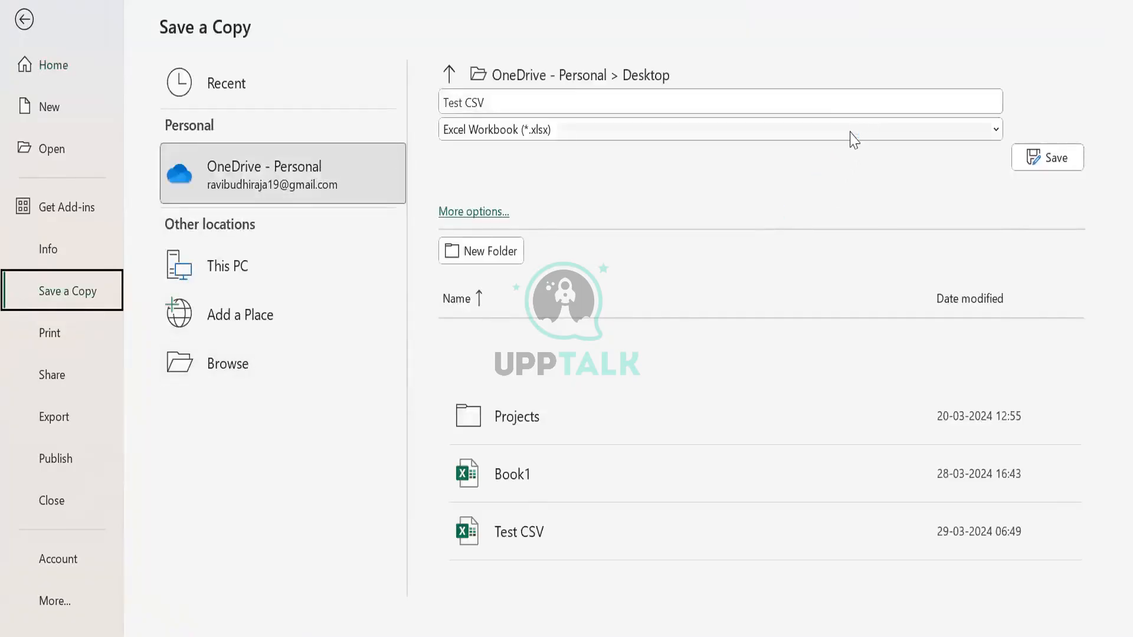
click(567, 130)
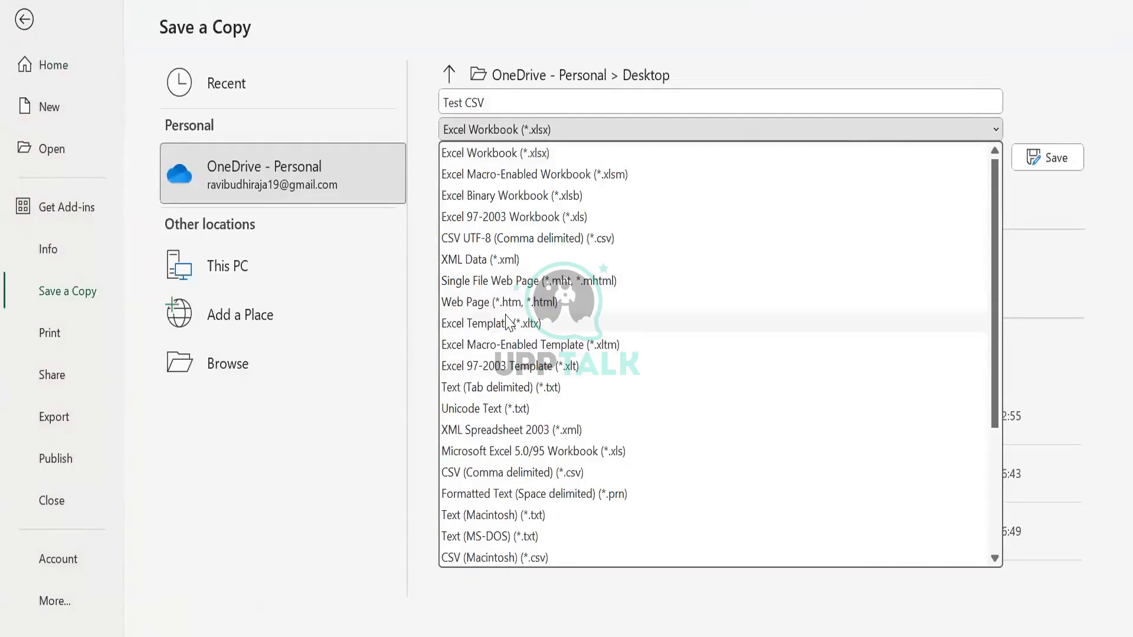
scroll(507, 322, down, 1)
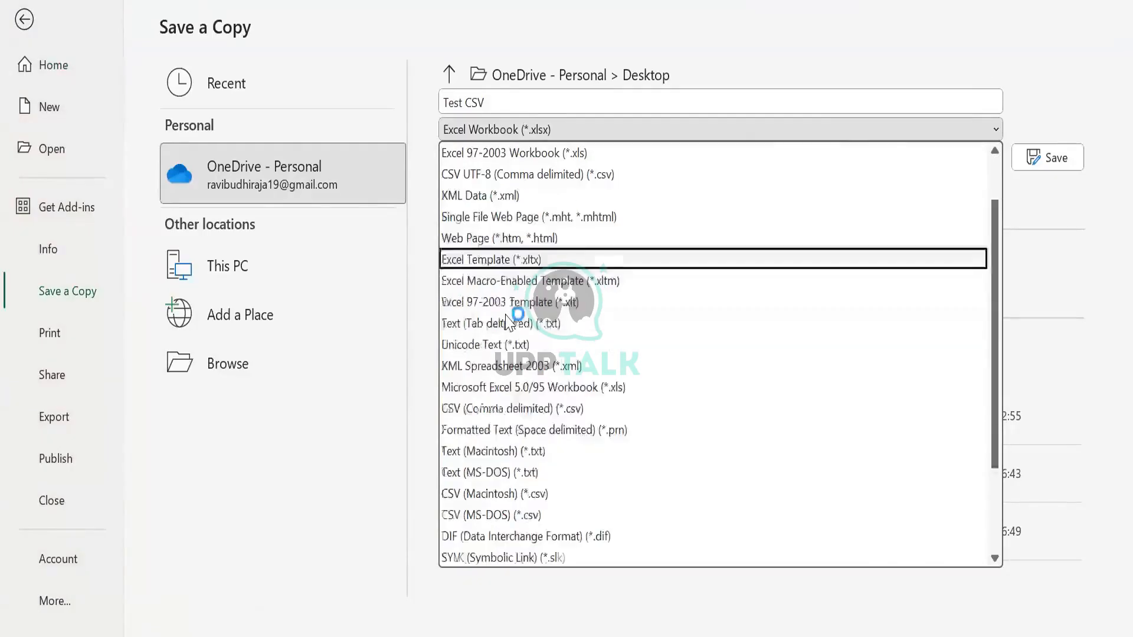
click(513, 408)
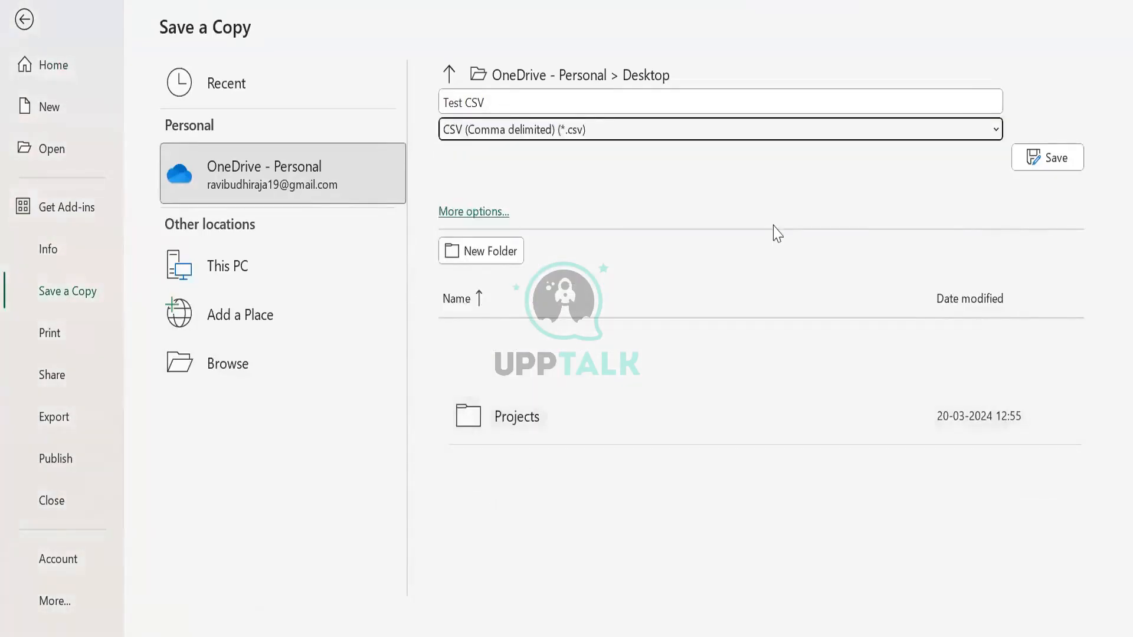
click(262, 362)
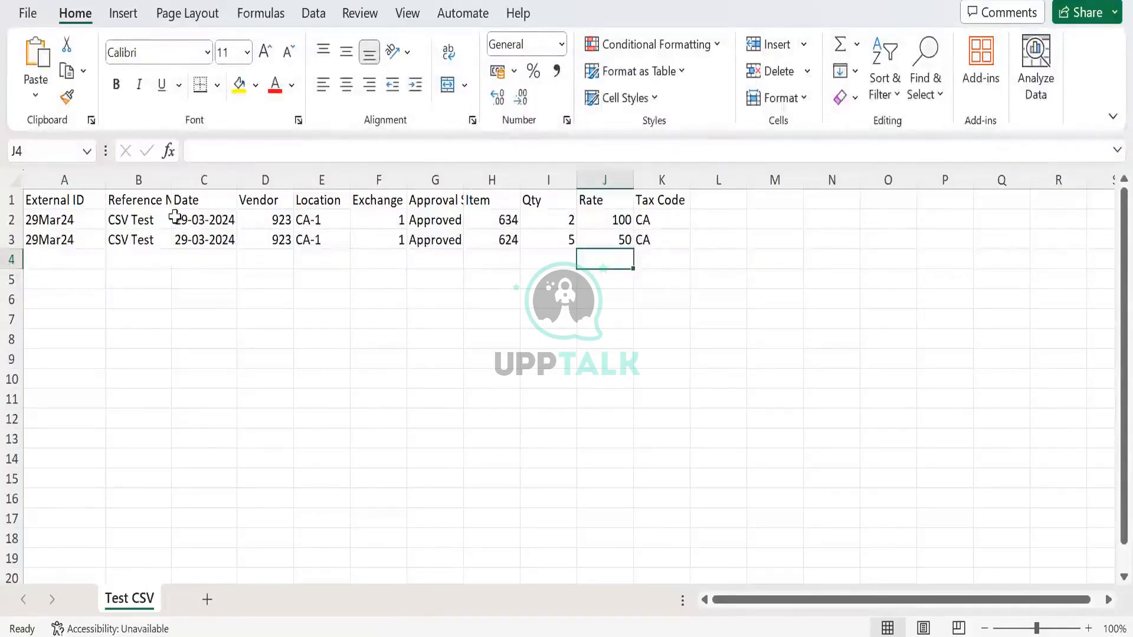
- Apply the custom date format dd/mm/yyyy to the bill dates in cells C2:C3
click(202, 222)
key(shift+Down)
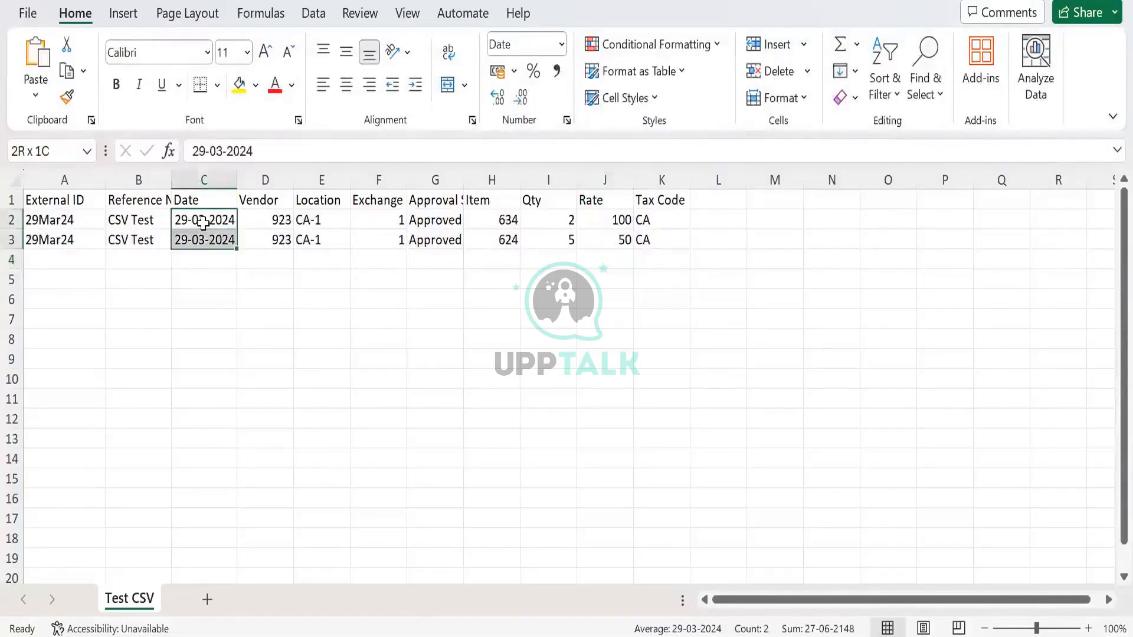
right_click(209, 223)
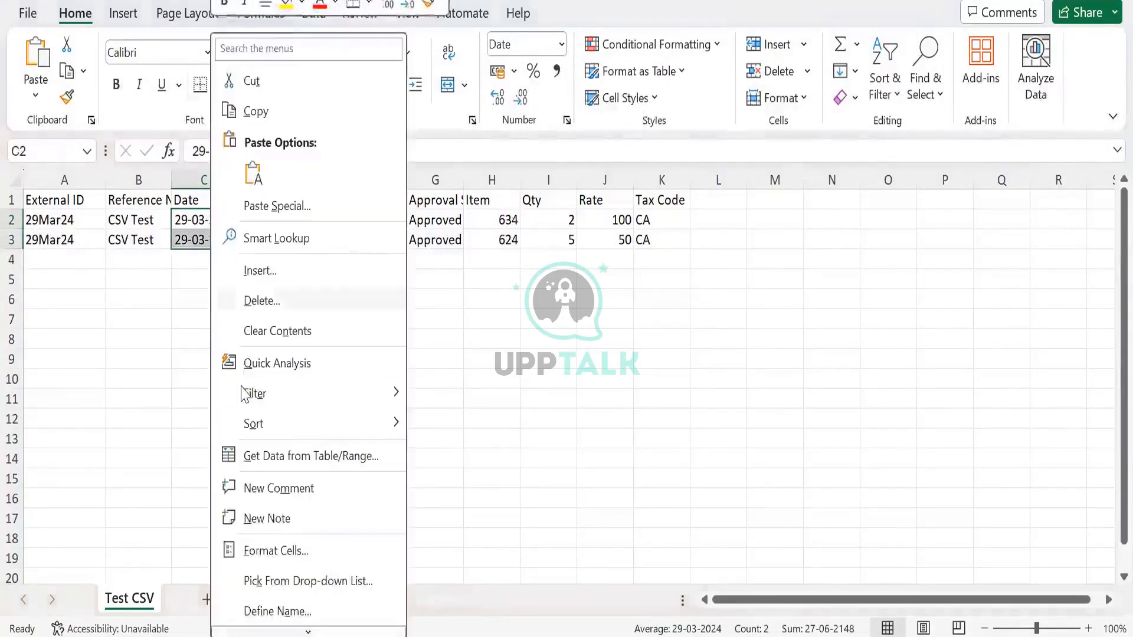
click(298, 551)
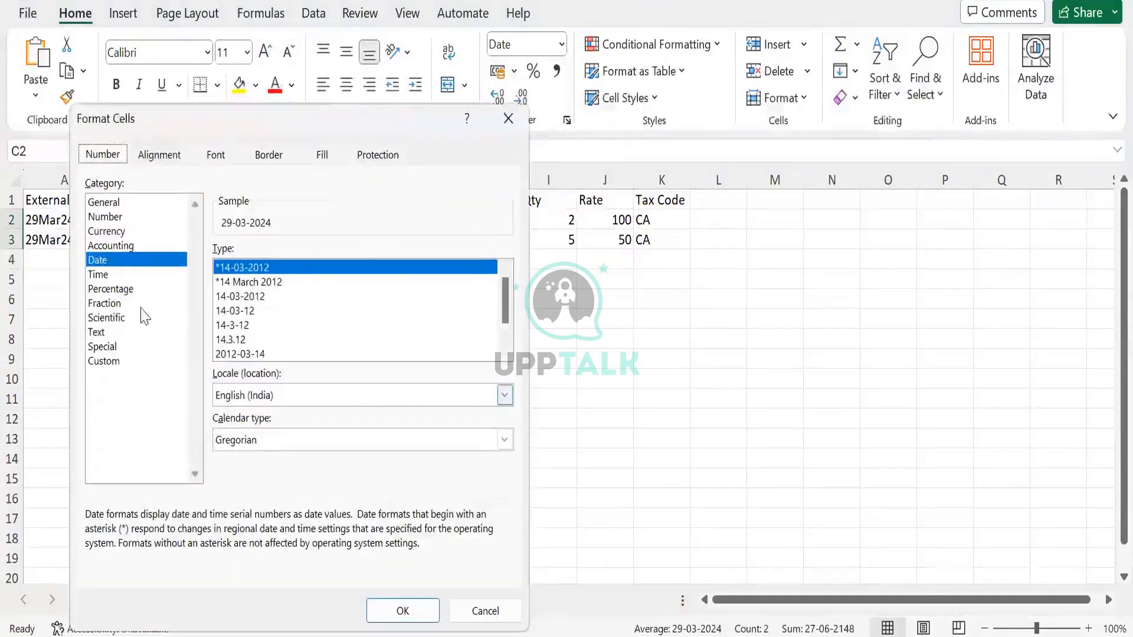
click(112, 363)
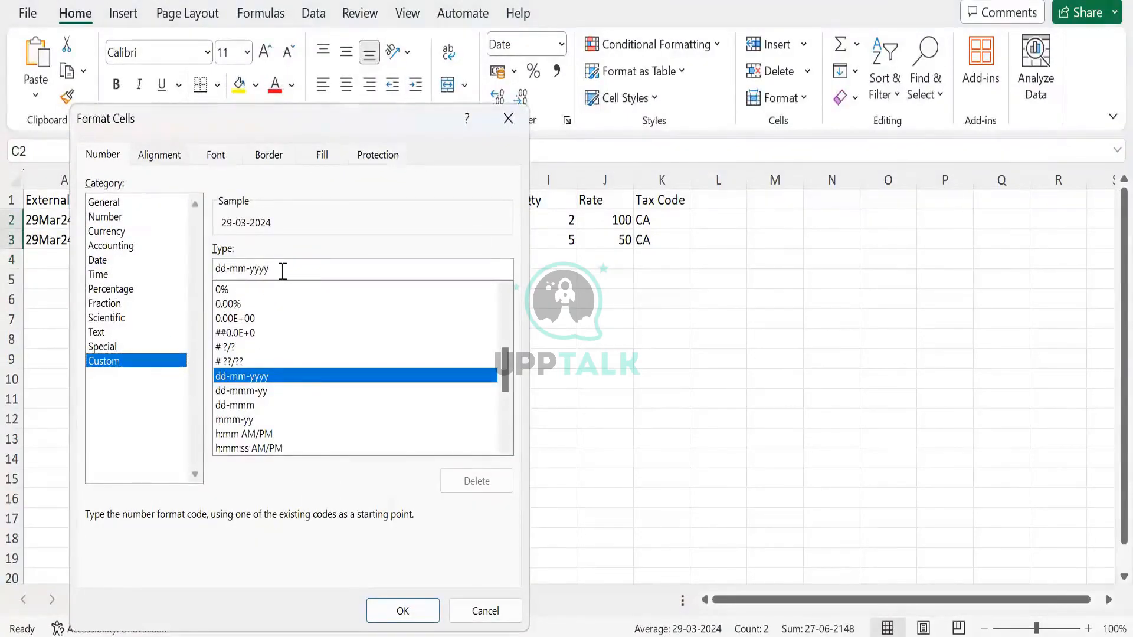
key(BackSpace)
key(BackSpace)
key(BackSpace)
key(BackSpace)
key(BackSpace)
key(BackSpace)
key(BackSpace)
key(BackSpace)
key(BackSpace)
key(BackSpace)
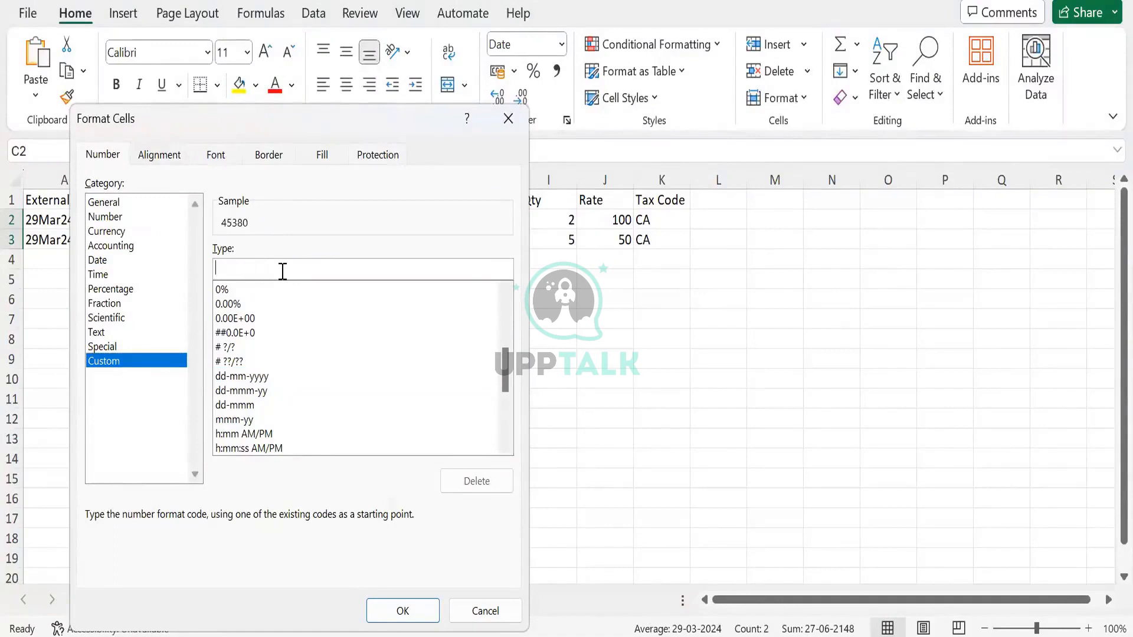
text(dd/mm/)
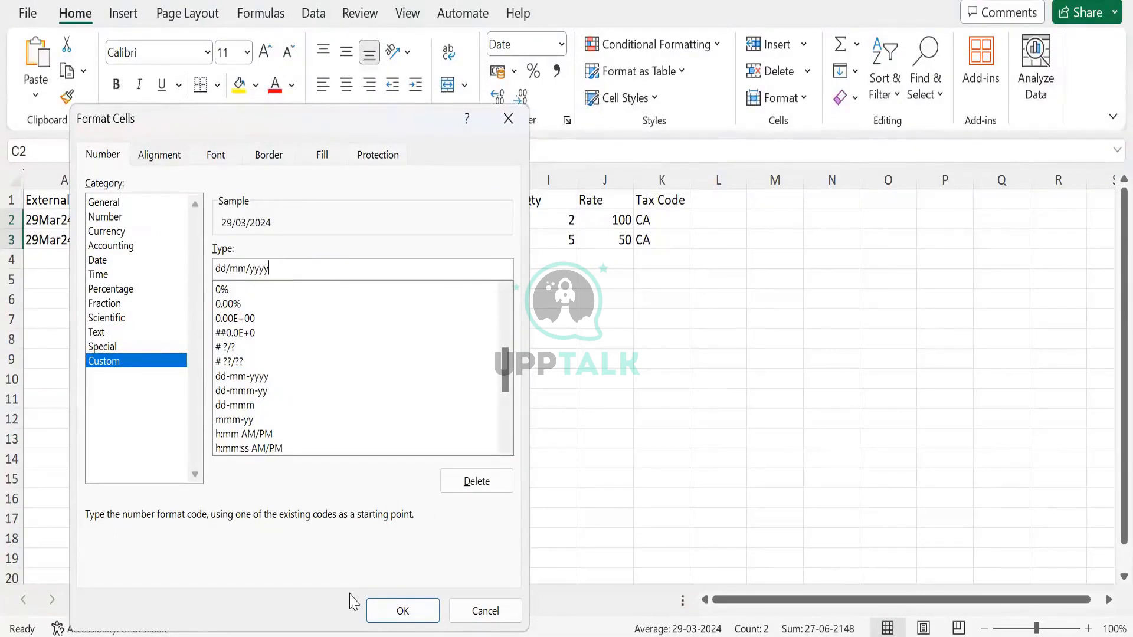
text(yyyy)
click(397, 610)
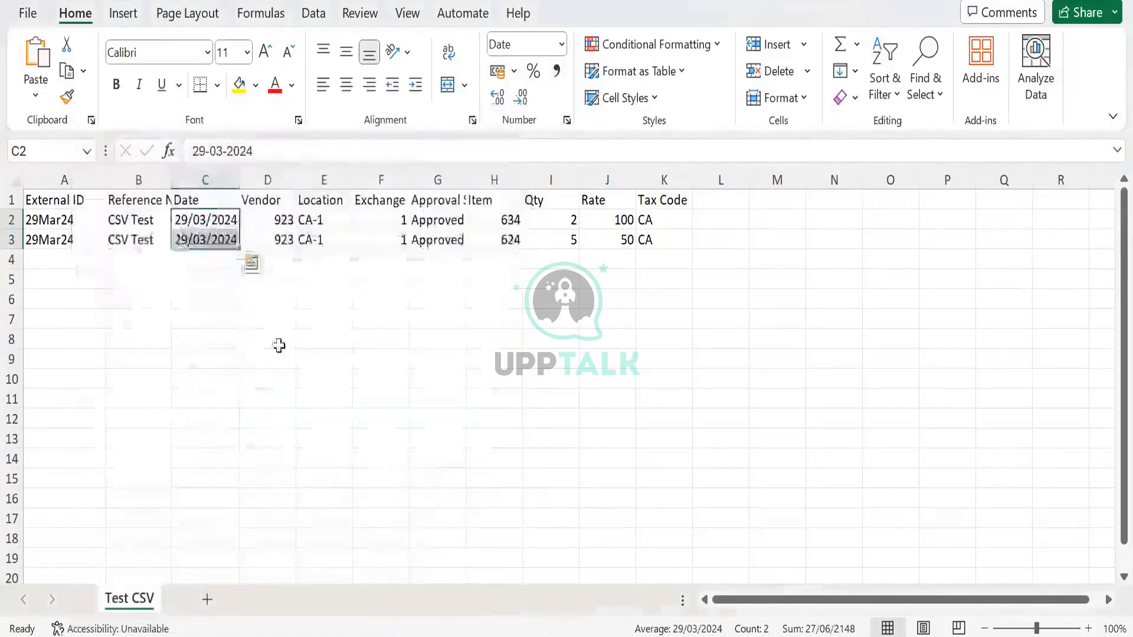
click(279, 345)
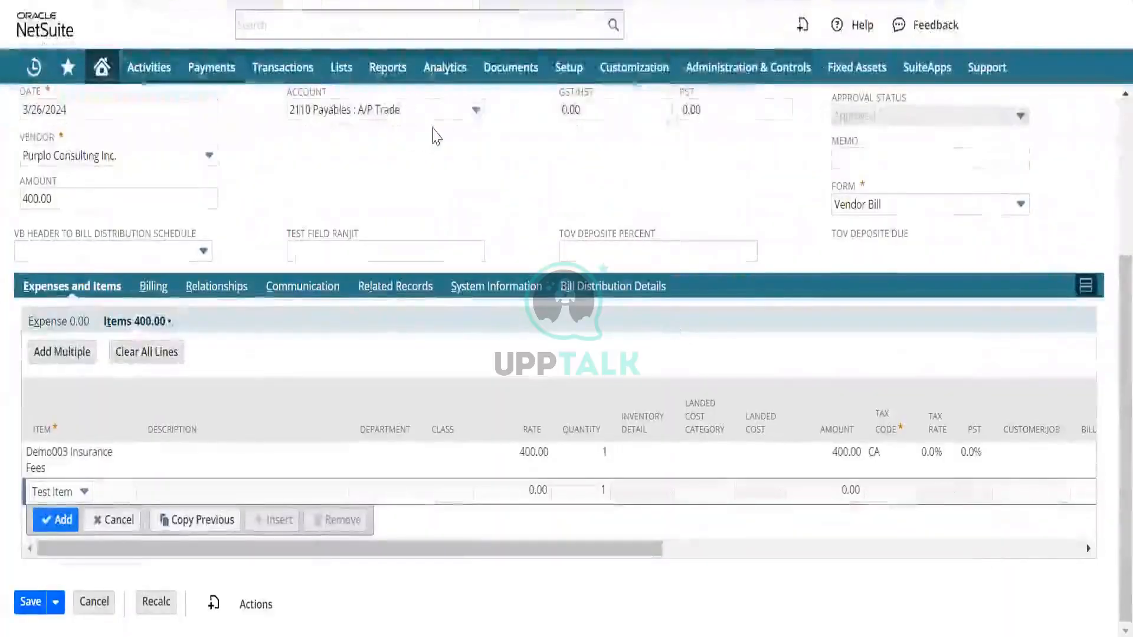
- Switch to NetSuite and open the Import Assistant for CSV records, leaving the bill without saving its changes
key(F5)
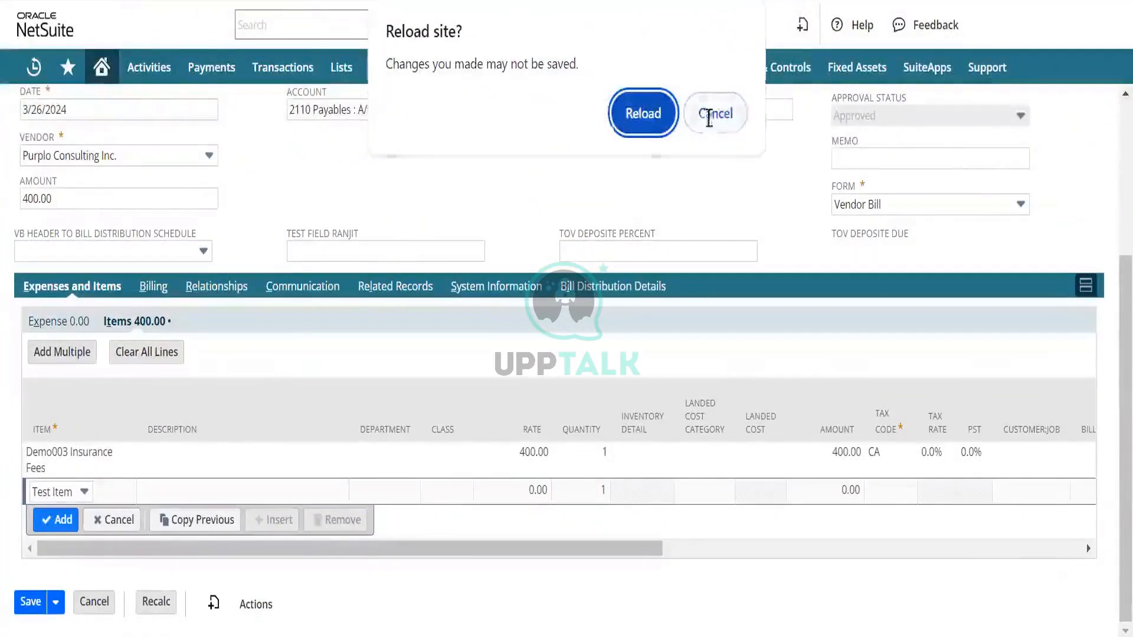
click(714, 113)
mouse_move(568, 66)
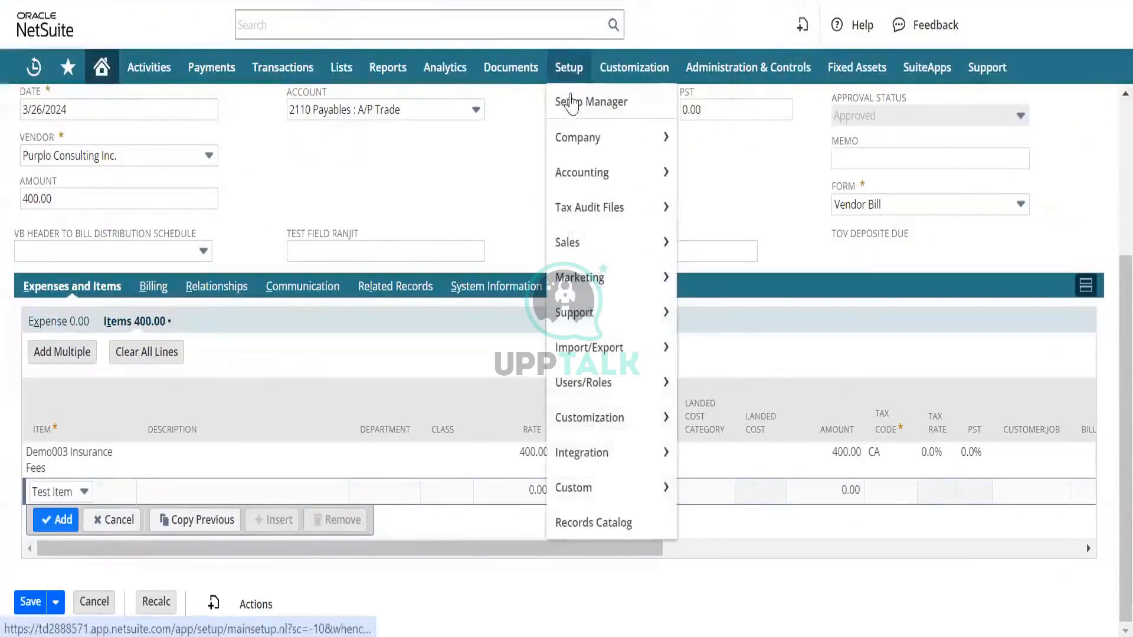
mouse_move(593, 348)
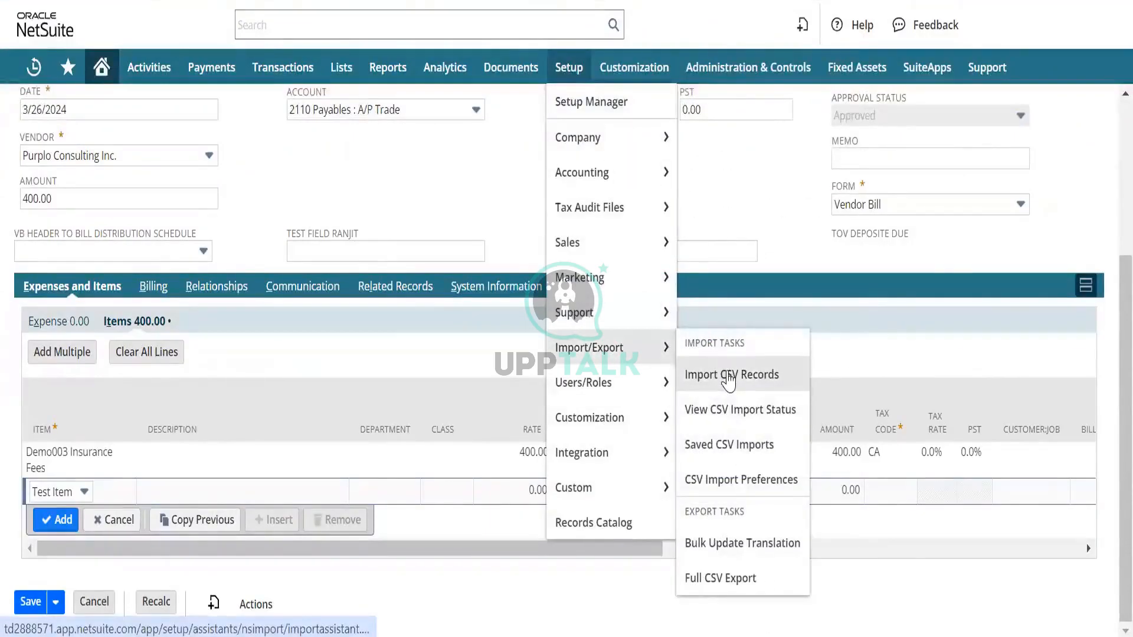
click(728, 377)
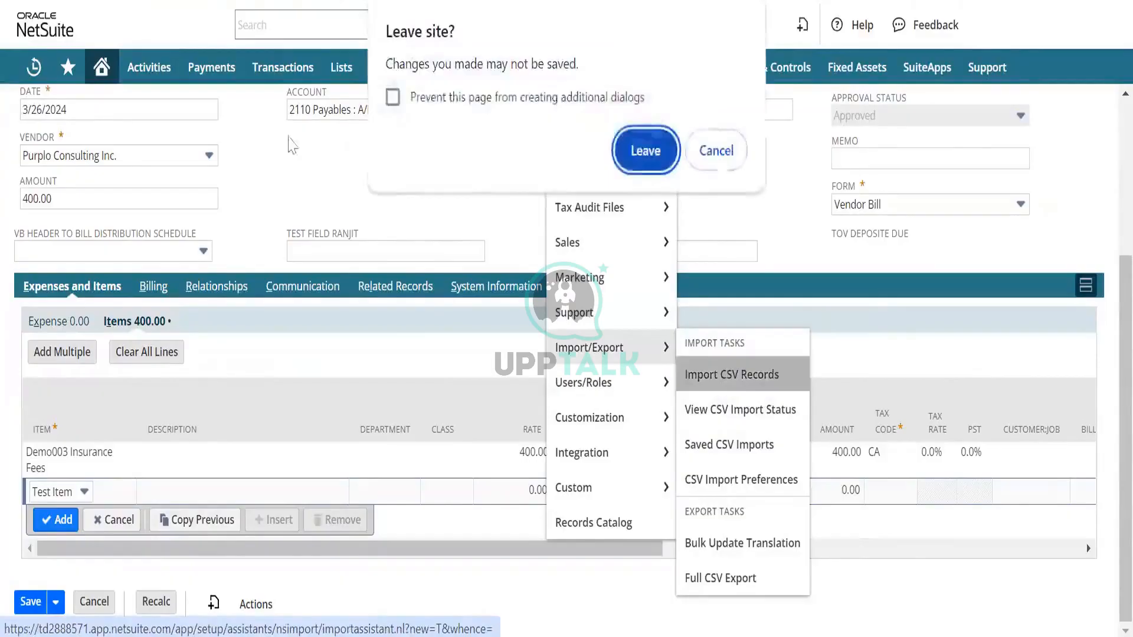
click(637, 165)
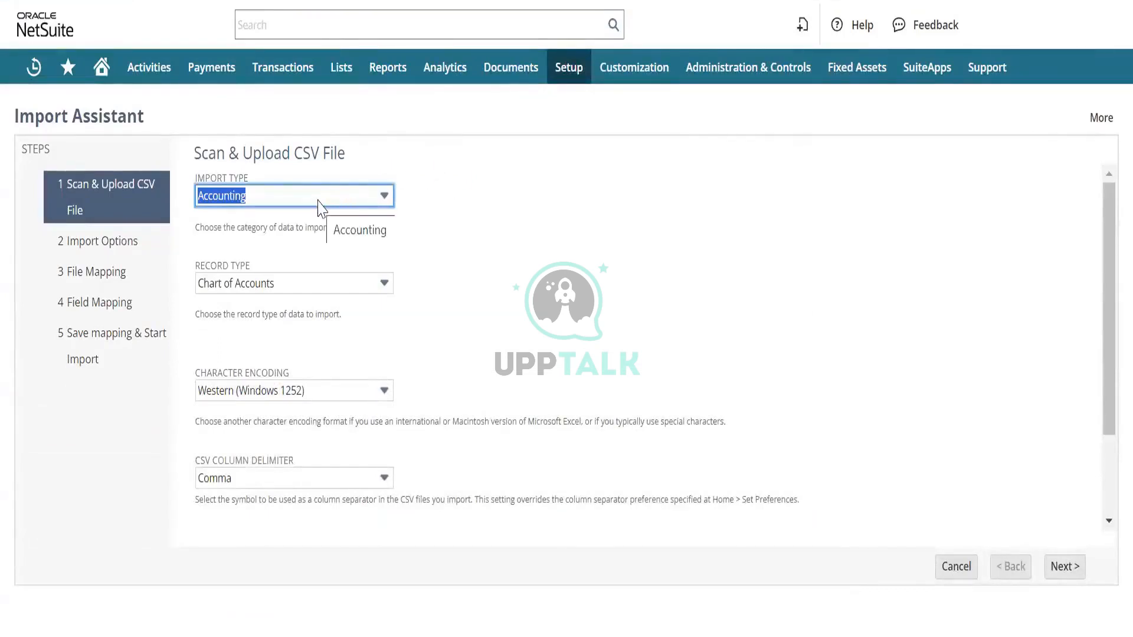
- Look through the available import types and the record types offered for Accounting
click(344, 202)
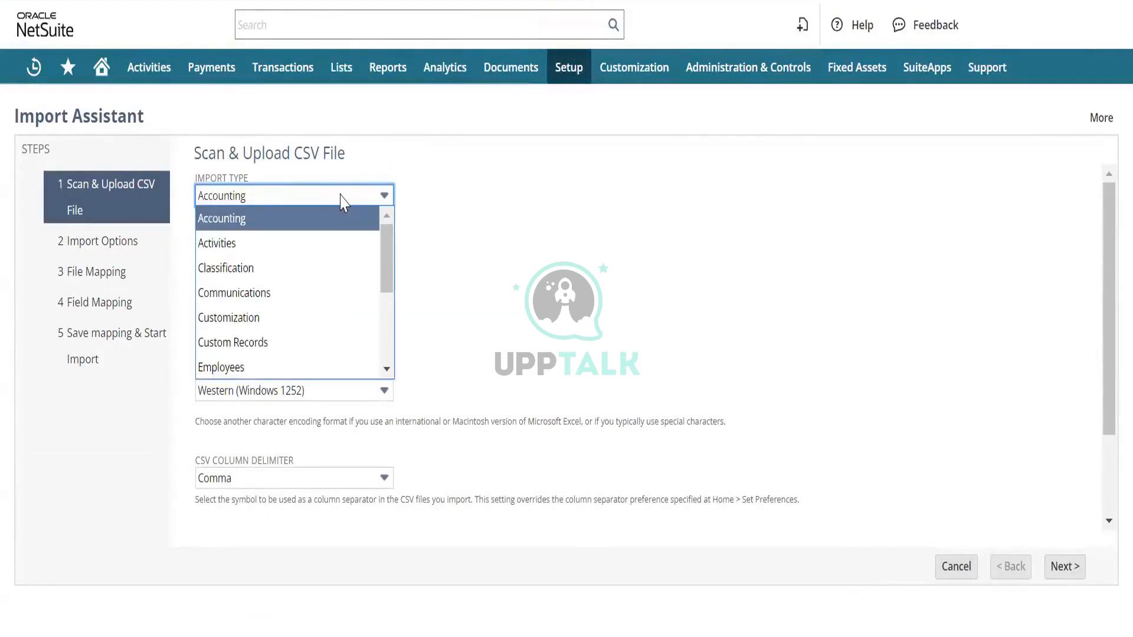
click(344, 202)
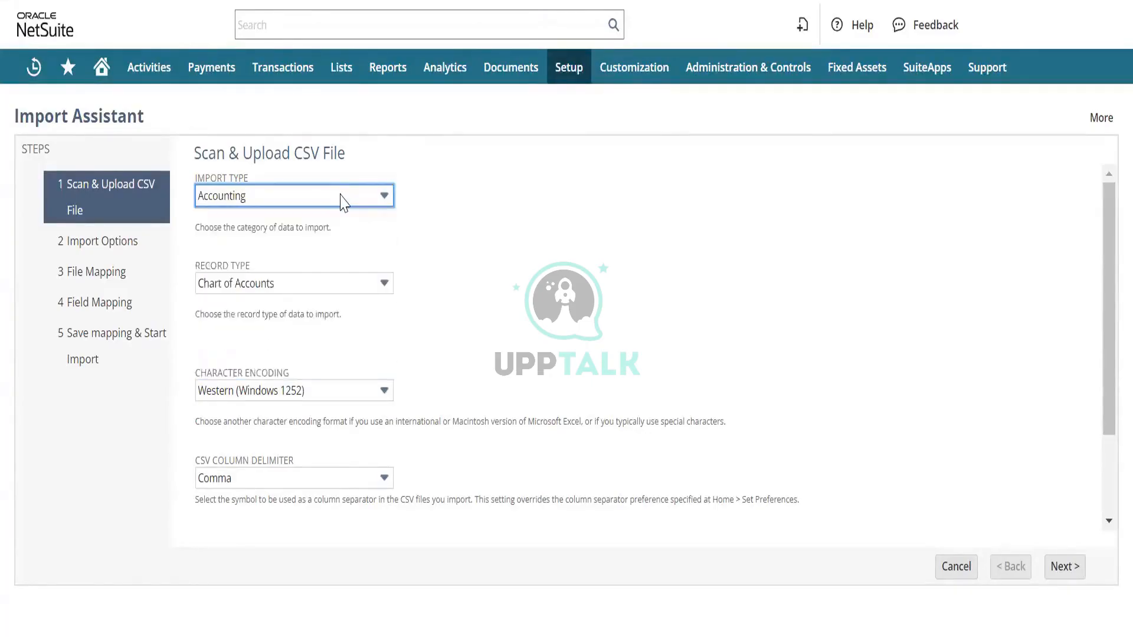
click(336, 189)
click(339, 196)
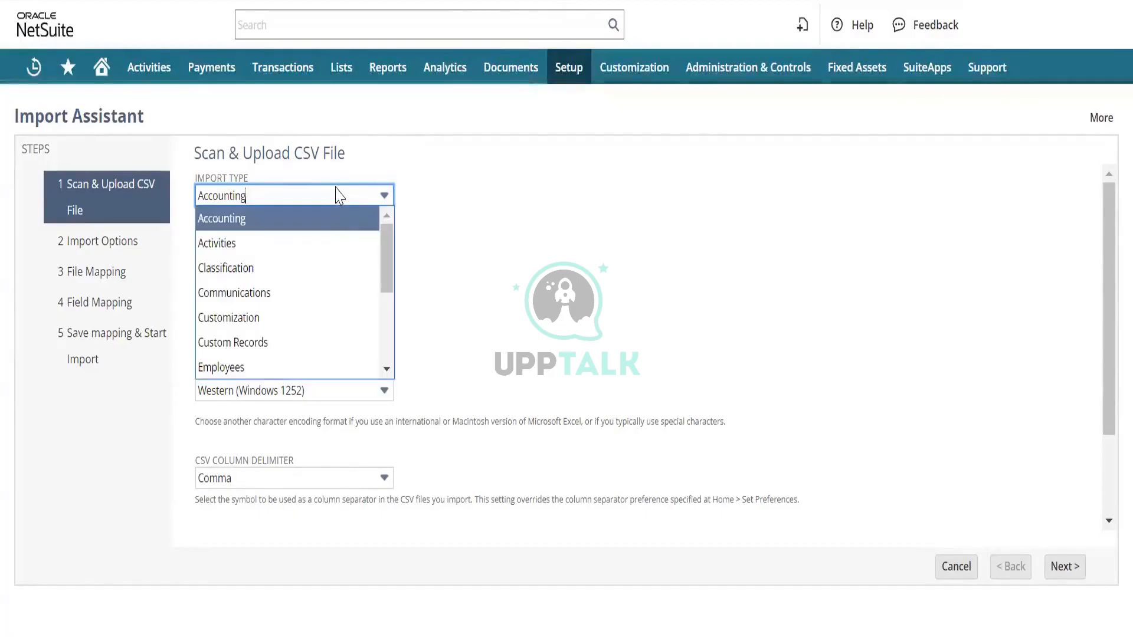
click(340, 195)
click(331, 278)
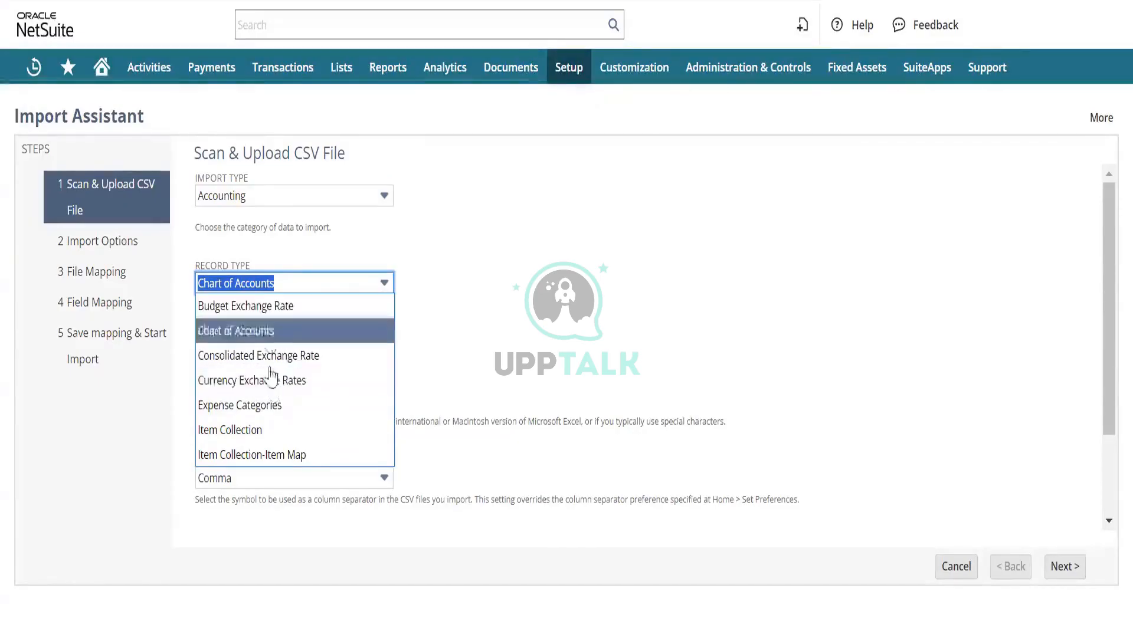
click(435, 220)
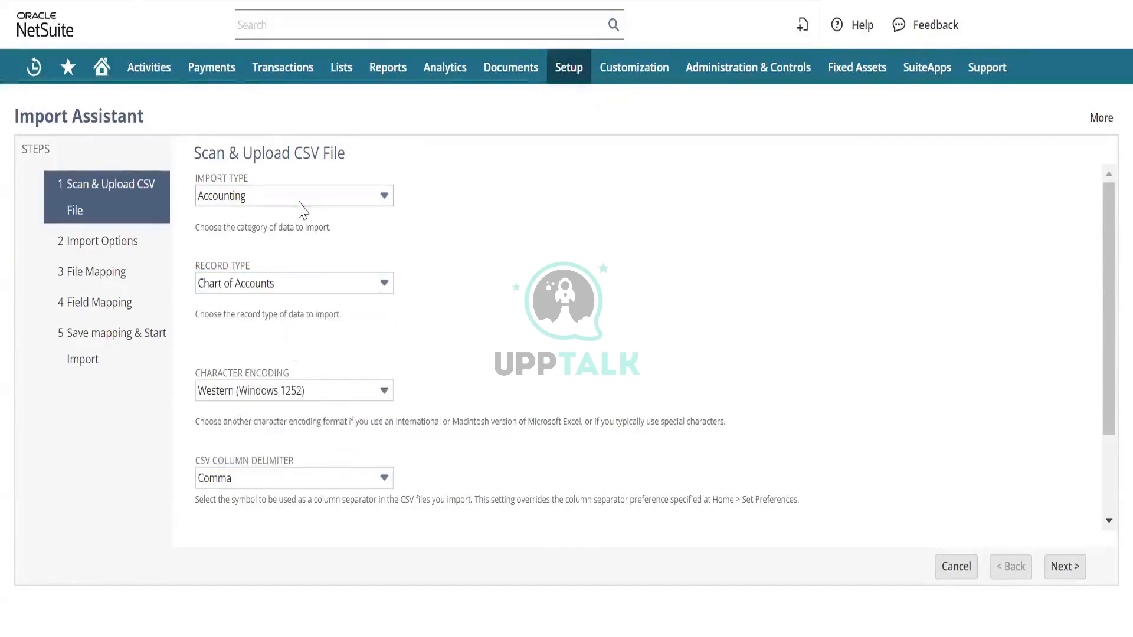
- Set the import type to Classification and look through its record types
click(297, 197)
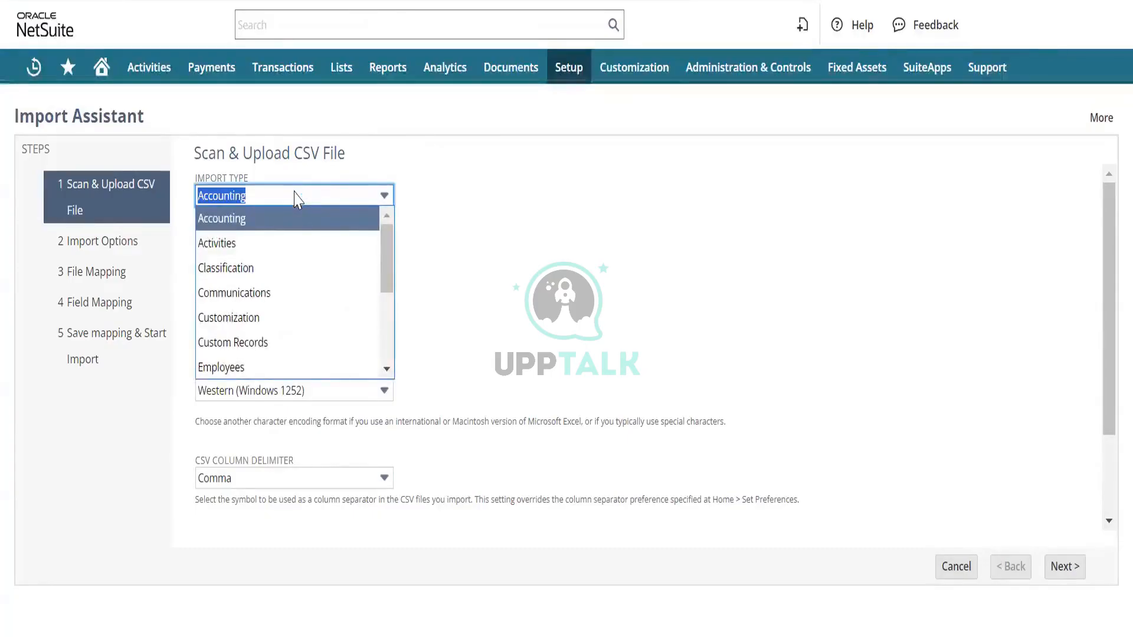
click(288, 270)
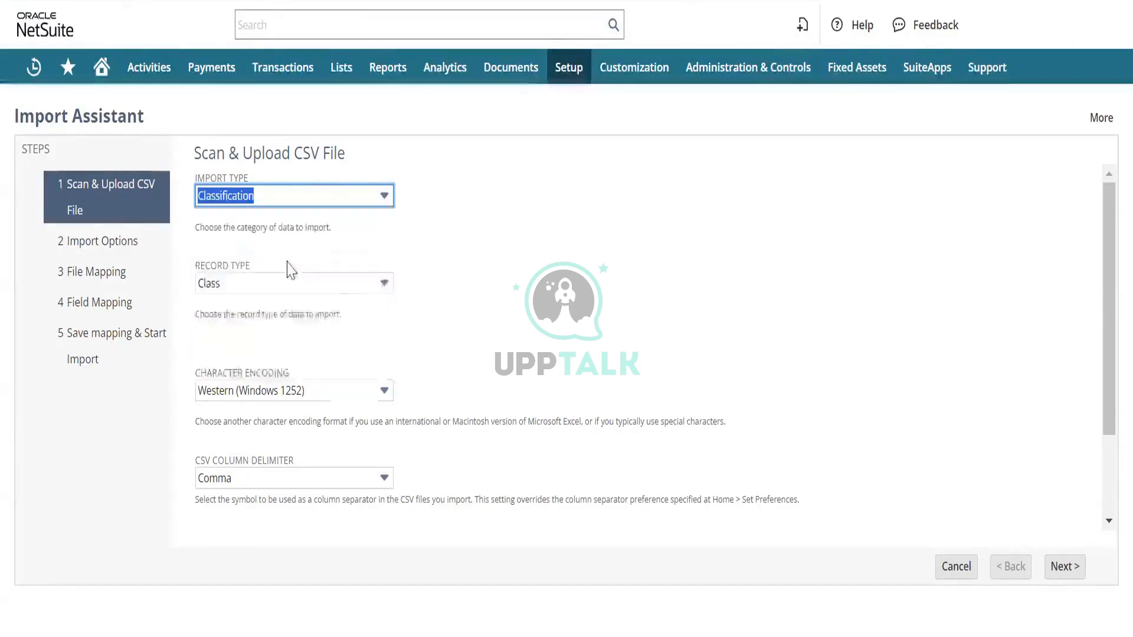
click(328, 289)
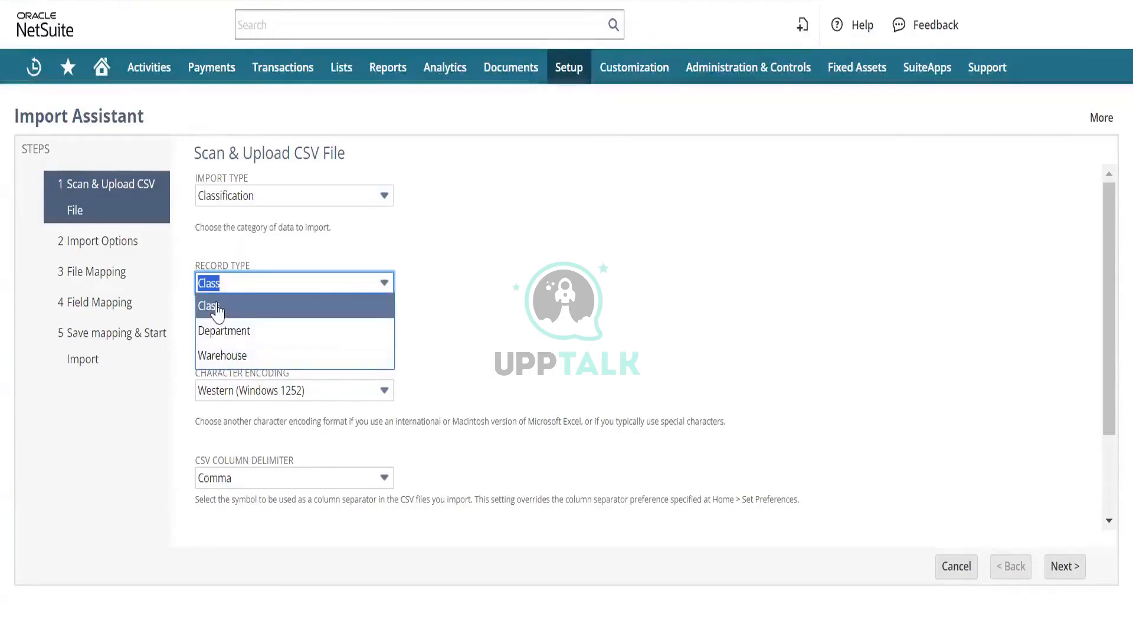
- Set the import type to Relationships and look through its record types
click(340, 197)
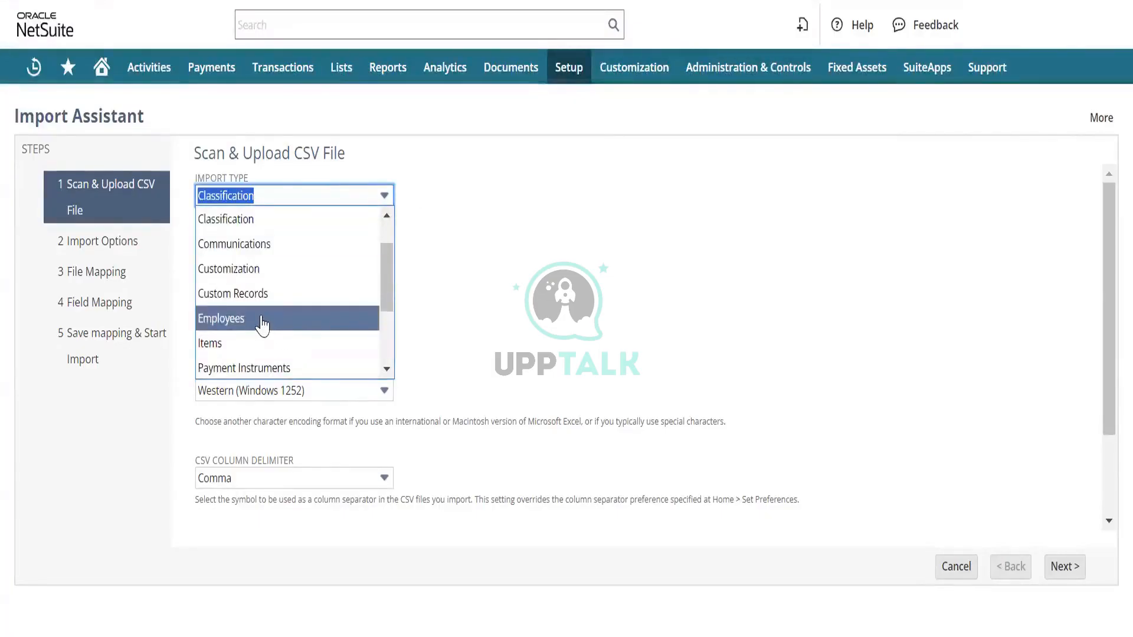
scroll(262, 325, down, 1)
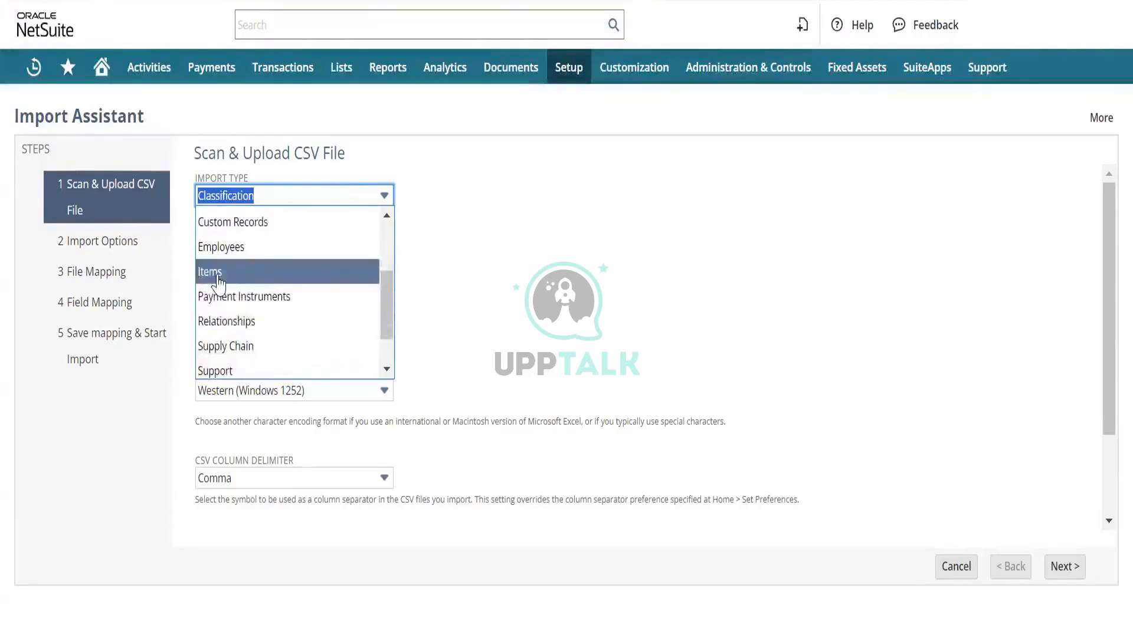
click(232, 321)
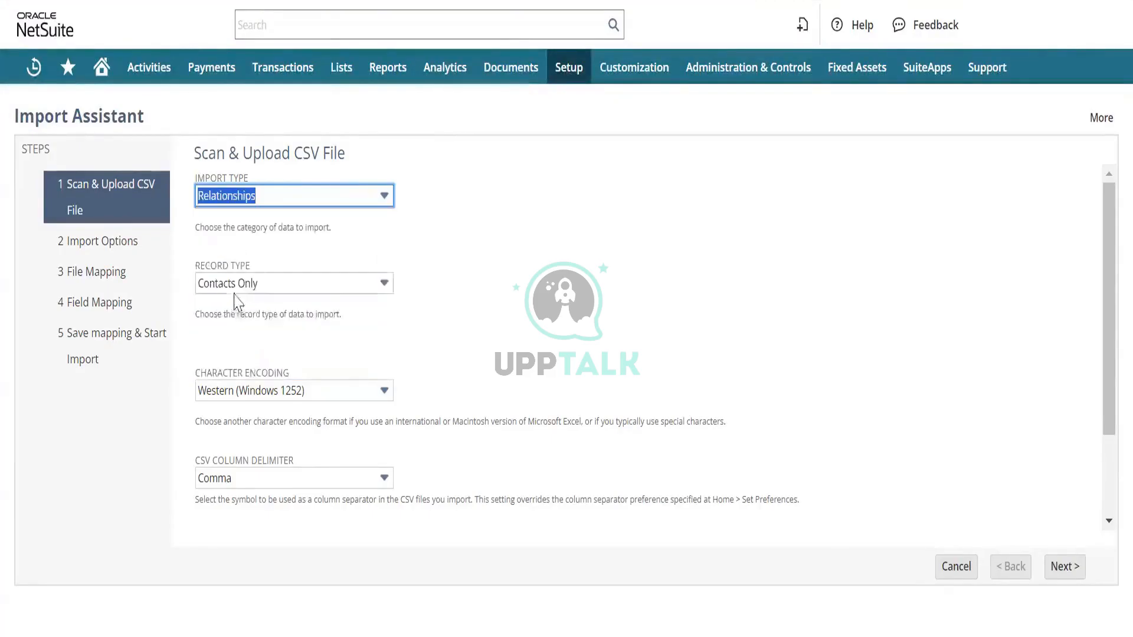
click(310, 283)
scroll(270, 380, down, 1)
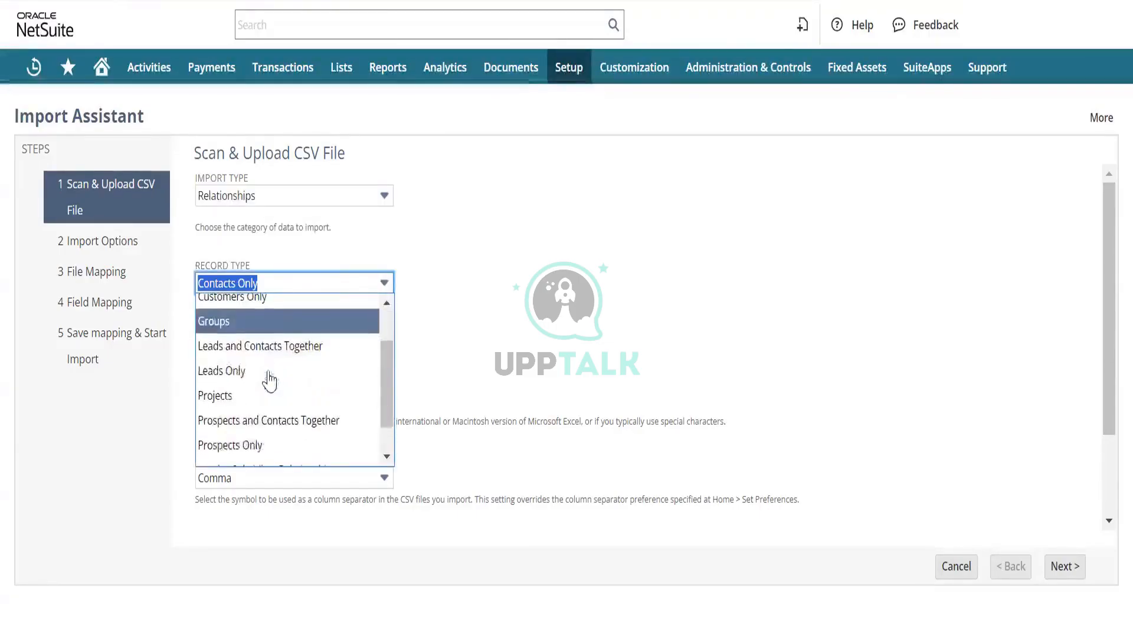
scroll(255, 400, down, 1)
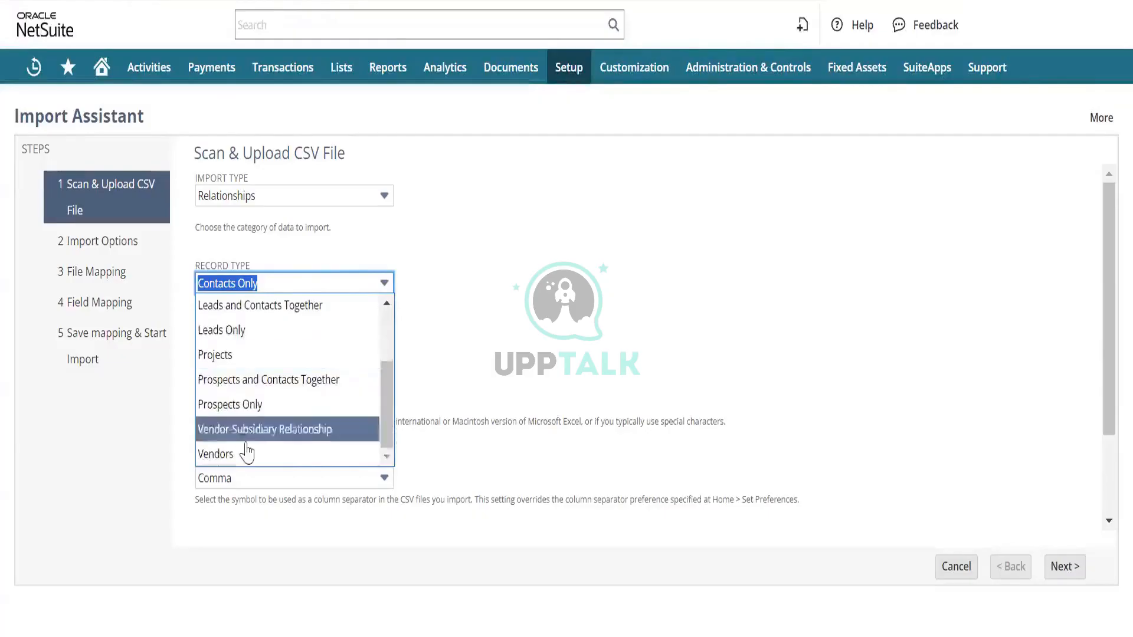
scroll(258, 384, up, 2)
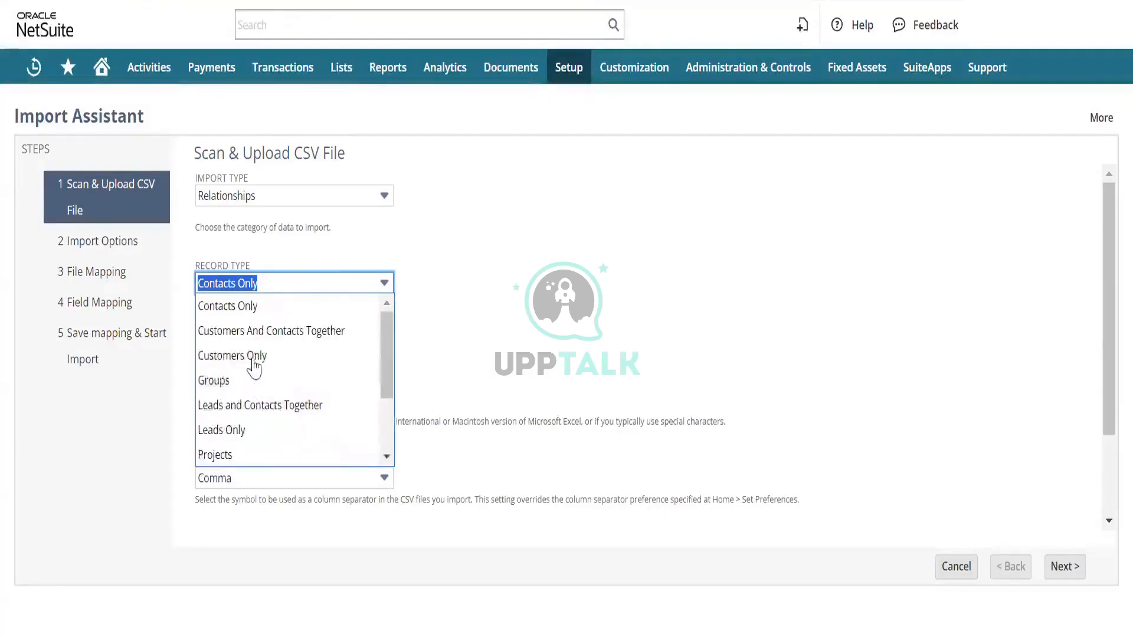
- Set the import type to Transactions and the record type to Vendor Bill
click(349, 197)
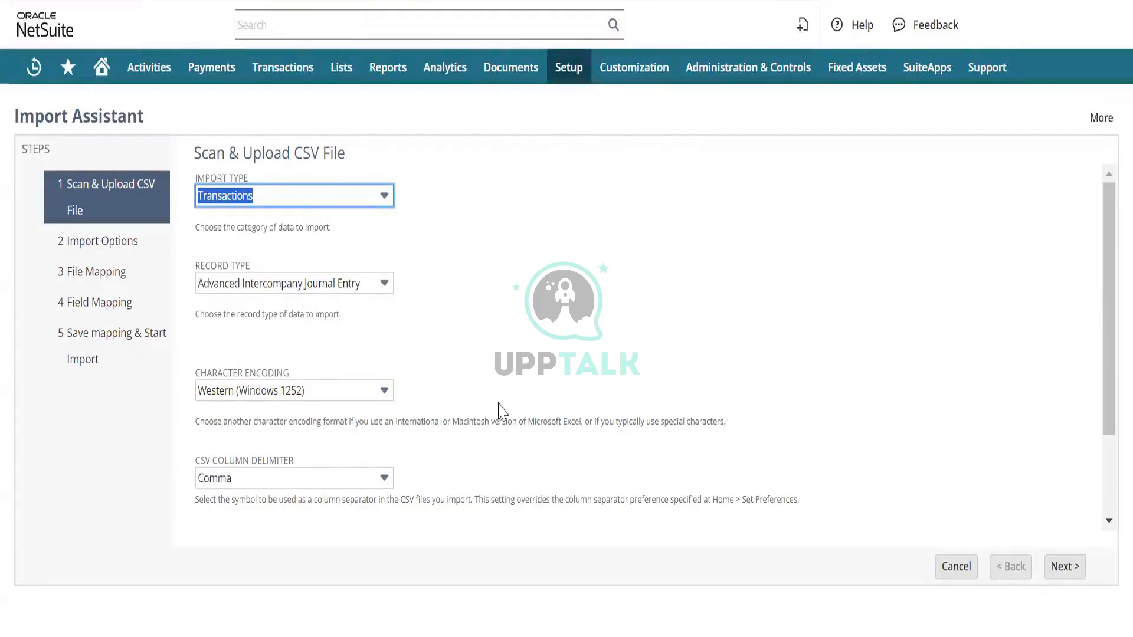
click(367, 285)
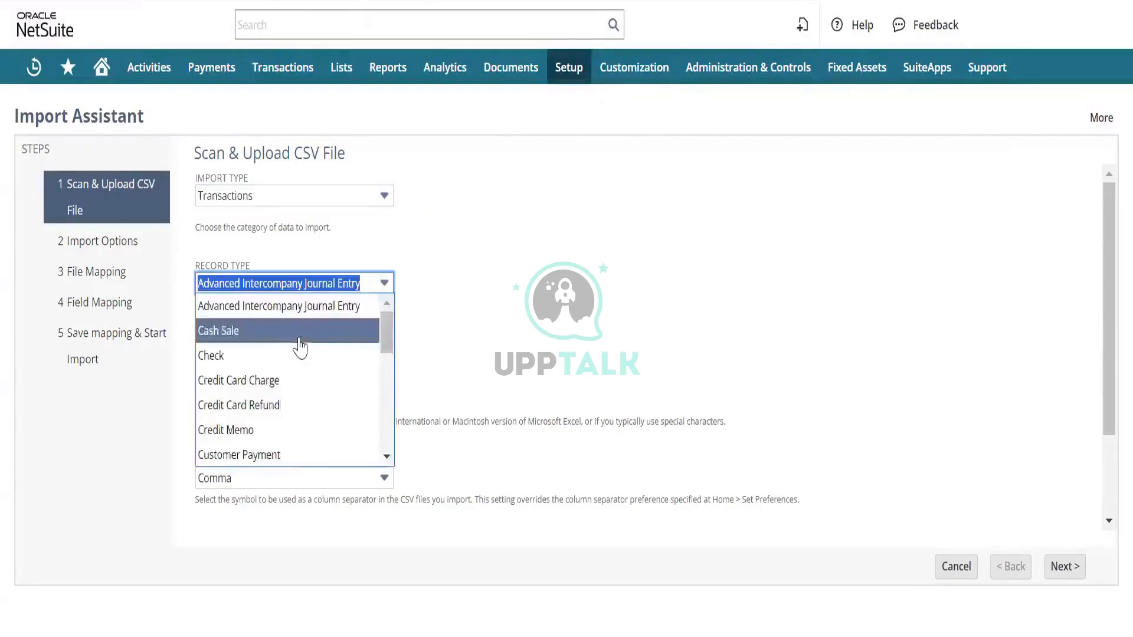
scroll(299, 346, down, 3)
scroll(300, 348, down, 6)
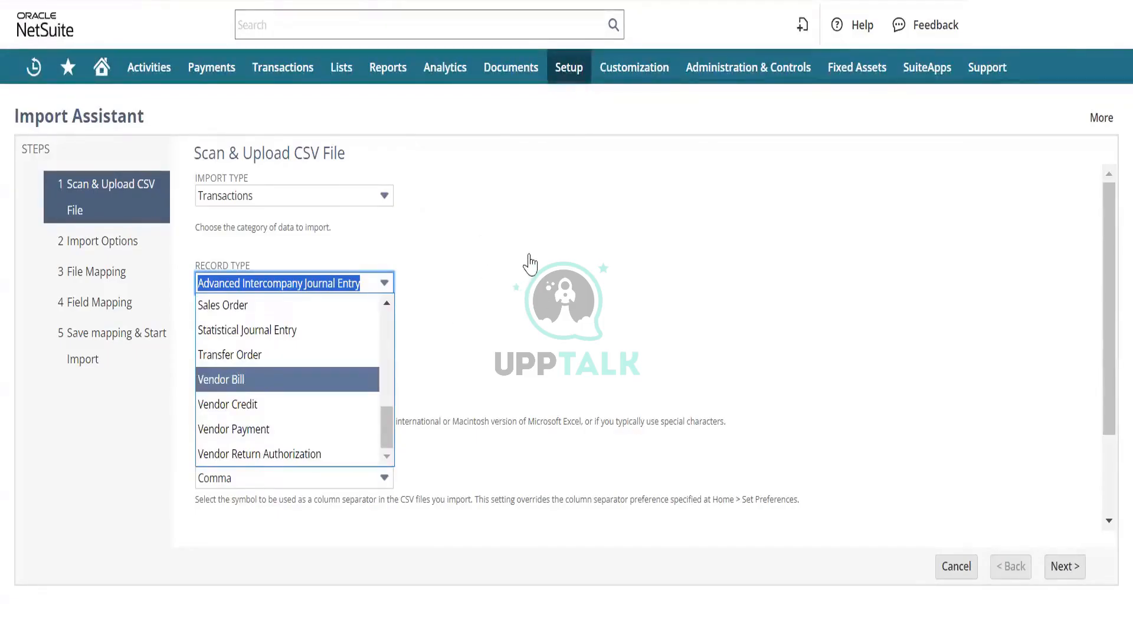
key(Return)
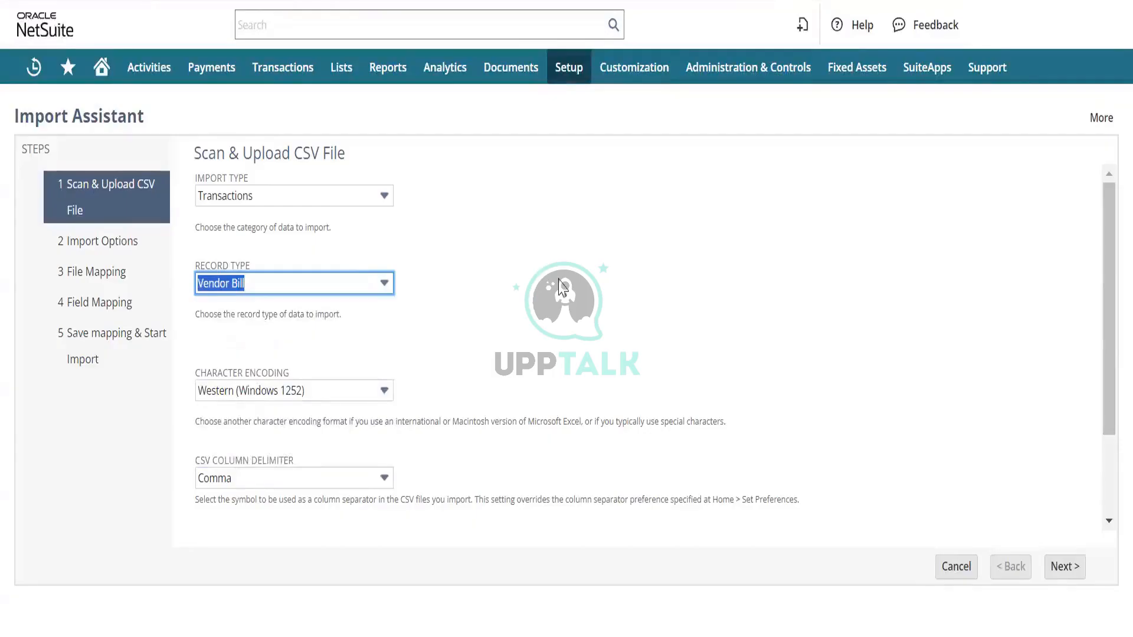
- Keep Comma as the column delimiter, select Test CSV.csv as the single upload file and continue to the import options
scroll(562, 287, down, 2)
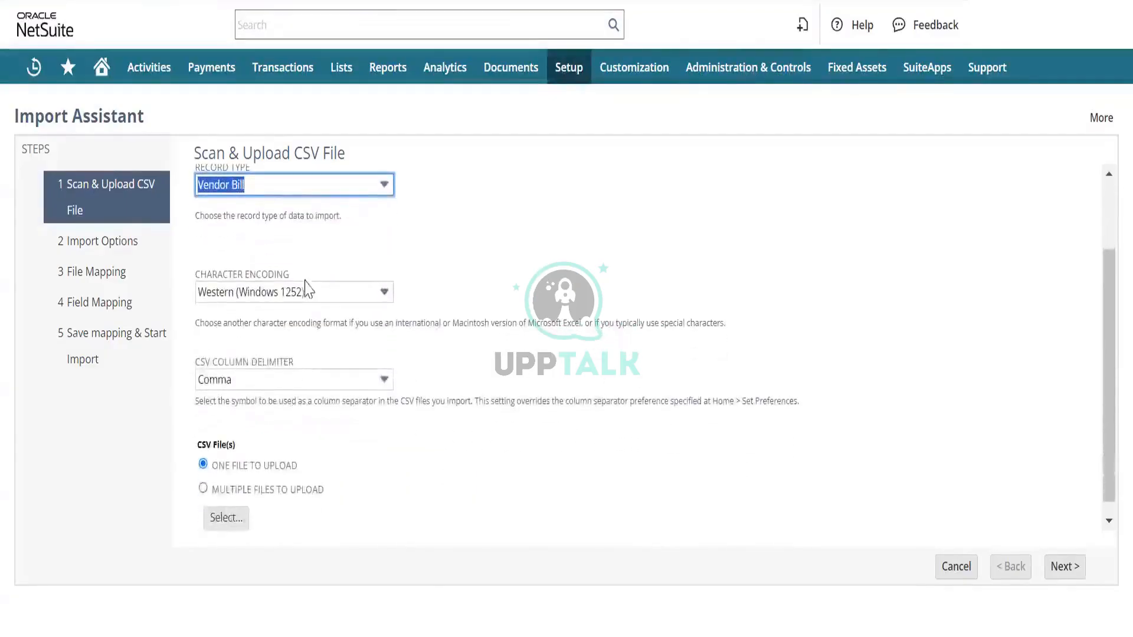
click(327, 379)
click(327, 379)
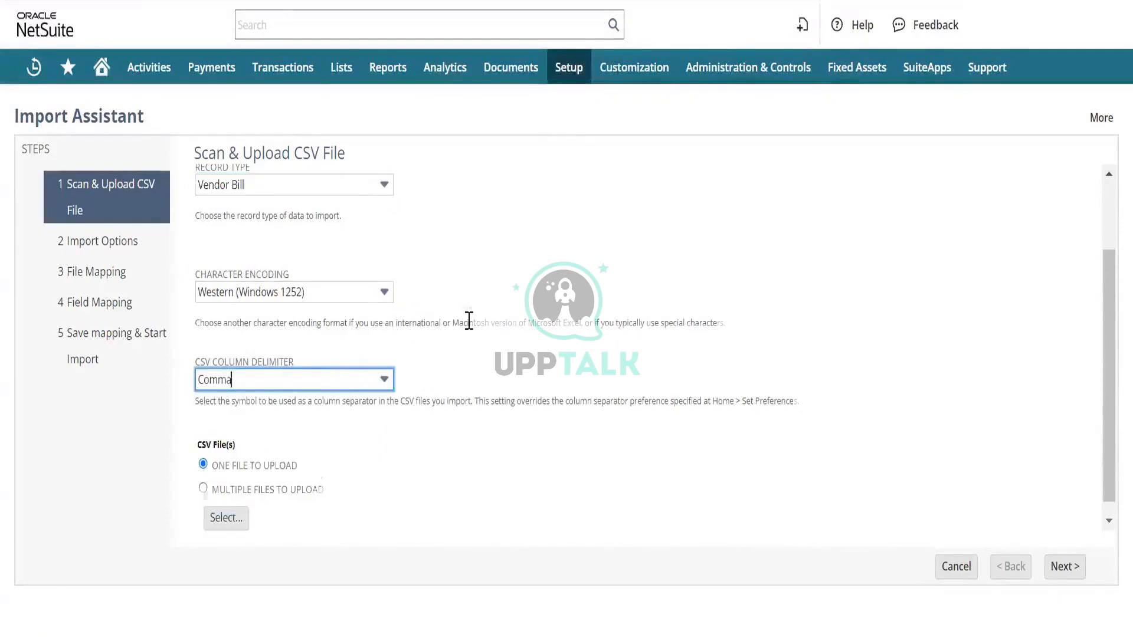
scroll(469, 321, down, 1)
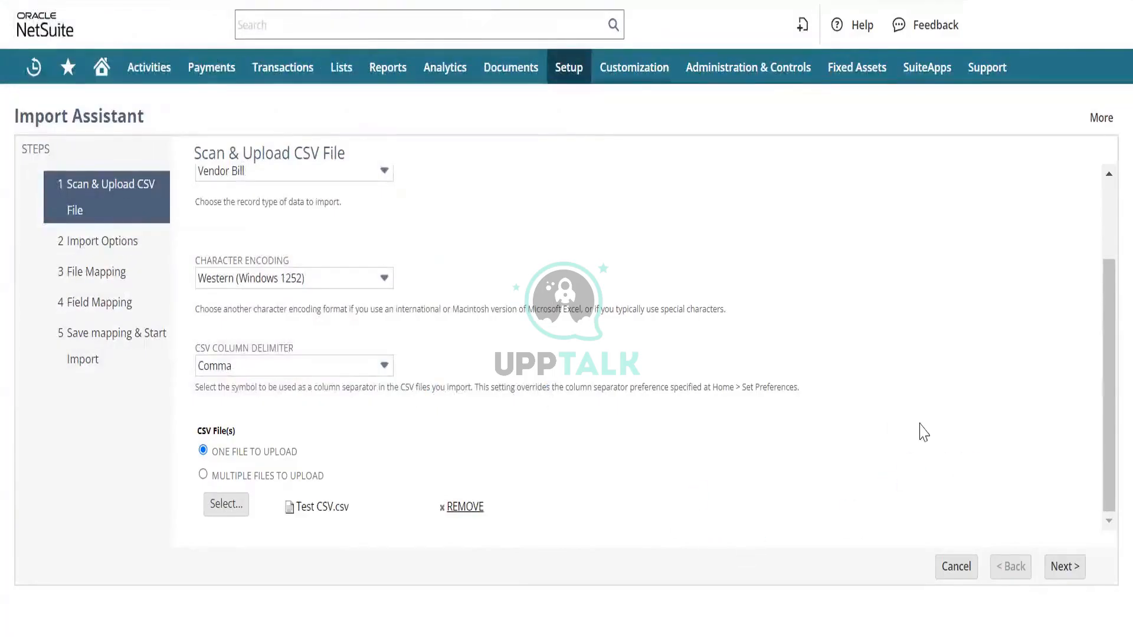
click(1065, 575)
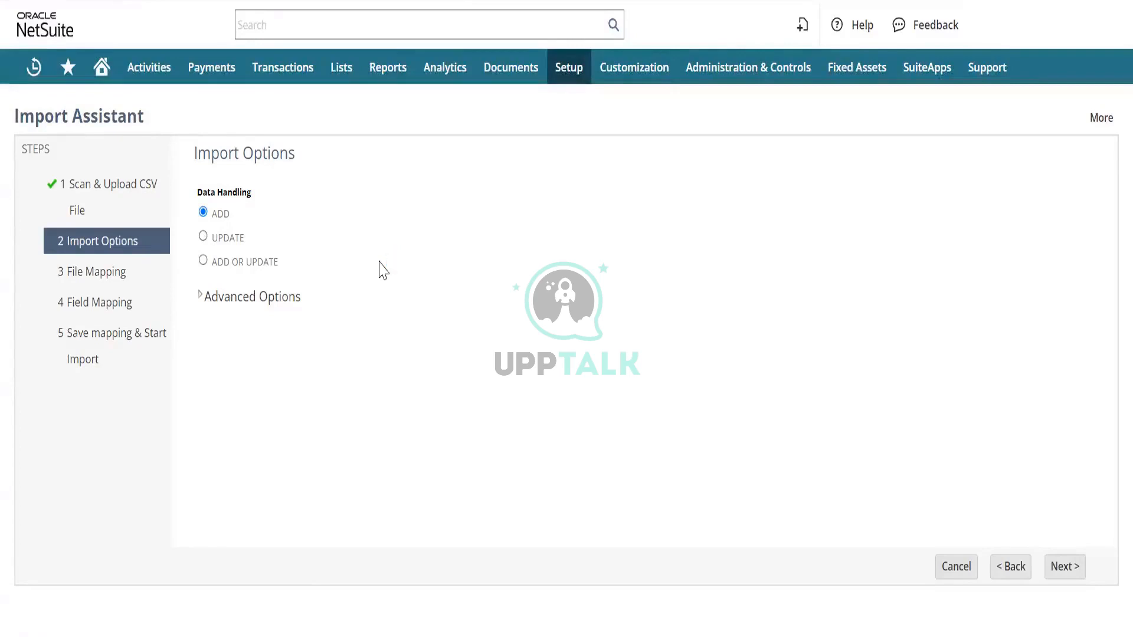
- Expand the advanced import options, review them and keep Vendor Bill as the custom form
click(200, 299)
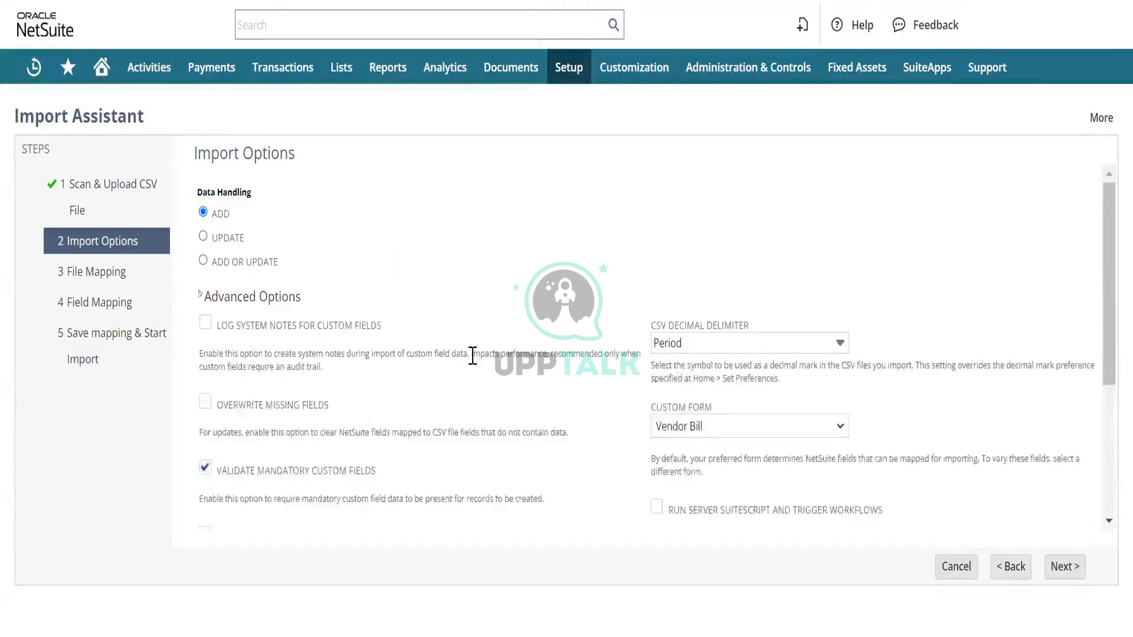
scroll(472, 355, down, 3)
scroll(472, 355, up, 1)
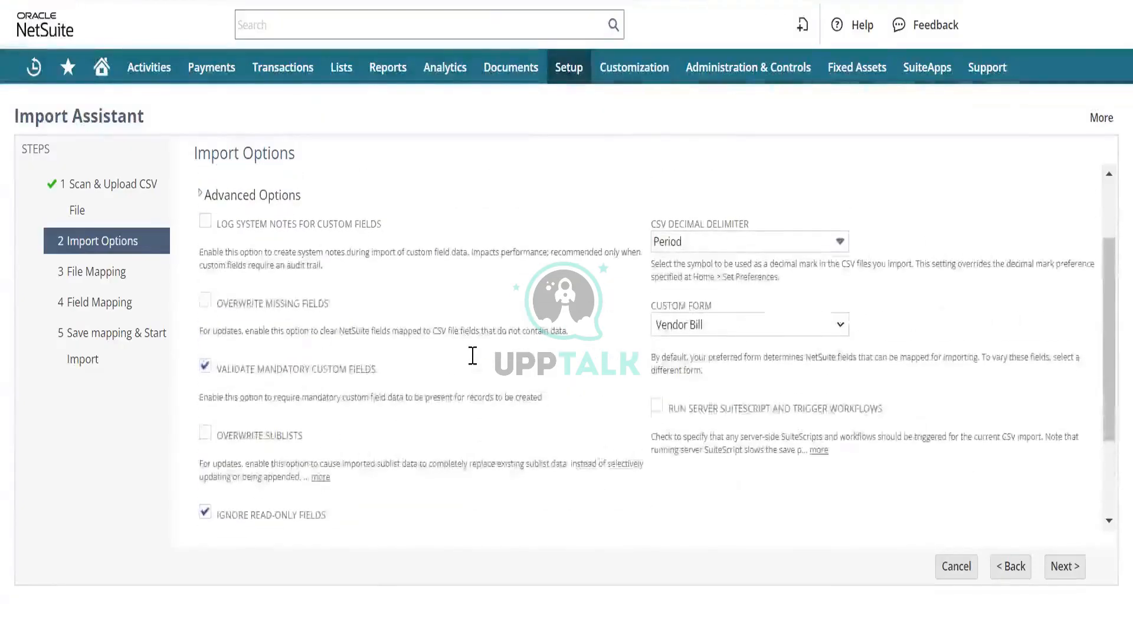
scroll(472, 356, down, 2)
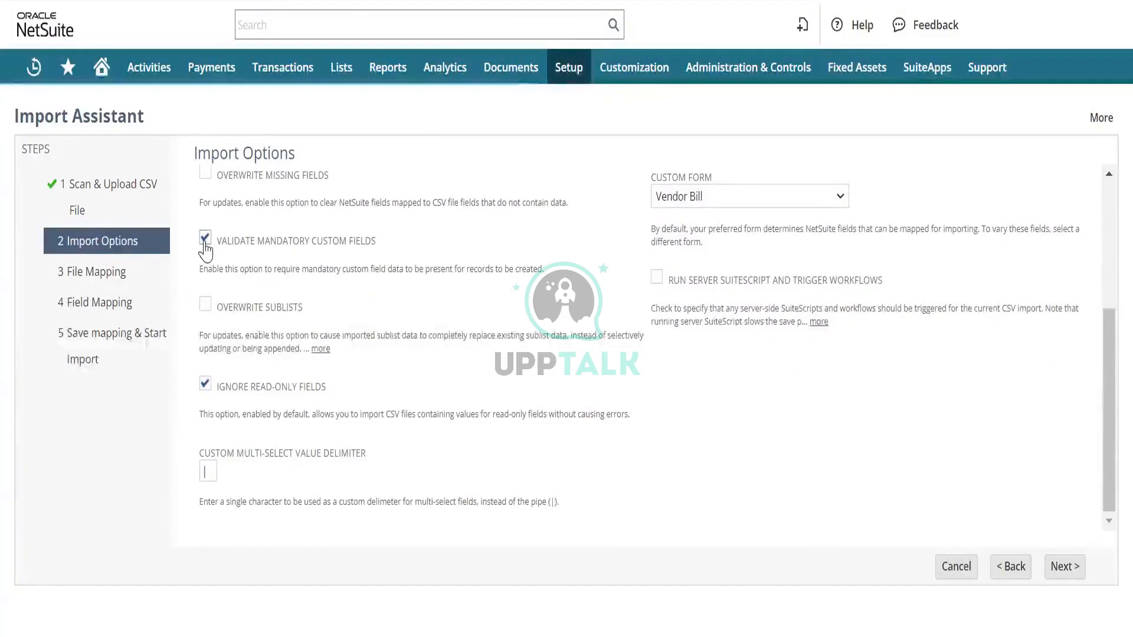
scroll(407, 248, up, 2)
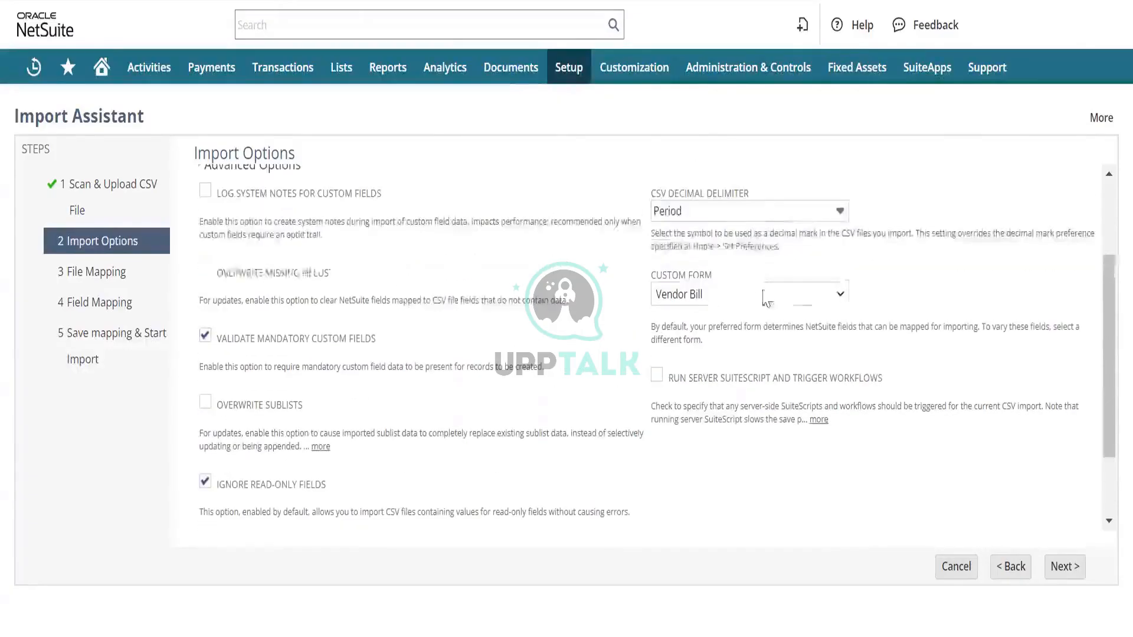
click(791, 298)
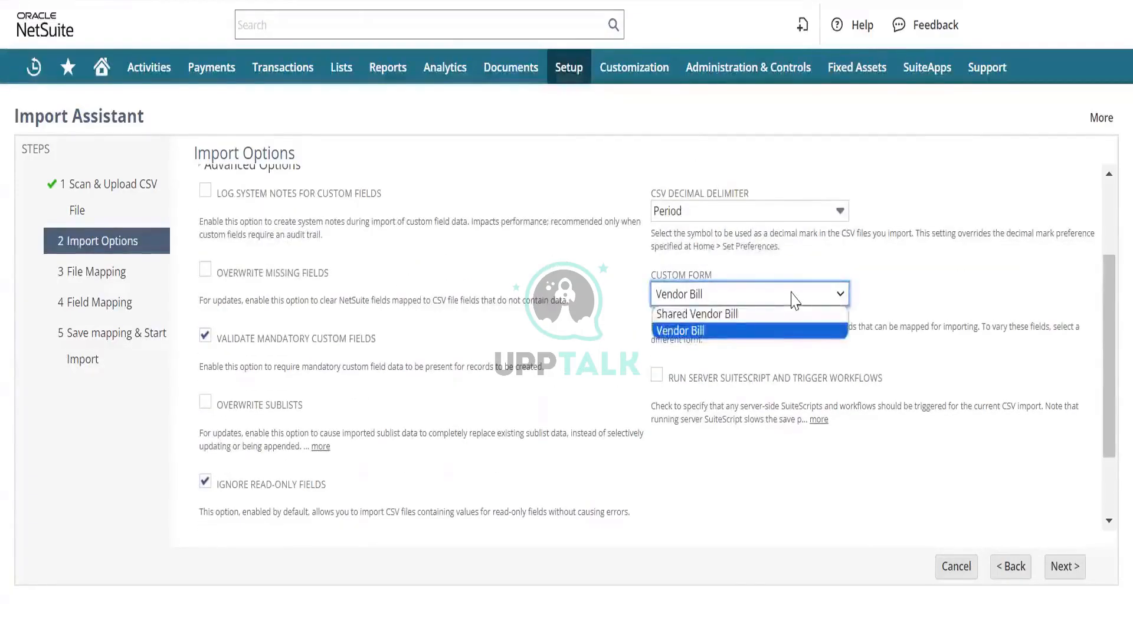
click(793, 299)
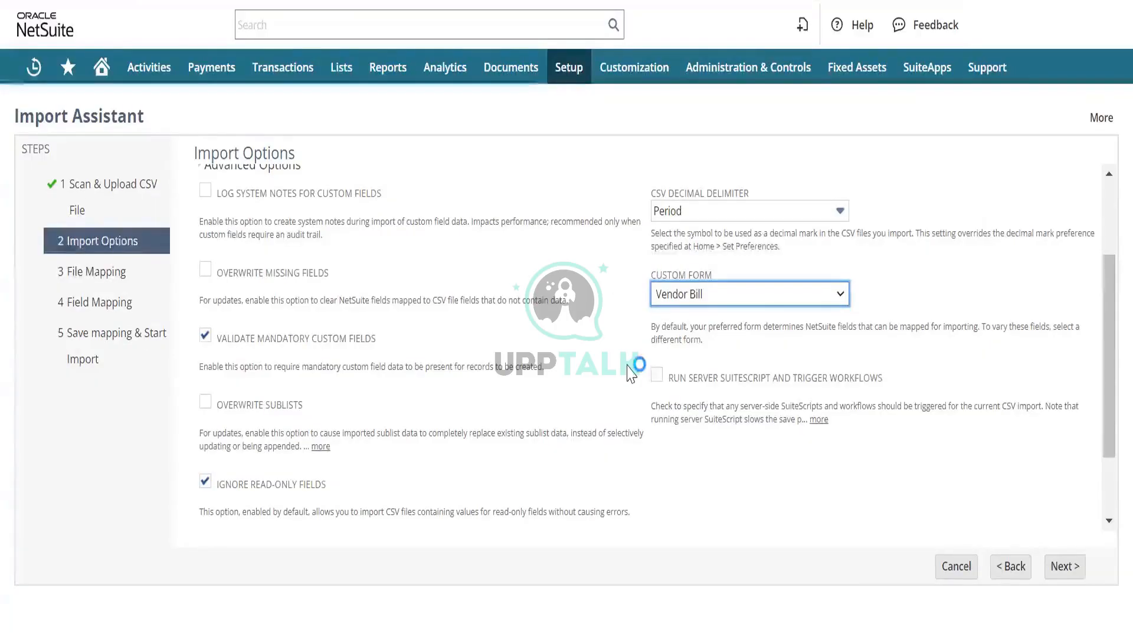
- Enable running server SuiteScript and triggering workflows, and continue to the field mapping
click(657, 376)
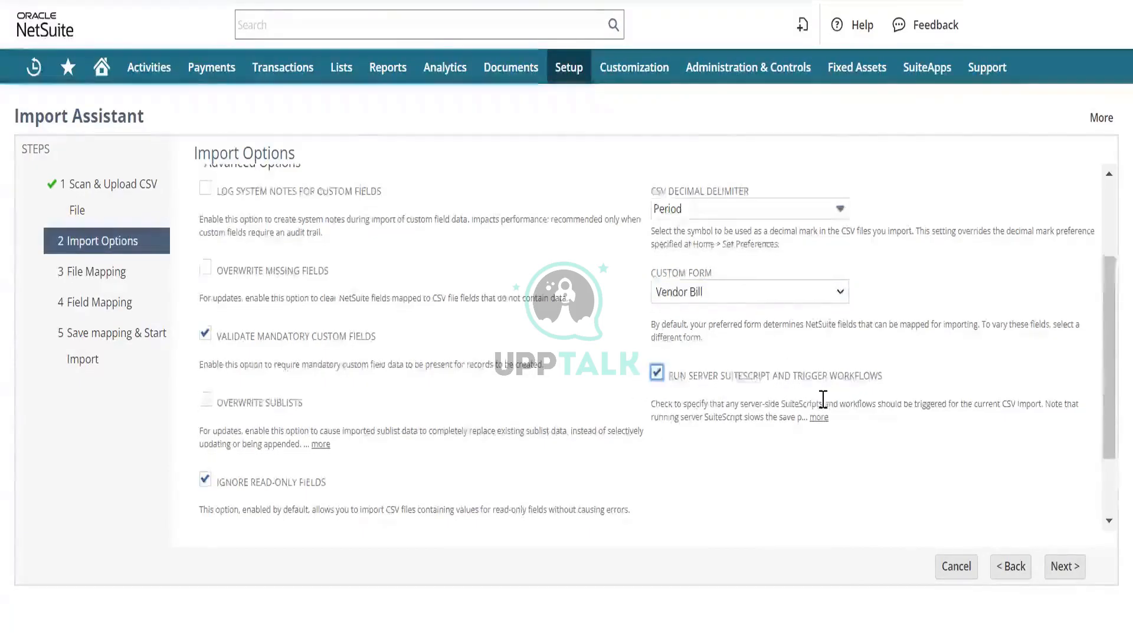
scroll(823, 400, down, 2)
scroll(823, 400, up, 2)
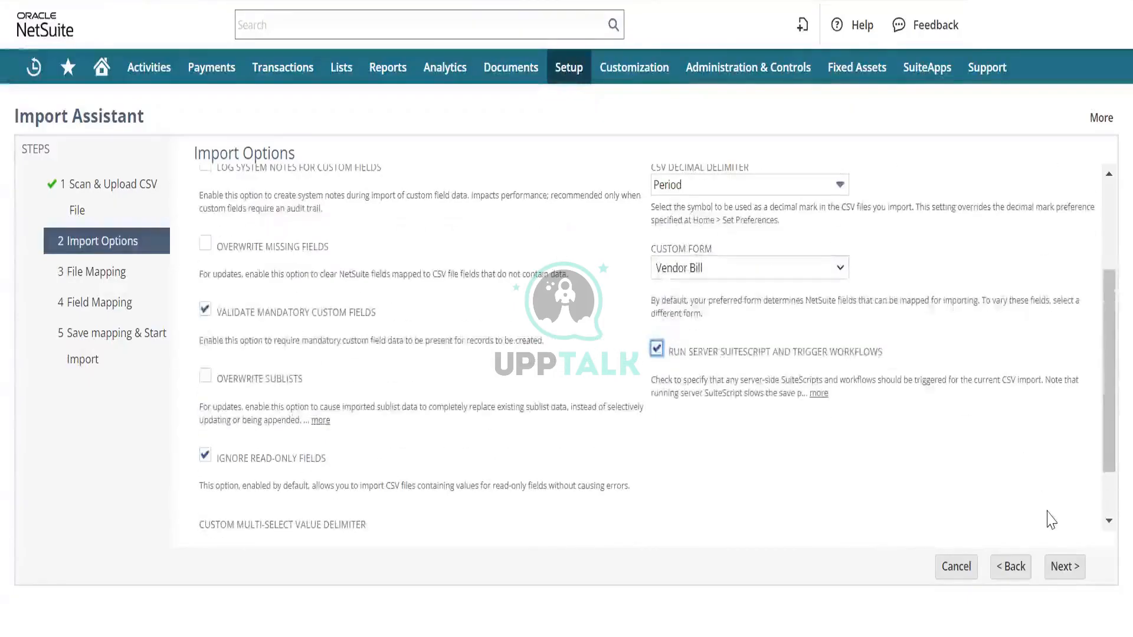
click(1064, 568)
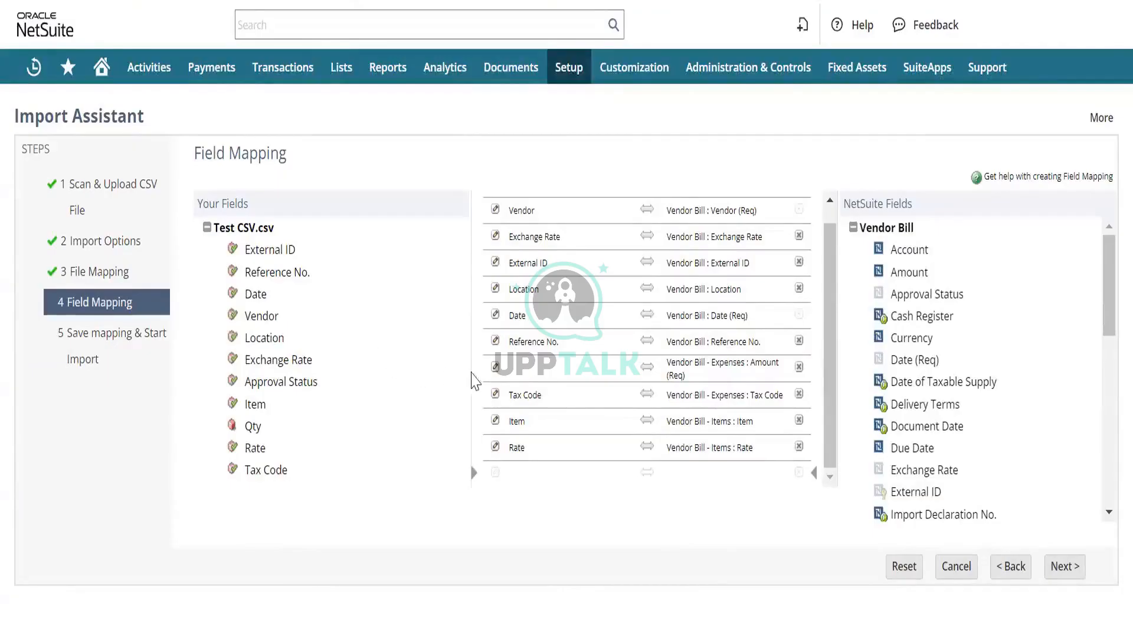
- Remove the required Vendor Bill - Expenses Amount mapping together with all other mappings of the Expenses sublist
scroll(585, 330, up, 1)
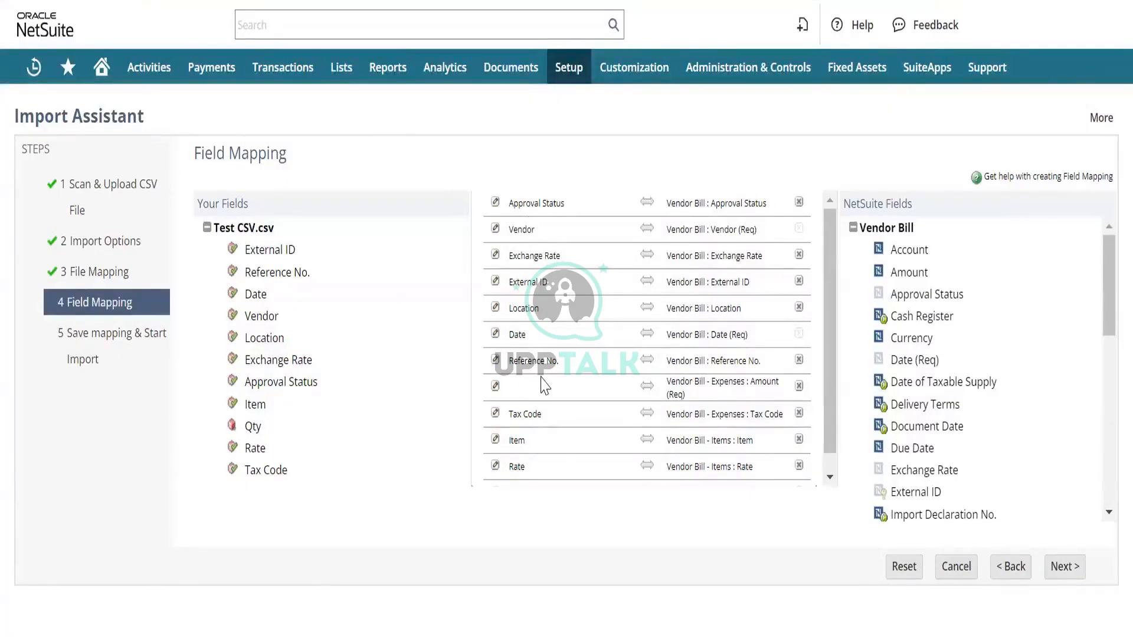
click(799, 386)
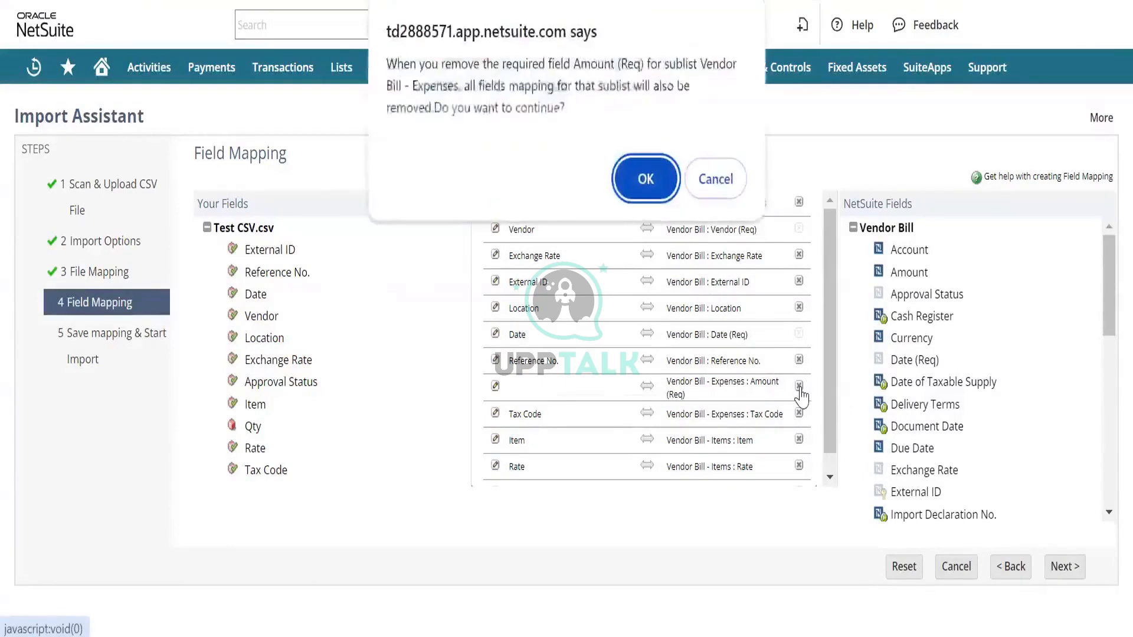
click(647, 183)
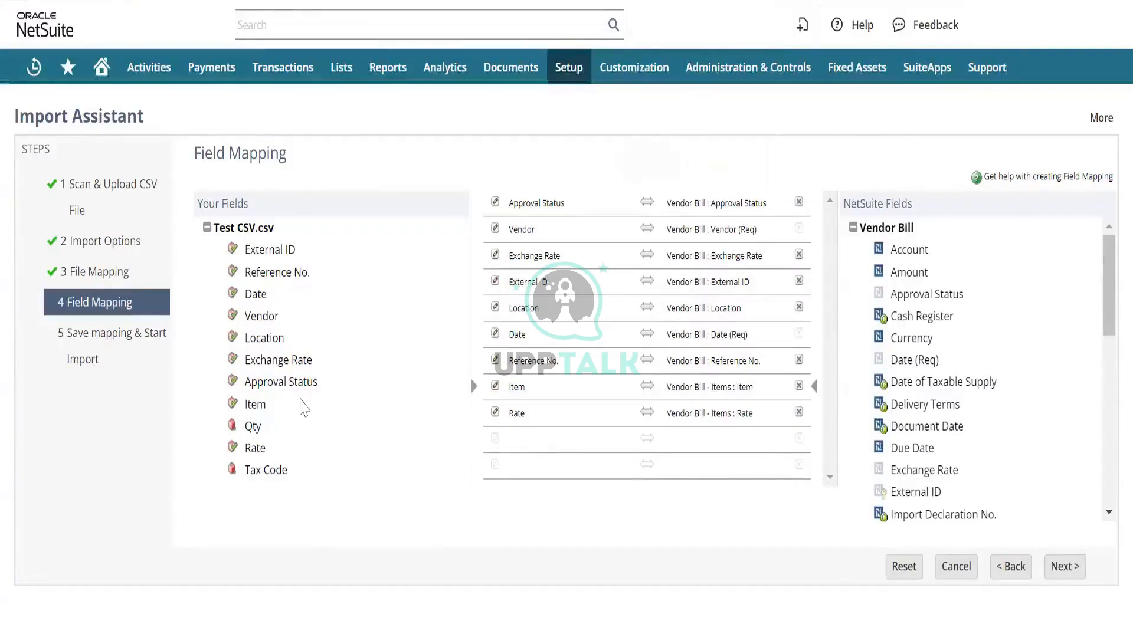
- Add the unmapped Qty and Tax Code columns of Test CSV.csv as new rows in the field mapping
click(517, 445)
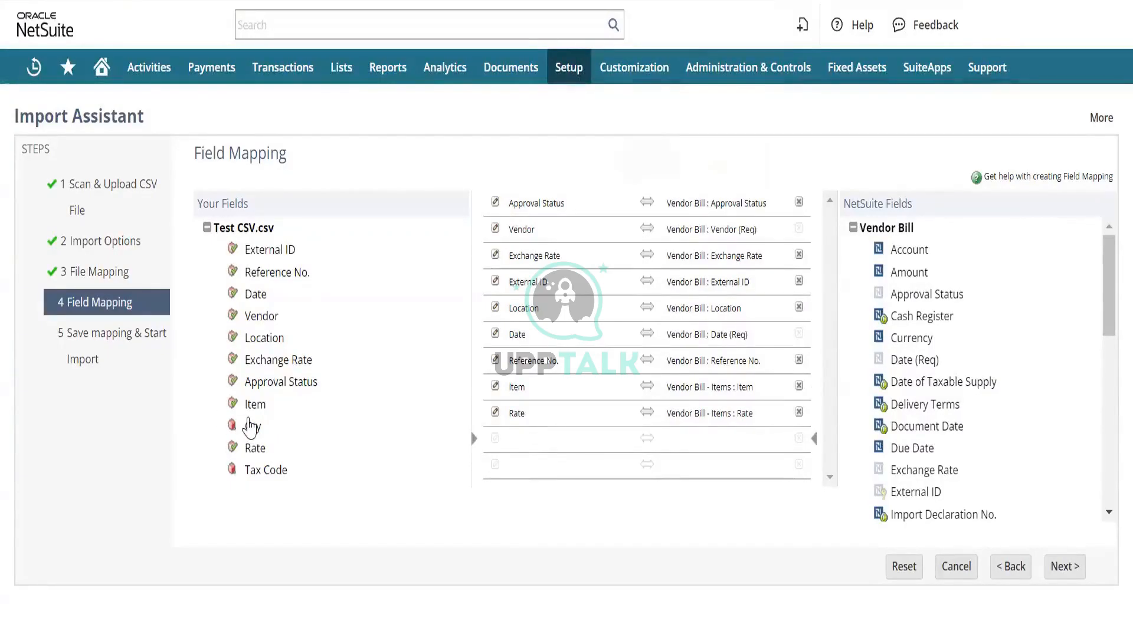
click(250, 426)
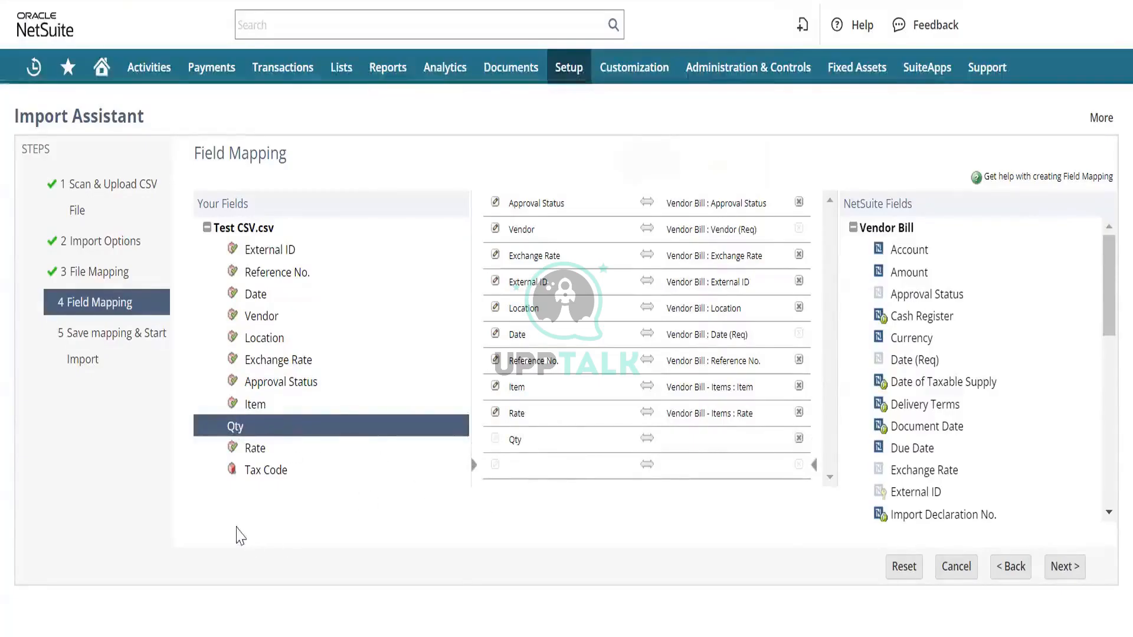
click(258, 472)
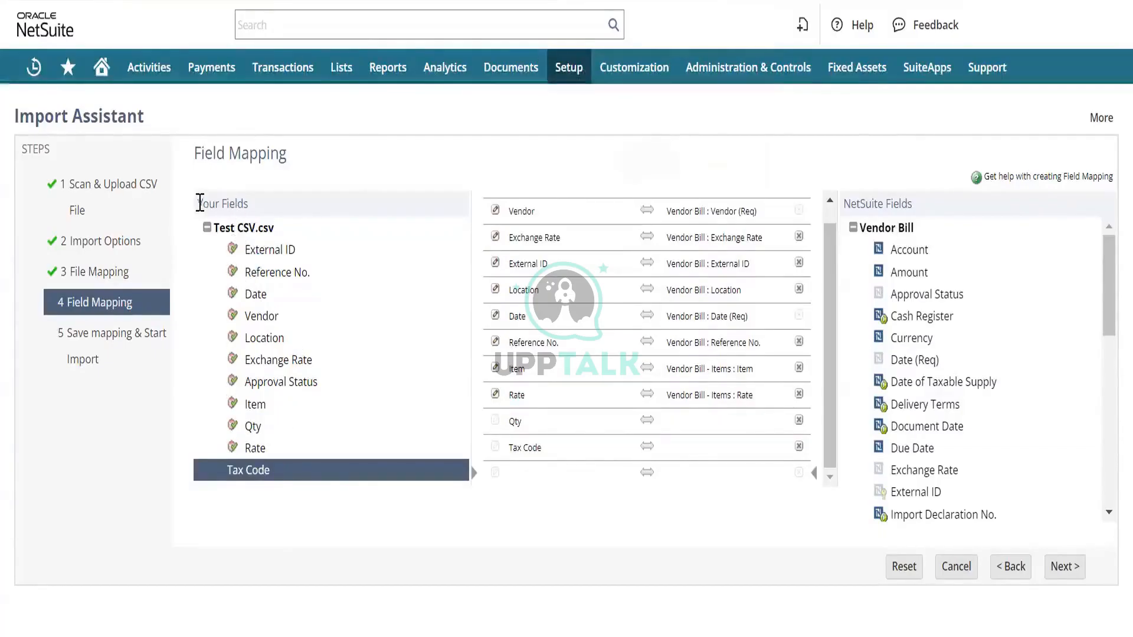
drag(201, 203, 315, 459)
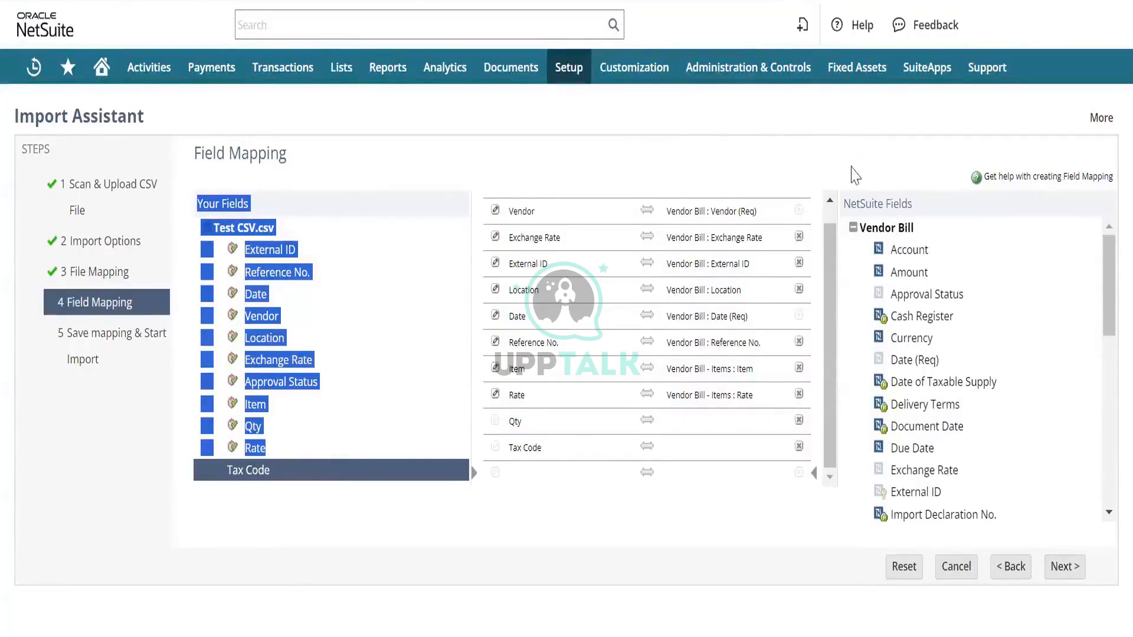
- Map the Qty column to the Quantity field of the Vendor Bill - Items sublist
click(701, 425)
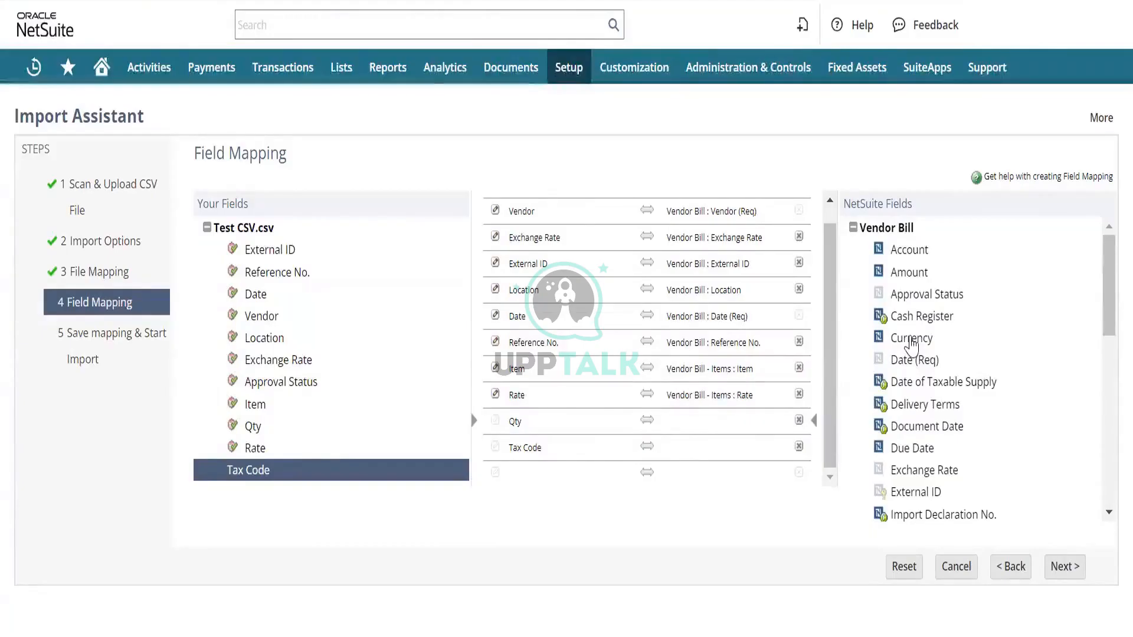
scroll(911, 345, down, 10)
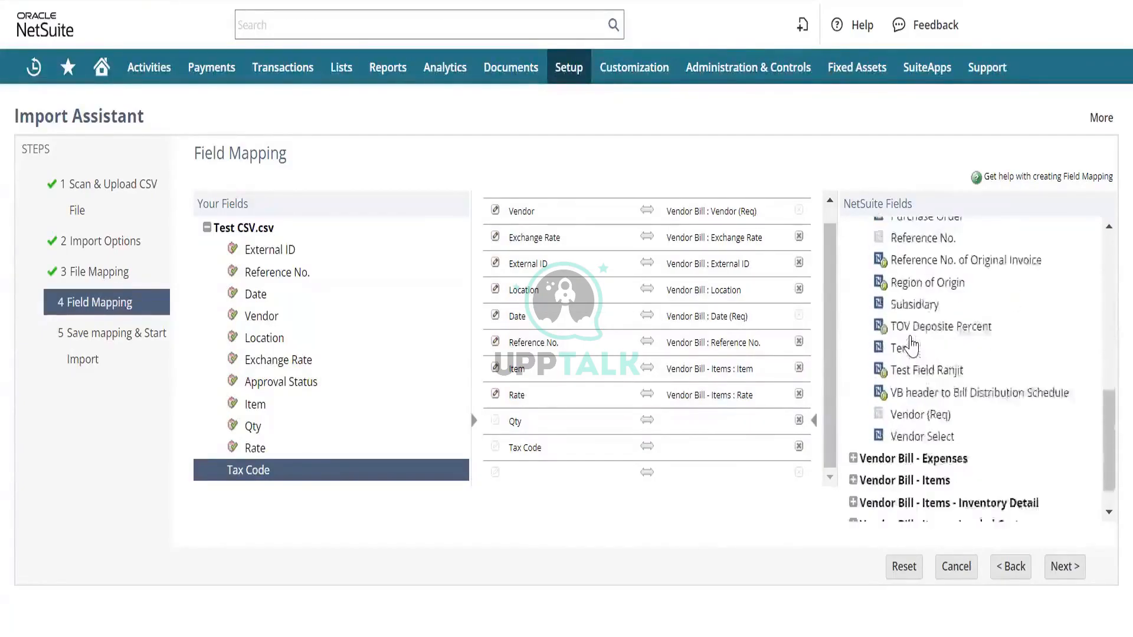
scroll(912, 345, down, 2)
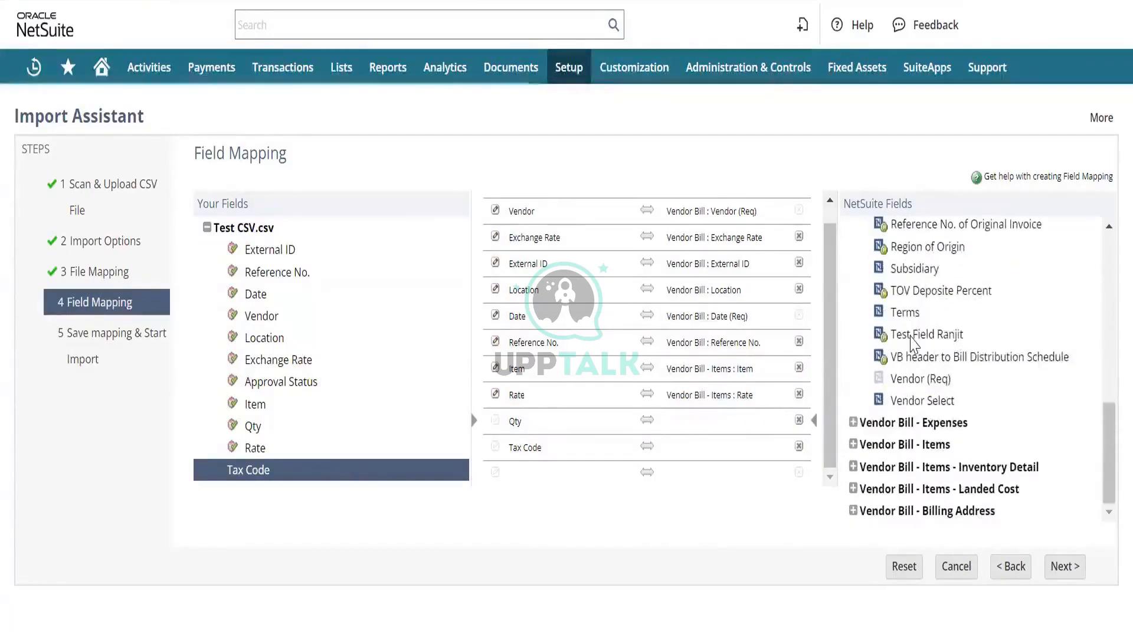
click(854, 447)
scroll(944, 481, down, 3)
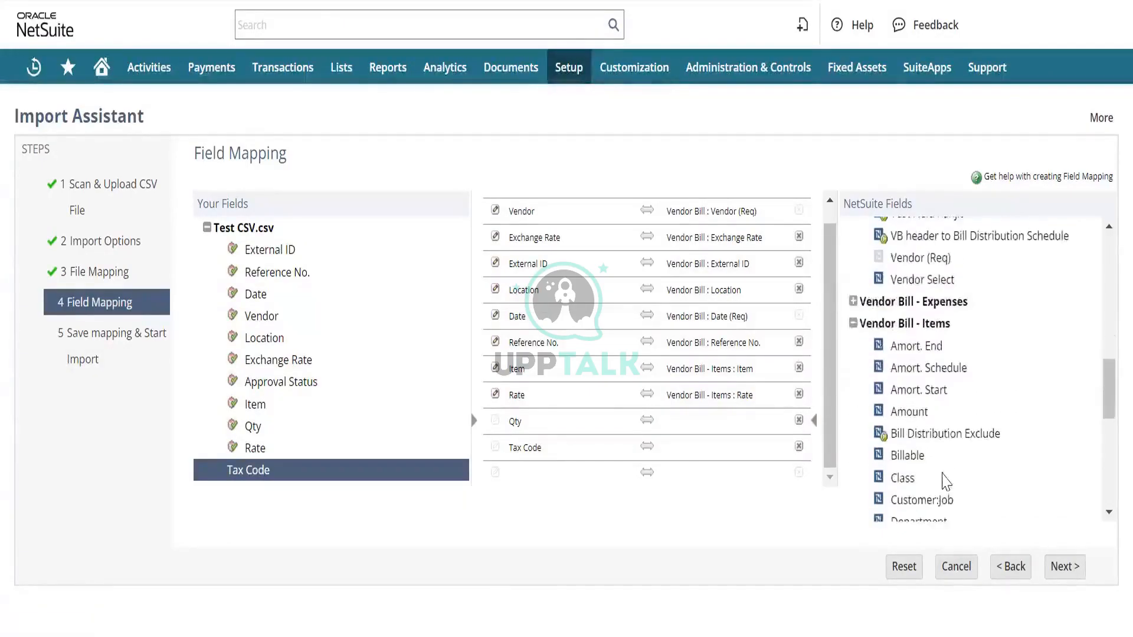
scroll(944, 480, down, 4)
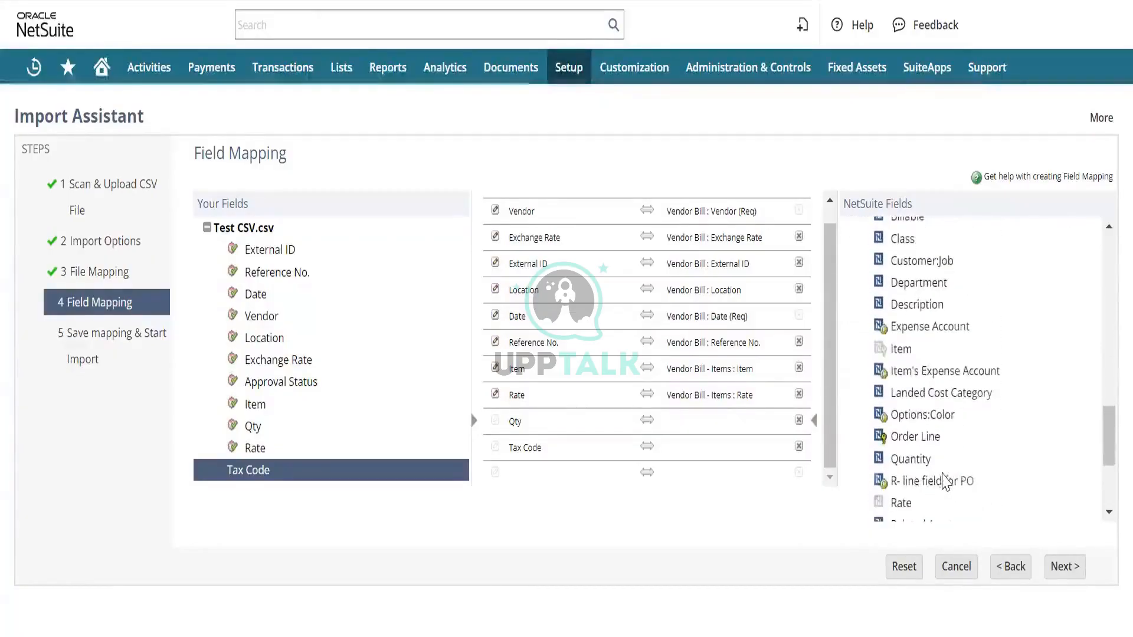
click(911, 438)
- Map the Tax Code column to the Tax Code field of the Vendor Bill - Items sublist
scroll(914, 441, down, 3)
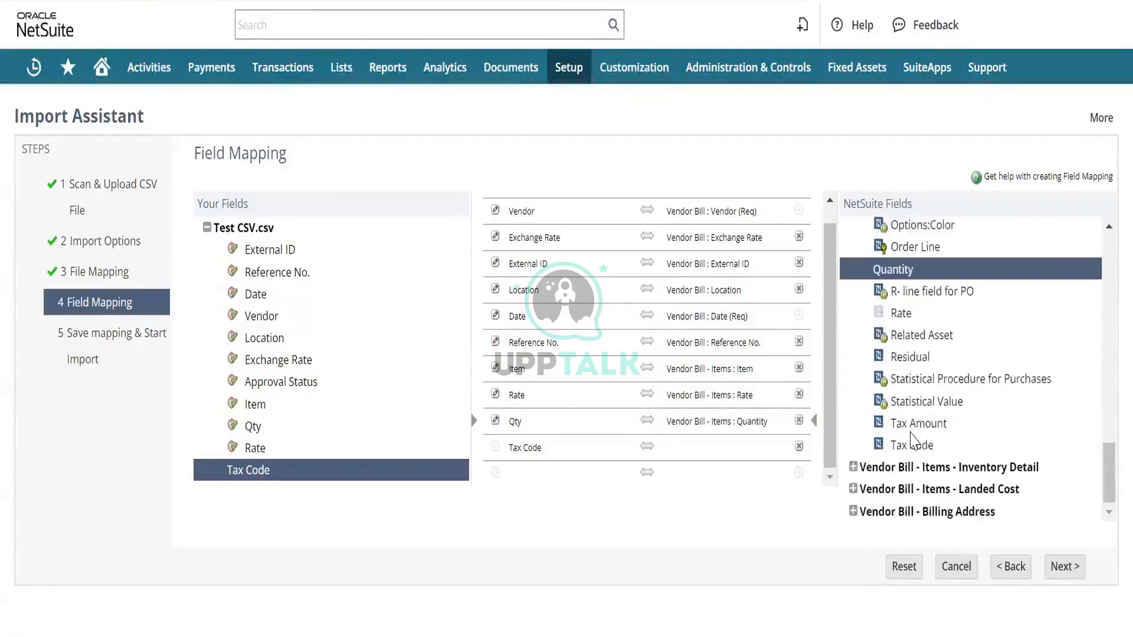
click(696, 449)
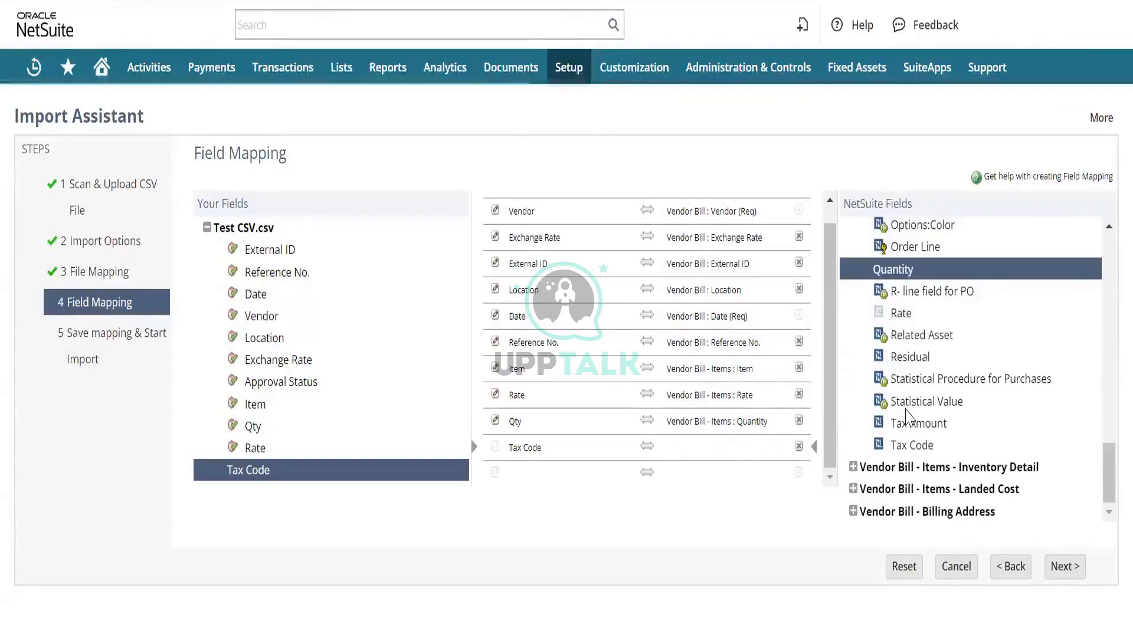
scroll(907, 416, up, 4)
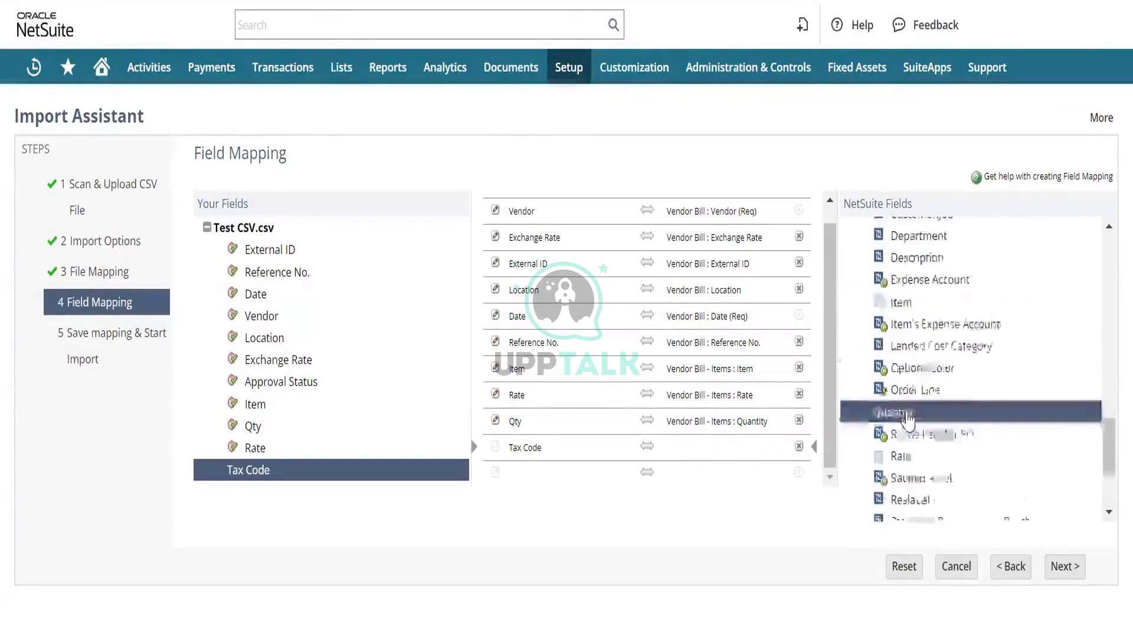
scroll(907, 420, up, 5)
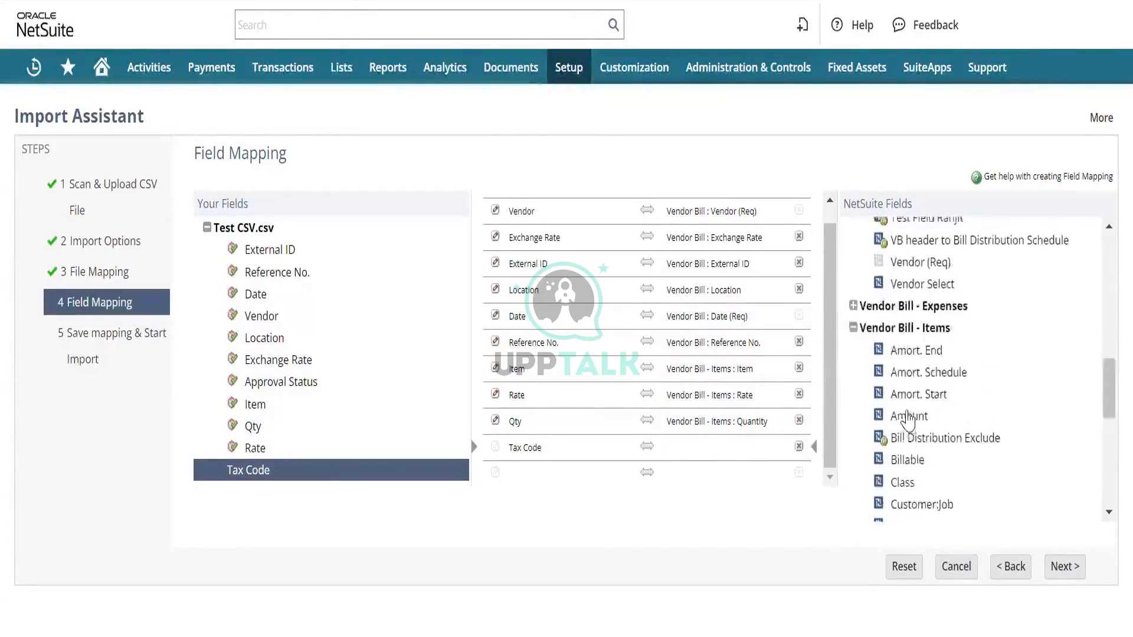
scroll(907, 420, down, 3)
scroll(907, 420, down, 5)
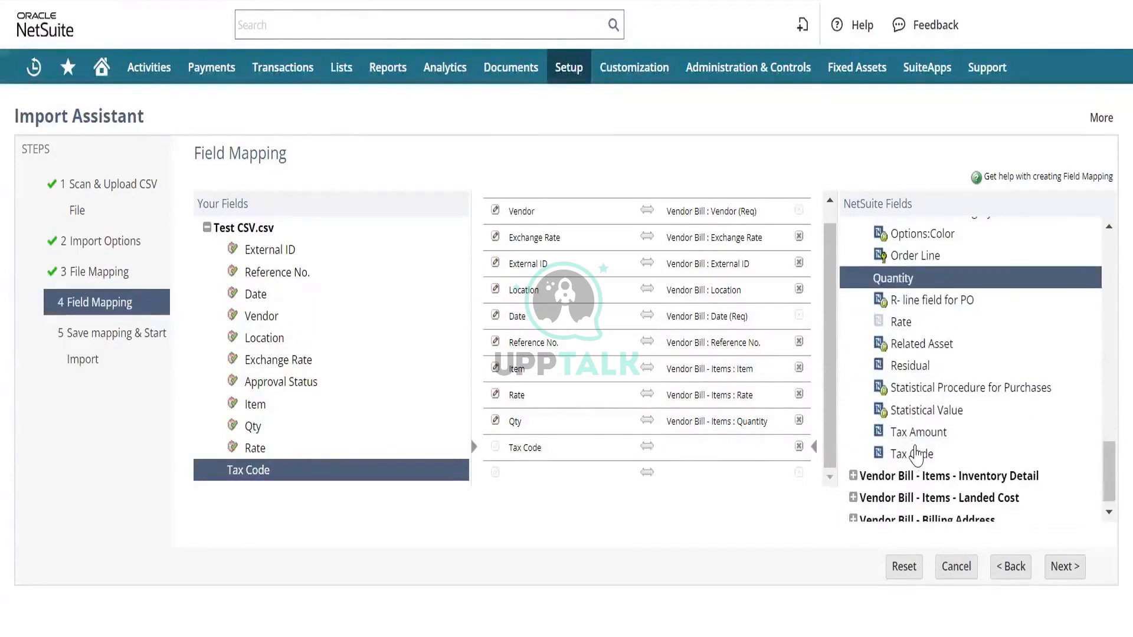
click(915, 453)
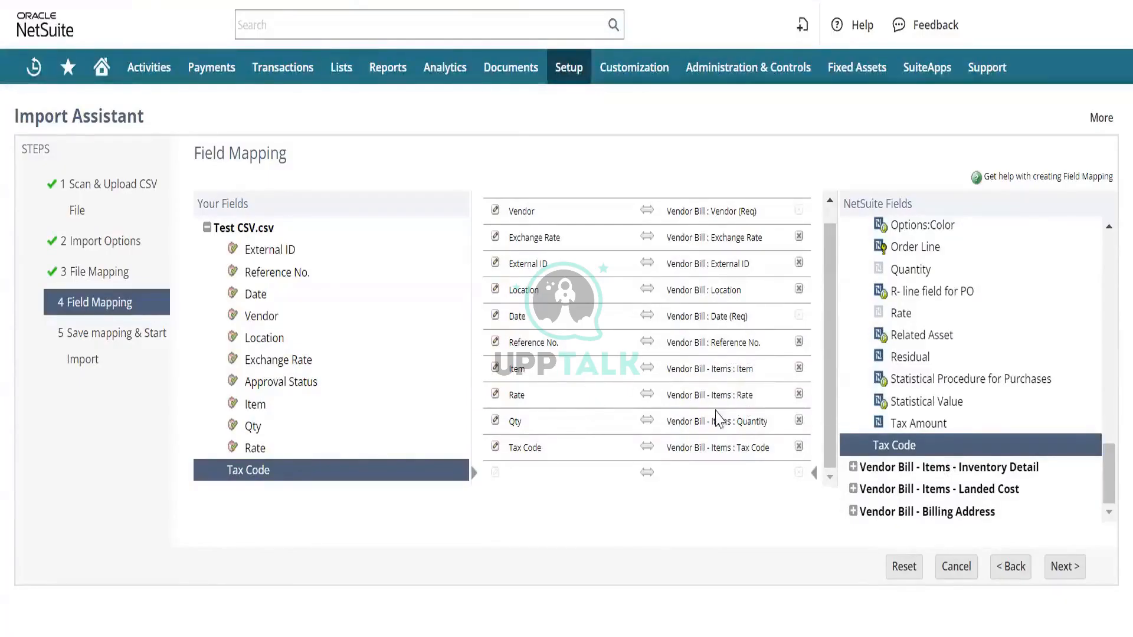
- Set the reference type of the mapped Vendor field to Internal ID
scroll(548, 283, up, 1)
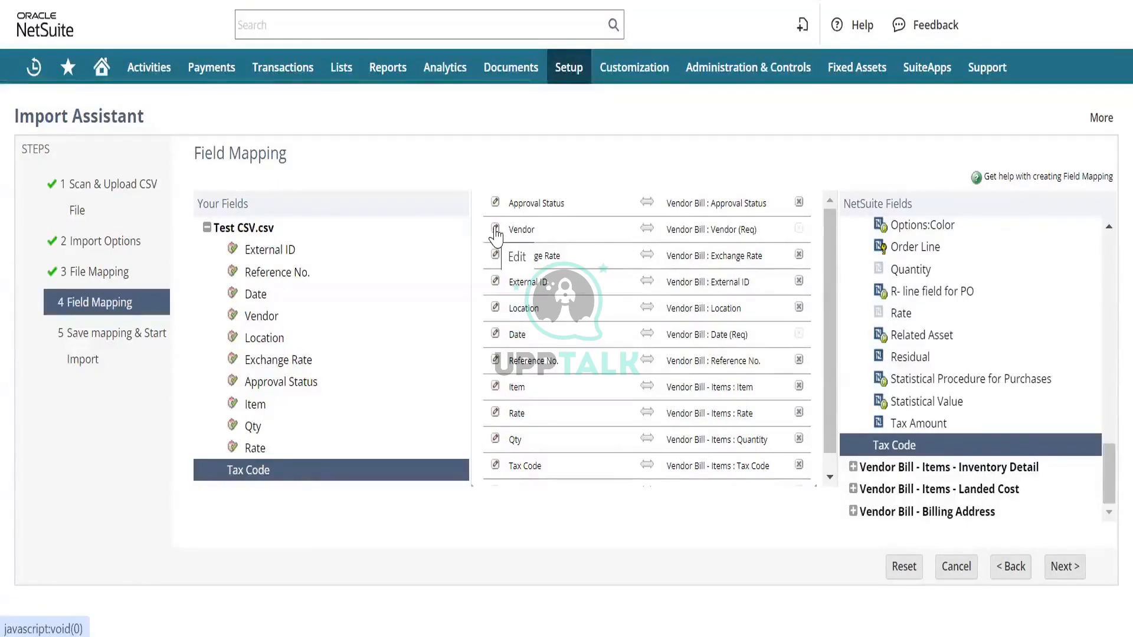
click(495, 235)
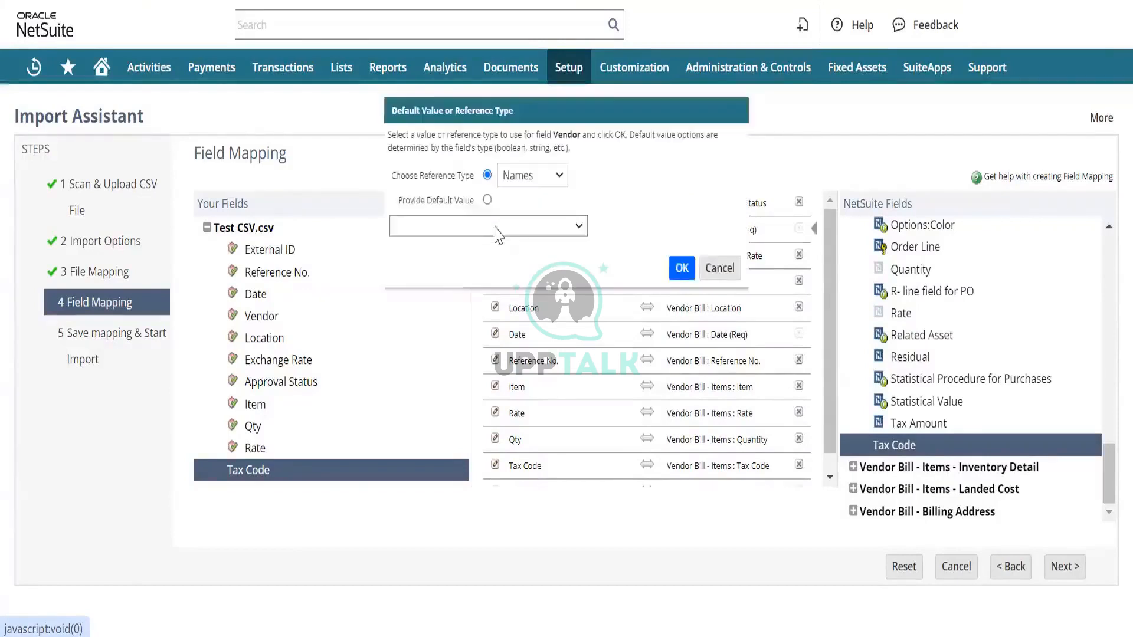
click(528, 180)
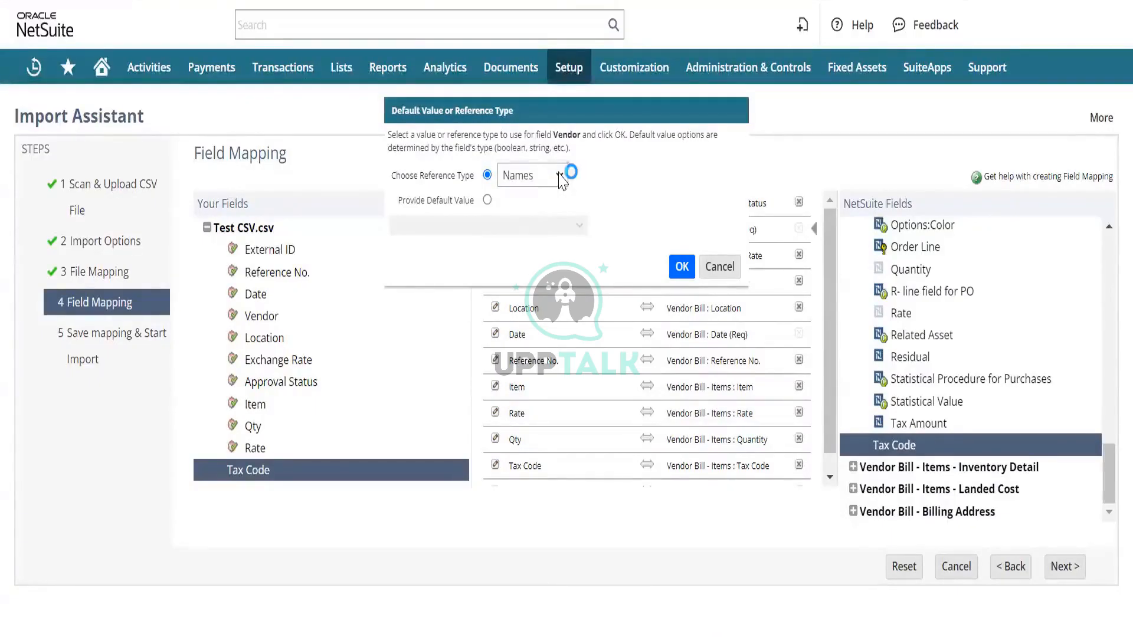
click(559, 176)
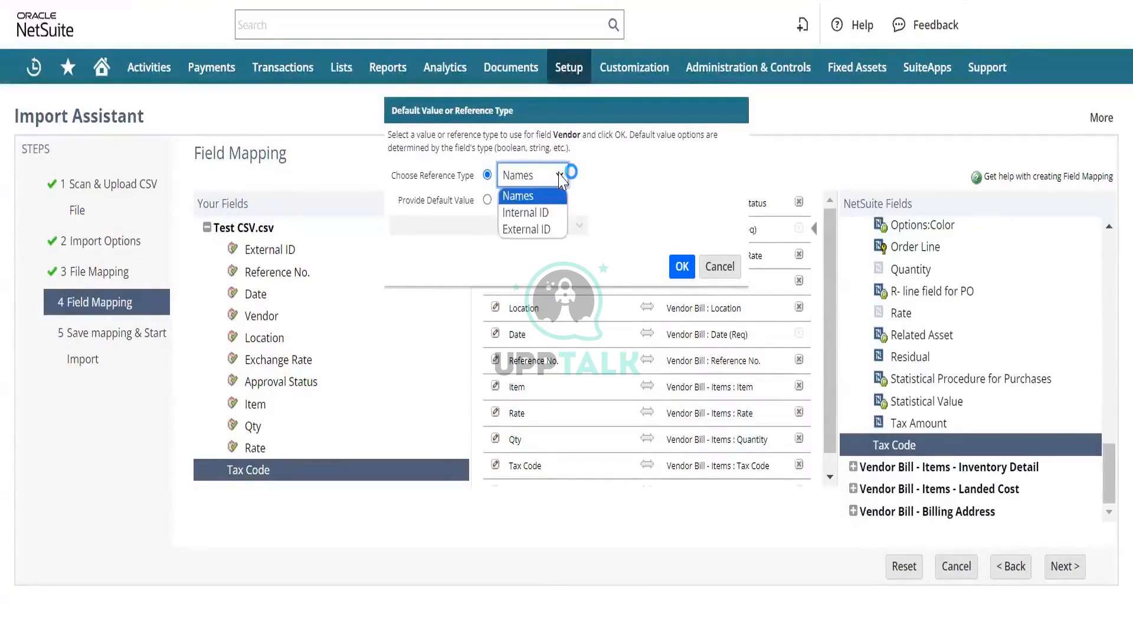
click(547, 214)
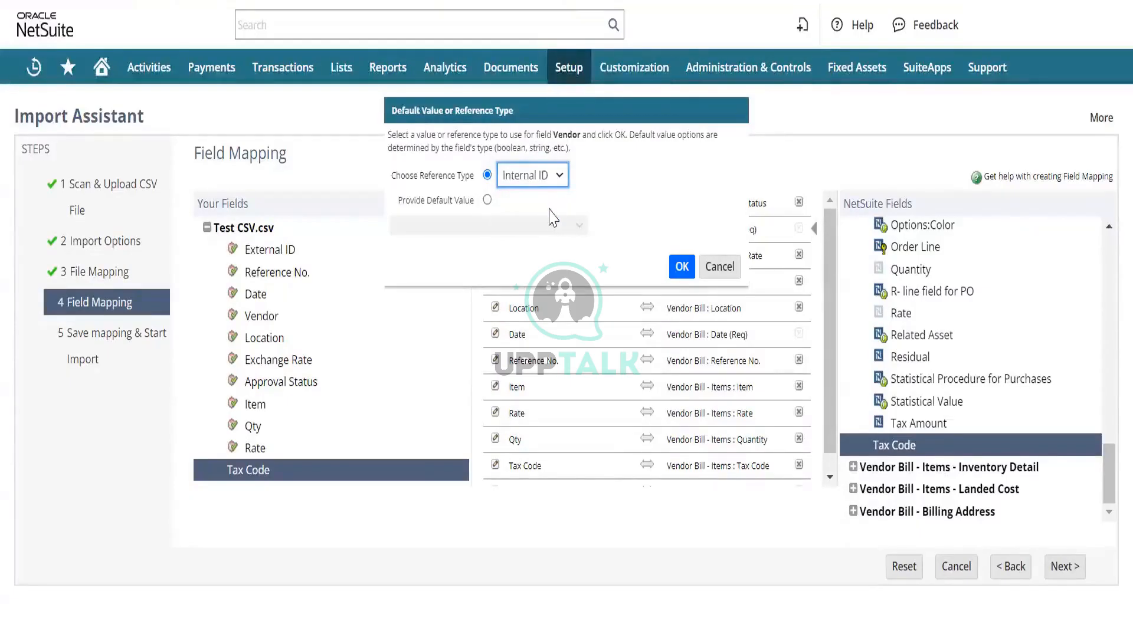
click(683, 269)
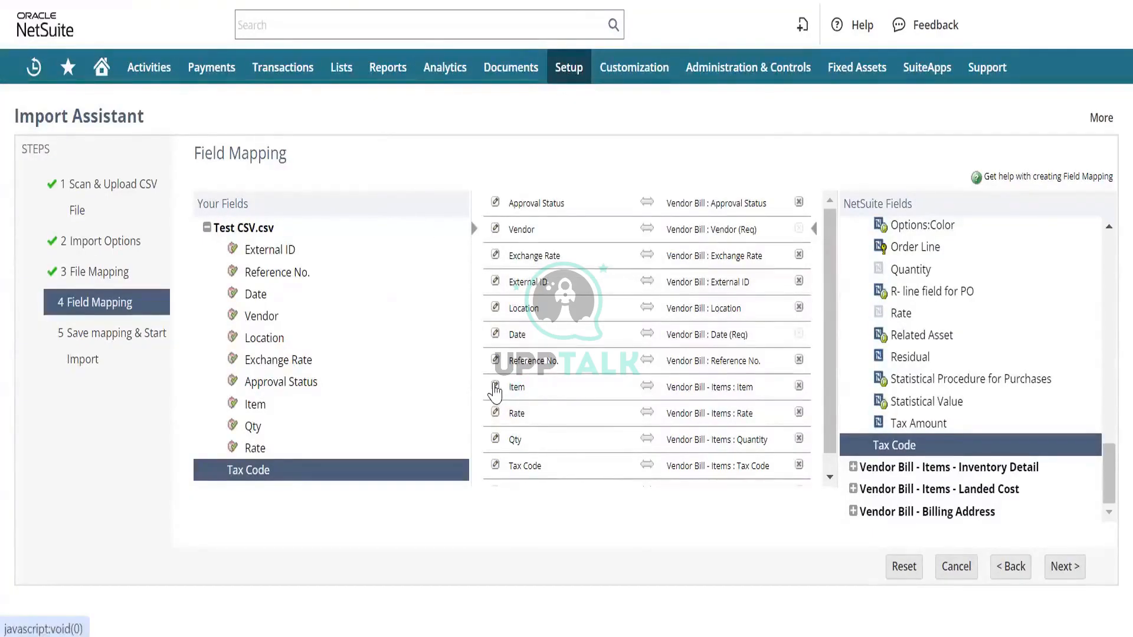
- Set the reference type of the mapped Item field to Internal ID
click(496, 389)
click(496, 389)
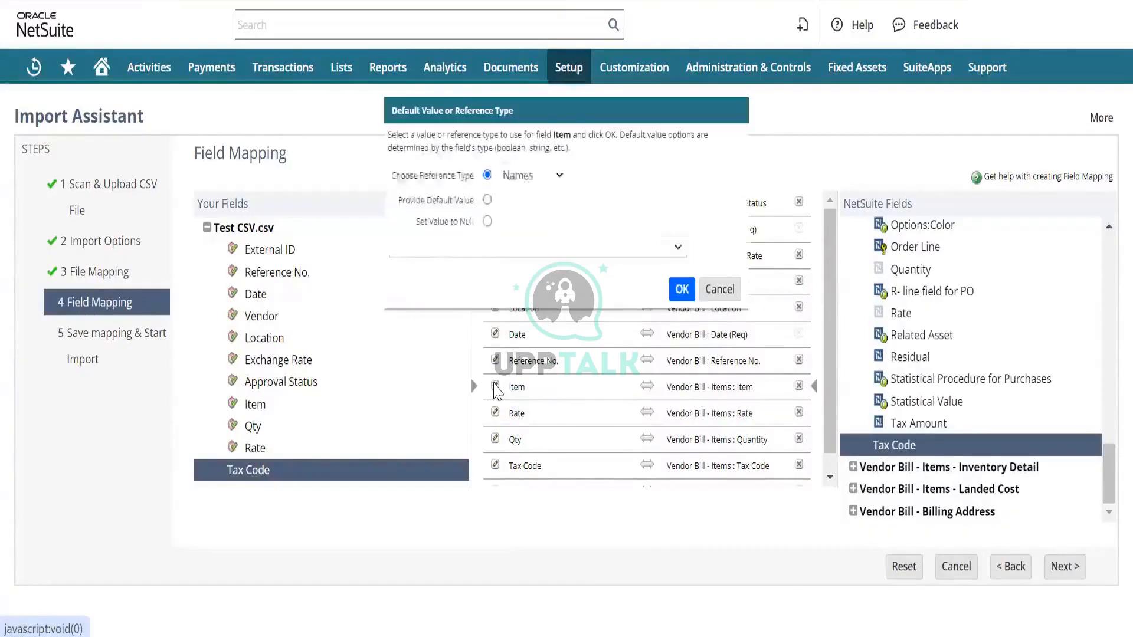
click(541, 176)
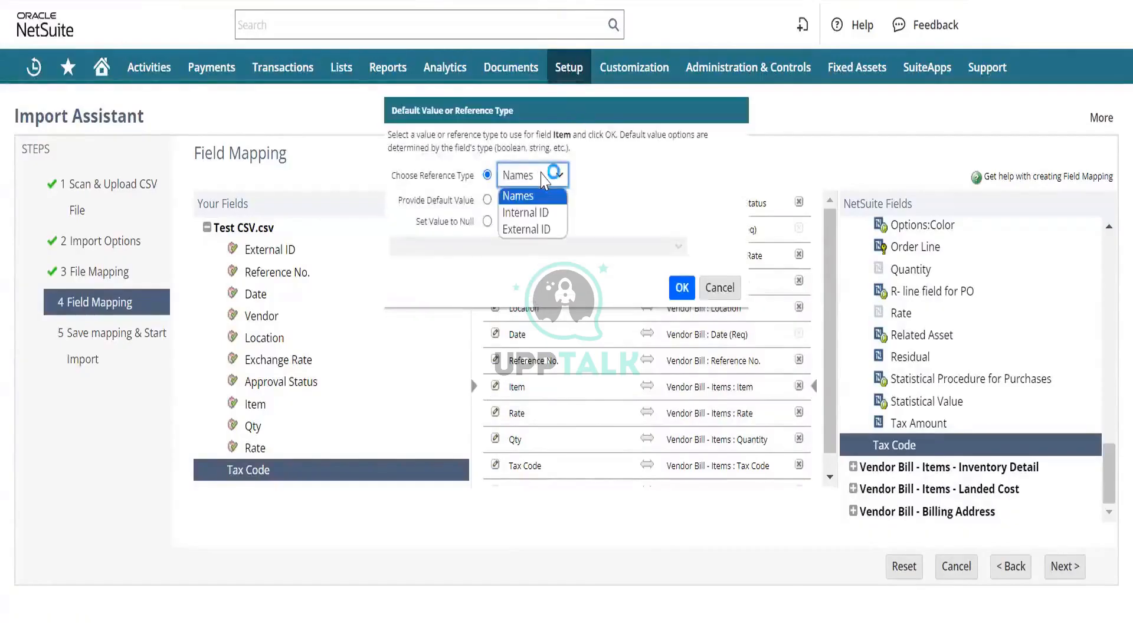
click(534, 212)
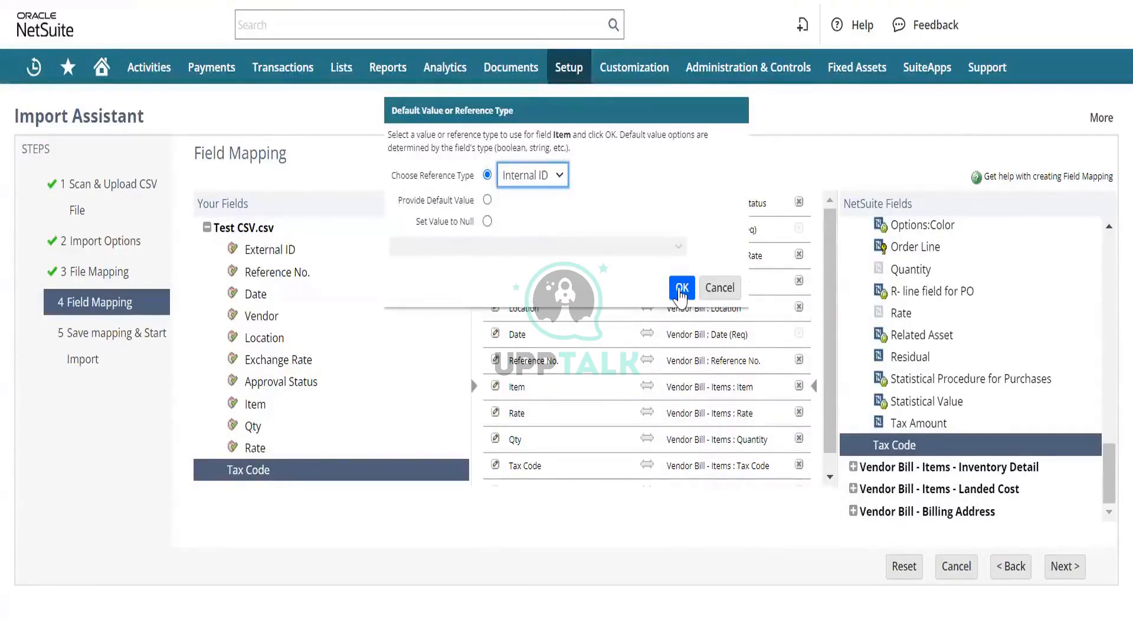
click(681, 289)
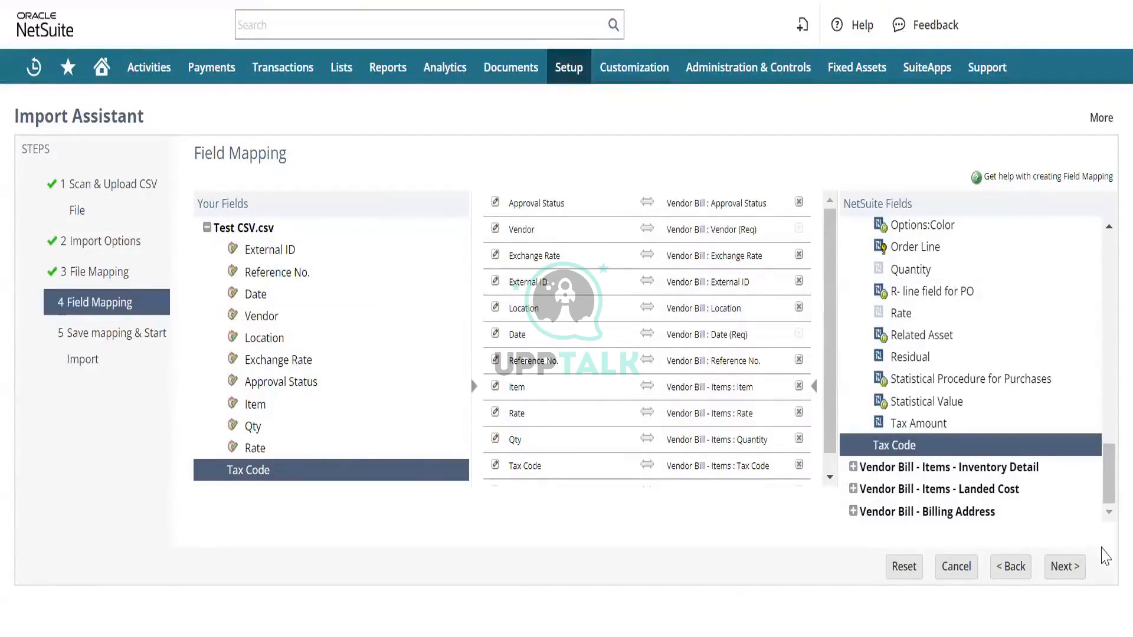
- Try to continue past the field mapping, then return to it through the import options with data handling kept at Add
click(1067, 568)
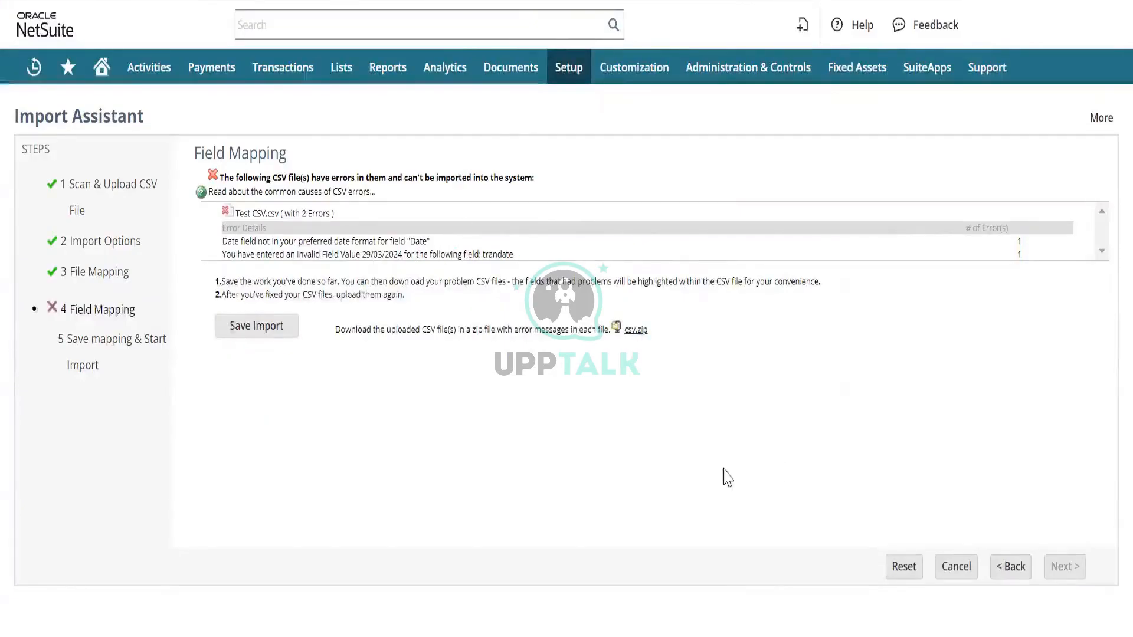
click(1003, 570)
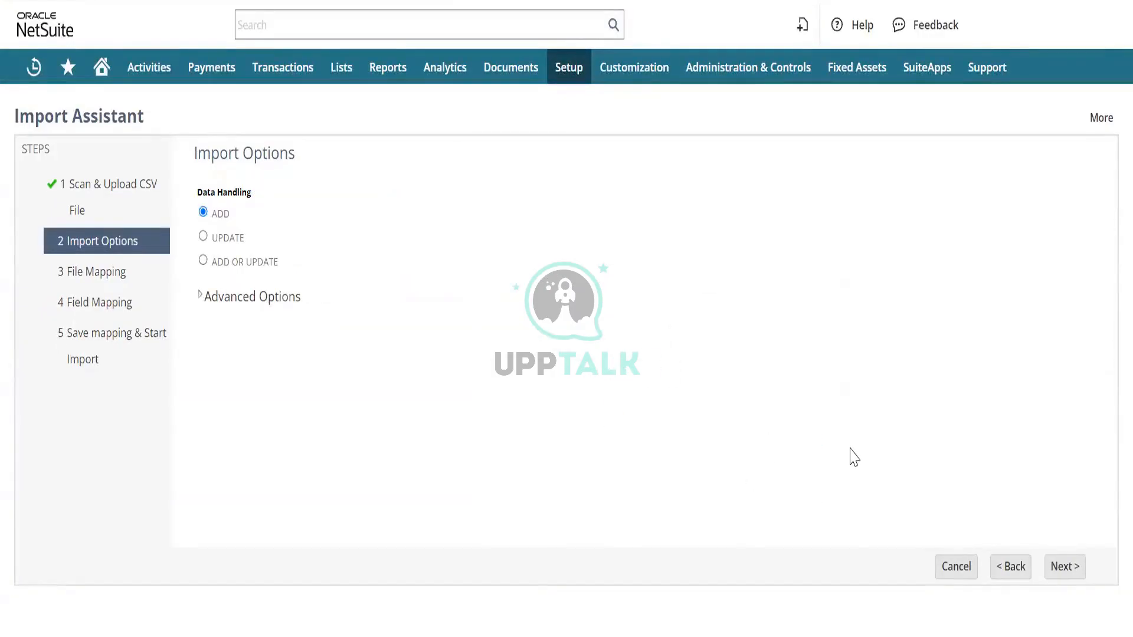
click(1051, 563)
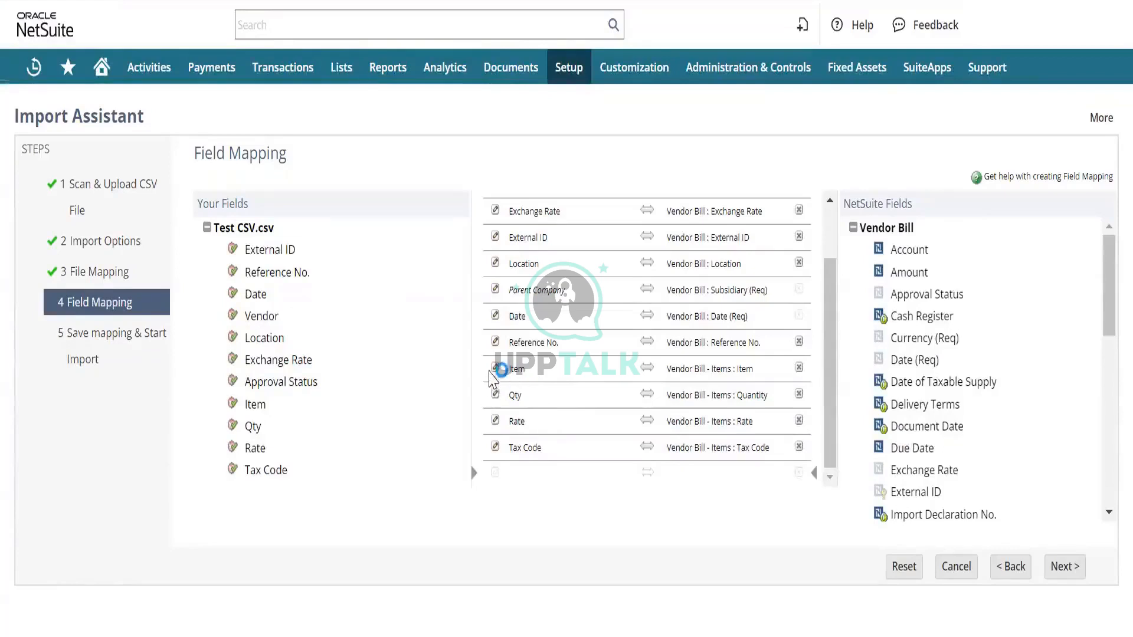
- Check the reference type of the mapped Item field and keep Internal ID
click(498, 370)
click(498, 370)
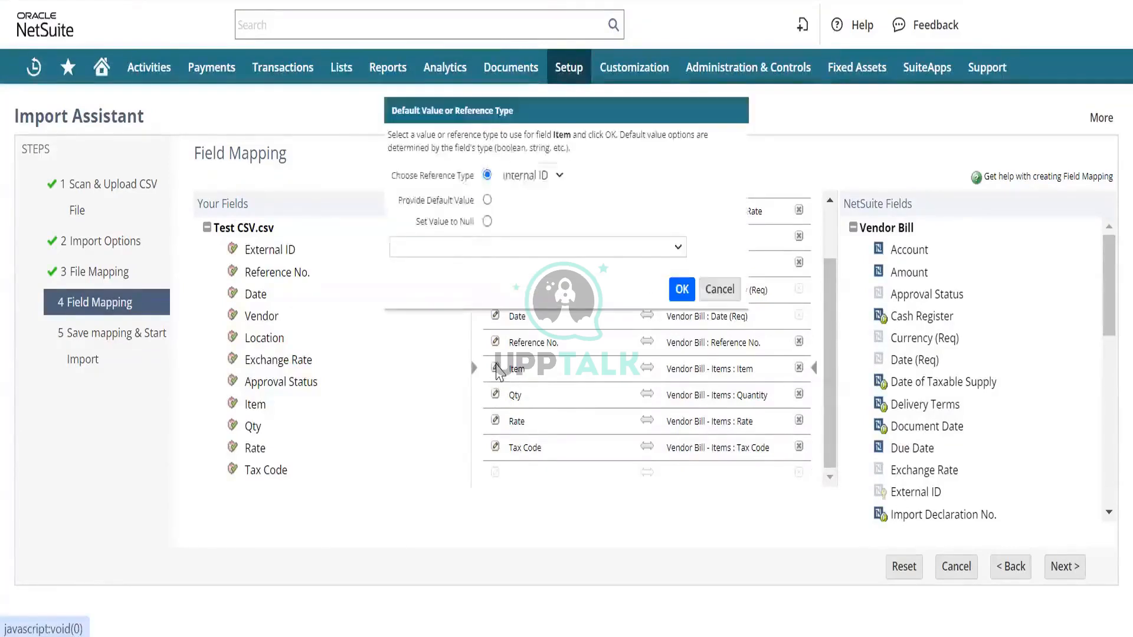
click(676, 286)
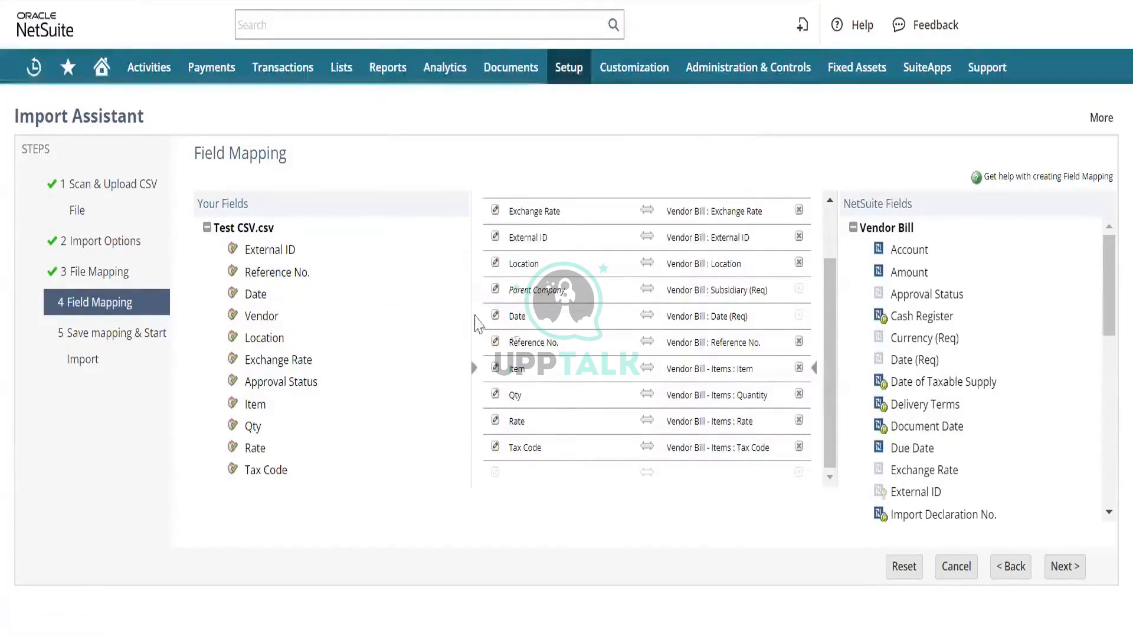
- Replace the CSV column mapped to the required Vendor Bill Date field with the default value 3/28/2024
click(497, 318)
click(497, 319)
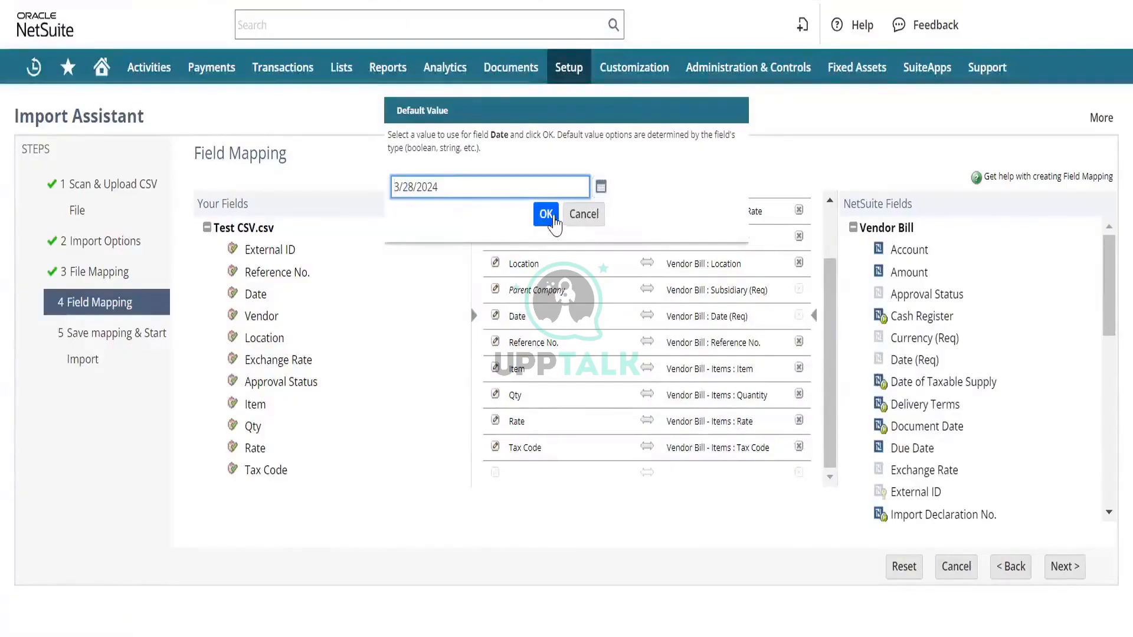
click(550, 219)
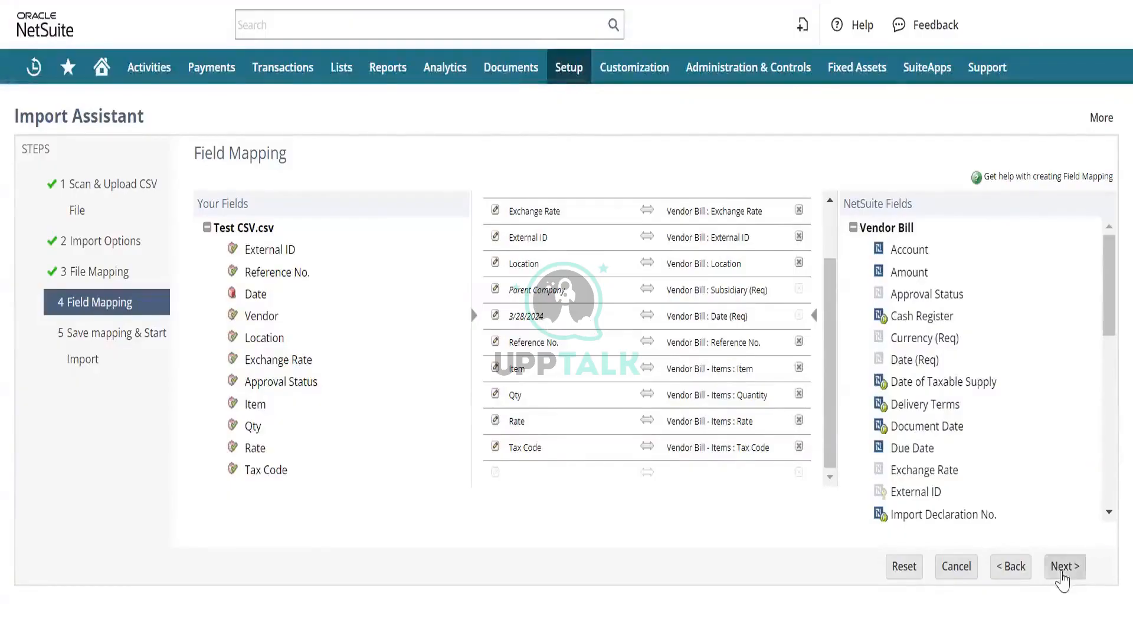
- Continue to the final import stage, name the import map "Training" plus the trainee's name, and save and run the import
click(1063, 569)
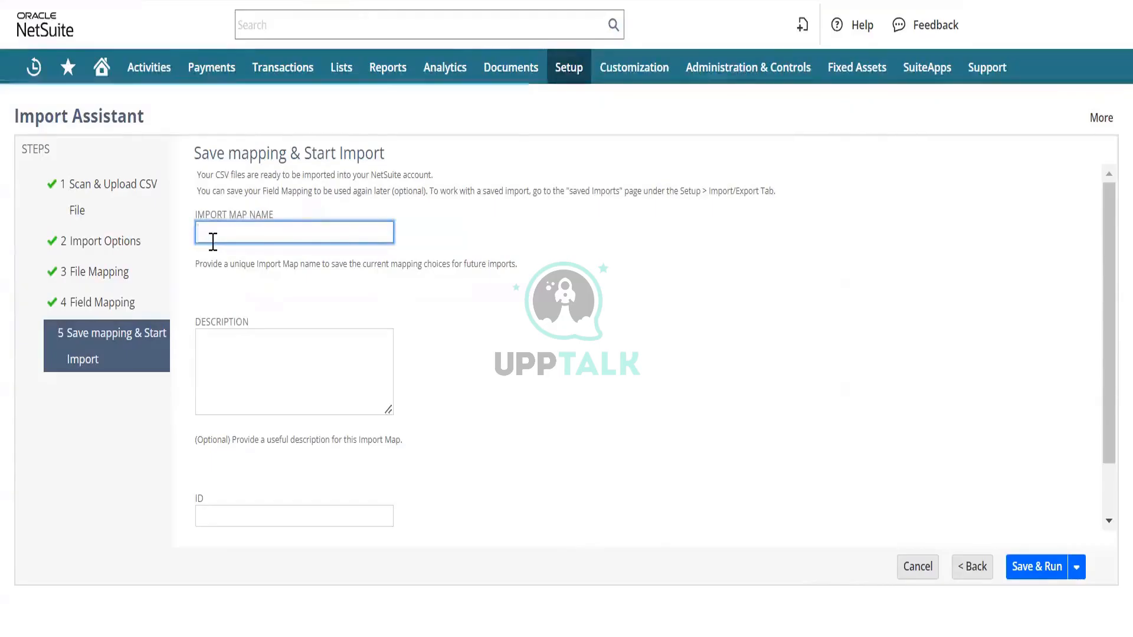
text(r)
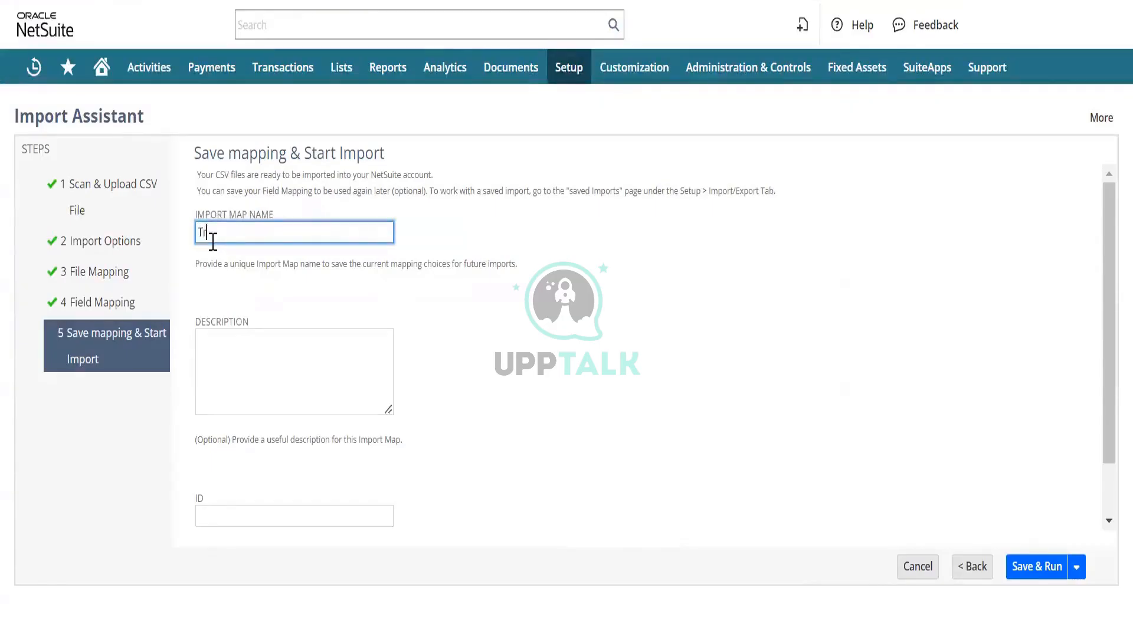
text(aining B)
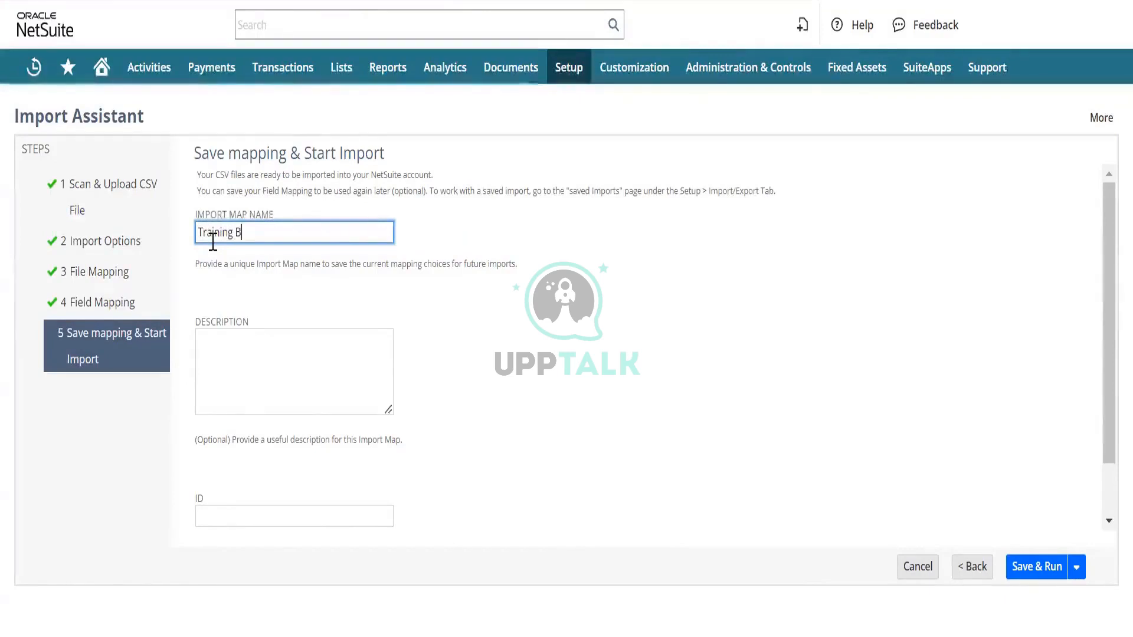
text(indu)
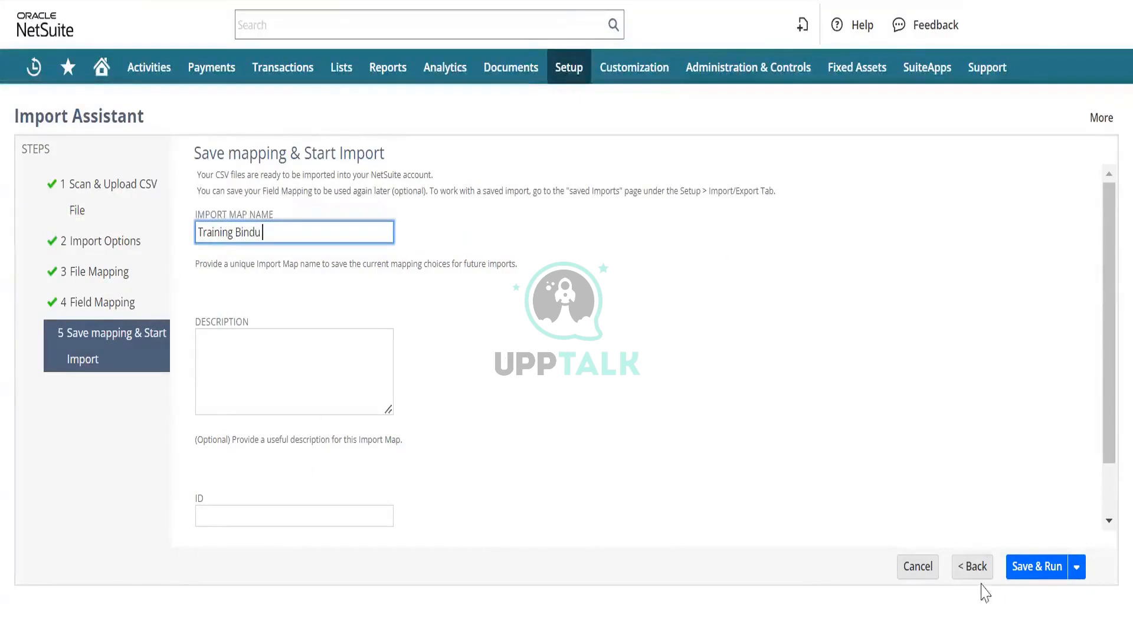
click(1038, 570)
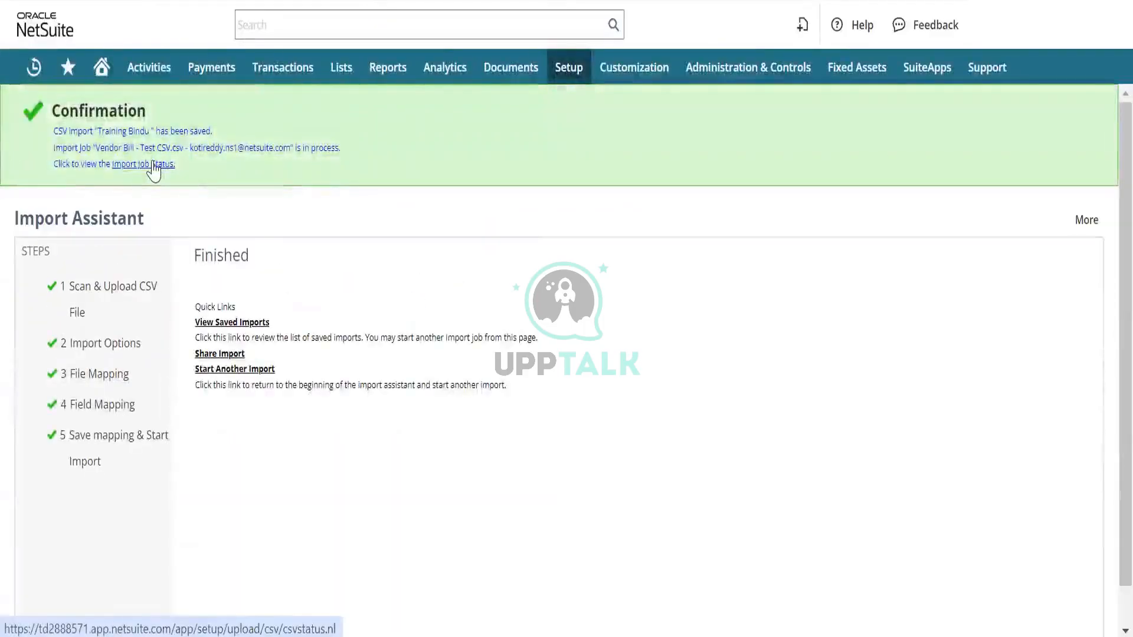
- Open the import job status list and refresh it to check the vendor bill import
click(153, 165)
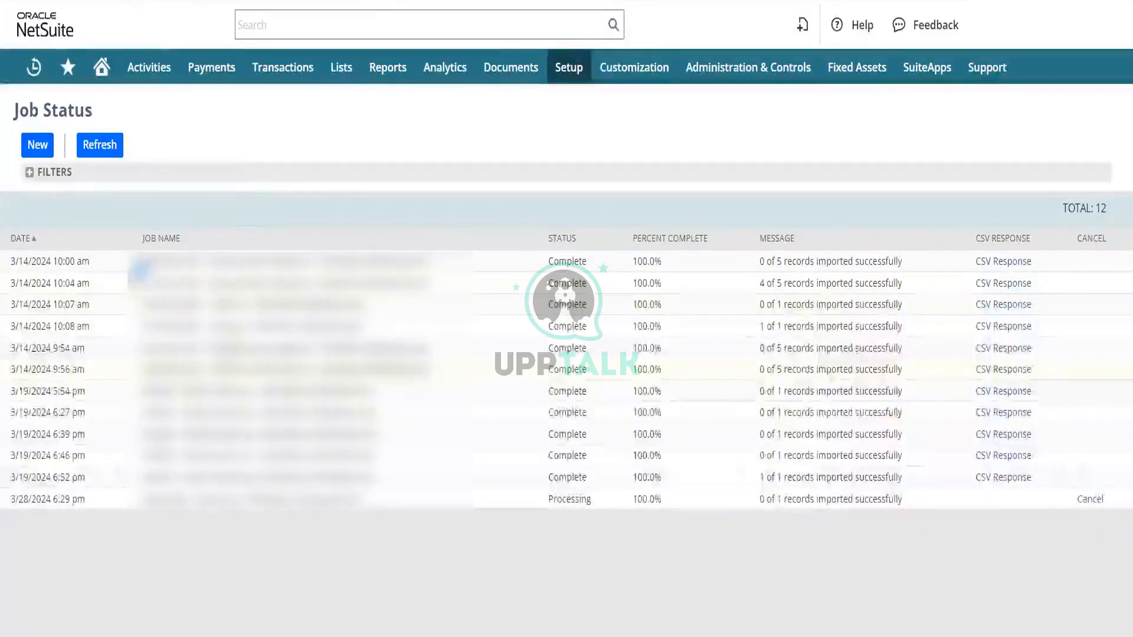
click(95, 146)
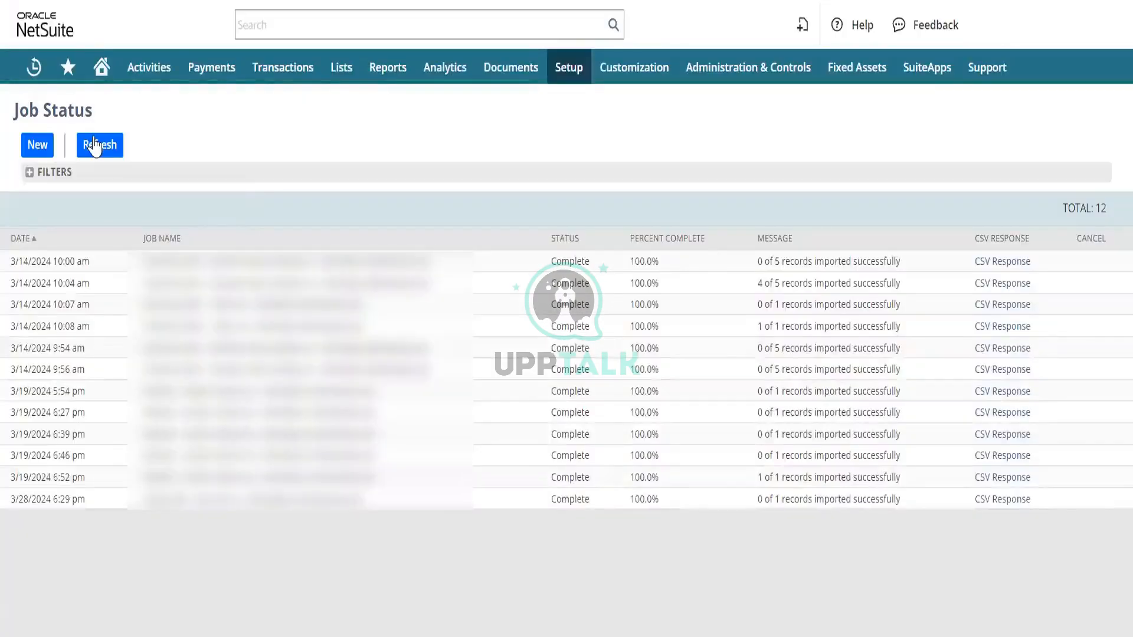
click(94, 146)
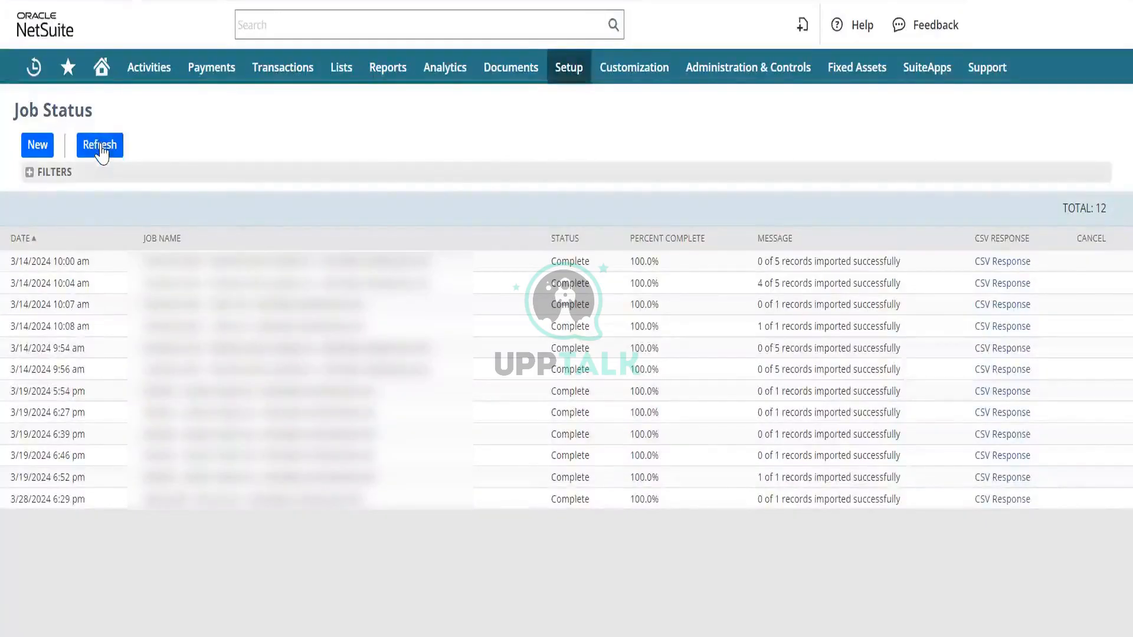
click(101, 153)
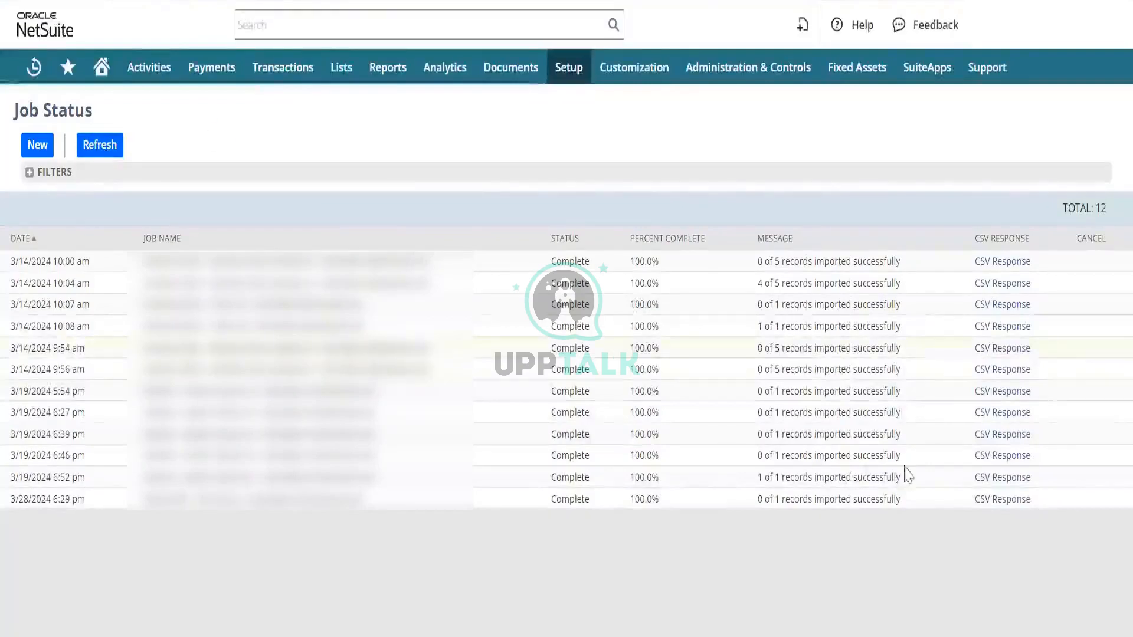
- Open the CSV response of the 3/28/2024 6:29 pm job in Excel without confirming data conversions, and read row 2's error and vendor
click(997, 501)
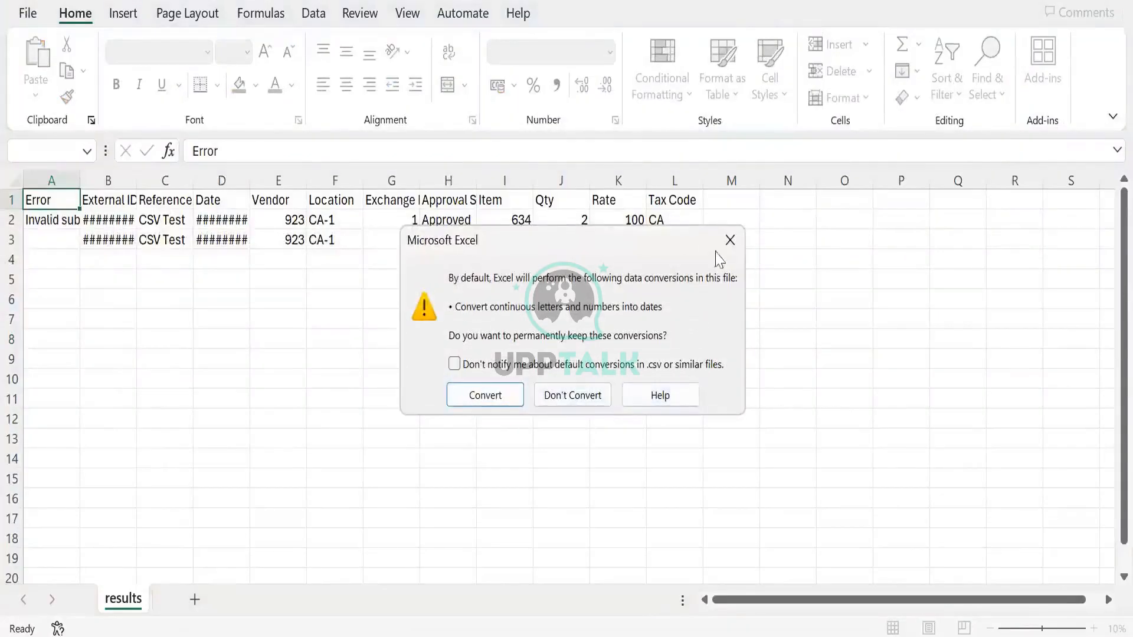
click(730, 240)
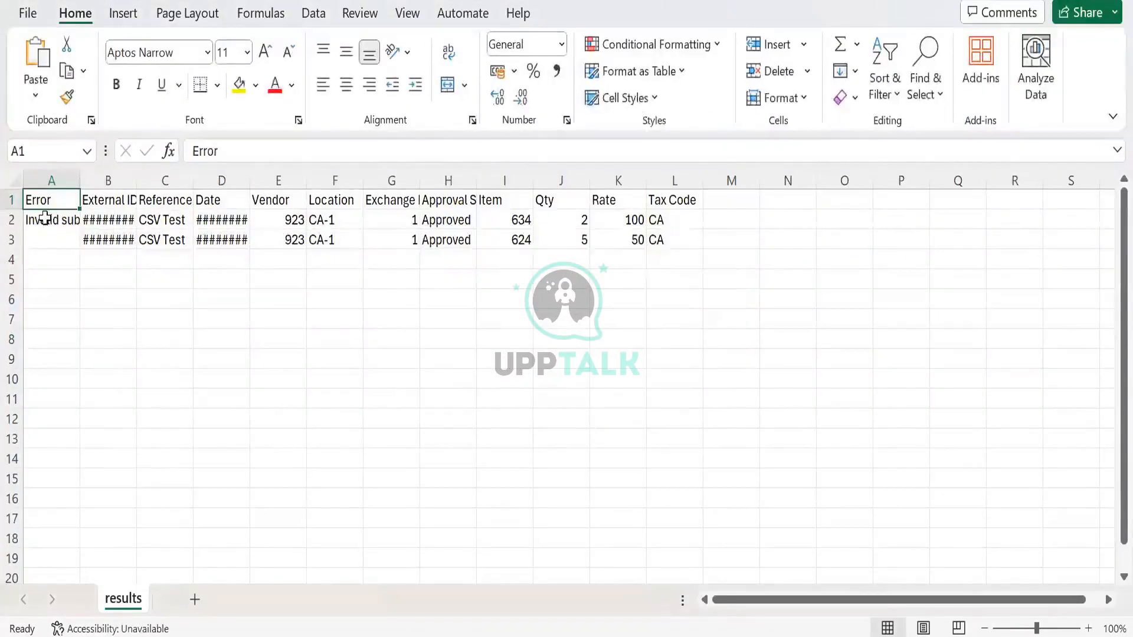
click(44, 217)
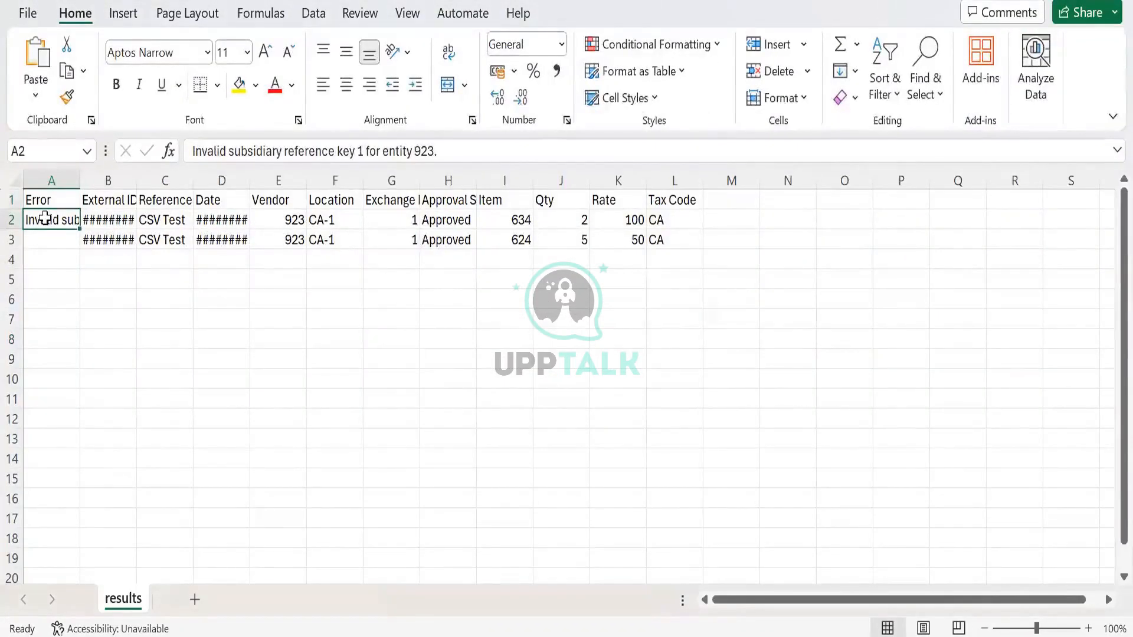
click(278, 215)
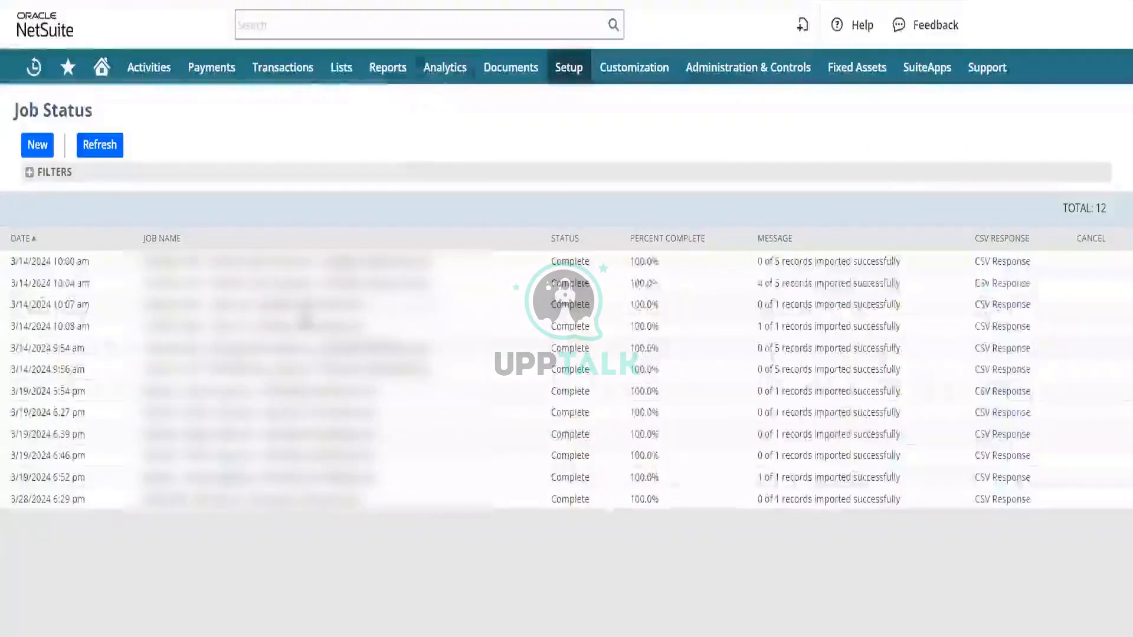
- Switch to NetSuite and open a new vendor bill entry form in a separate browser tab
mouse_move(275, 74)
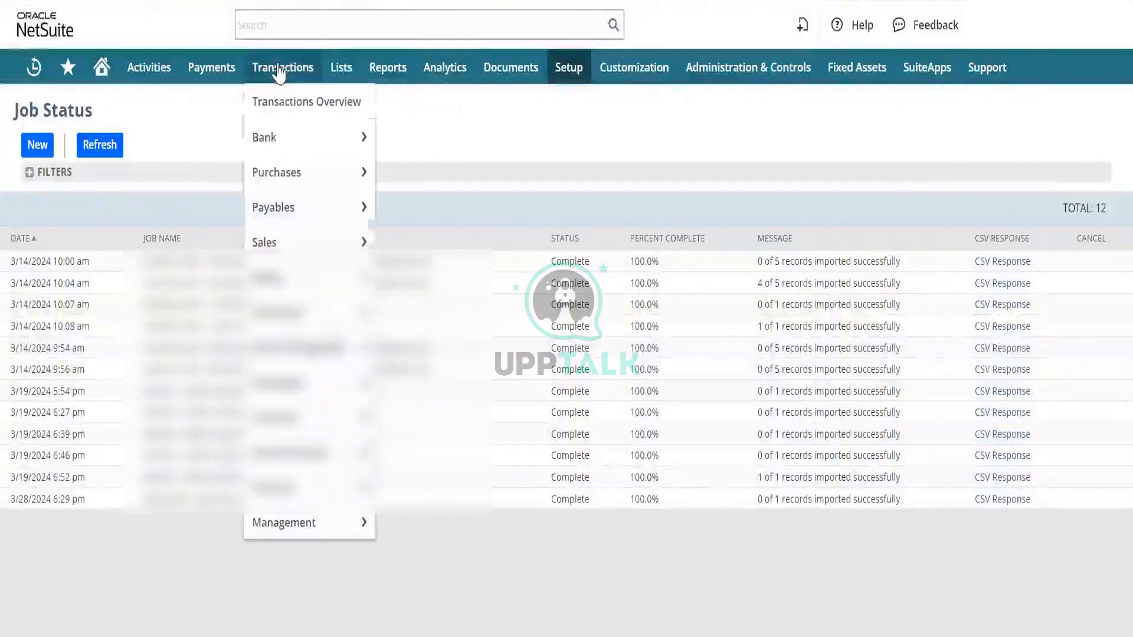
mouse_move(323, 217)
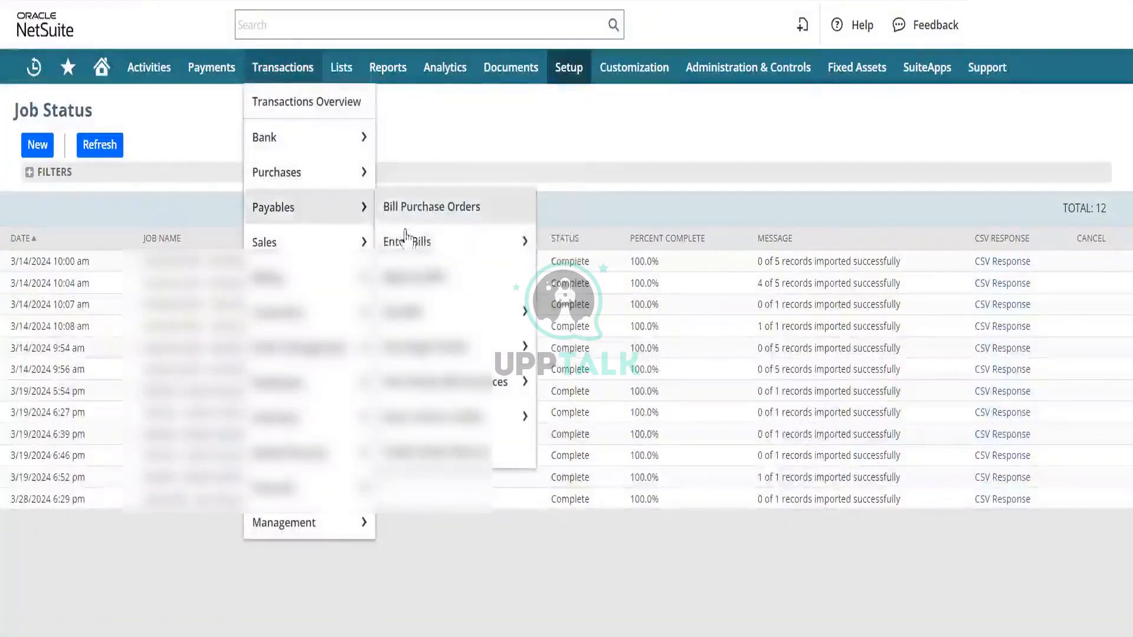
right_click(432, 242)
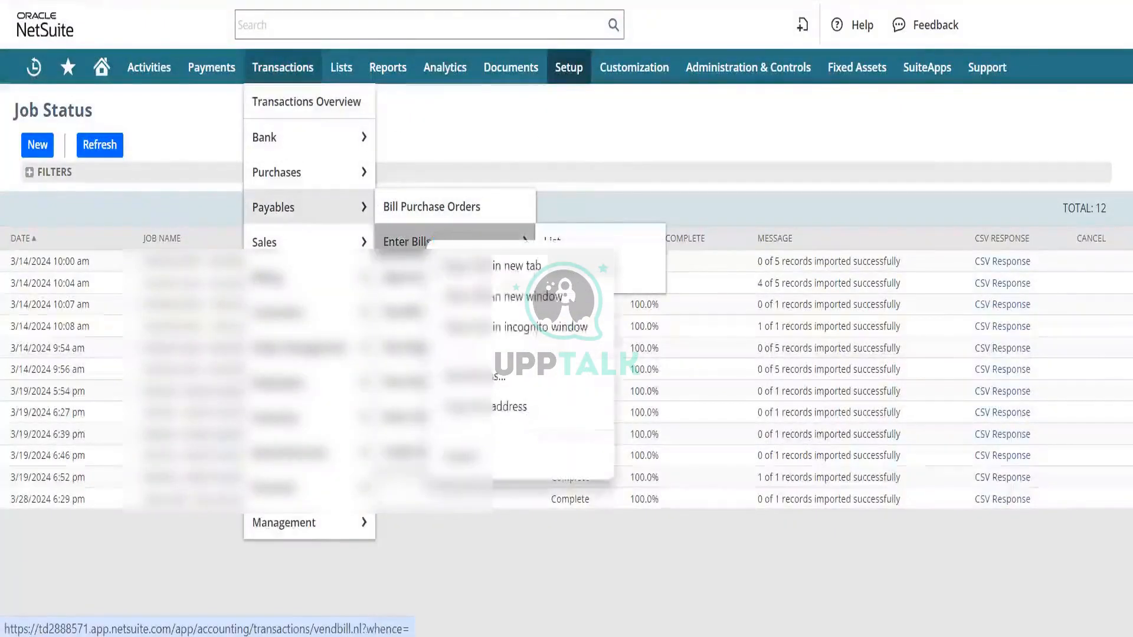
click(496, 273)
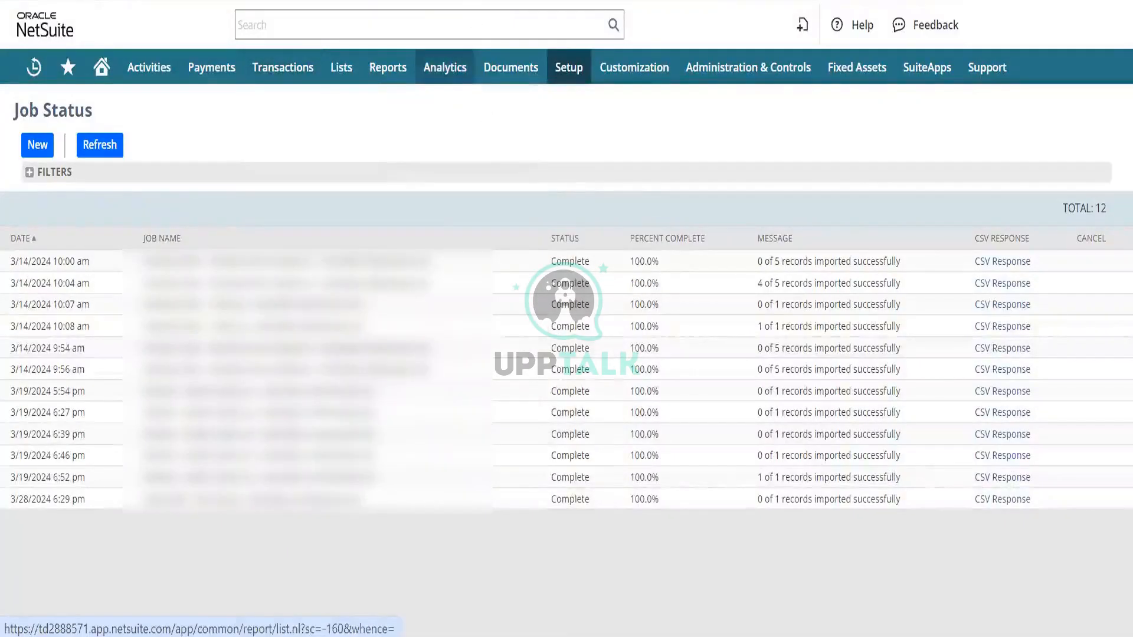
click(481, 1)
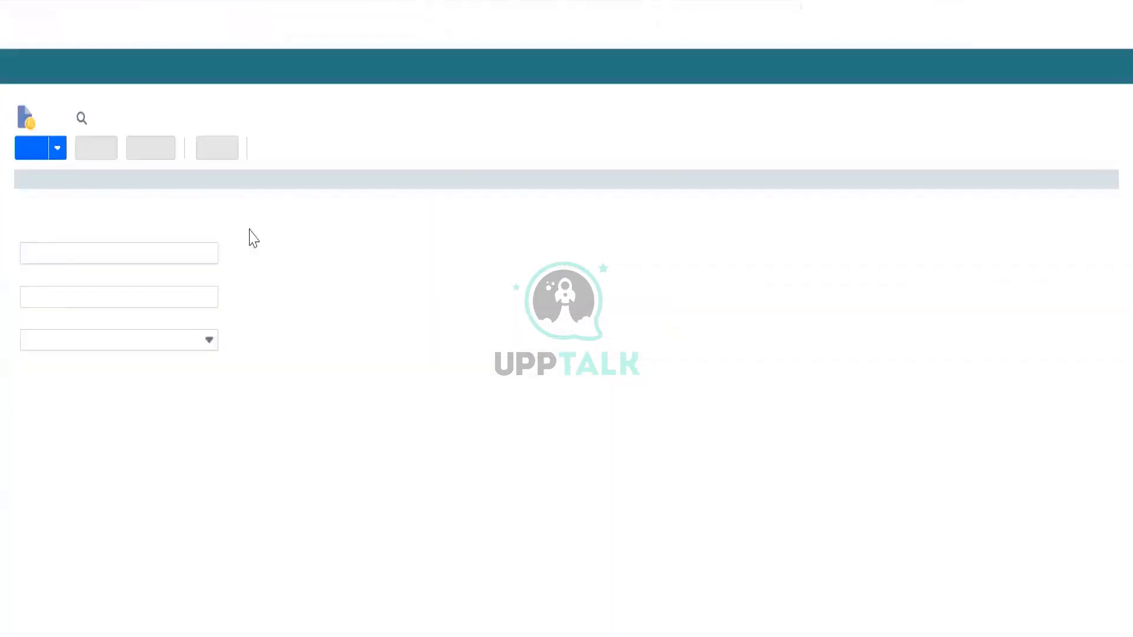
- Set the bill's vendor to Purplo Consulting Inc. and check which subsidiaries are available for it
click(43, 351)
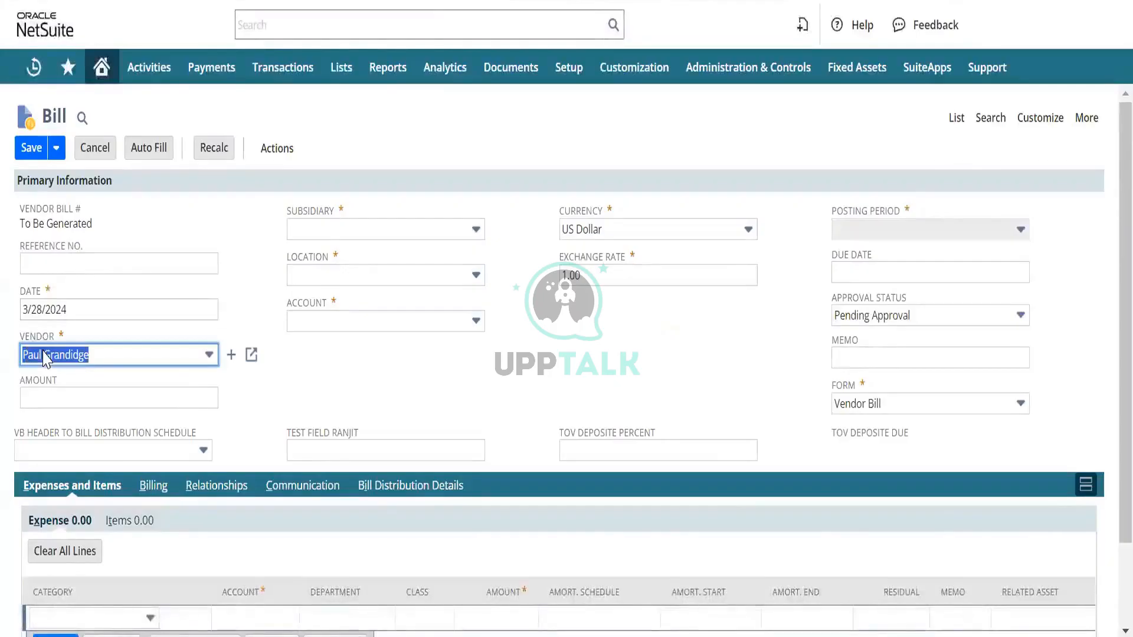
text(urple Consulting Inc.)
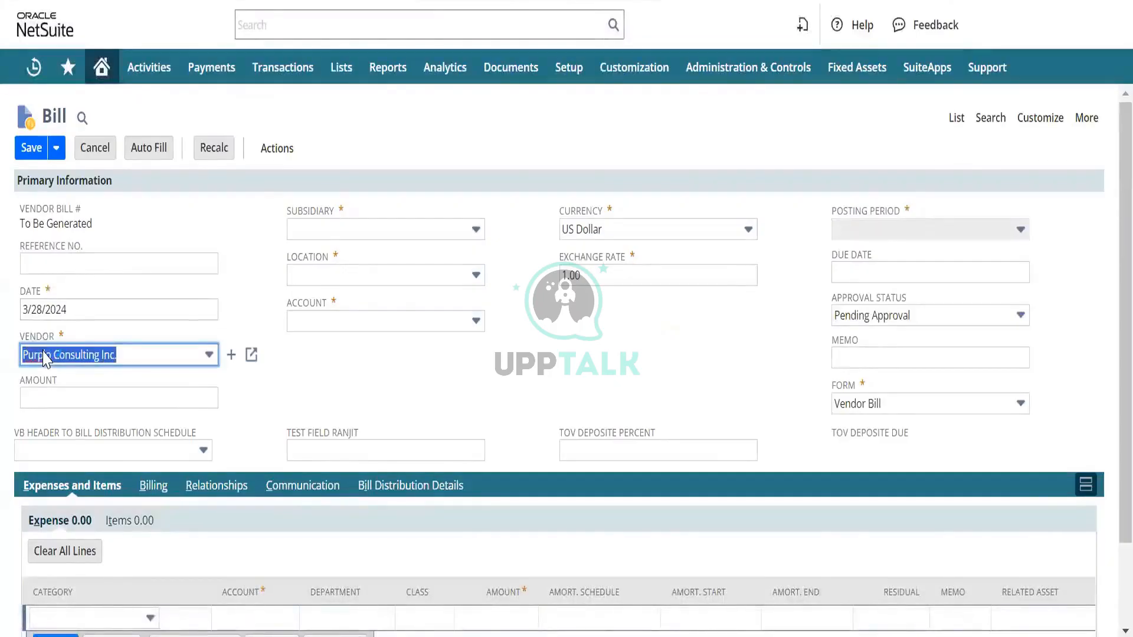
key(Tab)
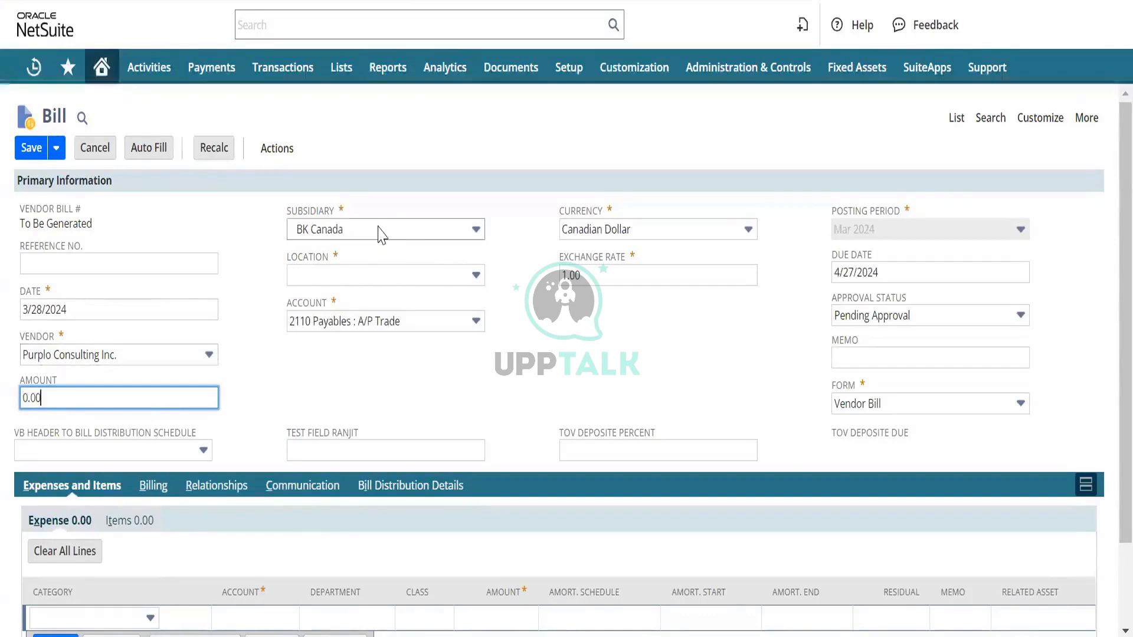
click(436, 235)
key(ctrl+c)
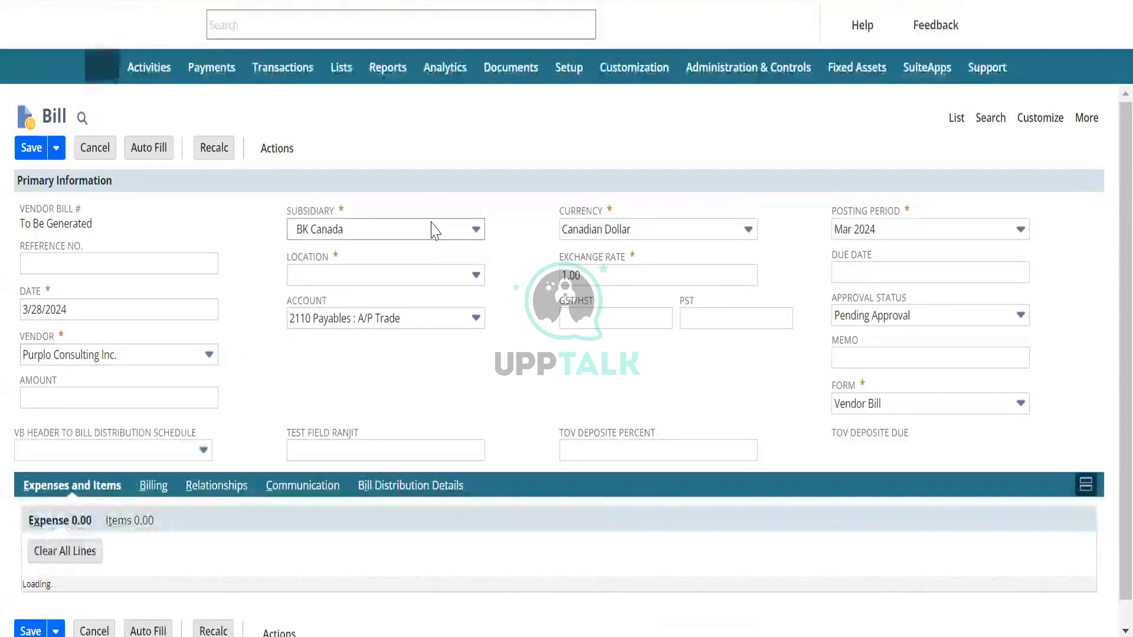
click(476, 230)
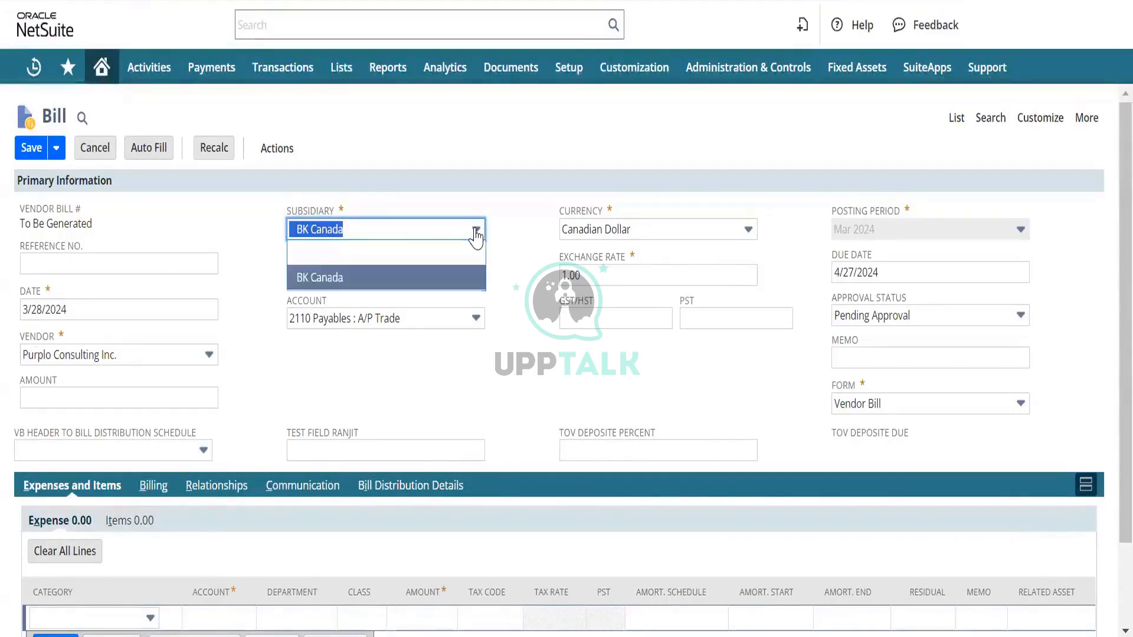
click(476, 233)
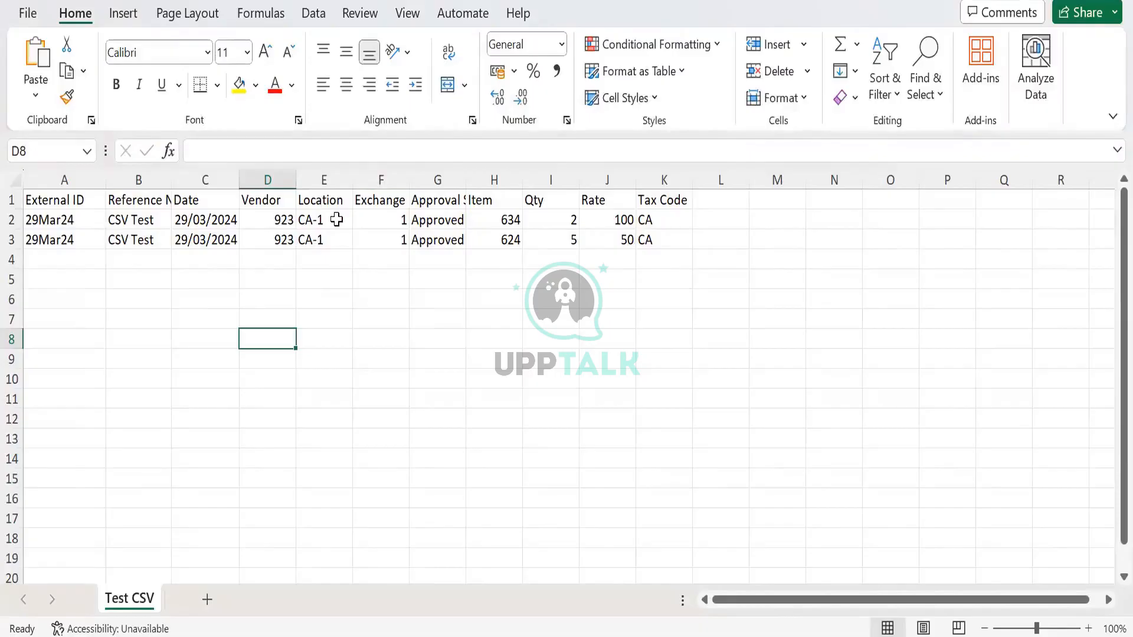
- In the Test CSV sheet in Excel, insert a column before Location and give it the header Subsidiary
click(319, 172)
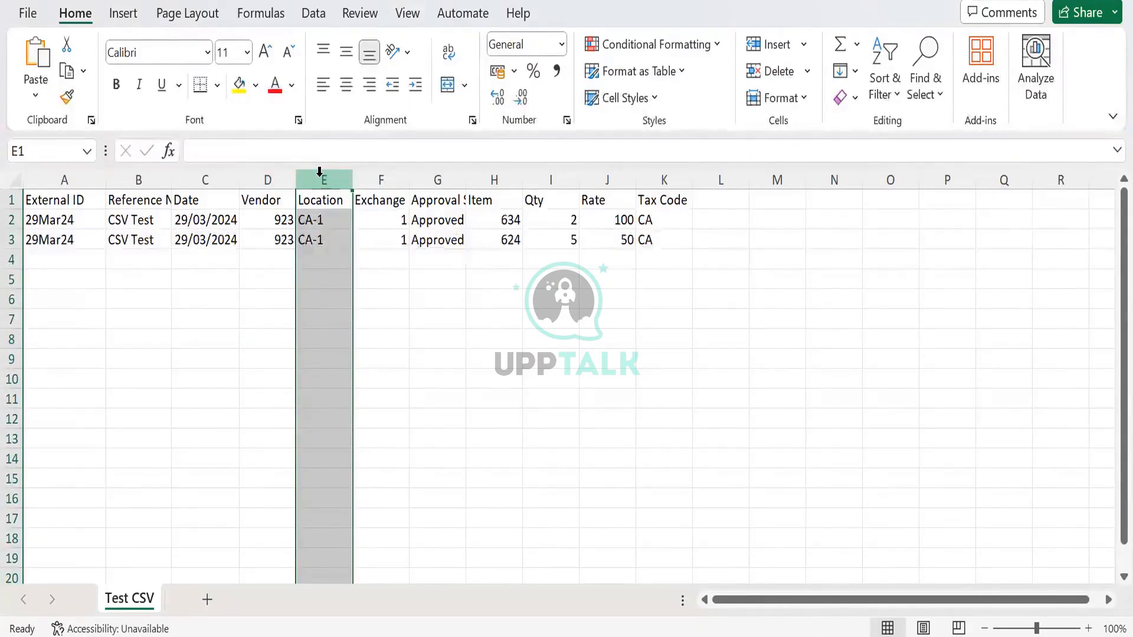
key(ctrl+shift+plus)
key(Down)
key(Up)
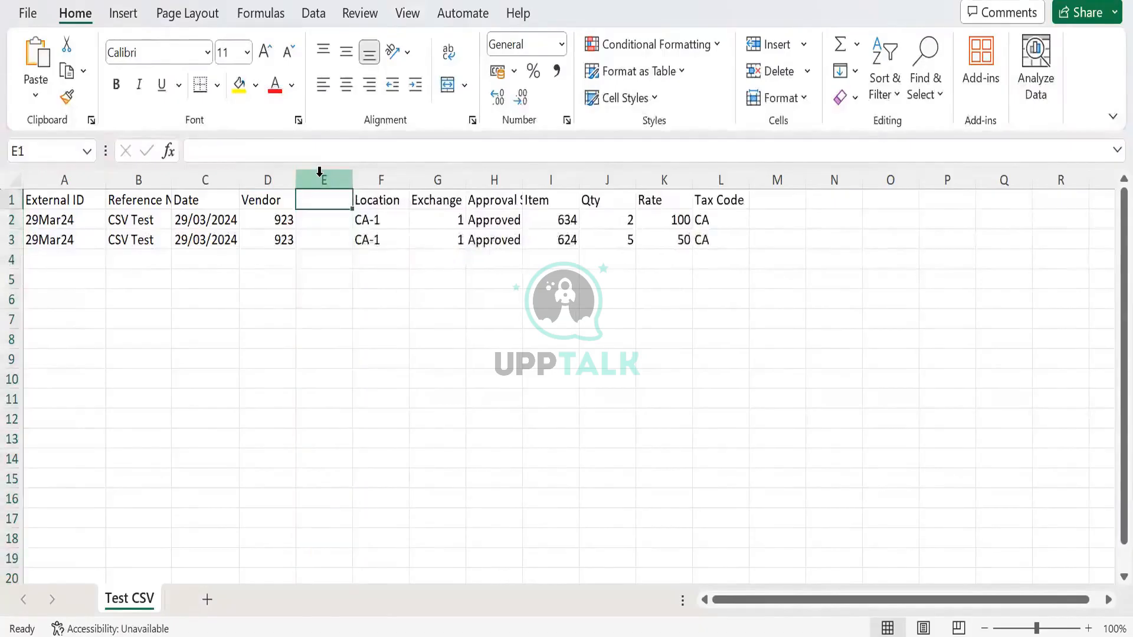
text(Subsi)
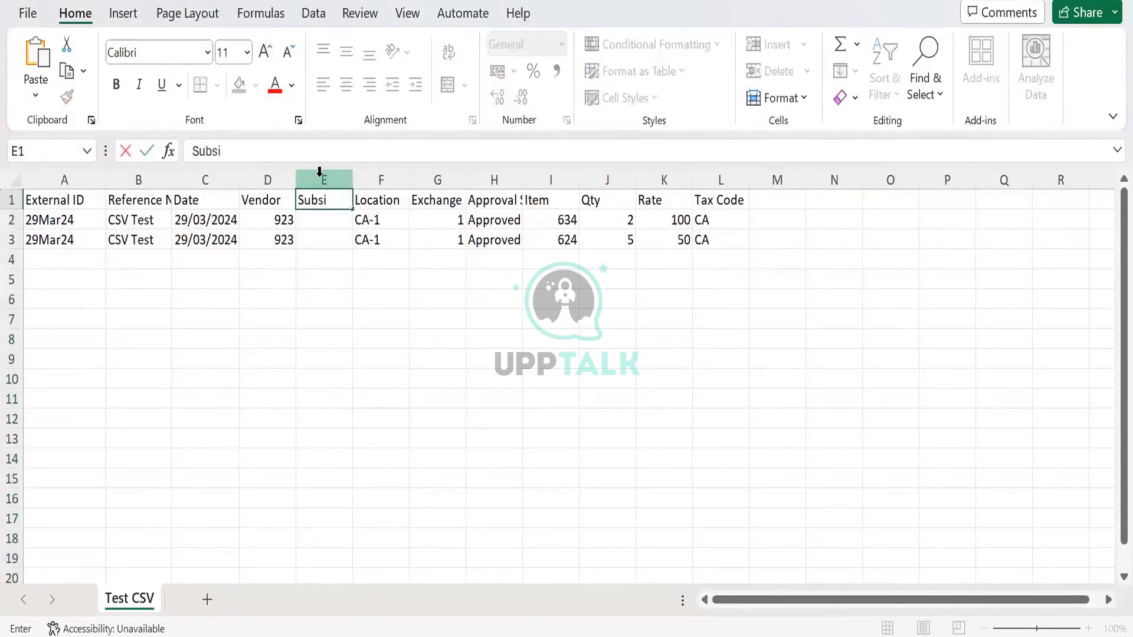
text(diary)
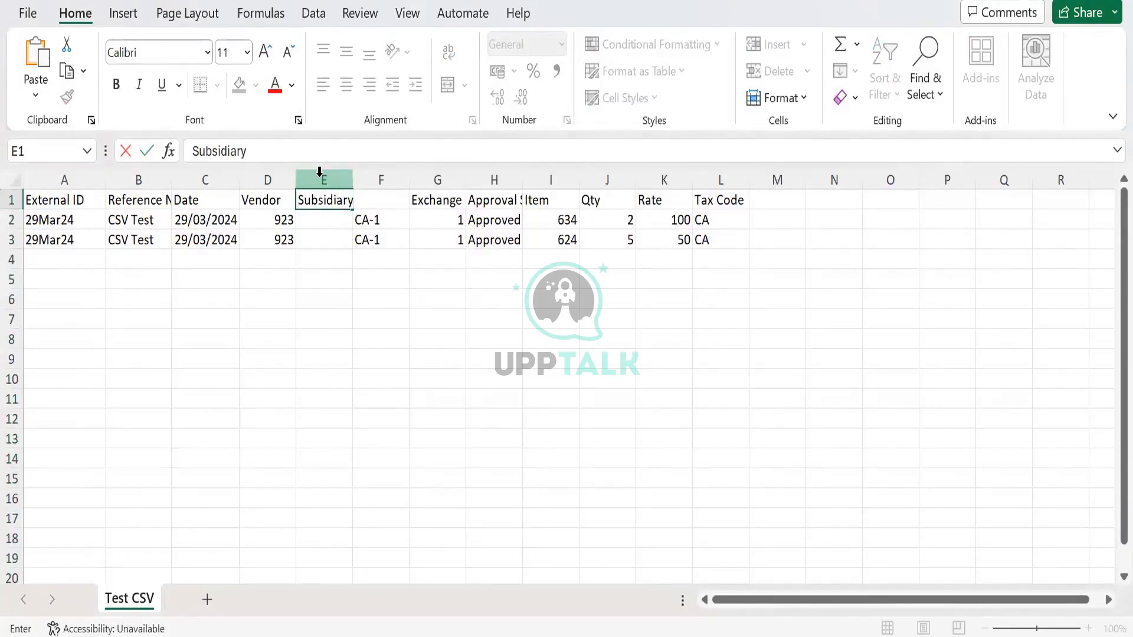
key(Return)
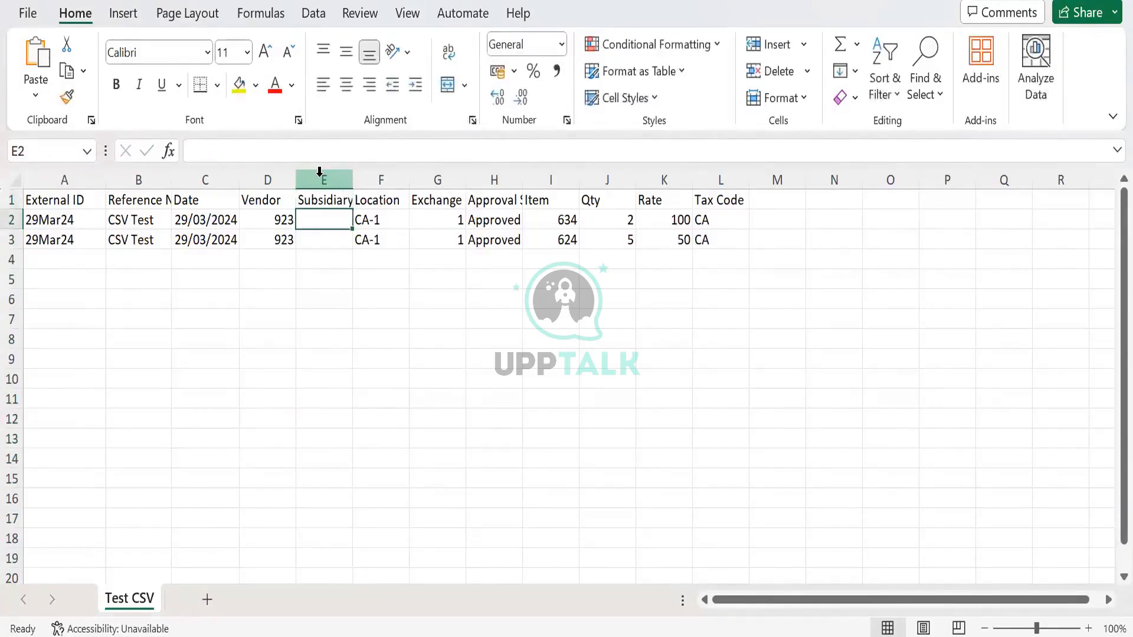
- Apply the custom date format mm/dd/yyyy to both dates in the Date column, cells C2 and C3
key(Down)
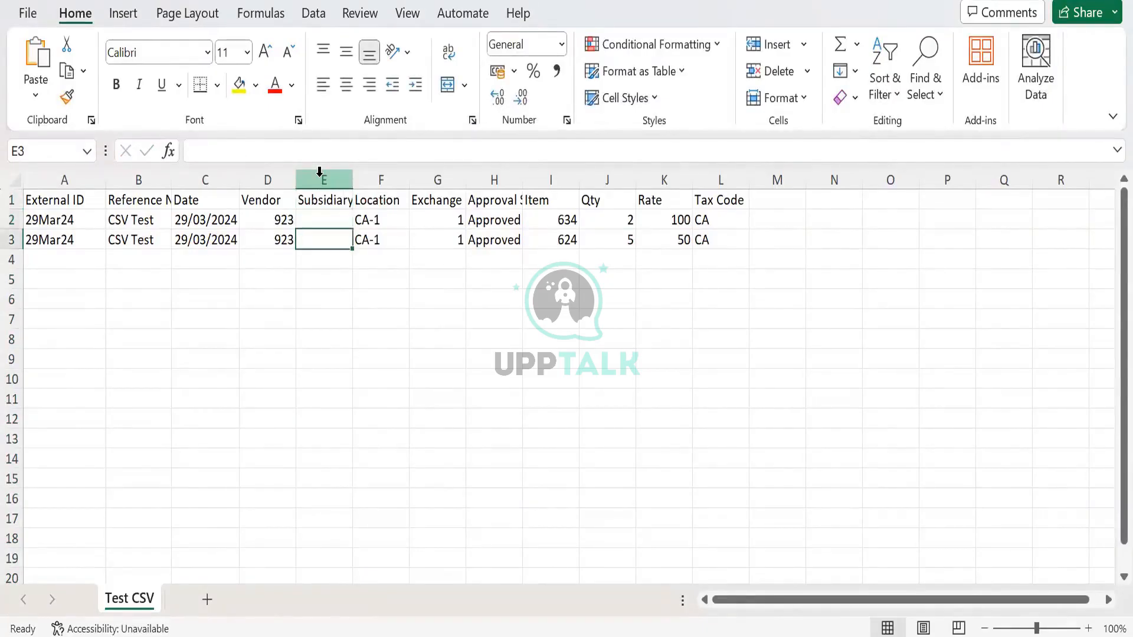
key(Left)
key(Left)
key(Up)
key(shift+Down)
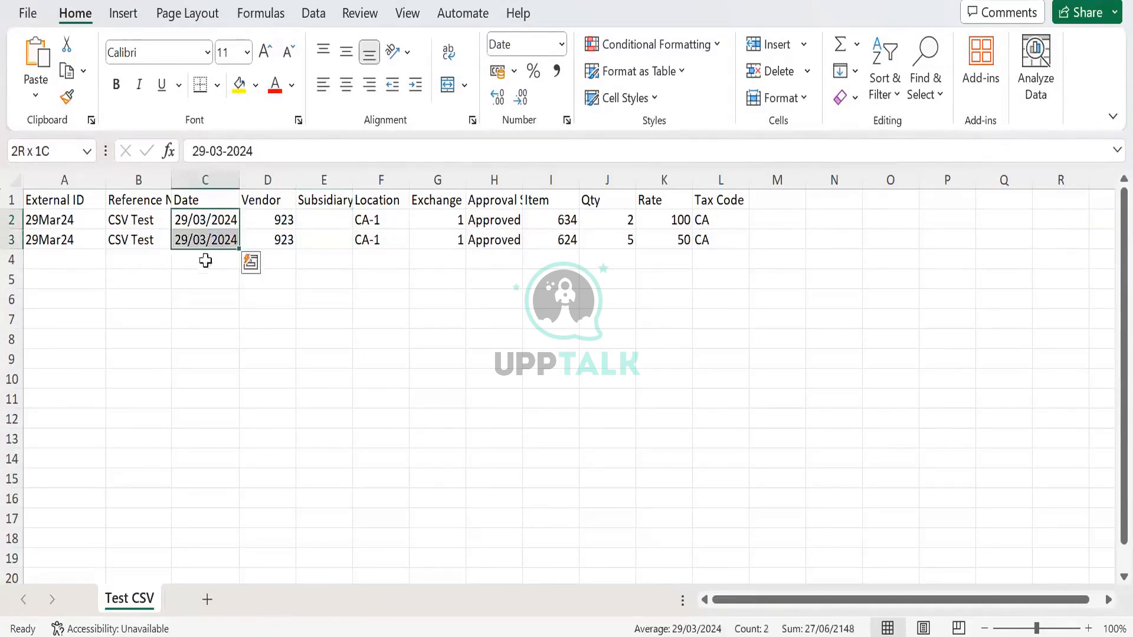
click(203, 231)
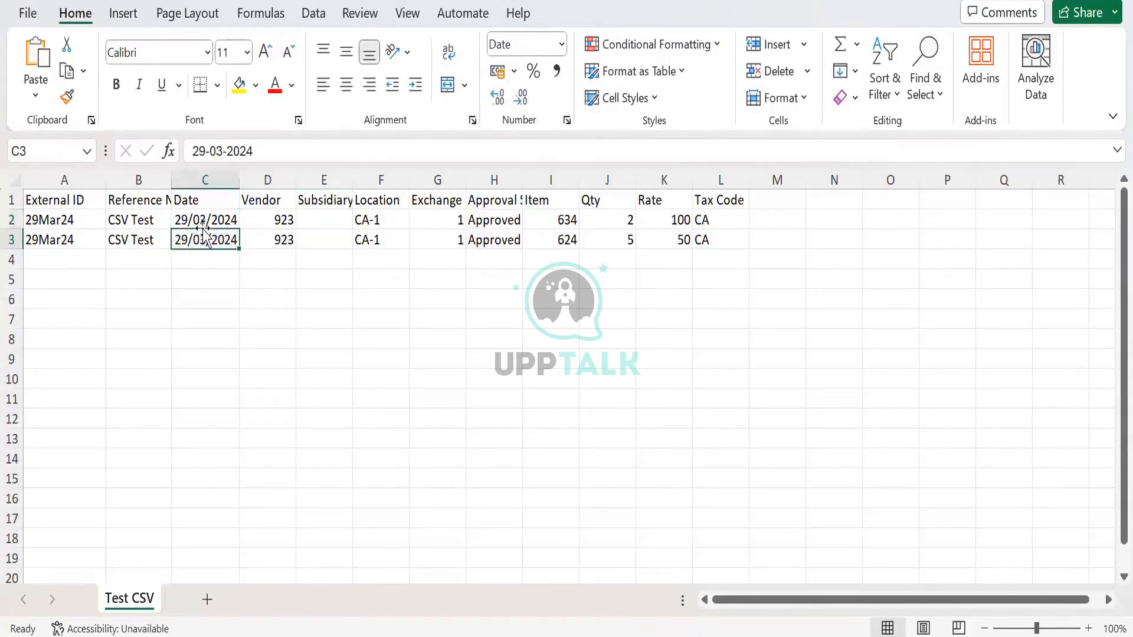
click(202, 216)
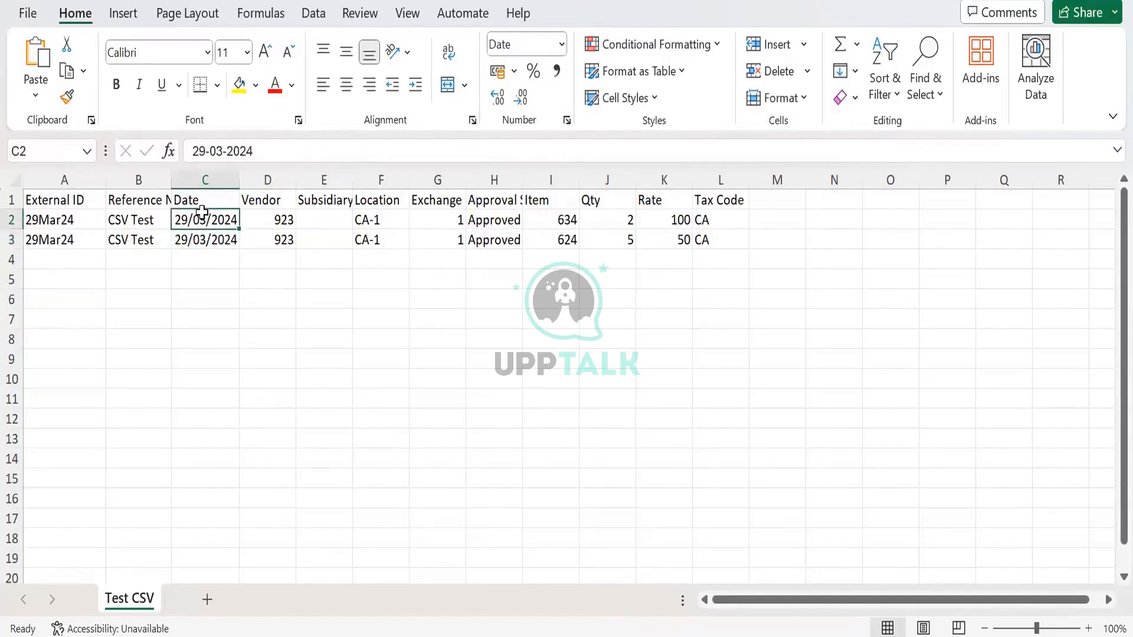
key(shift+Down)
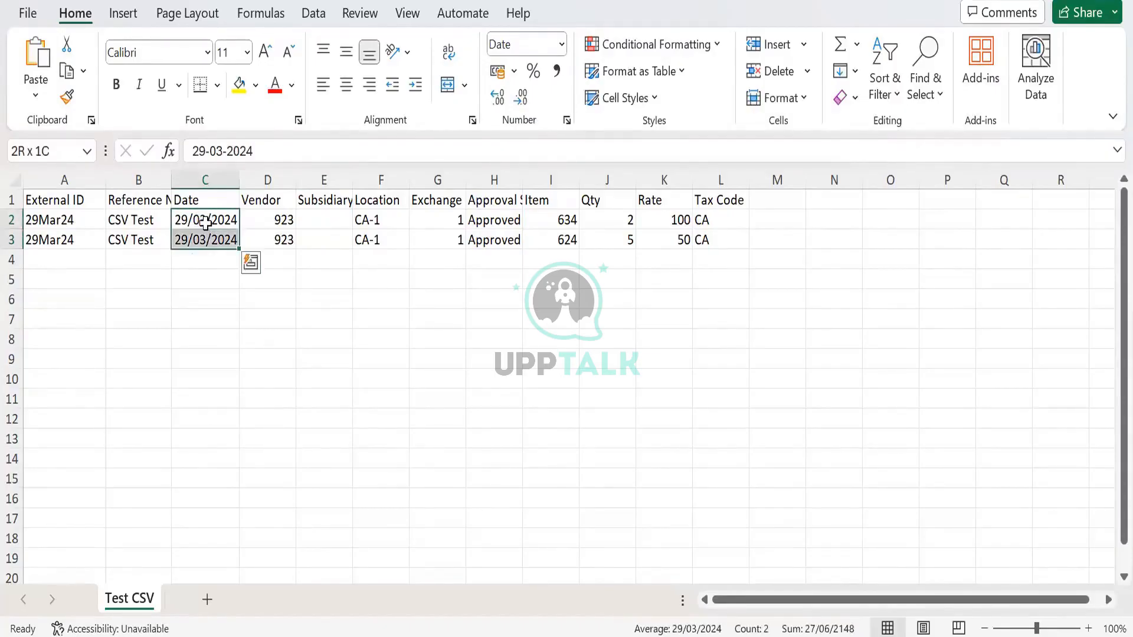
drag(207, 225, 215, 249)
click(214, 249)
right_click(211, 236)
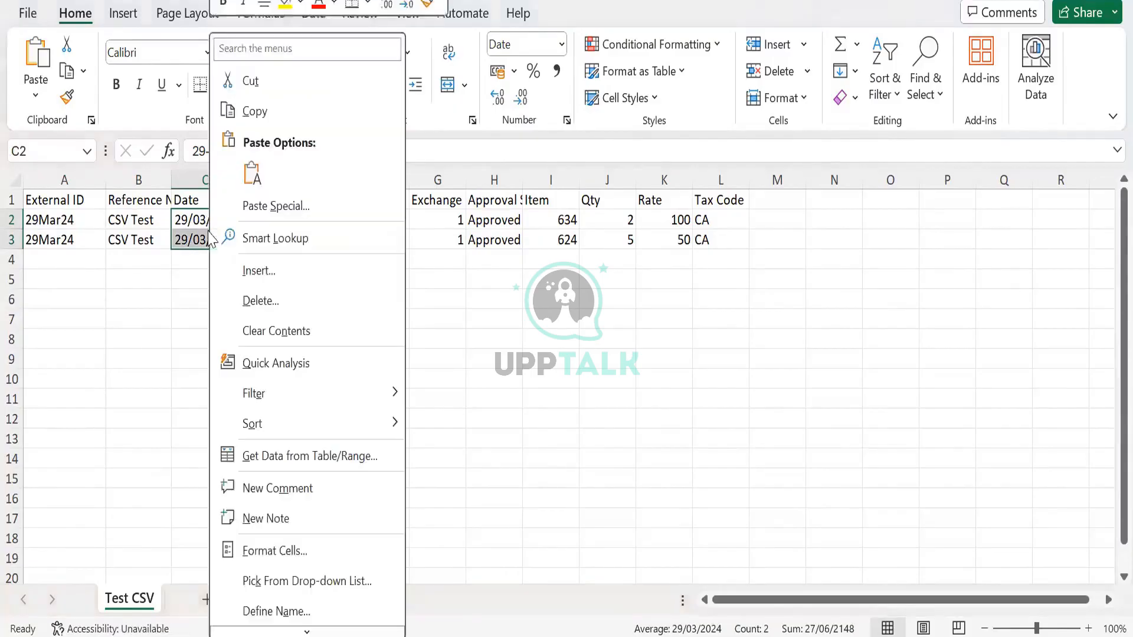
click(314, 549)
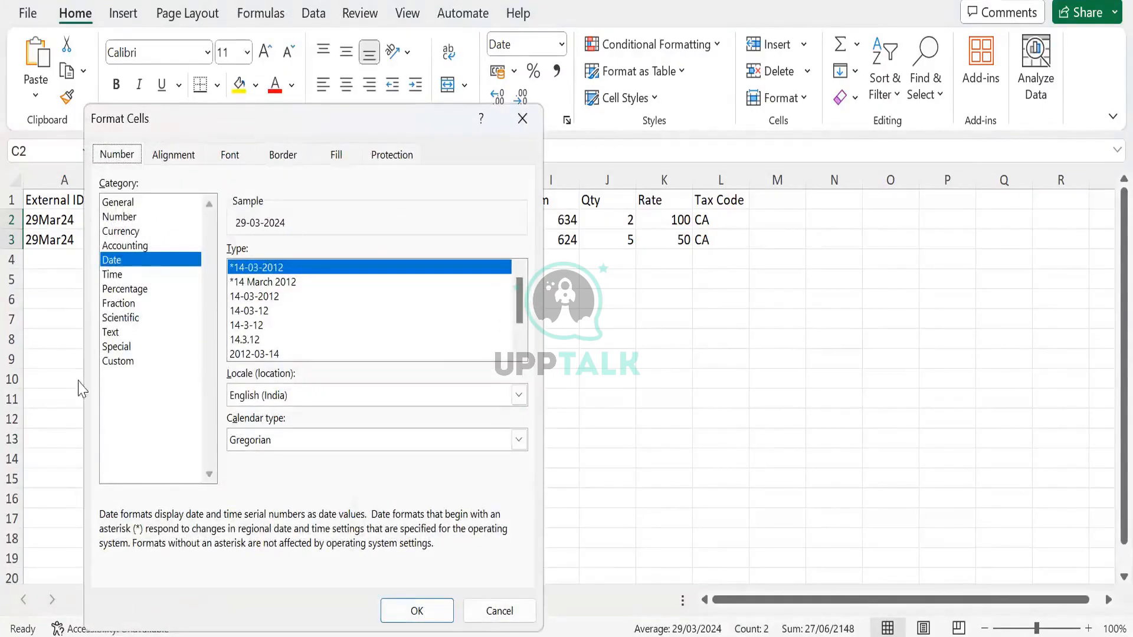
click(135, 362)
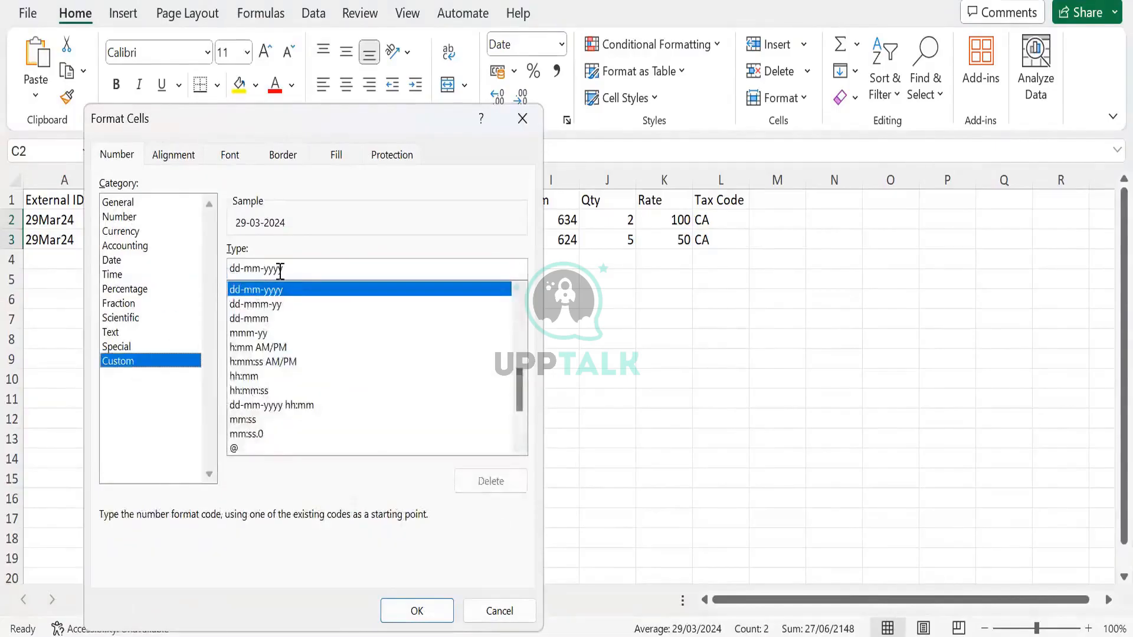
drag(289, 268, 237, 270)
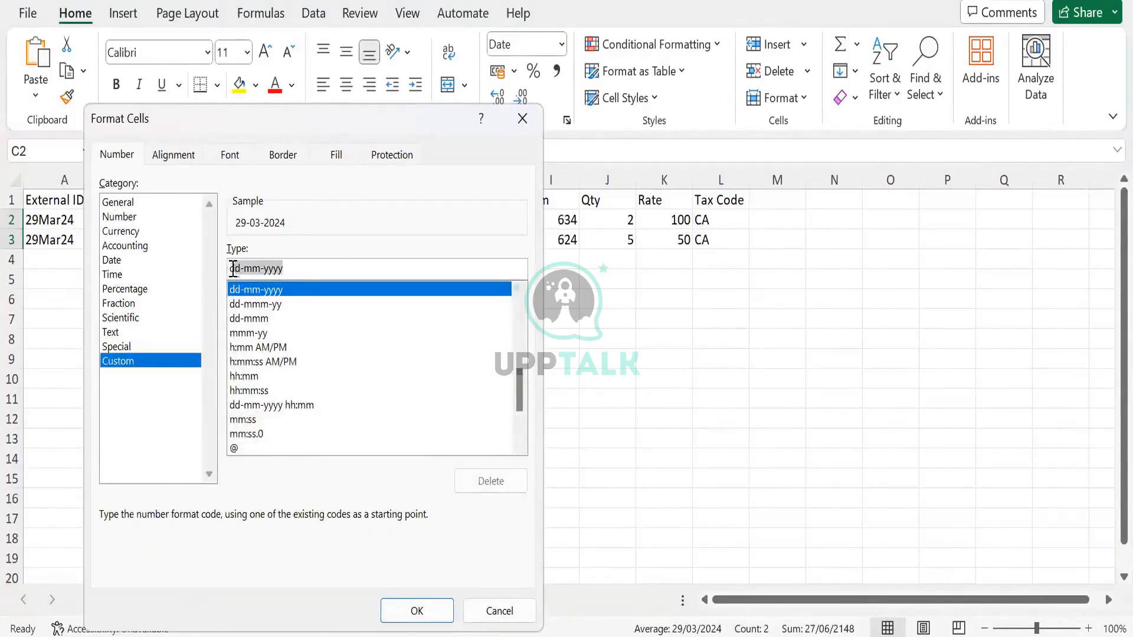
text(mm/dd)
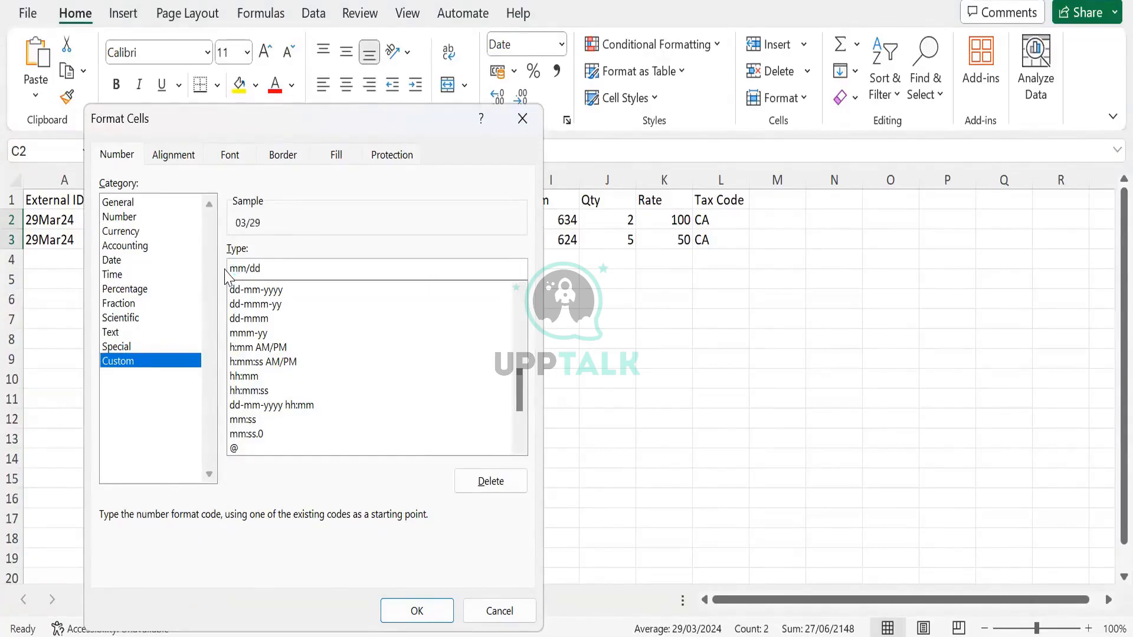
text(/yyyy)
key(Return)
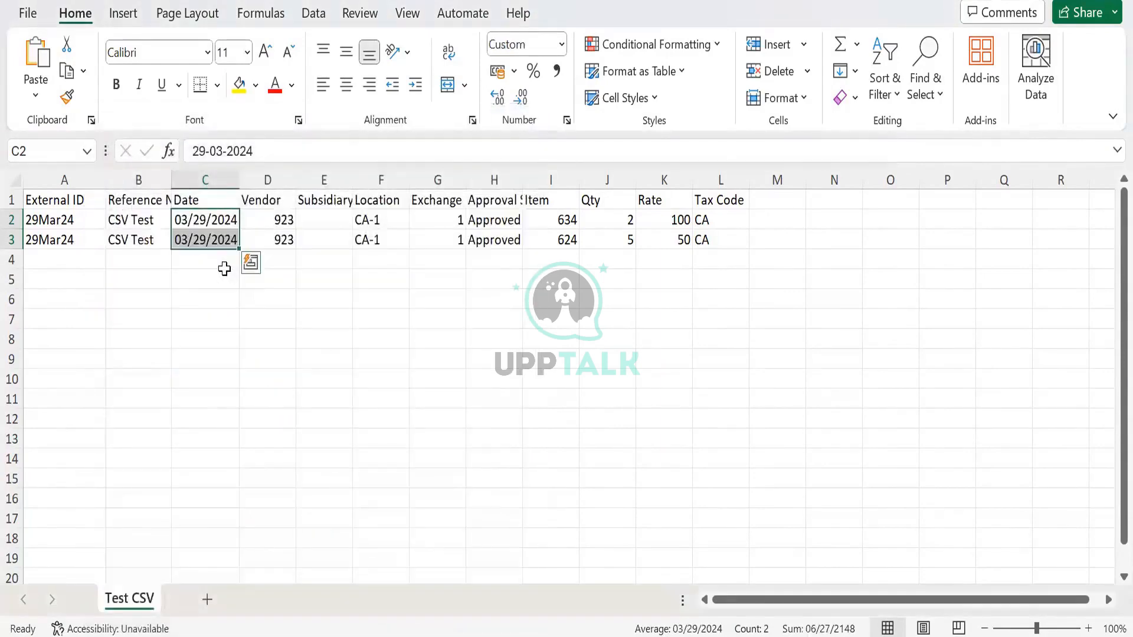
- Paste BK Canada as the subsidiary in cell E2 of the Test CSV sheet
click(321, 217)
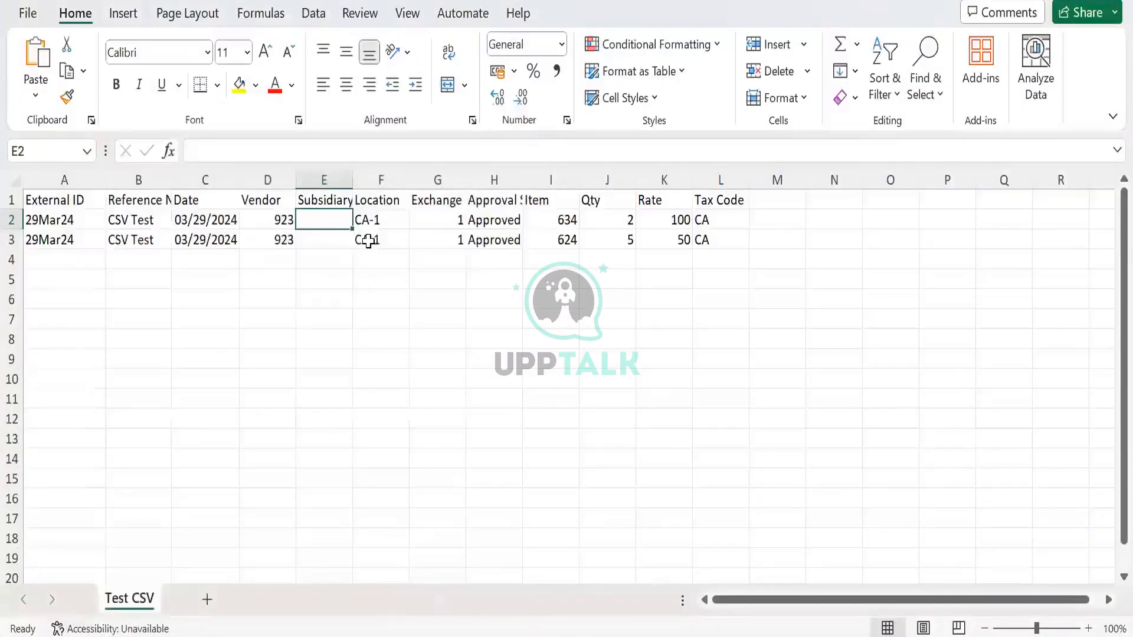
key(ctrl+v)
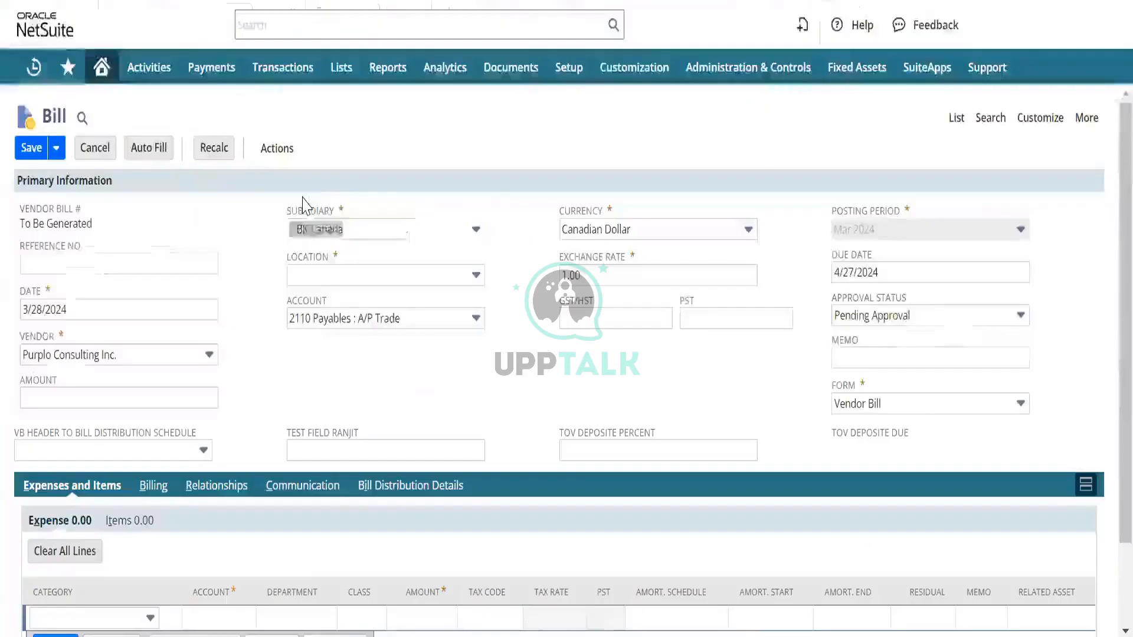
click(324, 222)
key(ctrl+v)
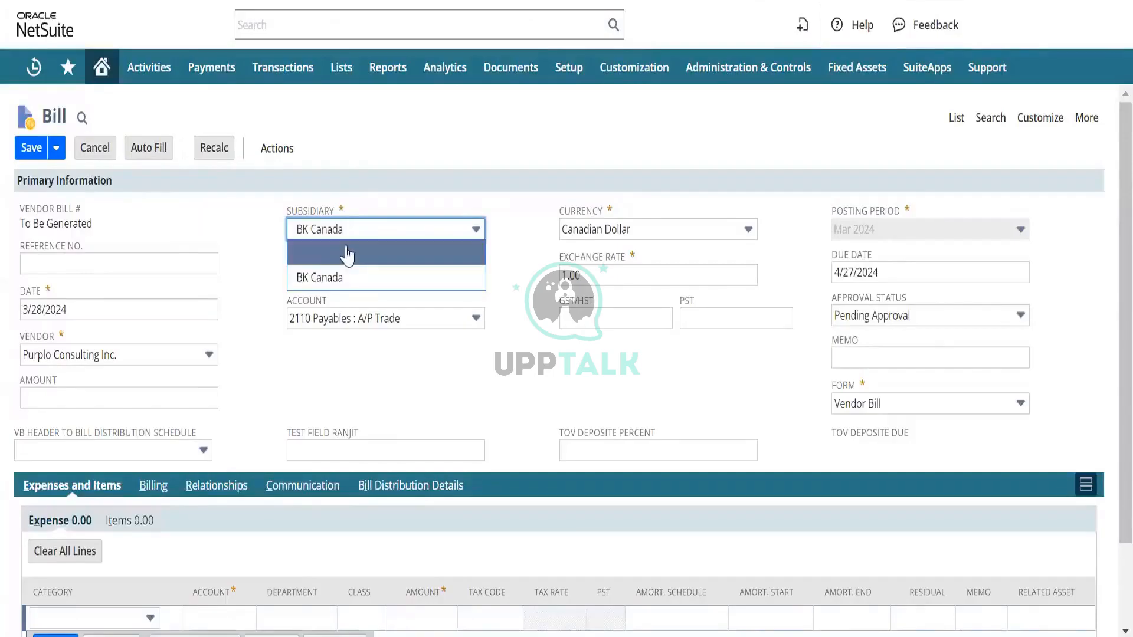
- In NetSuite, open the company's Subsidiaries list in a separate browser tab and look up BK Canada's internal ID
click(497, 235)
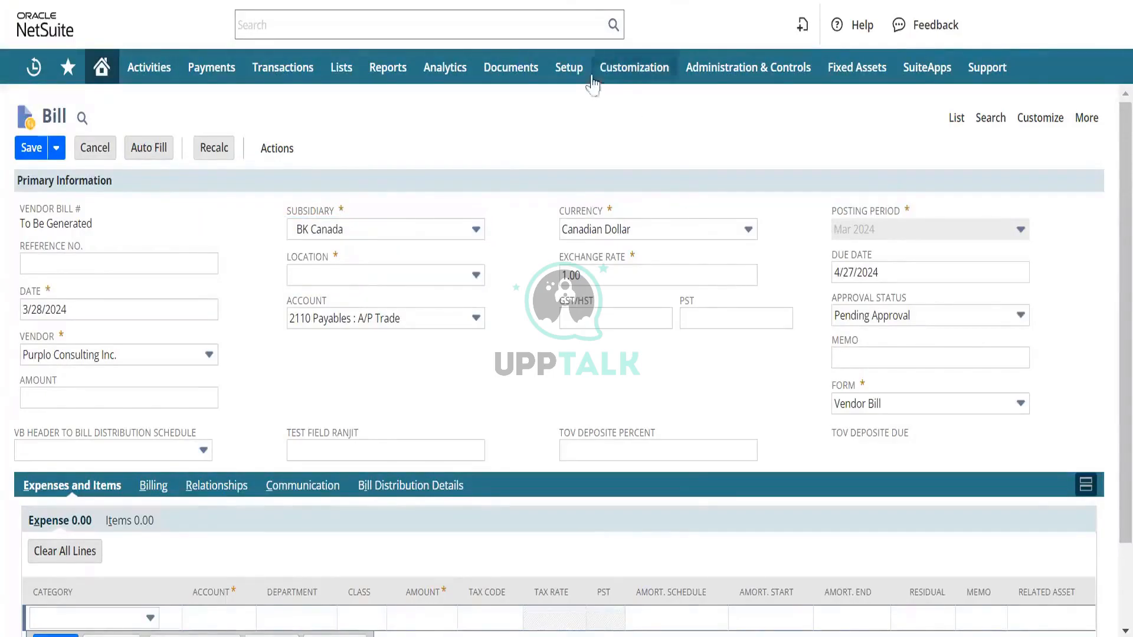
mouse_move(569, 77)
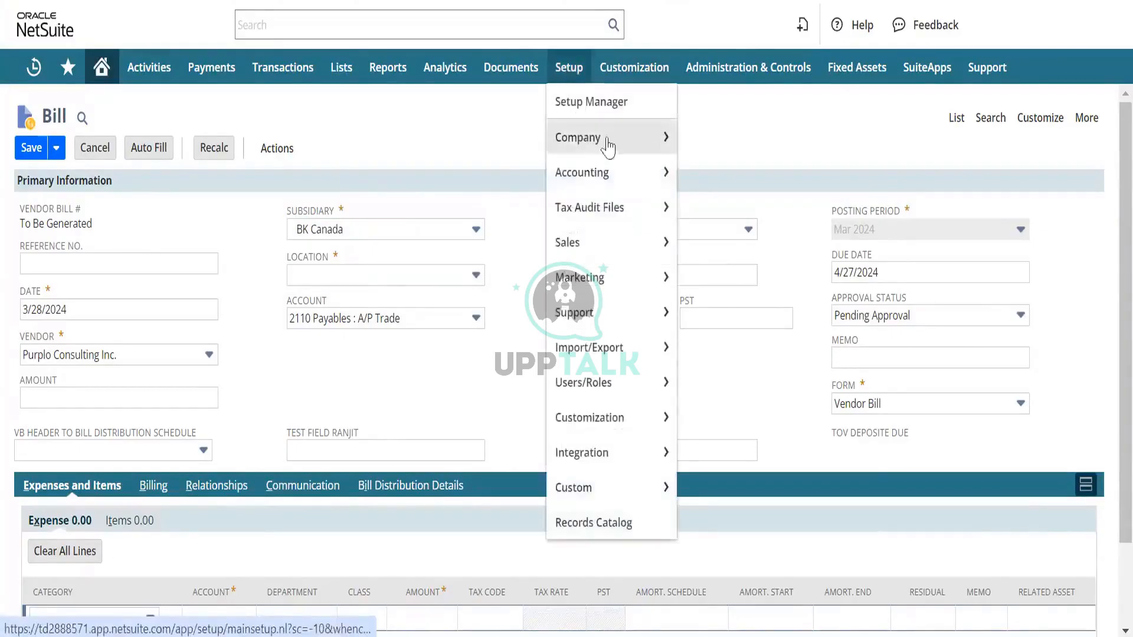
mouse_move(608, 142)
scroll(739, 284, down, 10)
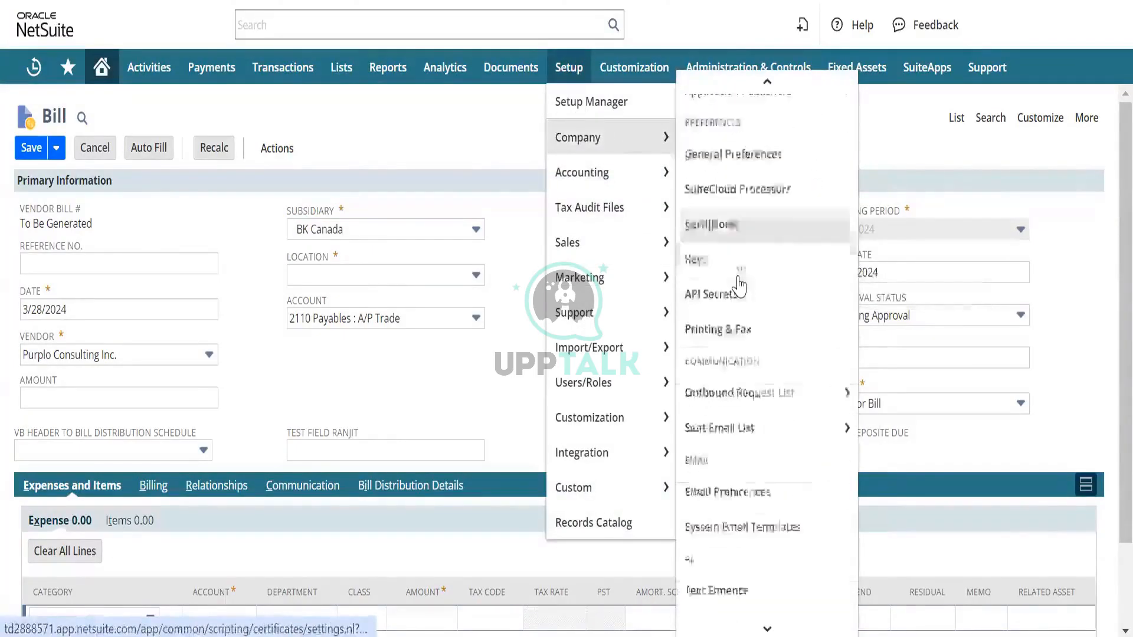
mouse_move(817, 336)
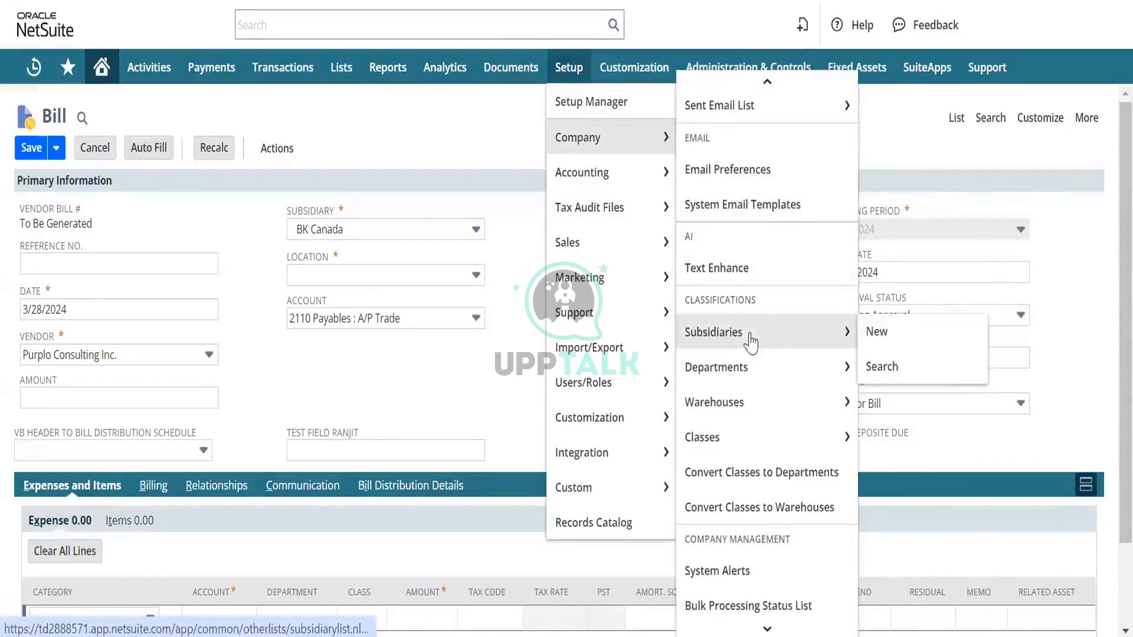
right_click(751, 336)
click(791, 363)
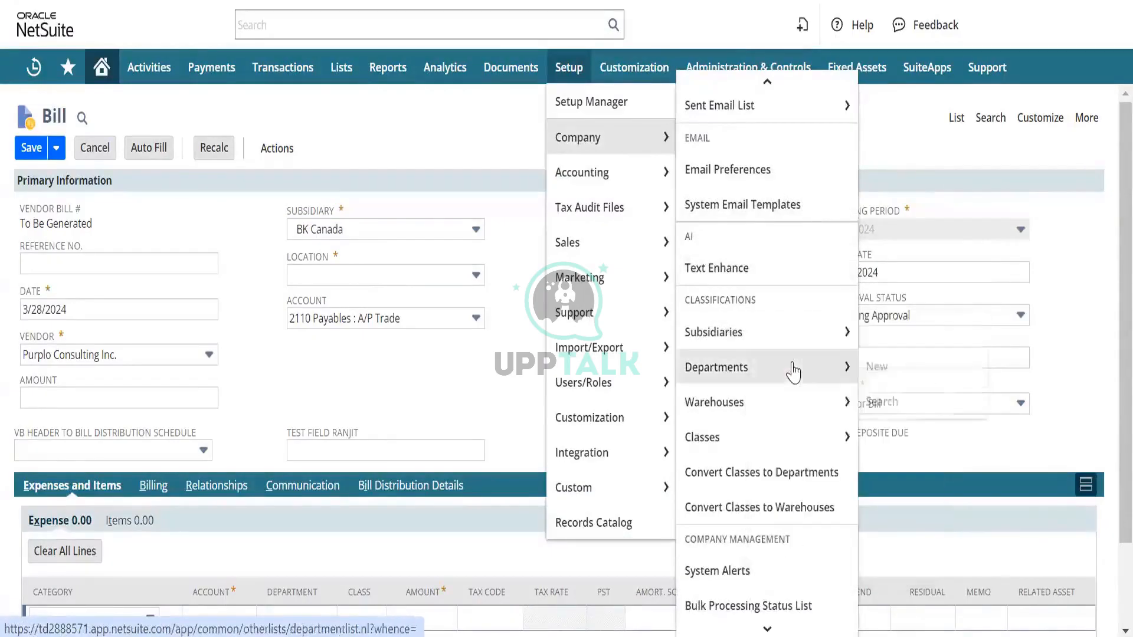
key(ctrl+Tab)
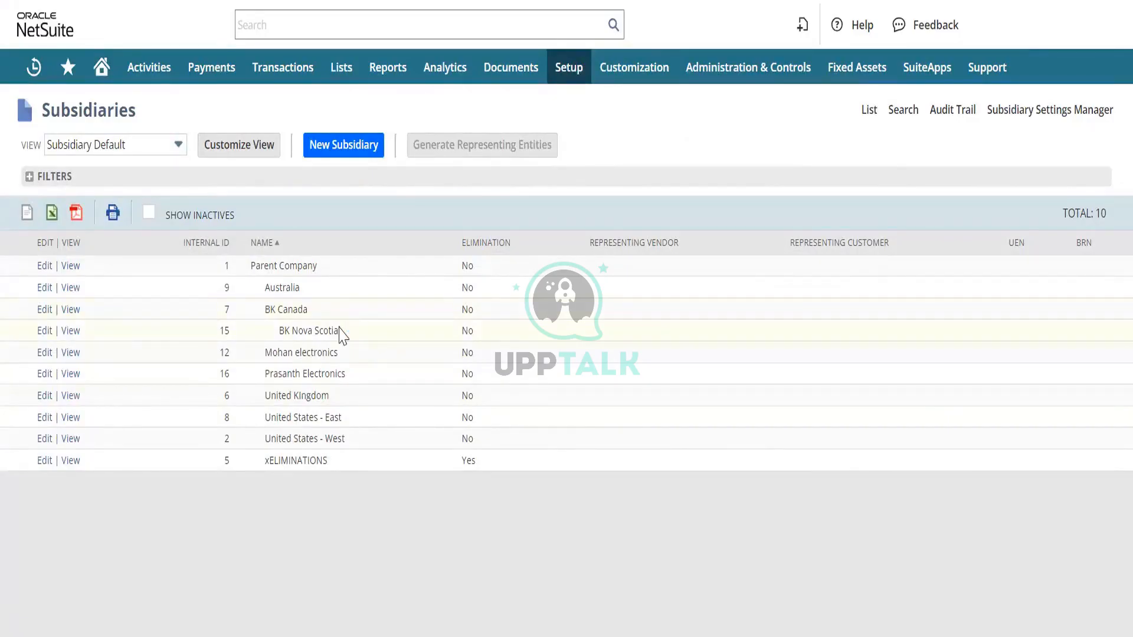
- Switch to Excel and enter 7 as the subsidiary in both bill rows, cells E2 and E3
key(alt+Tab)
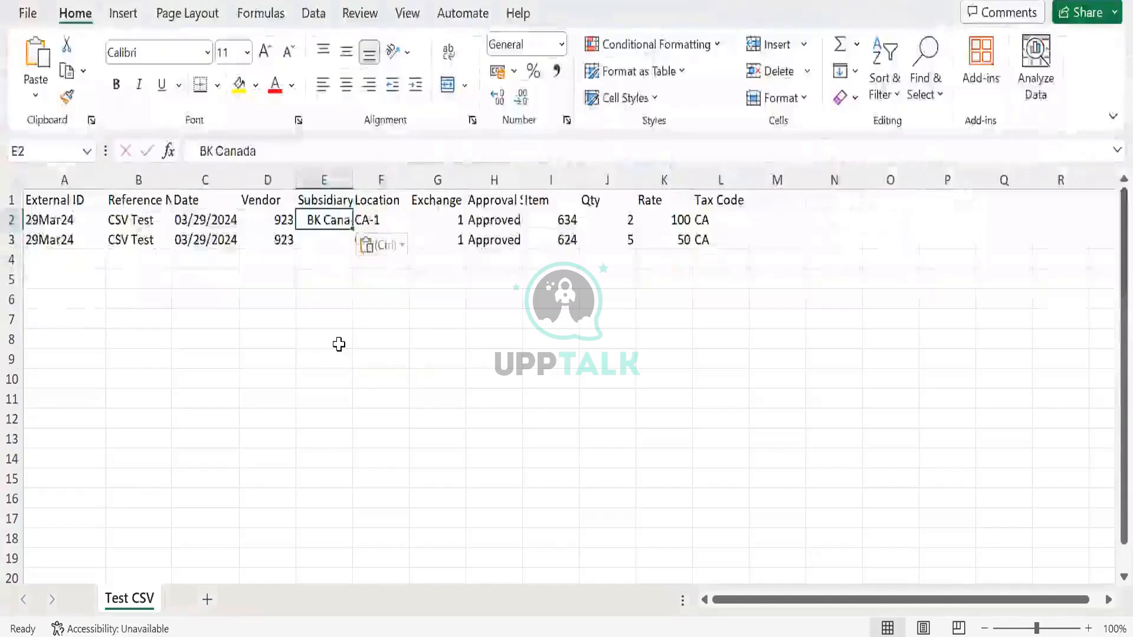
text(7)
key(Return)
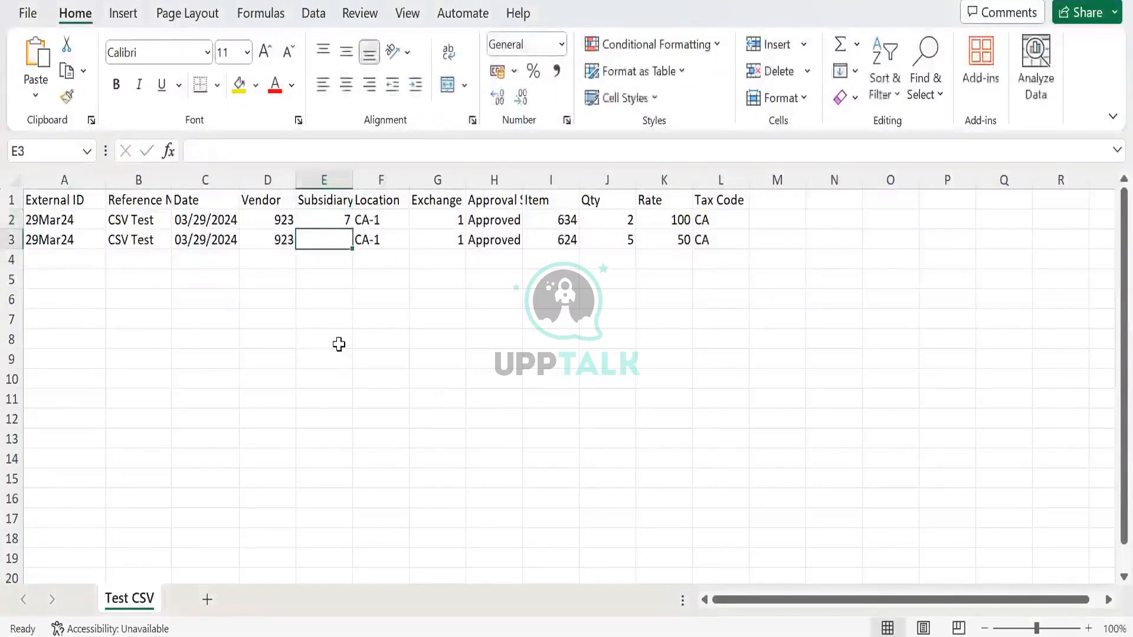
text(7)
key(Up)
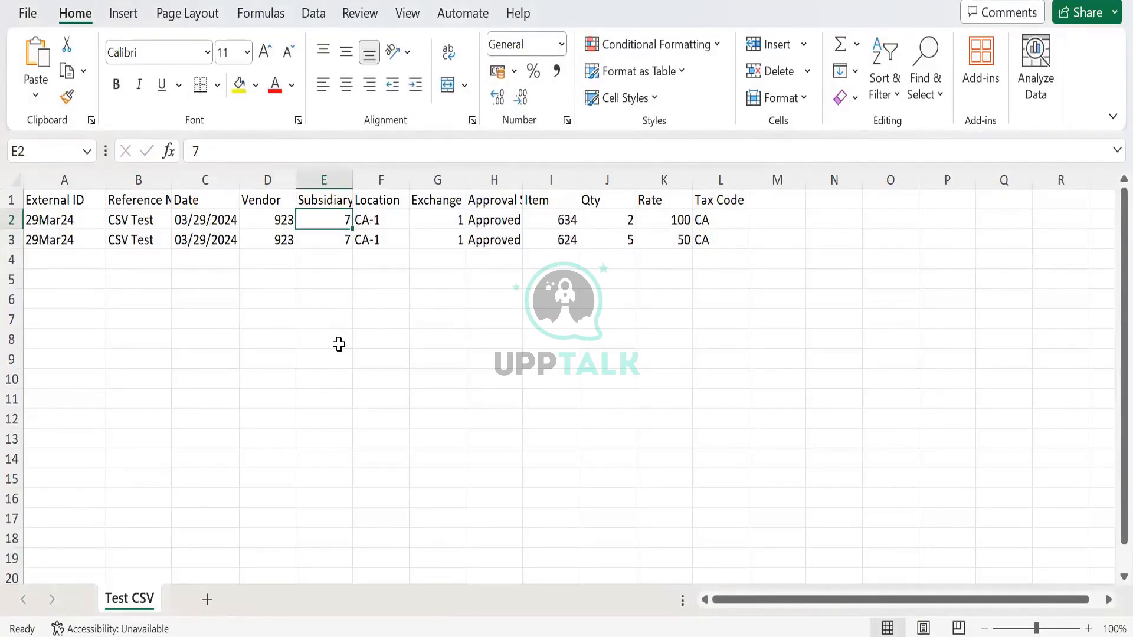
- Switch to NetSuite and open the saved vendor bill CSV import with ID 120
key(alt+Tab)
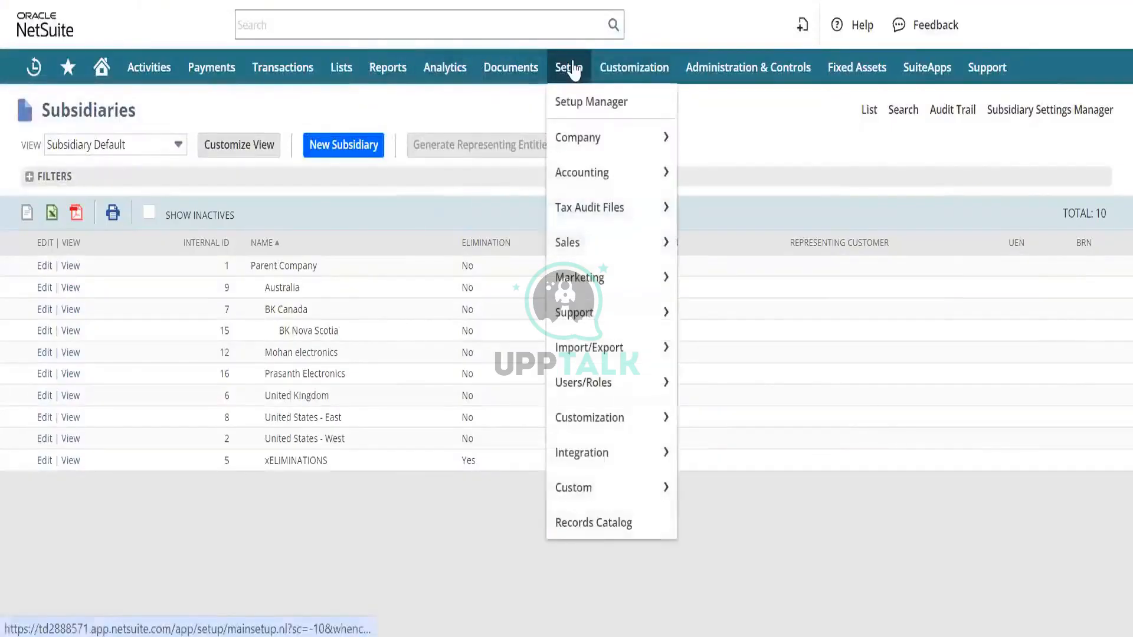
mouse_move(613, 352)
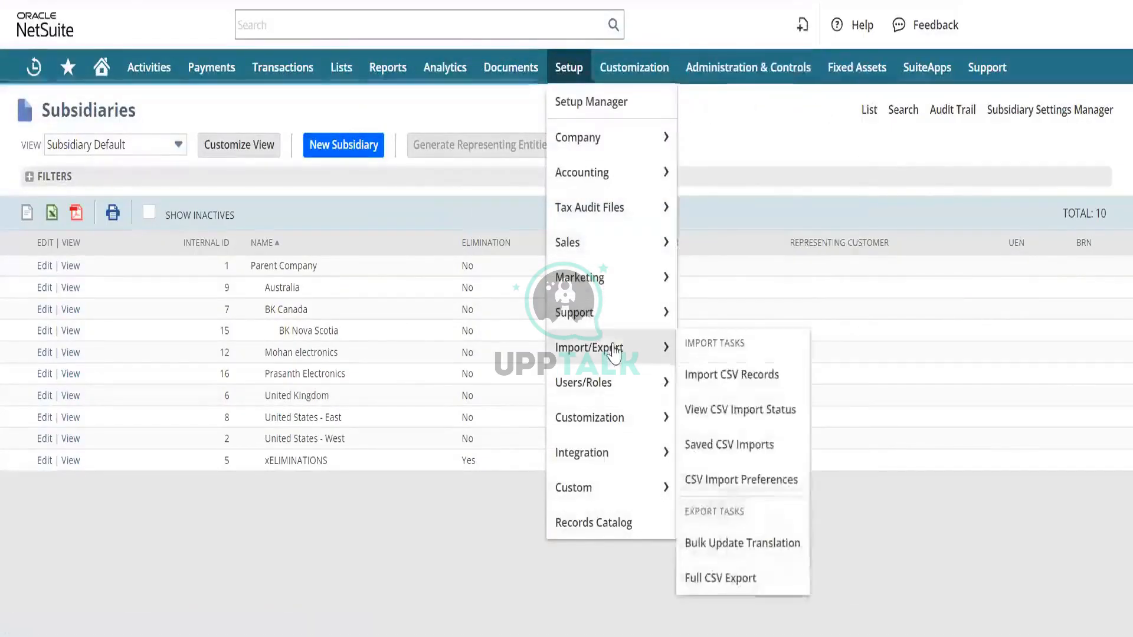
click(742, 452)
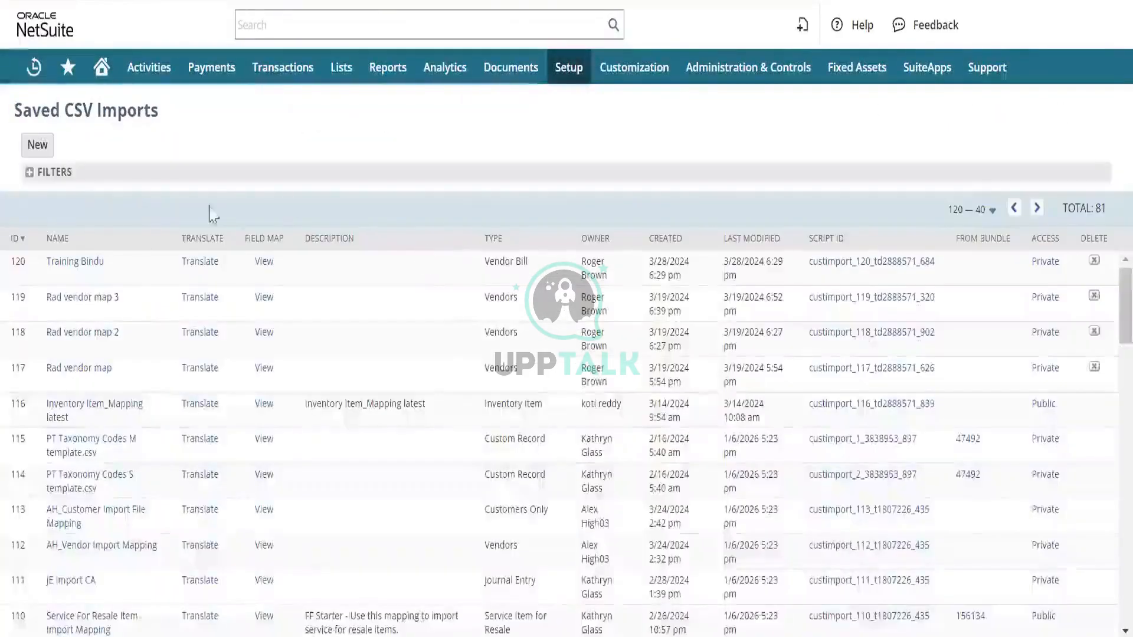
click(72, 264)
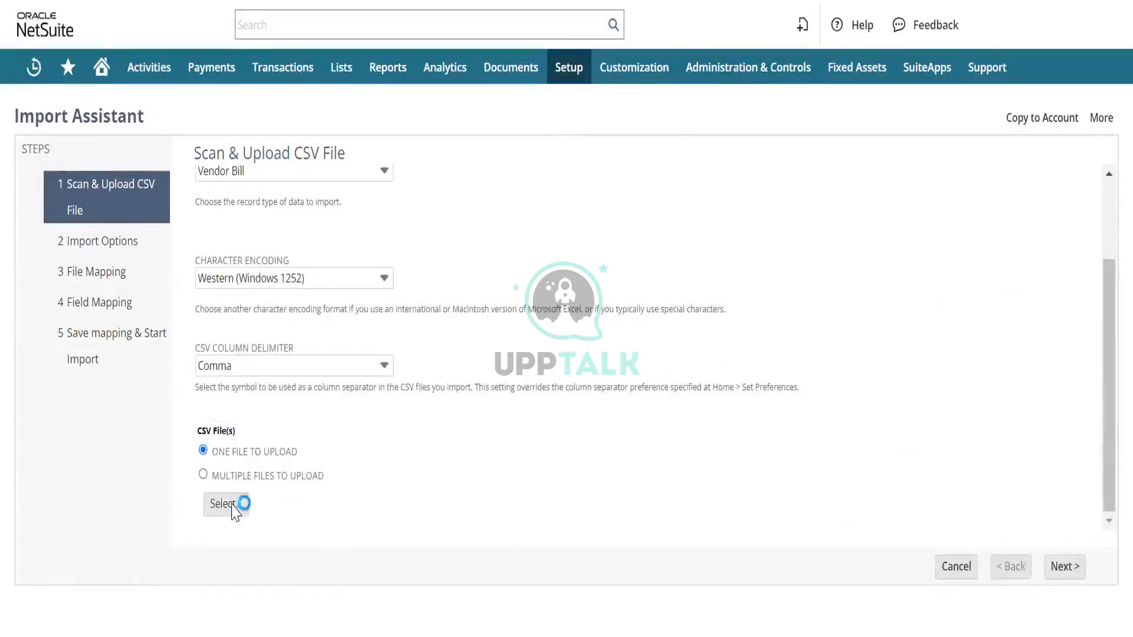
- Supply Test CSV.csv as the single import file, keep data handling on Add, and proceed to Field Mapping
click(1063, 568)
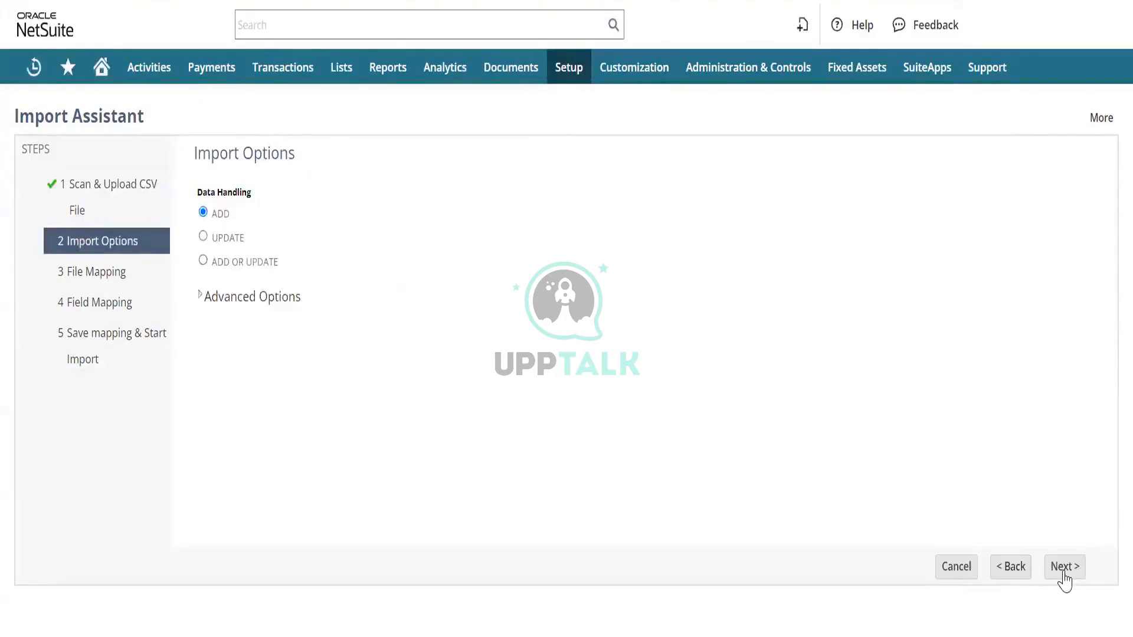
click(1061, 564)
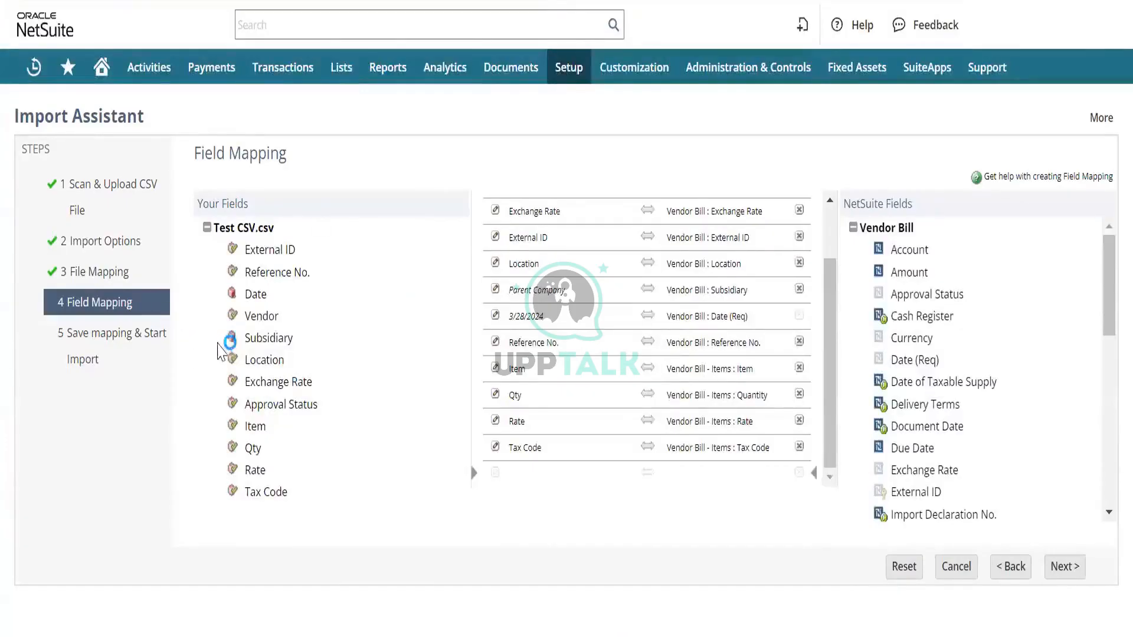
click(362, 336)
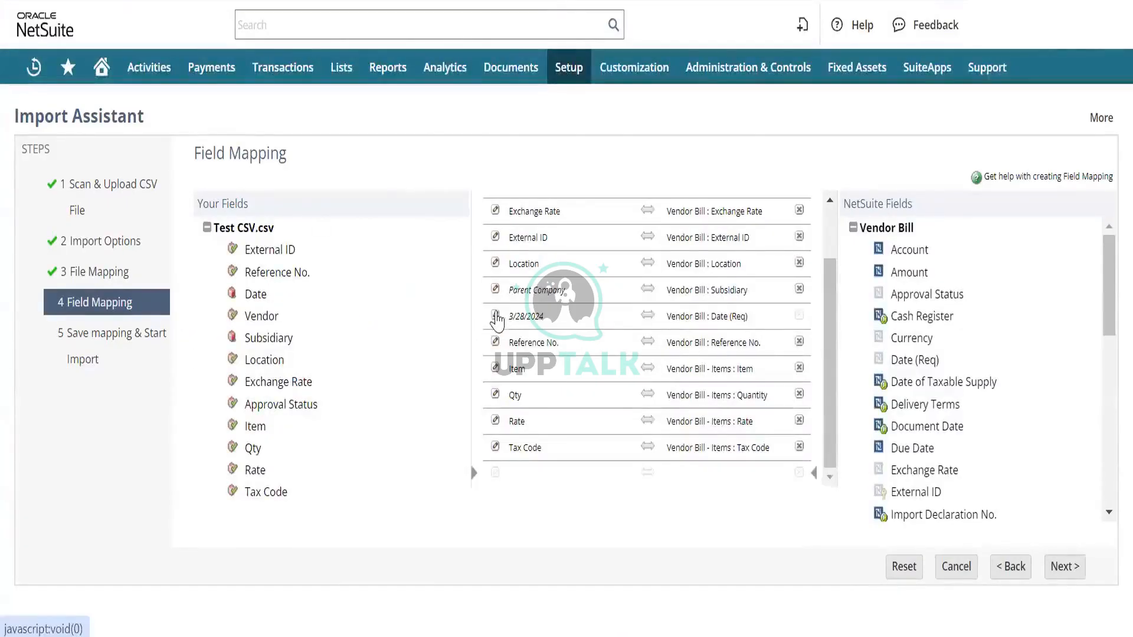
- Map the CSV's Date column to Vendor Bill : Date (Req) in place of the default date
click(496, 317)
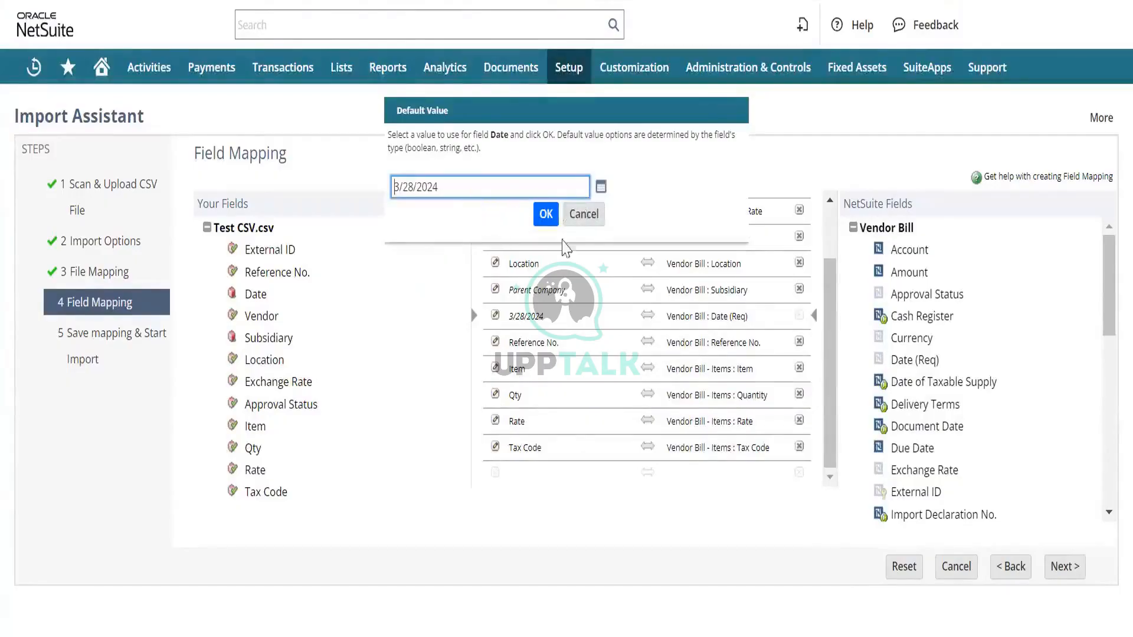
click(583, 215)
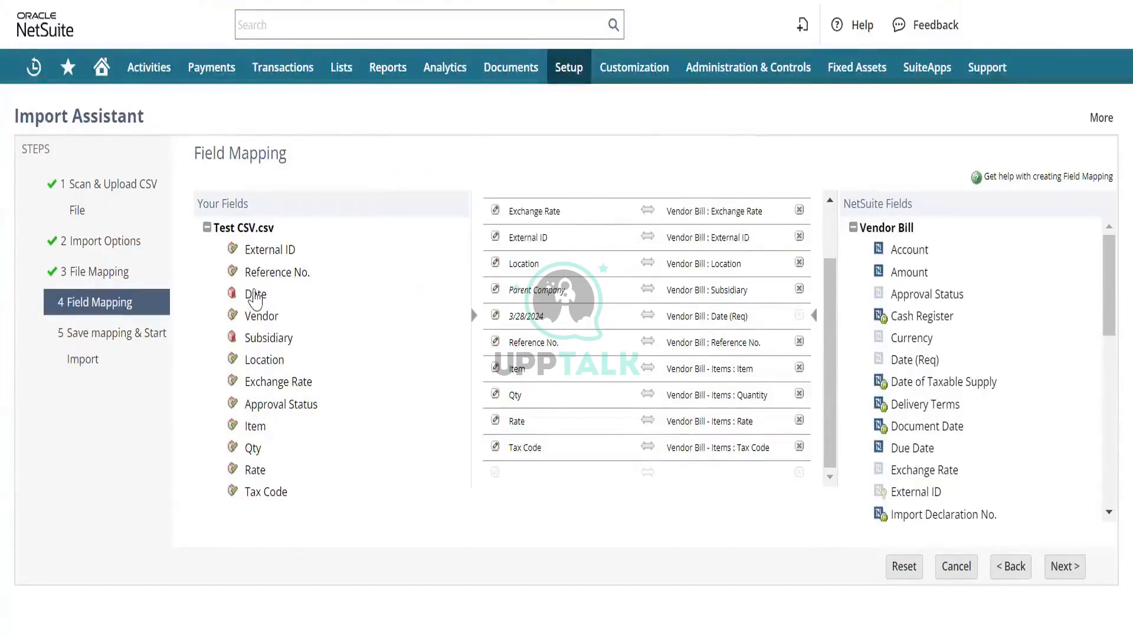
click(254, 297)
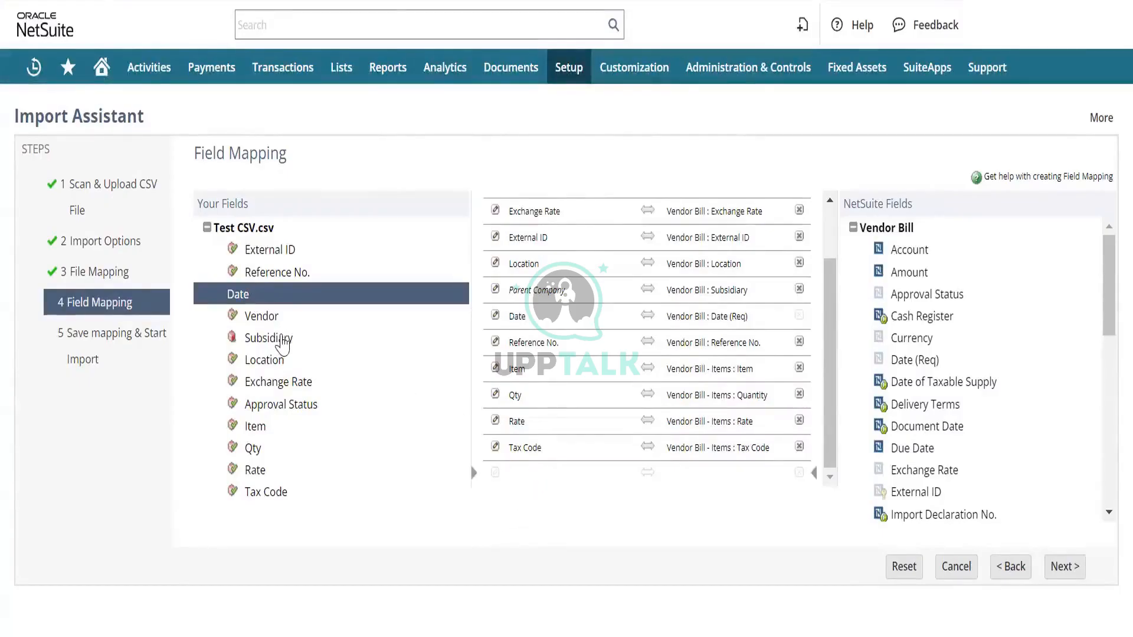
click(286, 345)
click(698, 447)
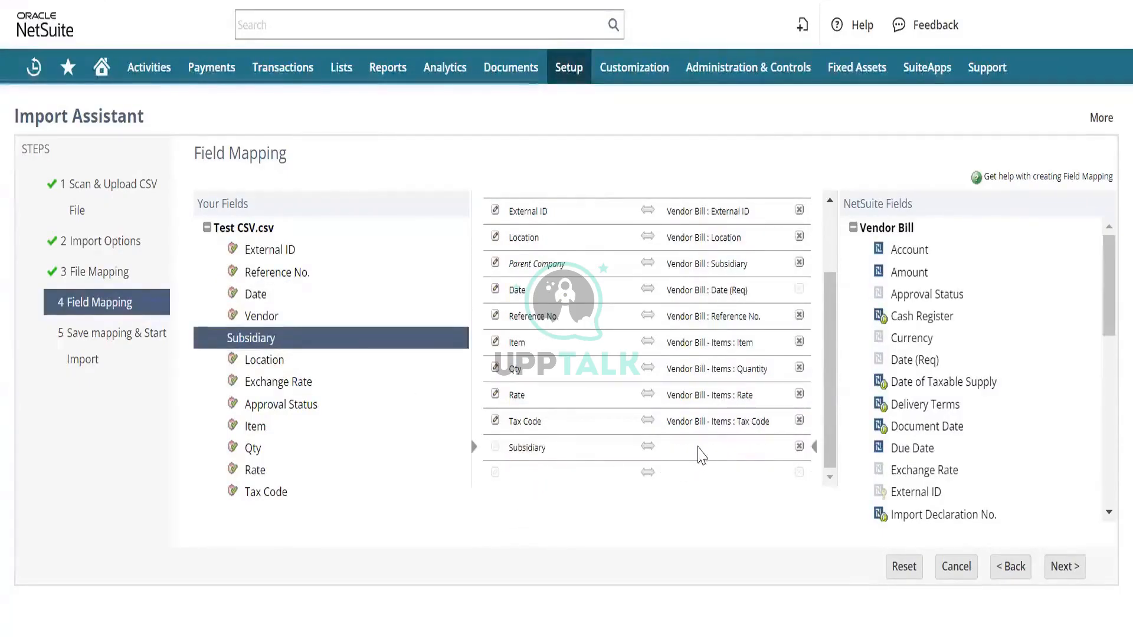
scroll(944, 324, down, 1)
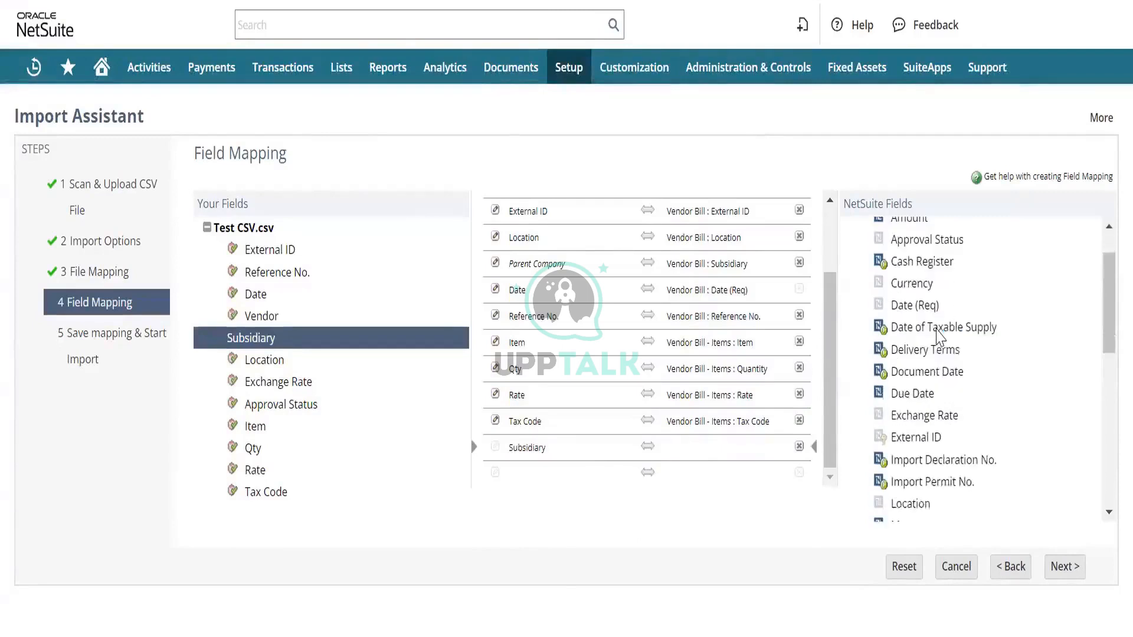
scroll(938, 334, up, 2)
scroll(939, 337, down, 4)
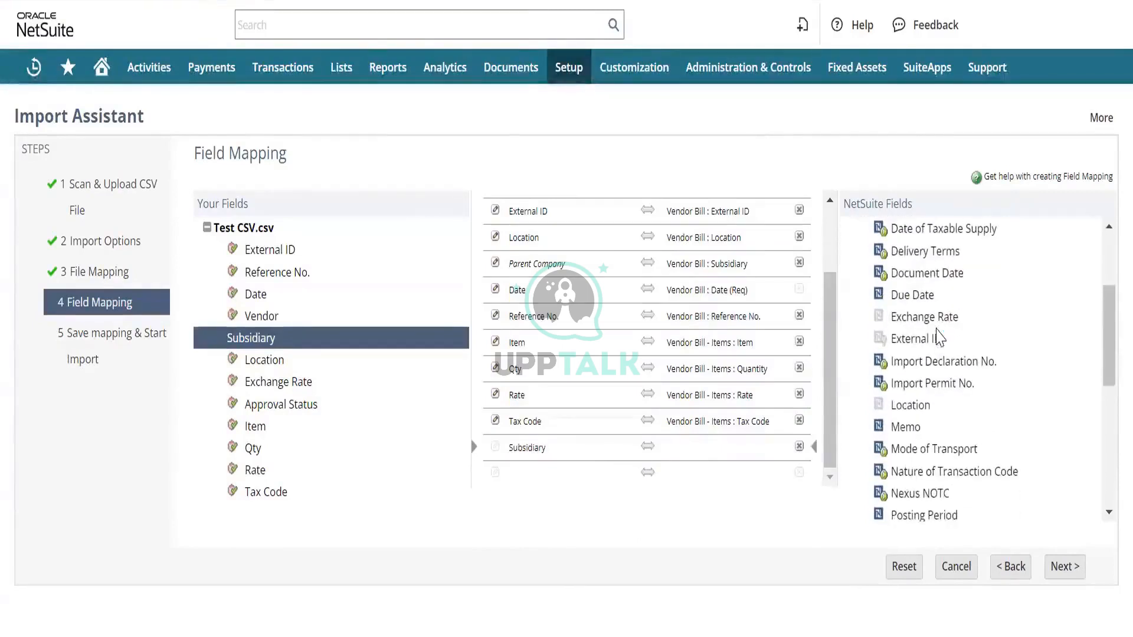
scroll(938, 336, down, 4)
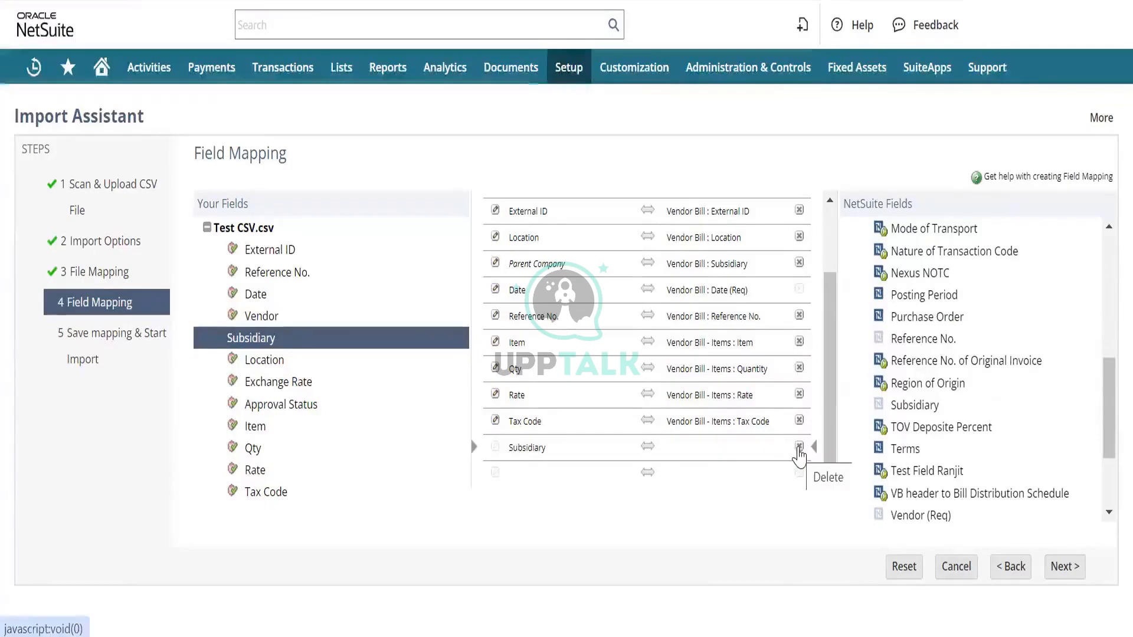
click(799, 449)
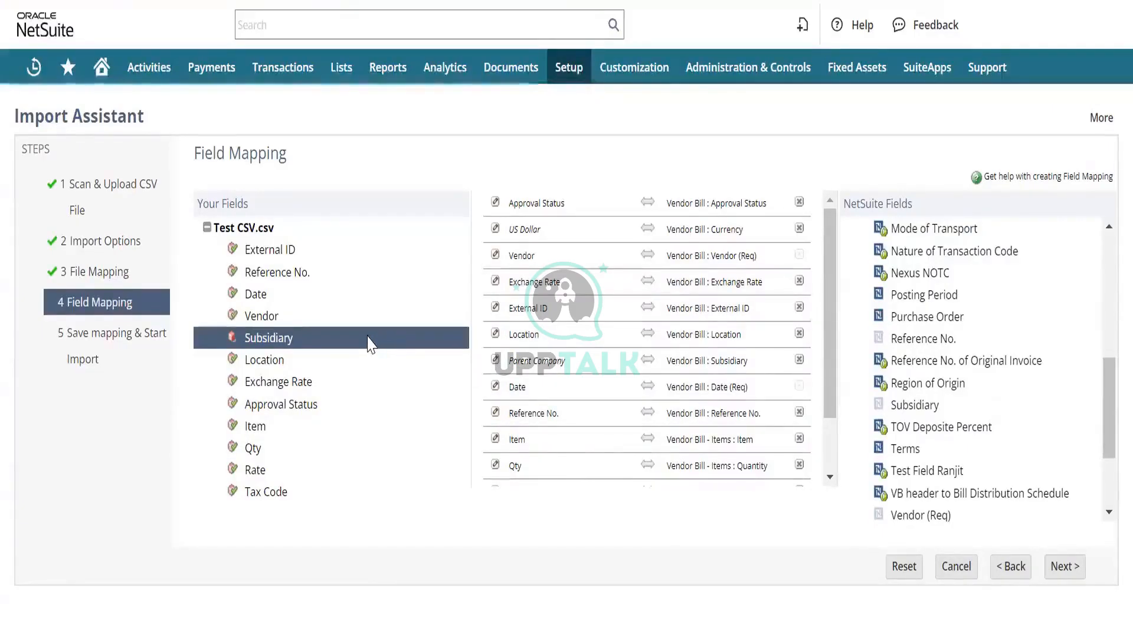
- Remove the mapping row that assigns the default Parent Company to Vendor Bill : Subsidiary
click(800, 361)
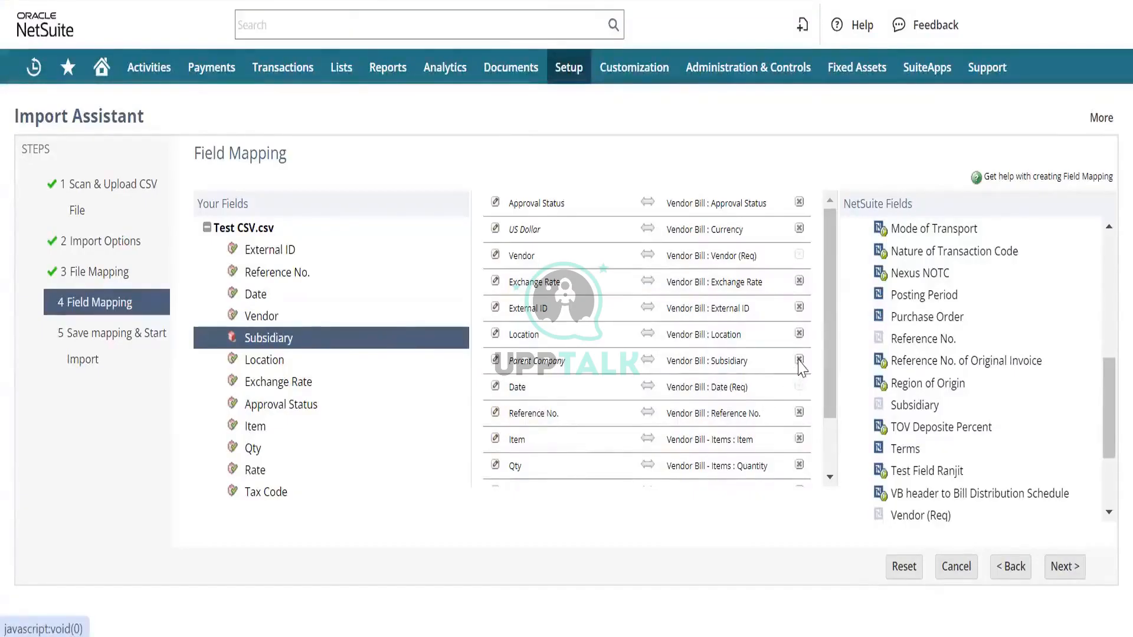
scroll(608, 407, down, 2)
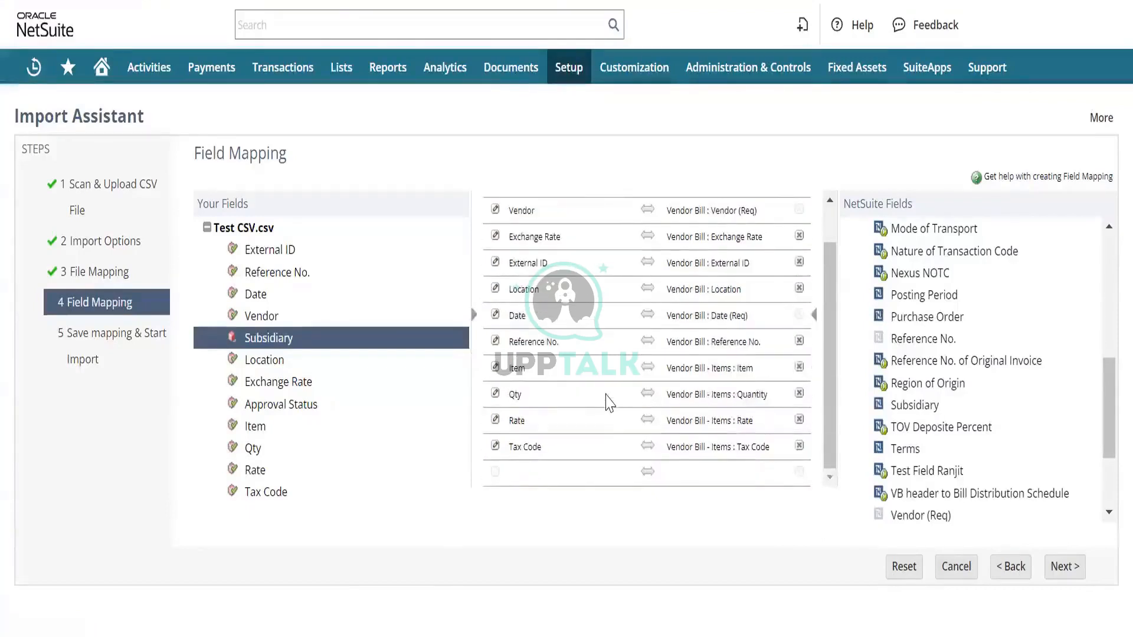
scroll(610, 403, up, 2)
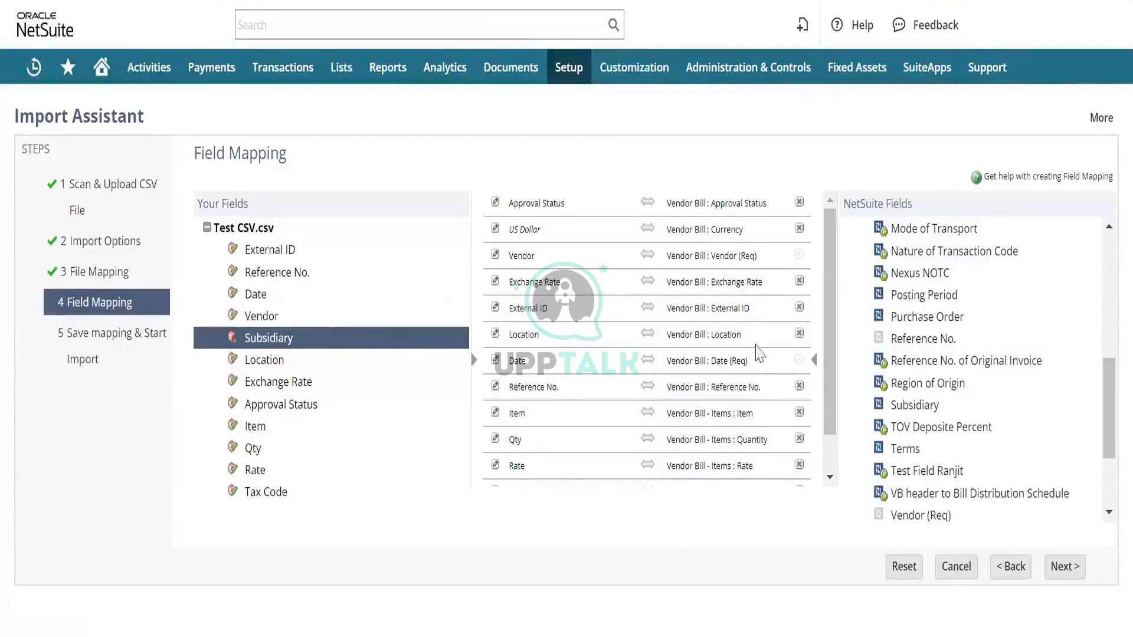
click(719, 310)
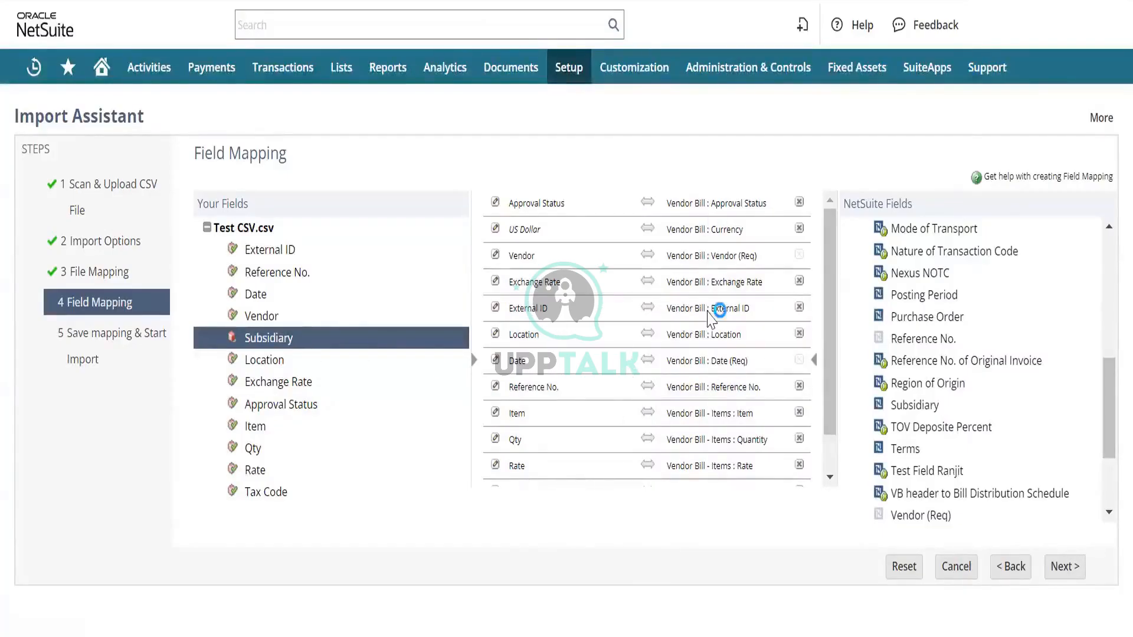
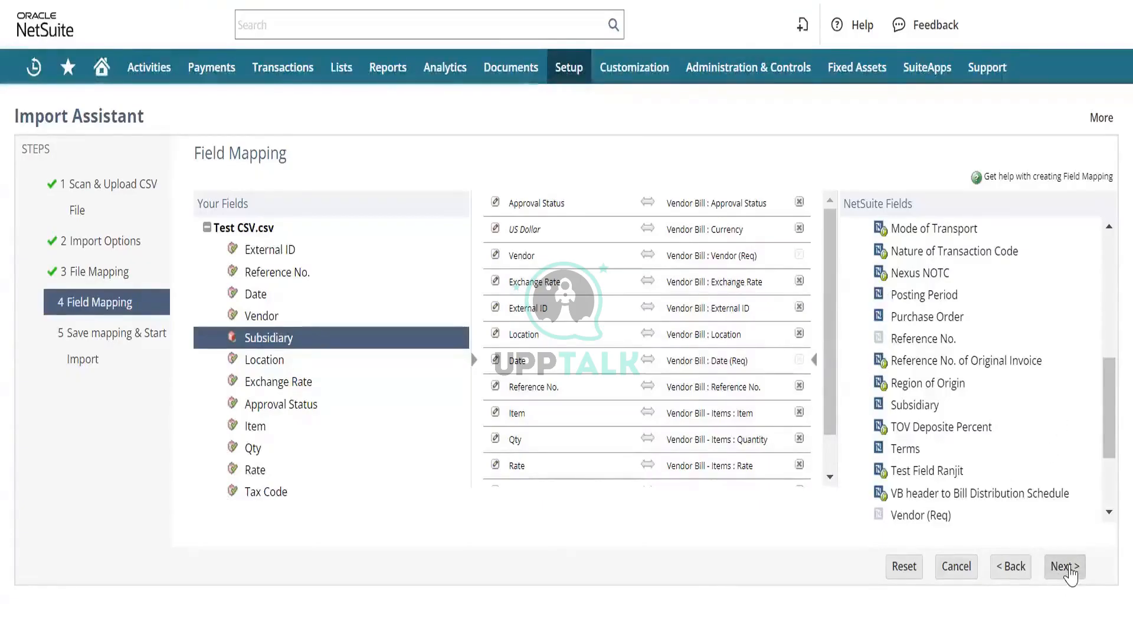
- Proceed to Save mapping & Start Import, save and run the vendor bill import, and overwrite the existing saved import
click(1065, 567)
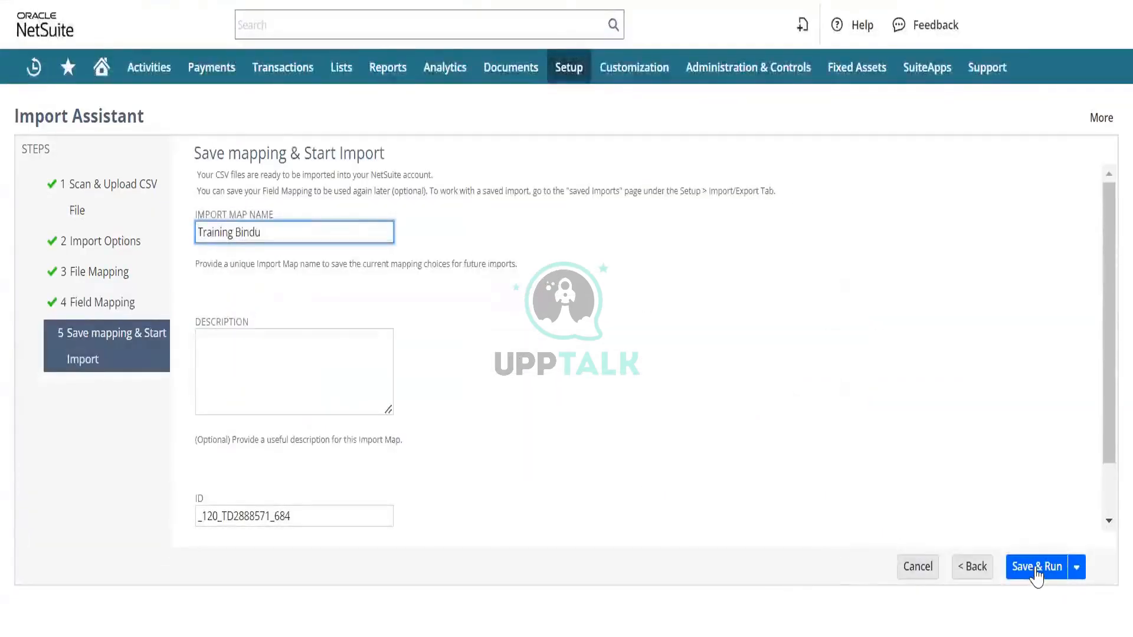
click(1037, 568)
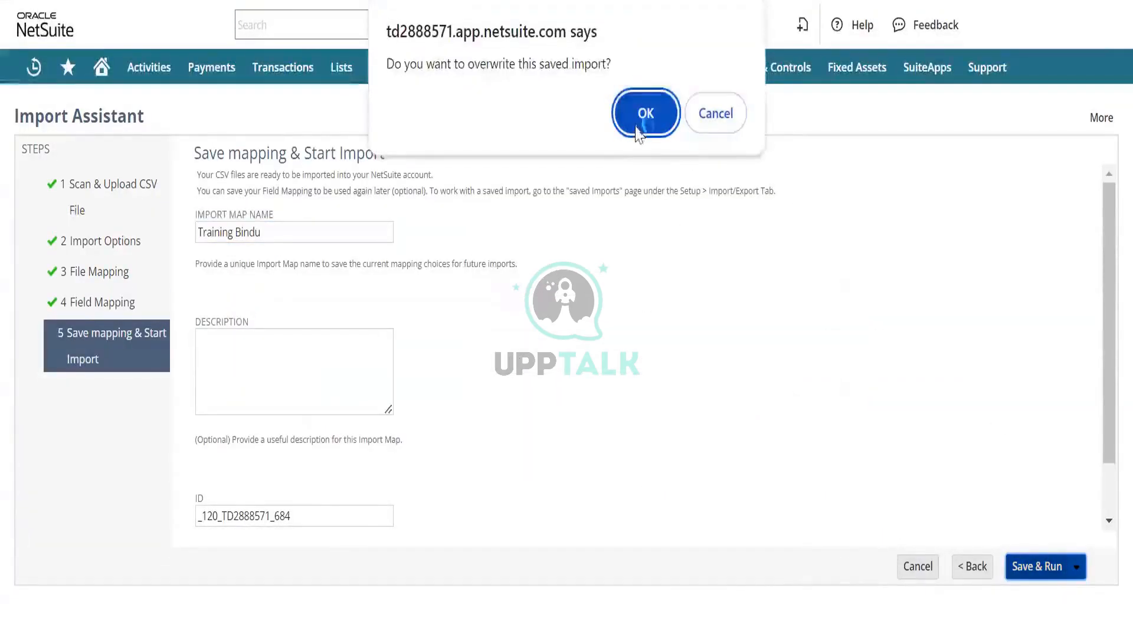
click(643, 118)
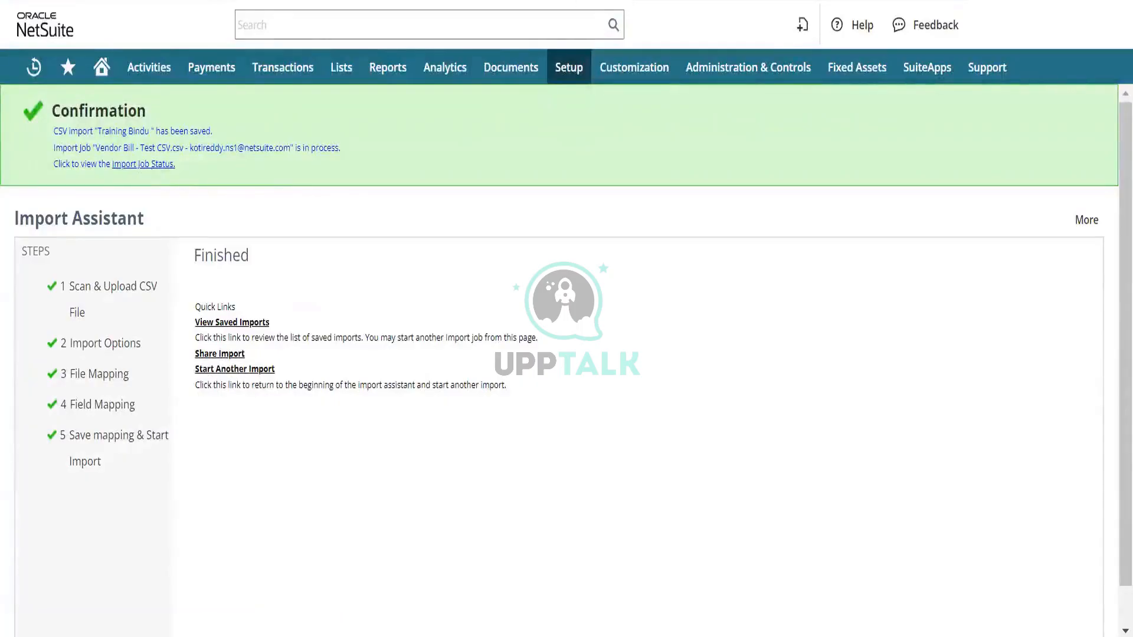
- Open the CSV response of the latest import job from Job Status and read the entry in its Error column
click(143, 164)
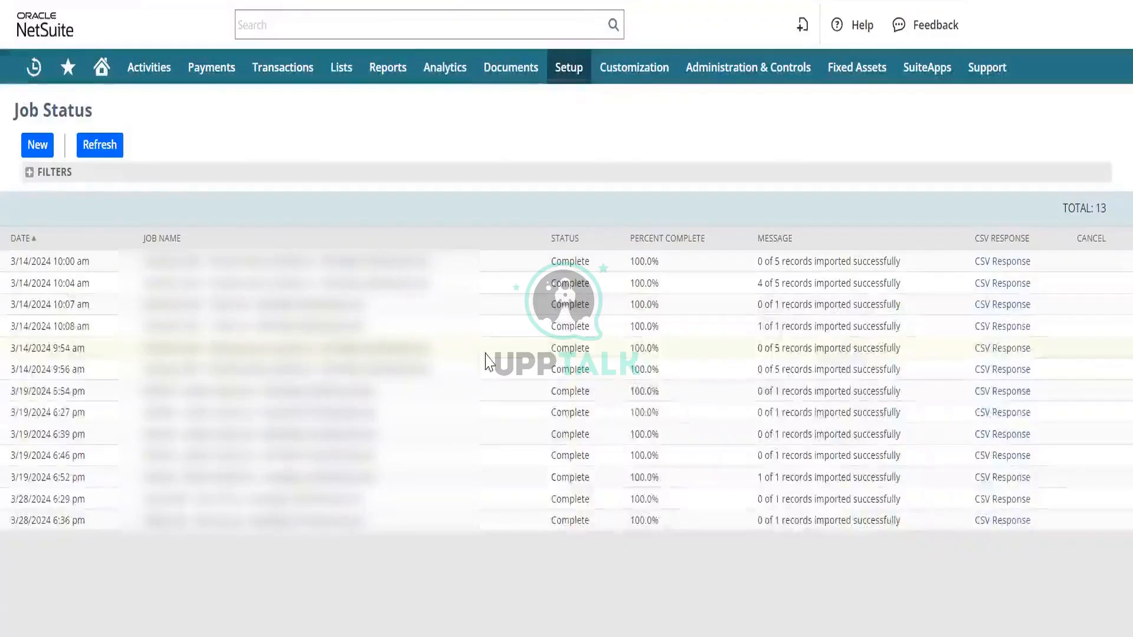
click(1002, 522)
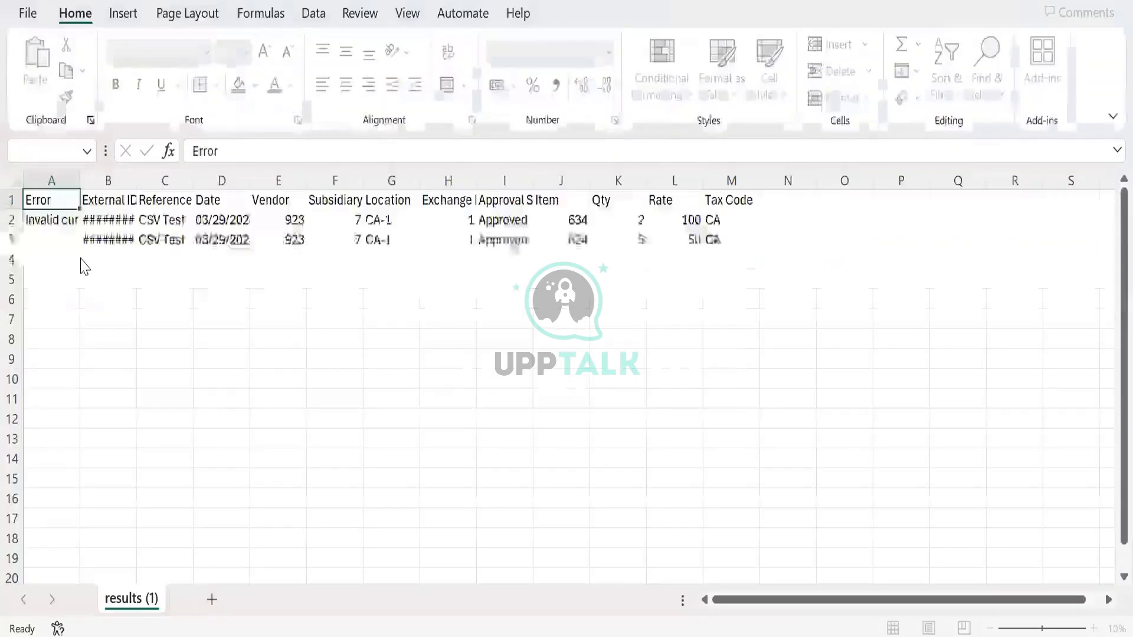
click(732, 240)
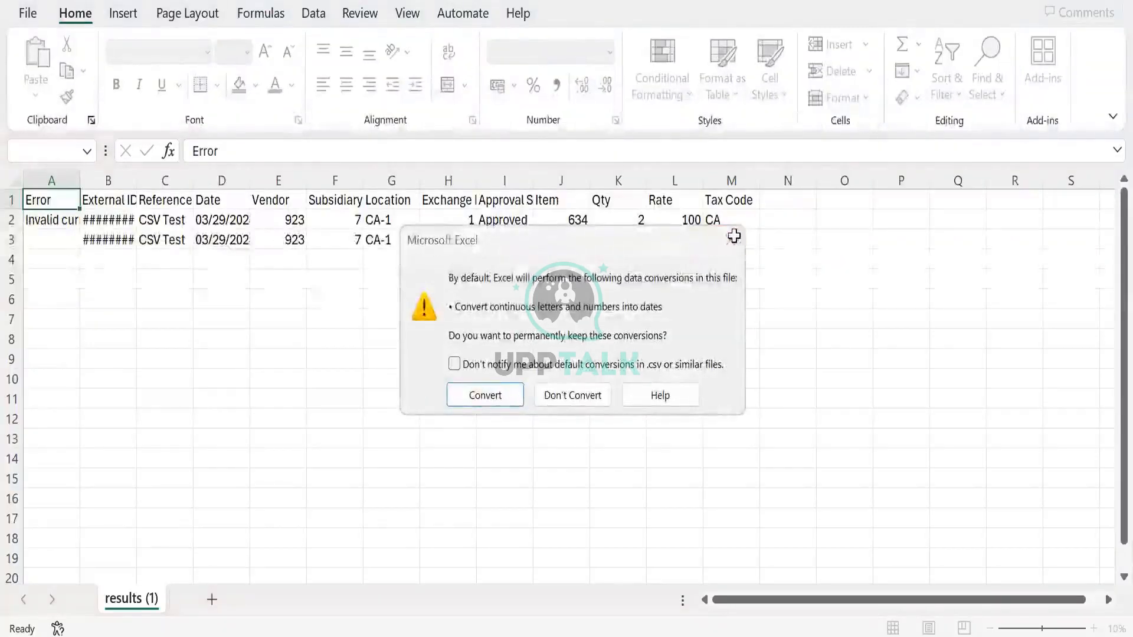
click(36, 220)
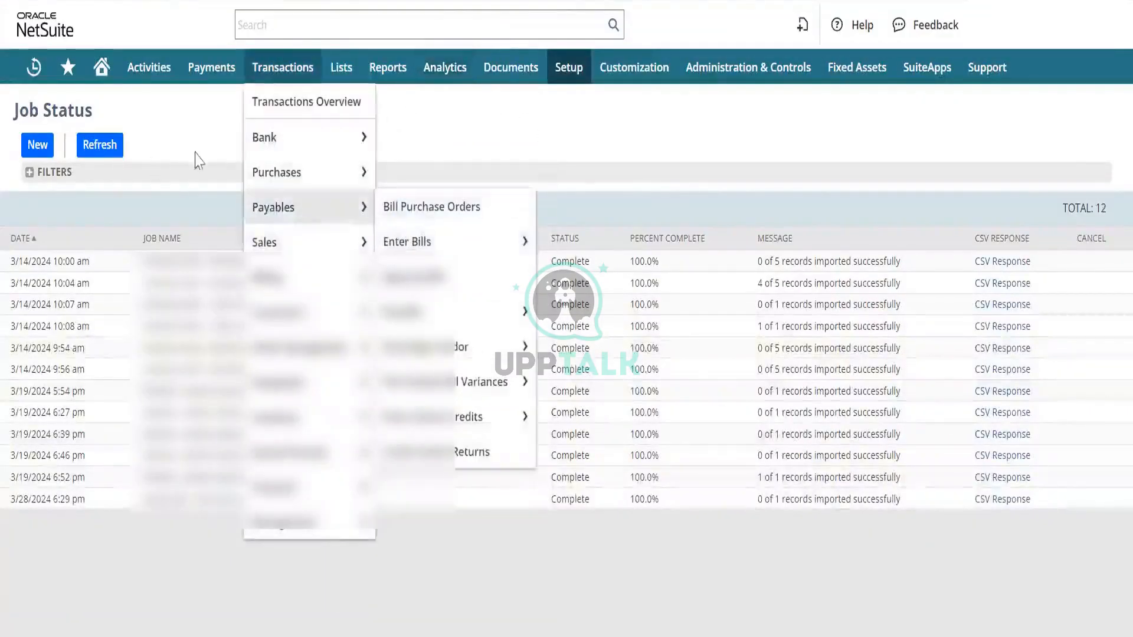
- Return to NetSuite and reopen the saved vendor bill CSV import with ID 120
mouse_move(569, 68)
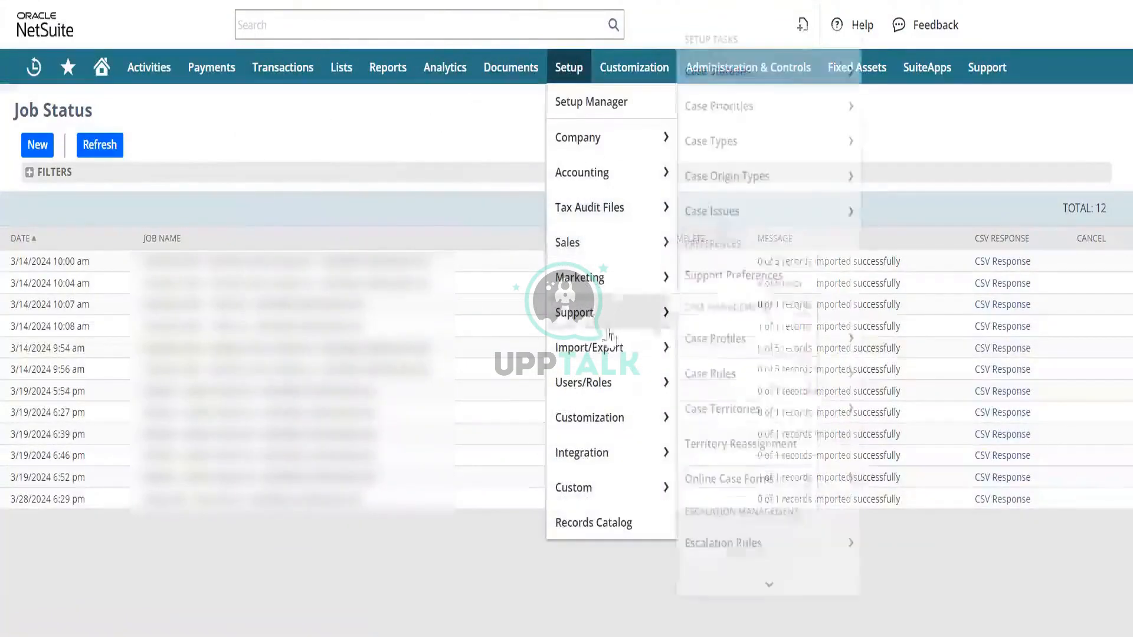
mouse_move(621, 348)
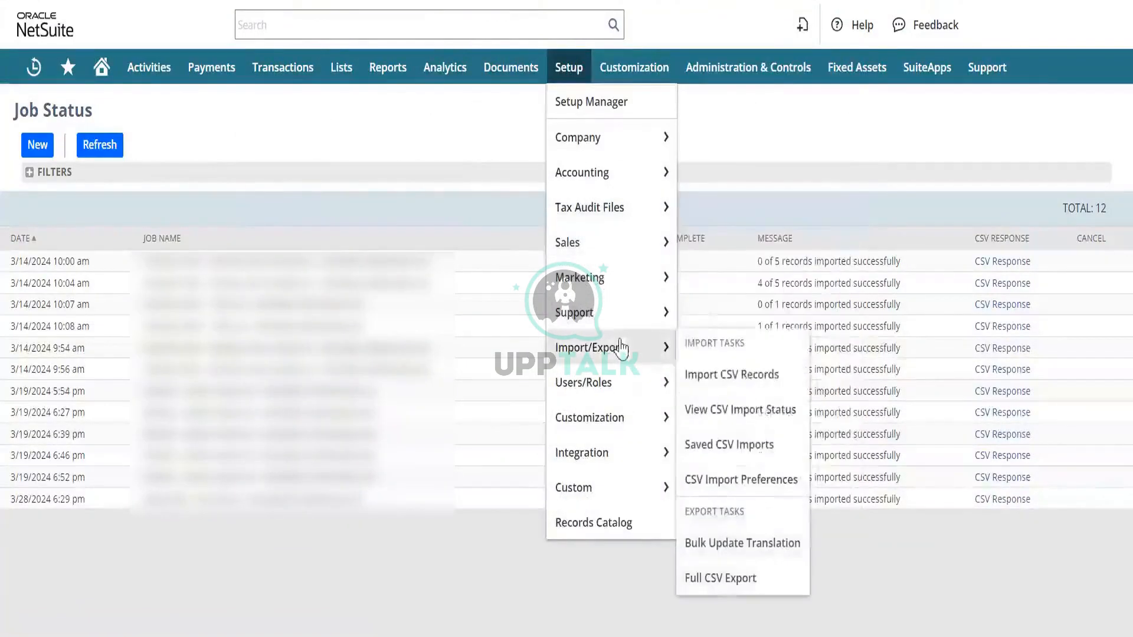
click(745, 445)
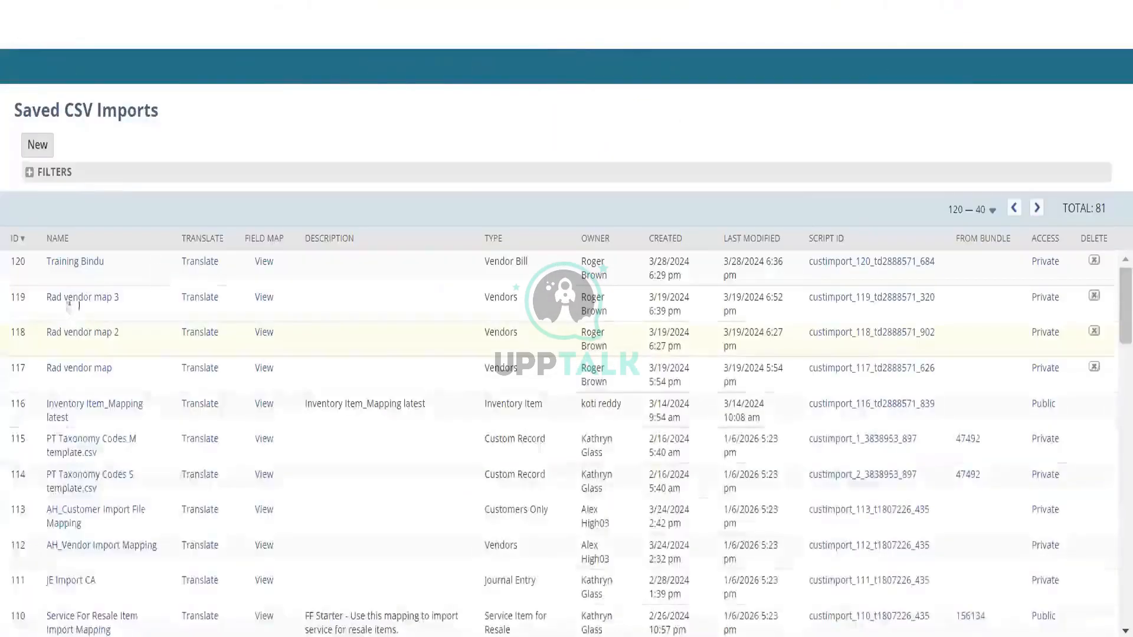
click(85, 265)
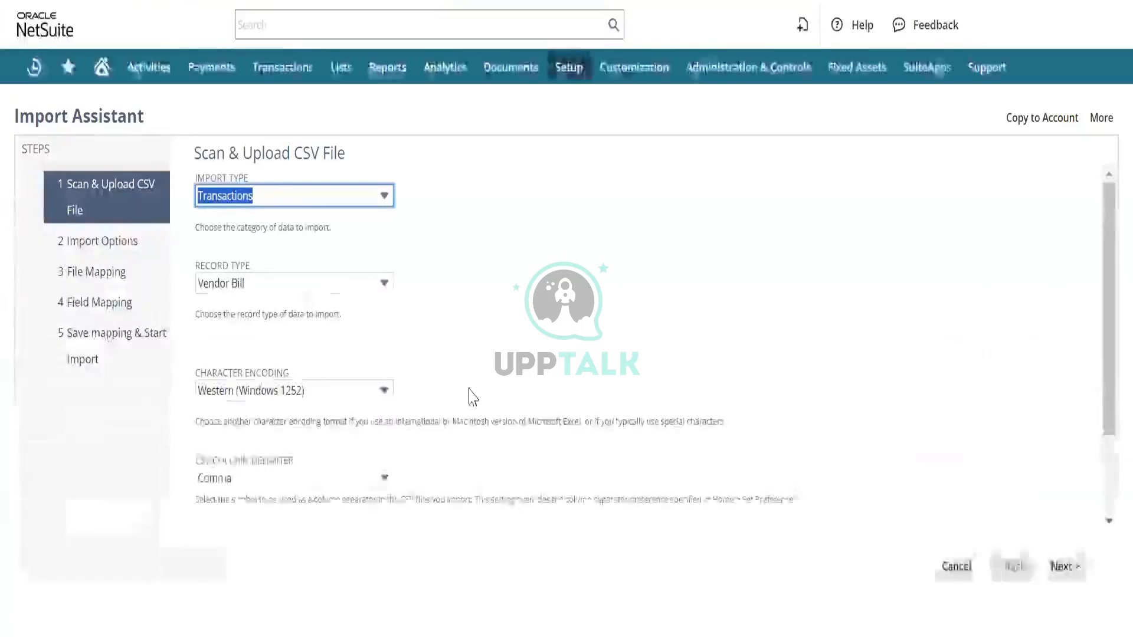
- Upload Test CSV.csv as the one import file, leave data handling on Add, and continue to Field Mapping
scroll(467, 378, down, 2)
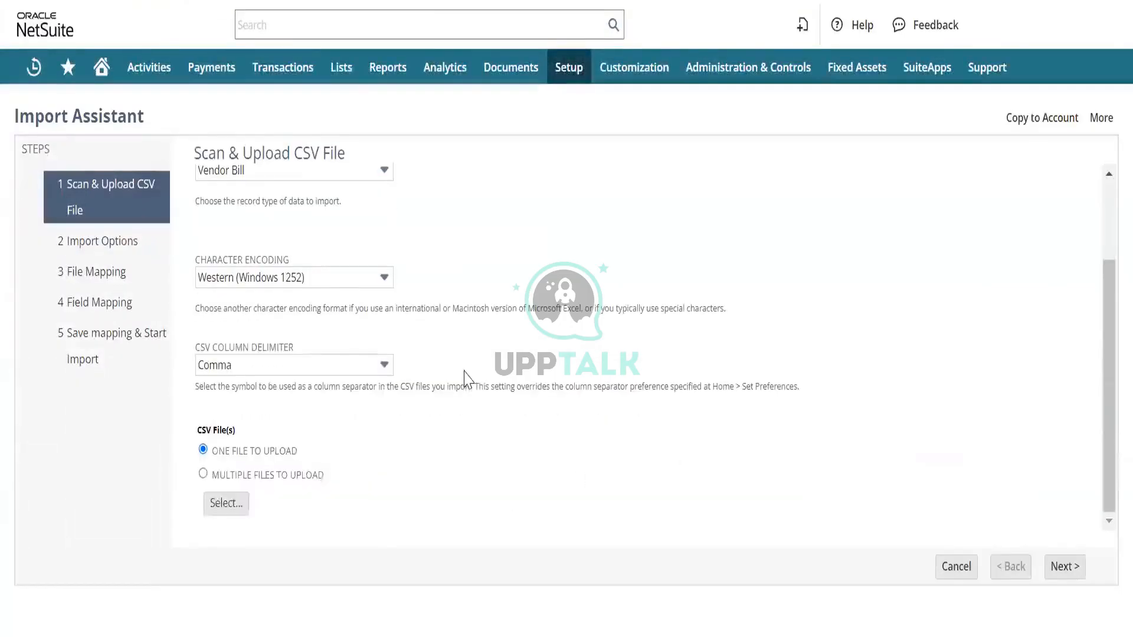
click(229, 506)
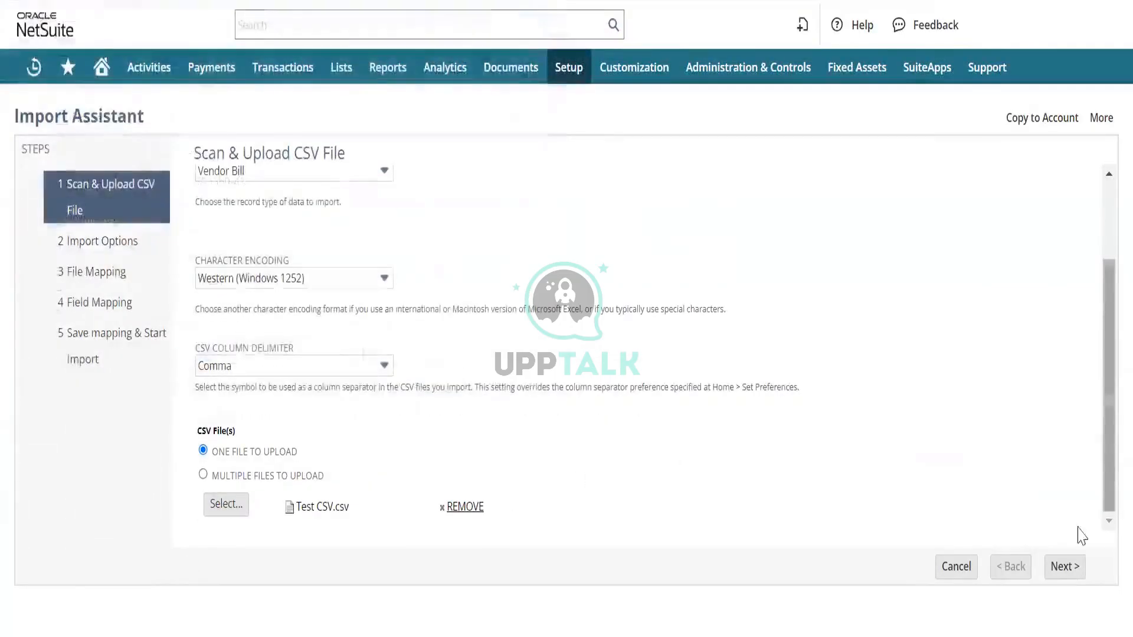
click(1068, 569)
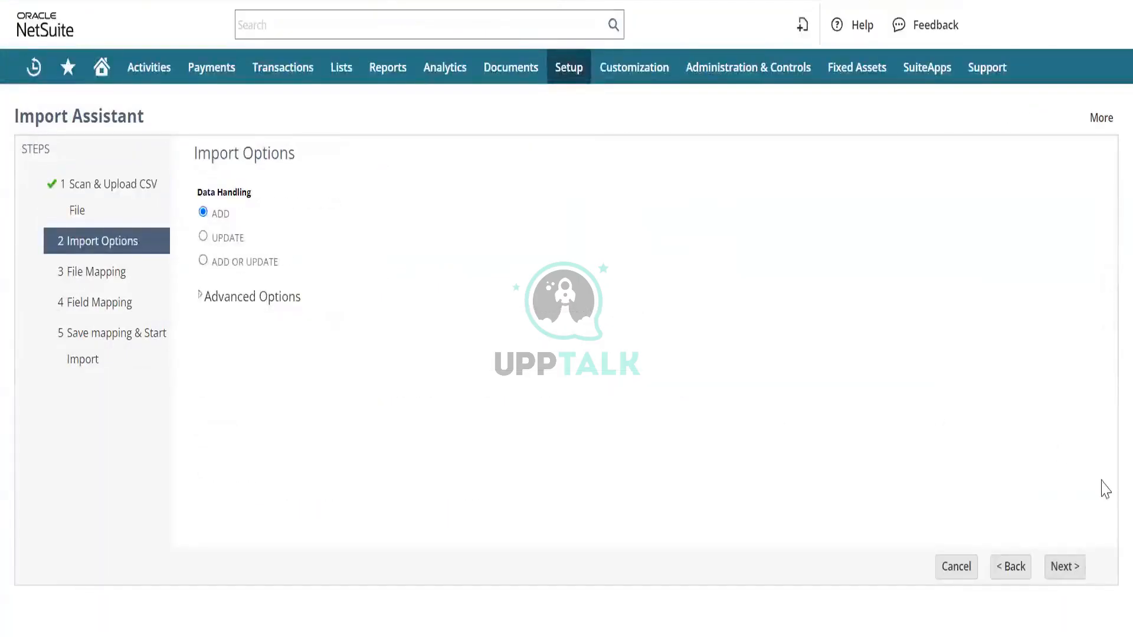
click(1064, 569)
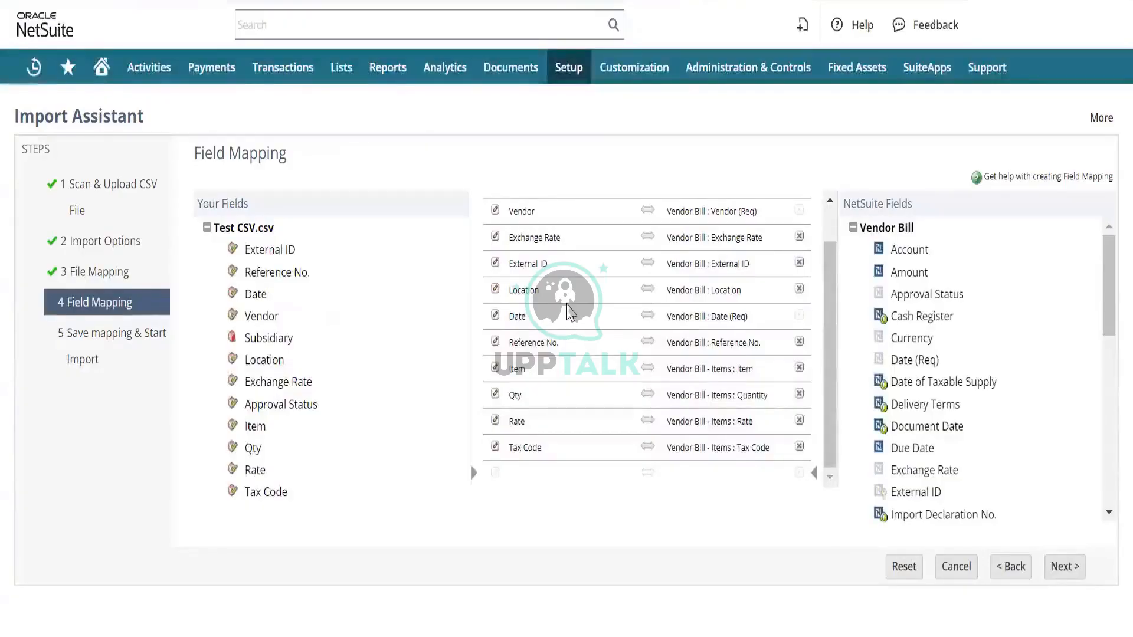
- Change the default value mapped to Vendor Bill : Currency to Canadian Dollar and review the remaining field mappings
scroll(567, 307, up, 1)
scroll(568, 307, up, 1)
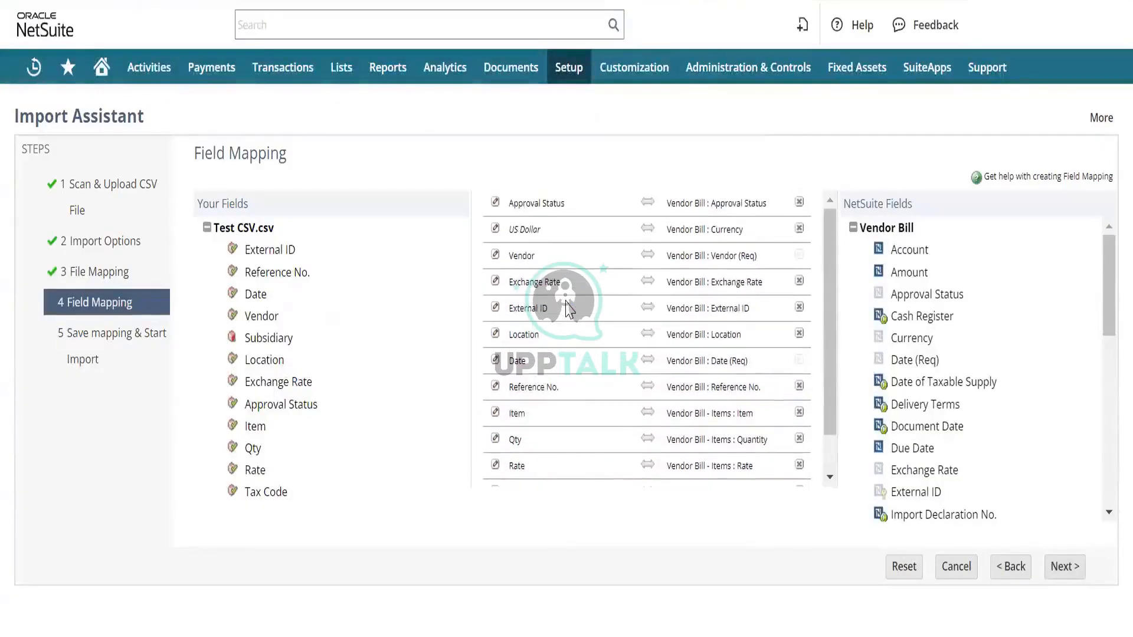
click(495, 231)
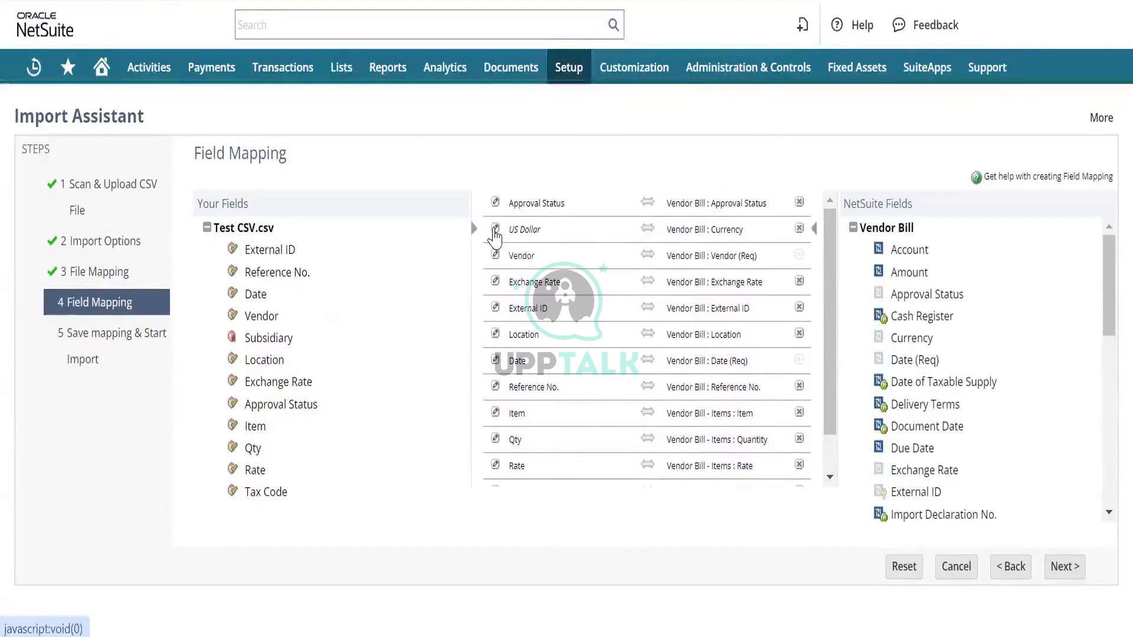
click(508, 219)
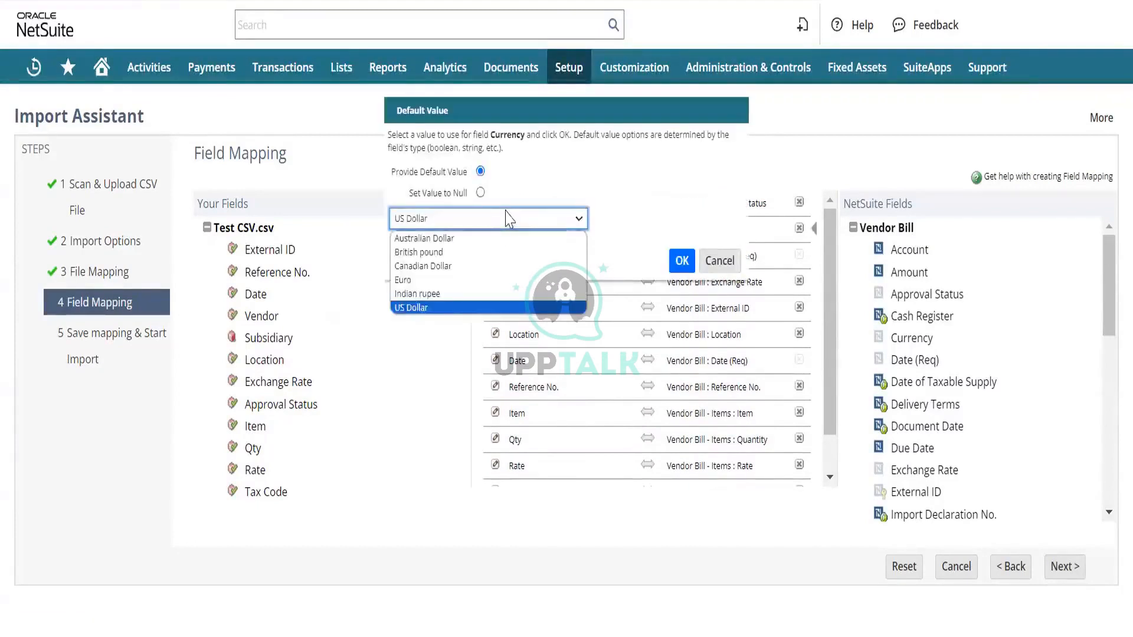
click(463, 265)
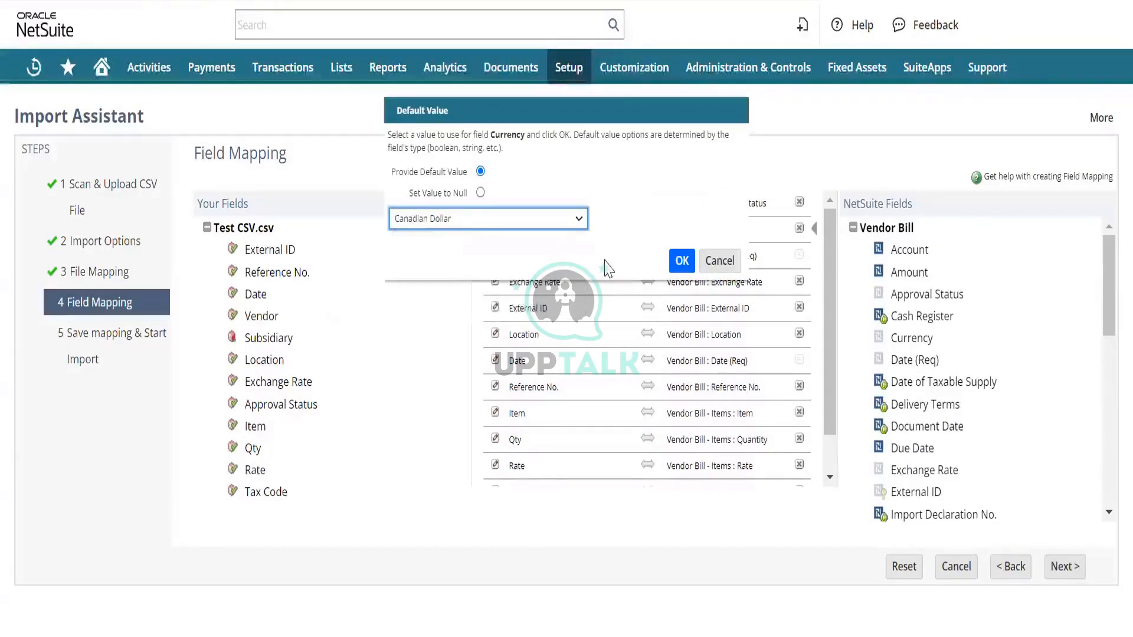
click(682, 261)
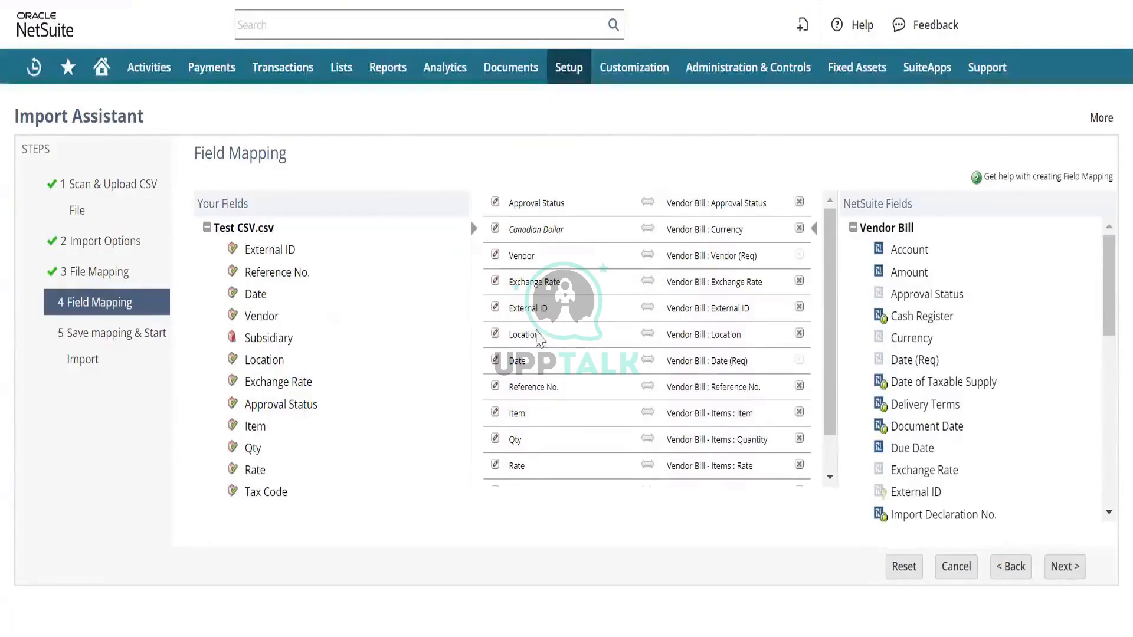
scroll(555, 363, down, 1)
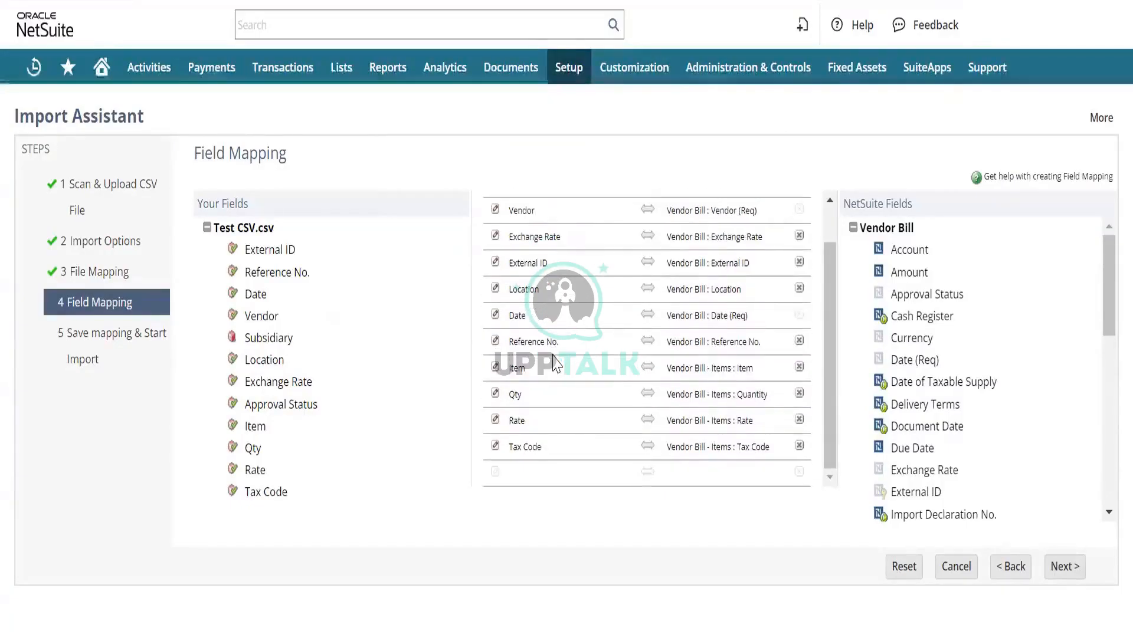
scroll(555, 363, up, 1)
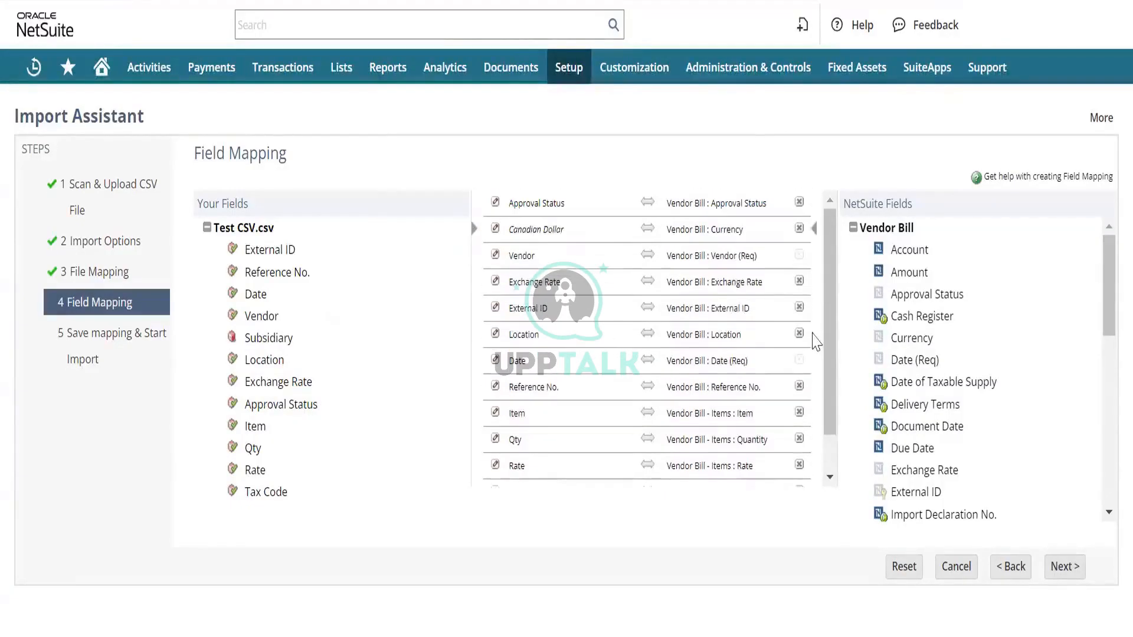
- Save and run the import with the Canadian Dollar currency mapping, overwriting the saved import map
click(1070, 570)
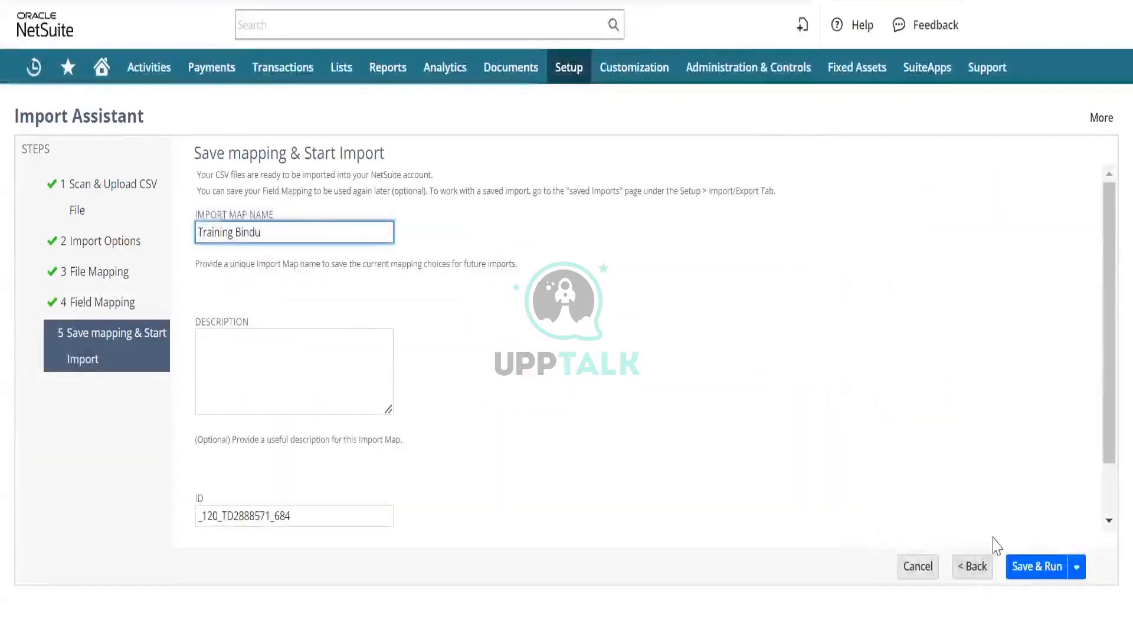
mouse_move(1078, 572)
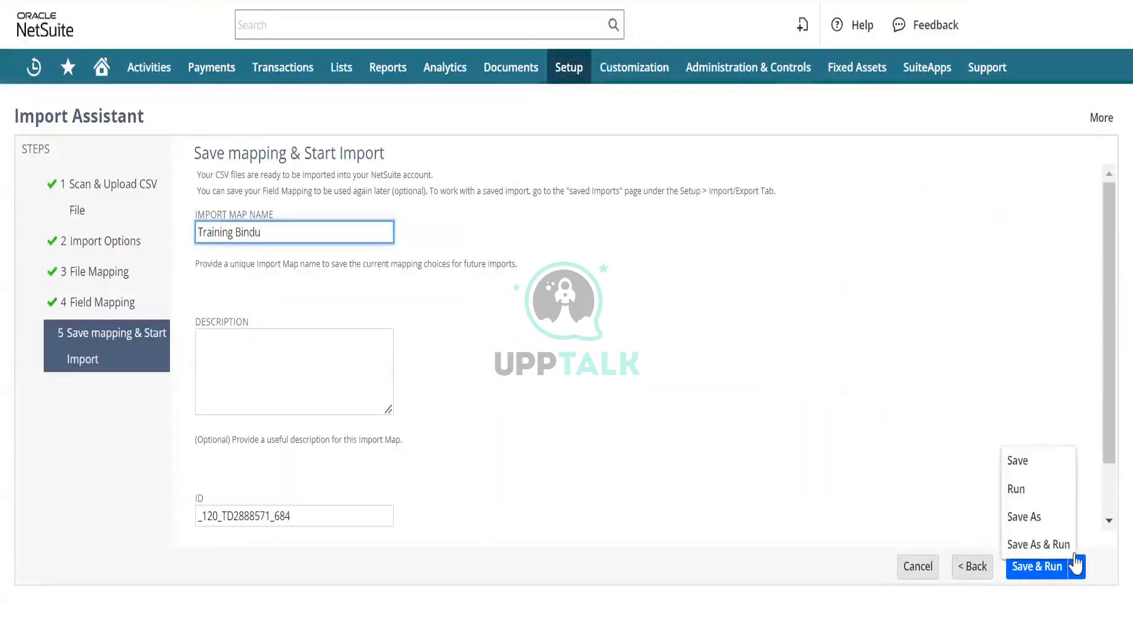
click(1037, 481)
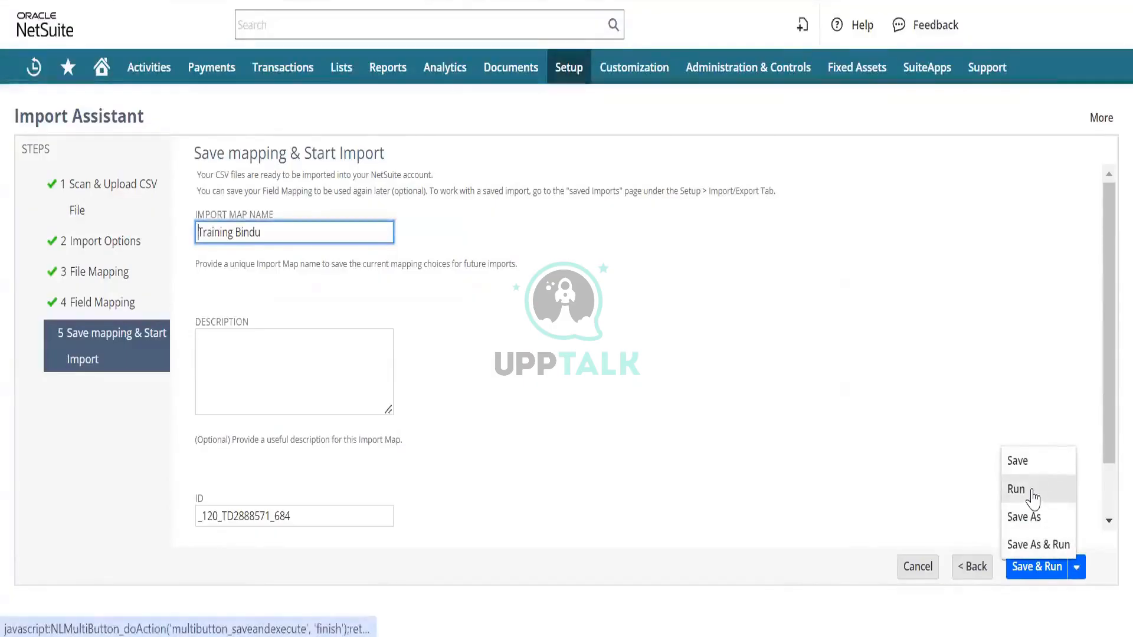
click(1038, 567)
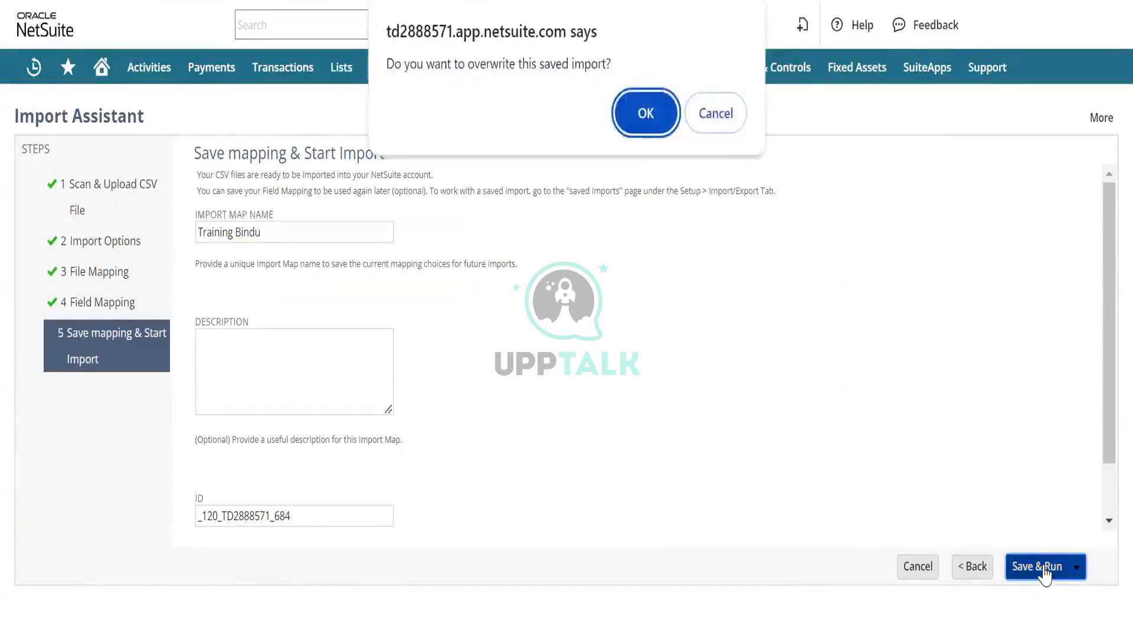
click(645, 113)
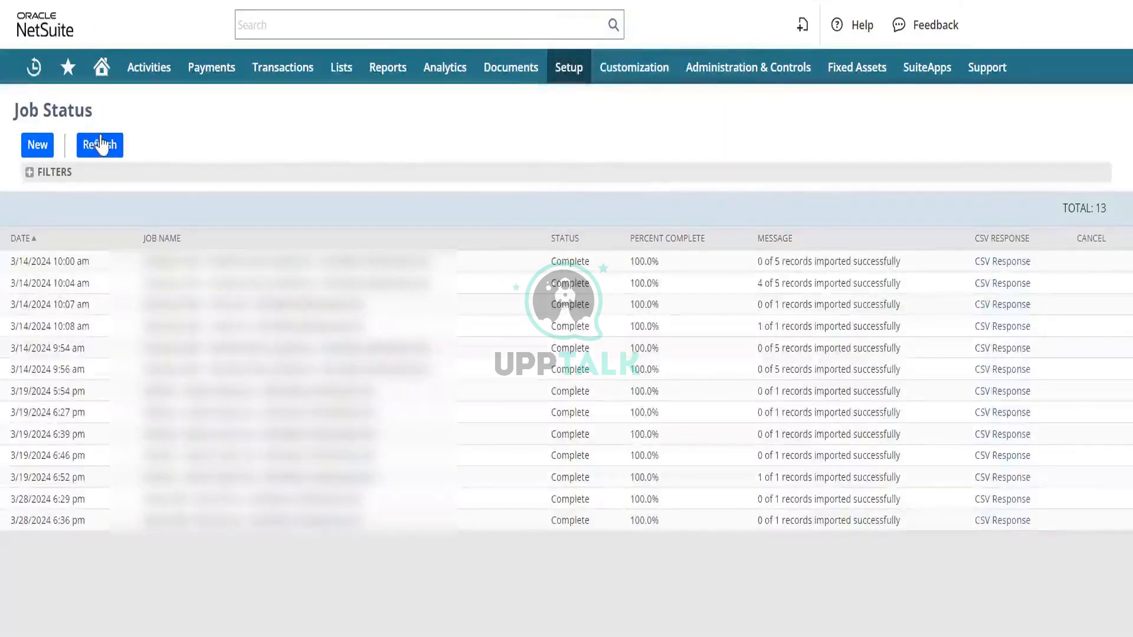
- Refresh the Job Status list until the newest vendor bill import job finishes processing
click(99, 145)
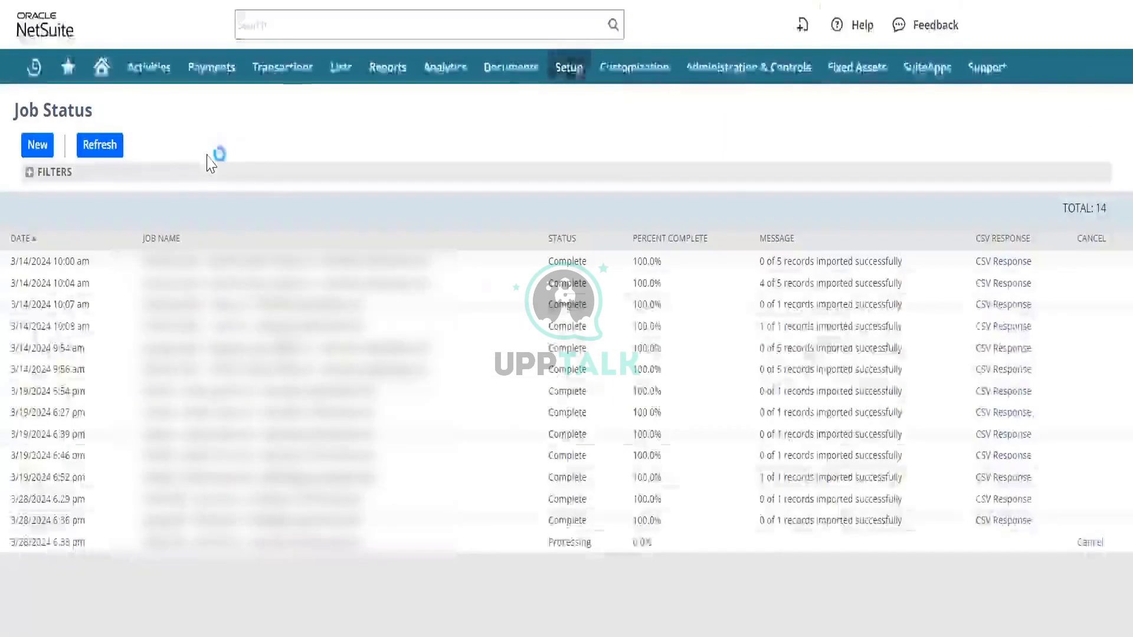
click(94, 146)
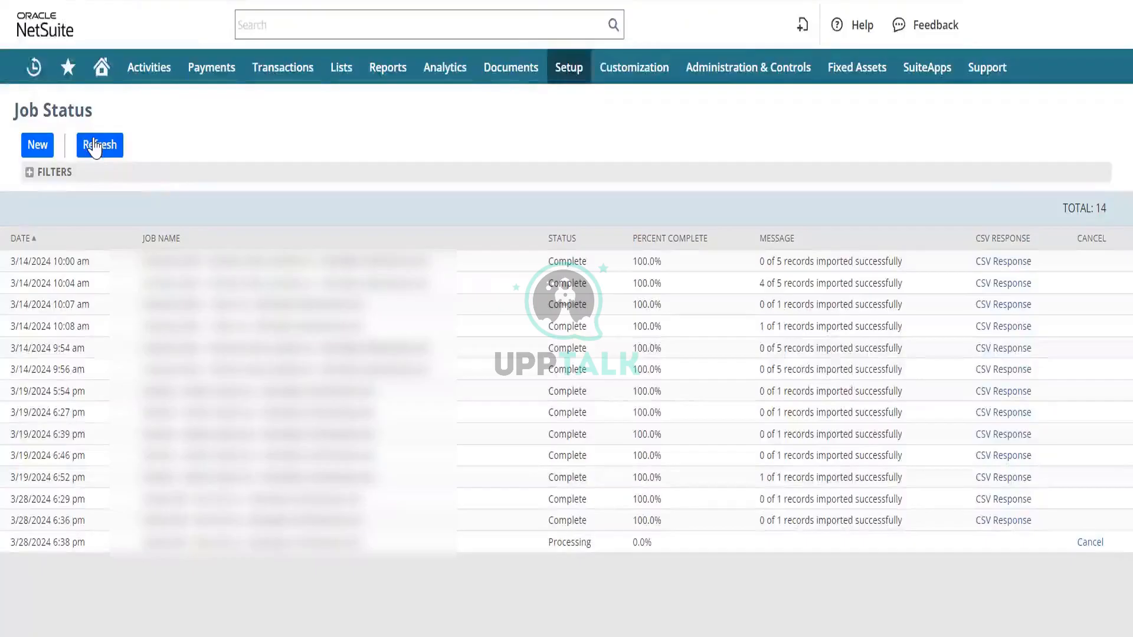
click(95, 147)
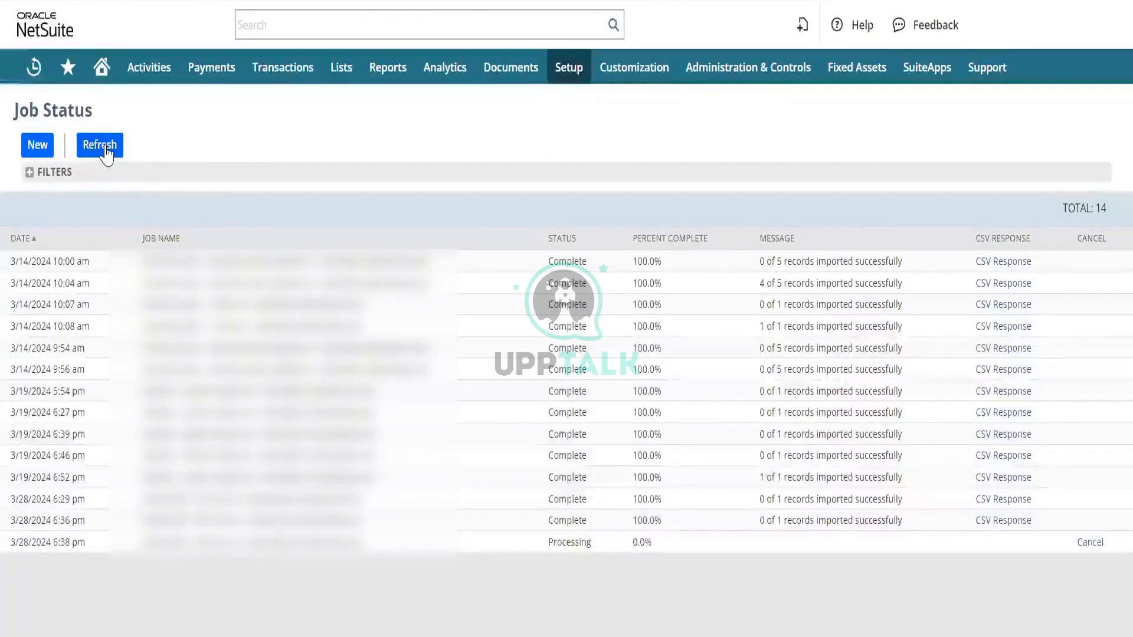
click(105, 150)
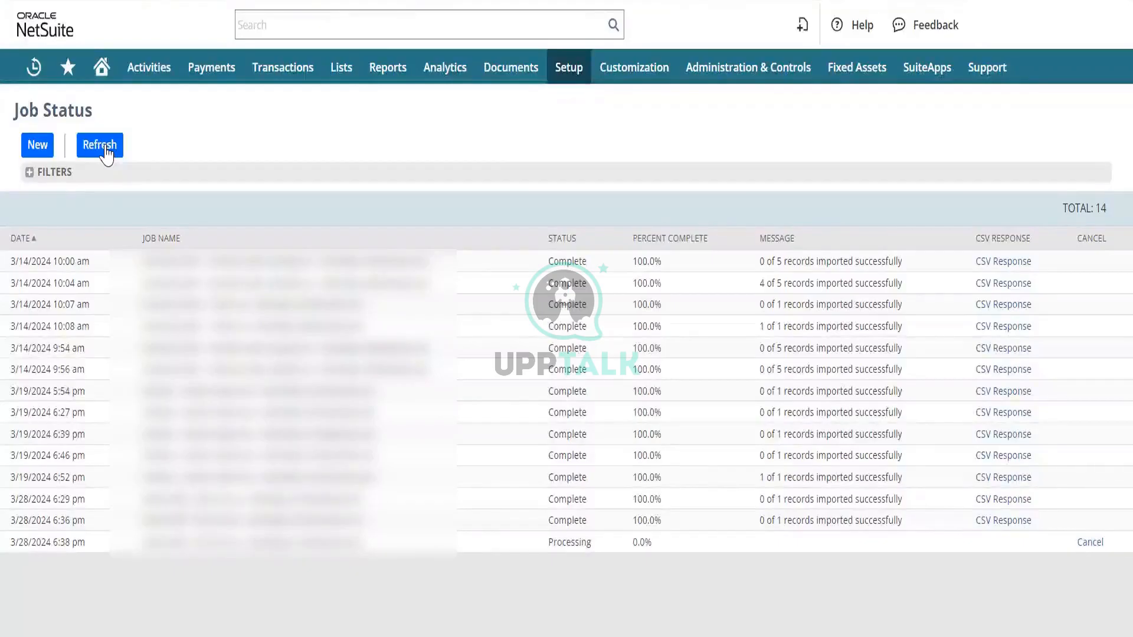
click(107, 153)
click(109, 149)
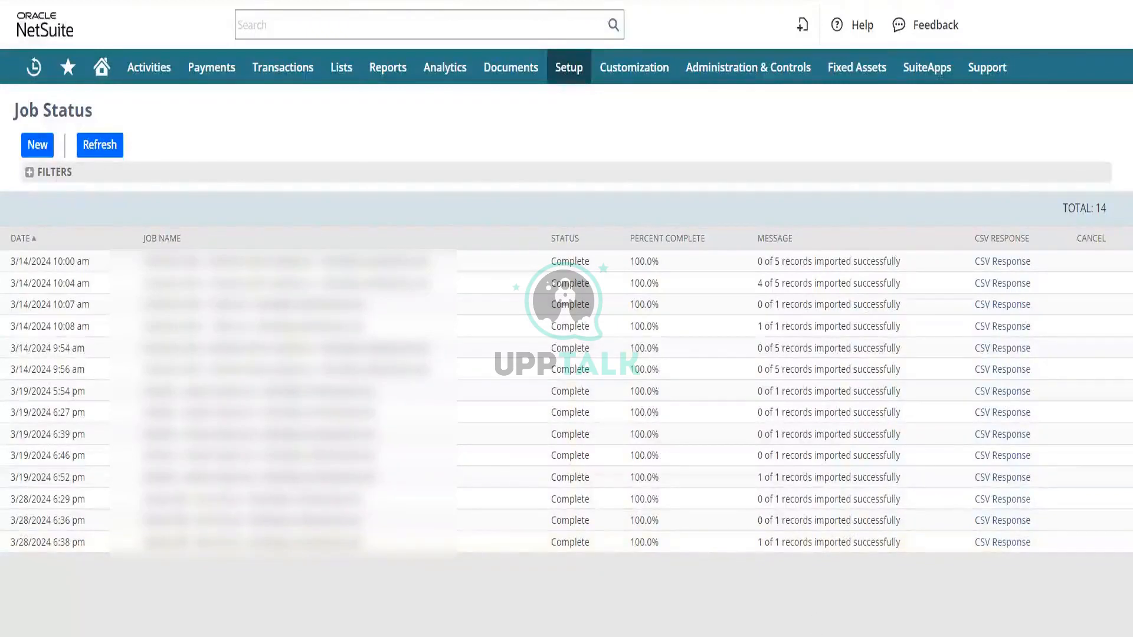
- Switch to Excel and bring up the Test CSV workbook to review the bill data used for the import
mouse_move(730, 633)
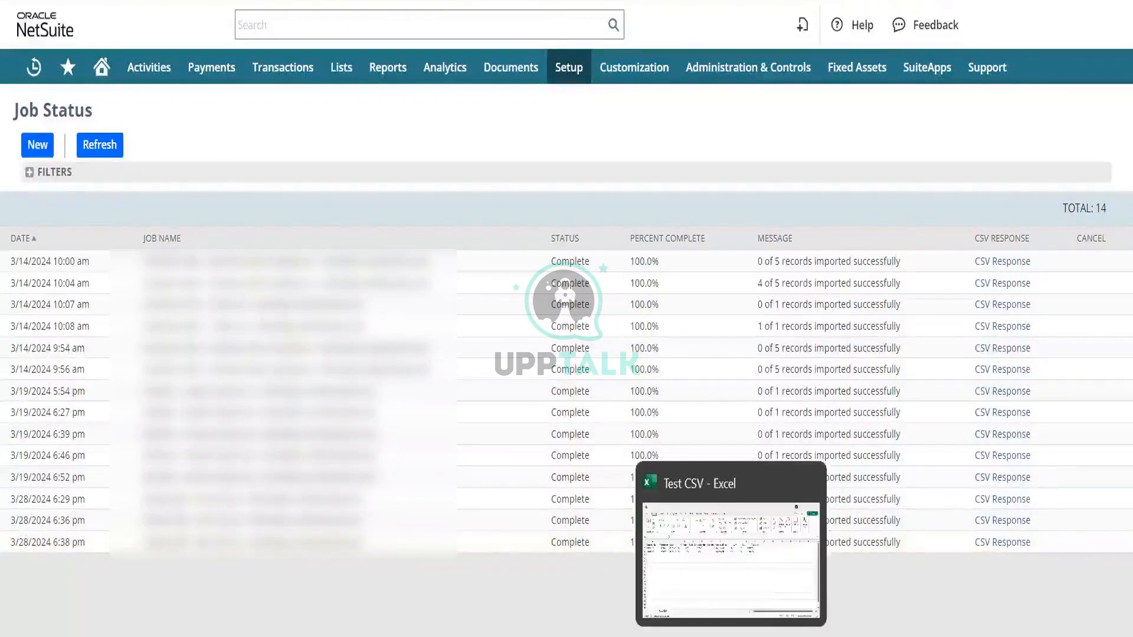
click(728, 608)
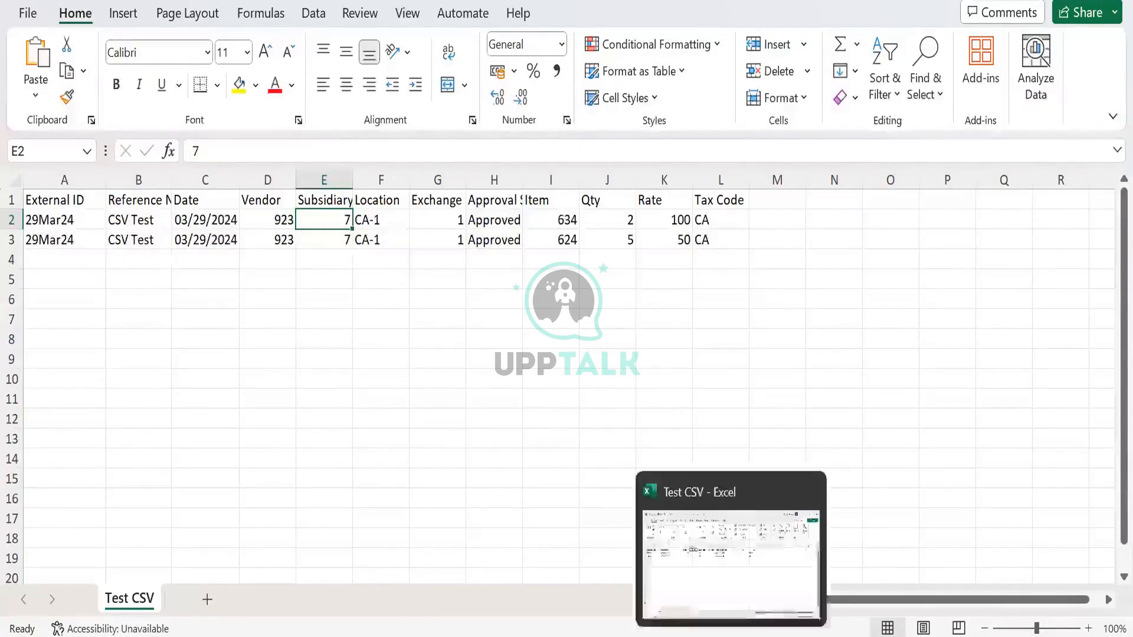
mouse_move(709, 575)
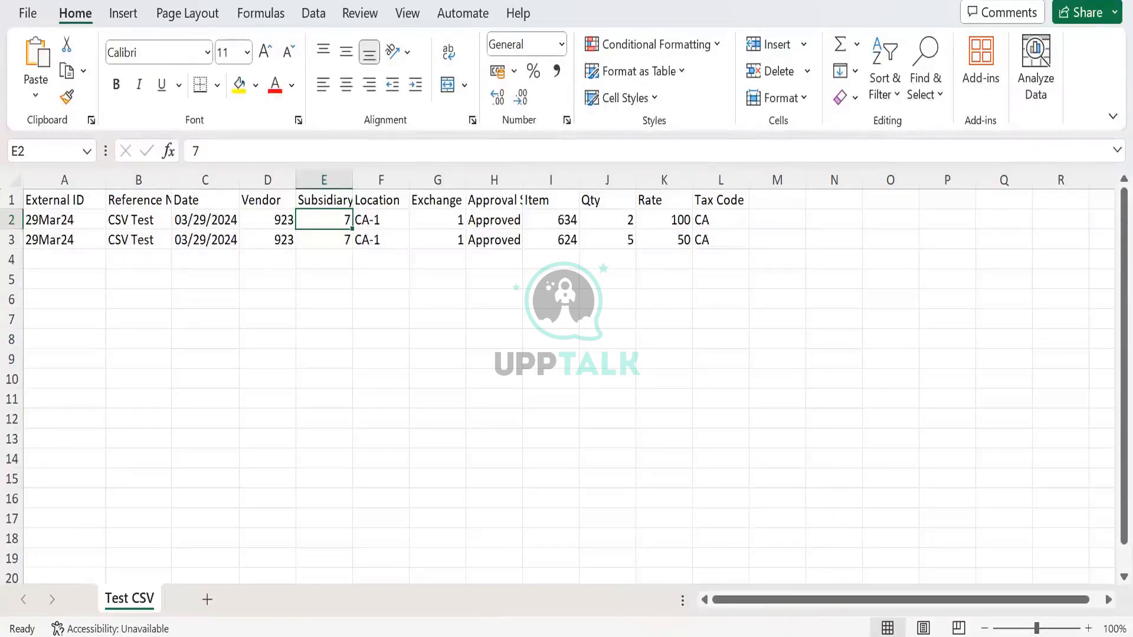
- Switch to the results workbook, dismiss the data conversion notice, and read the import error and its vendor value in row 2
click(413, 636)
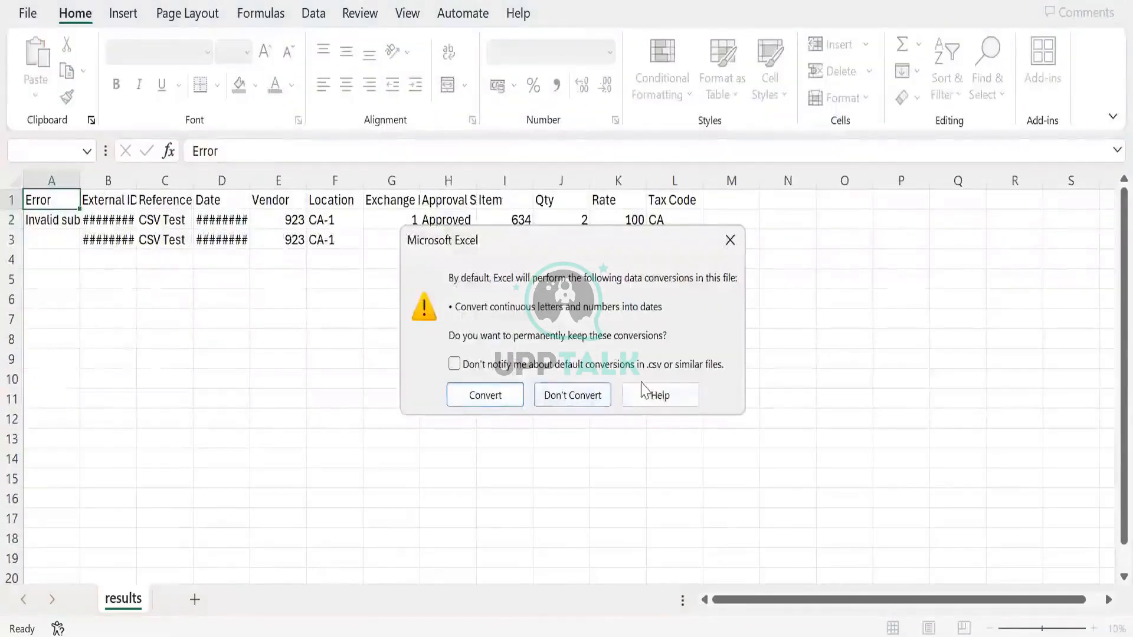
click(730, 240)
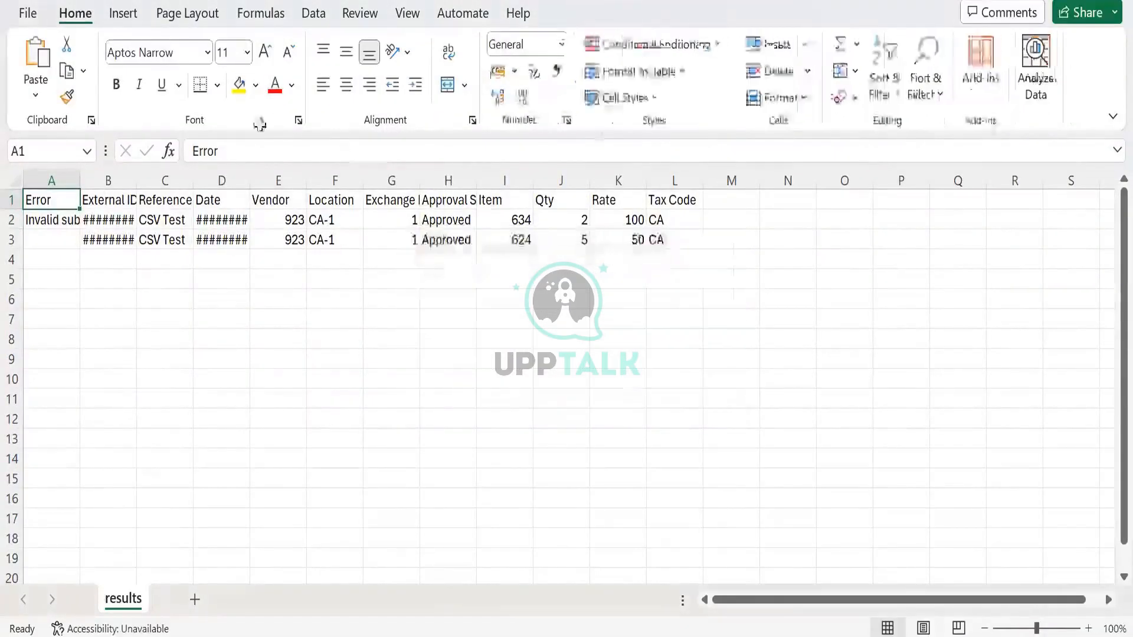
click(47, 220)
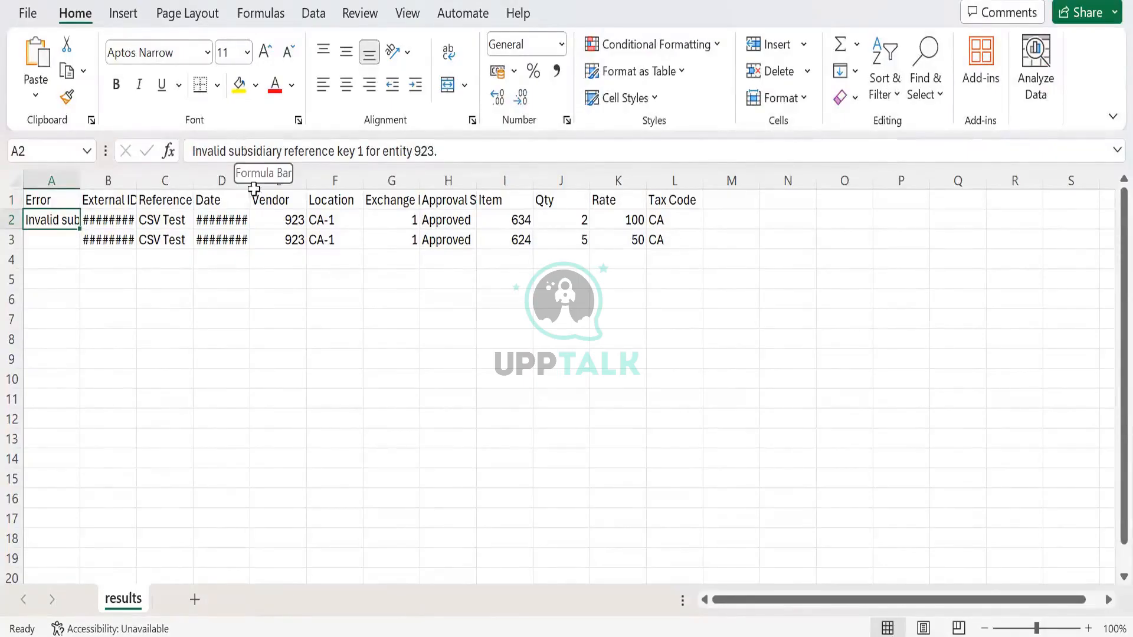
click(292, 220)
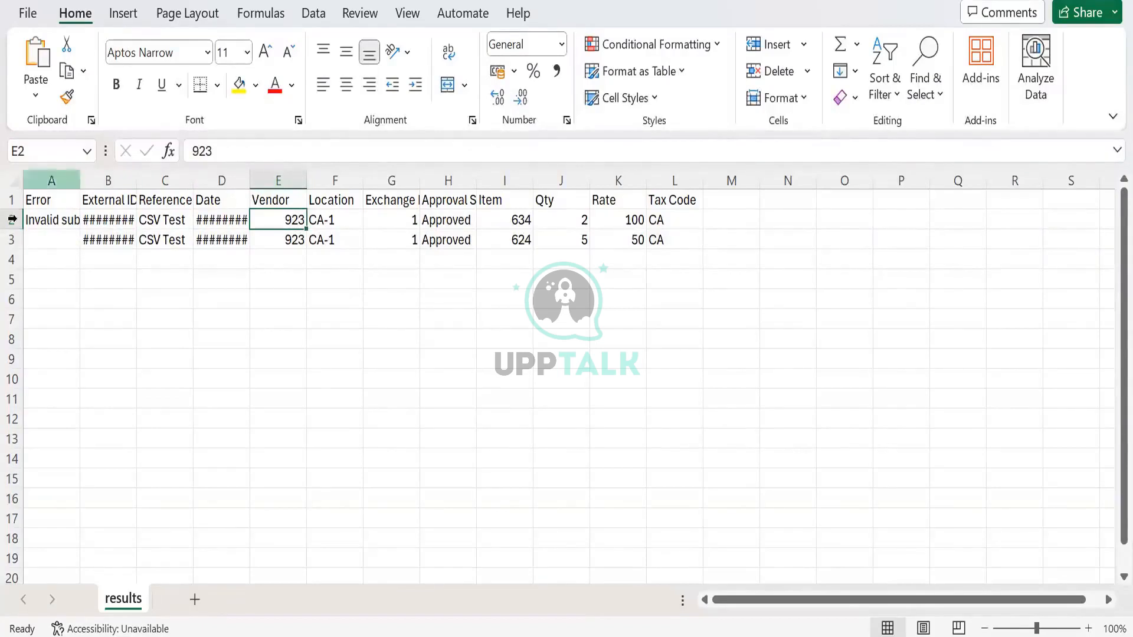
click(53, 220)
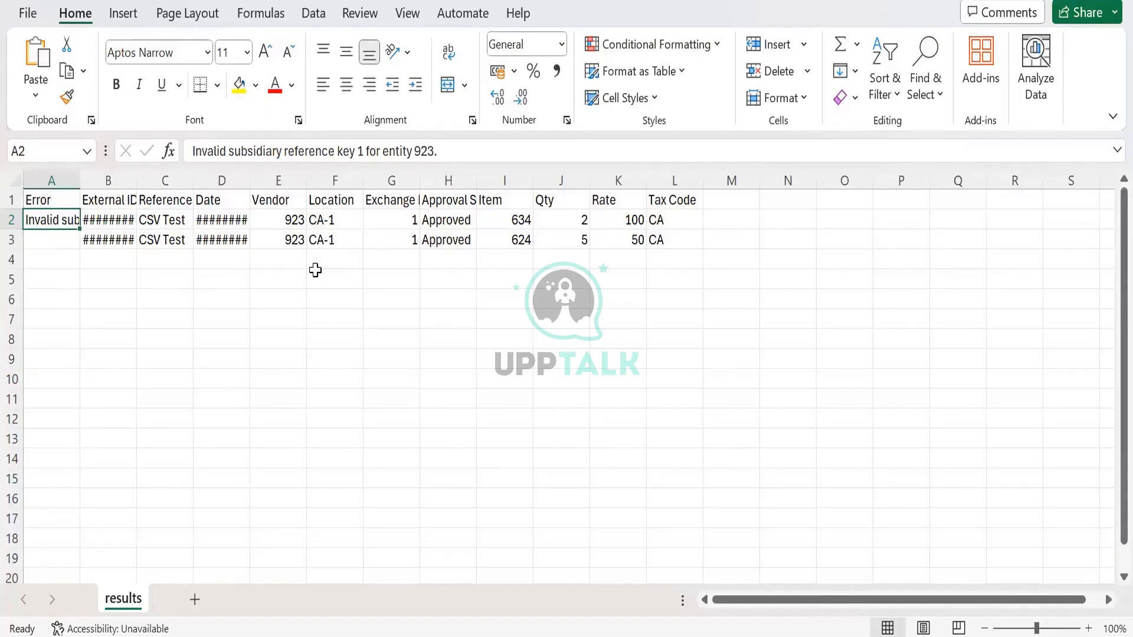
- Enter ADMIN in cell N2 of the results sheet, beyond the Tax Code column
key(Right)
key(Right)
key(Right)
key(Right)
key(Right)
key(Right)
key(Right)
key(Right)
key(Right)
key(Right)
key(Right)
key(Right)
key(Right)
key(Right)
key(Right)
key(Right)
key(Right)
key(Right)
key(Right)
key(Right)
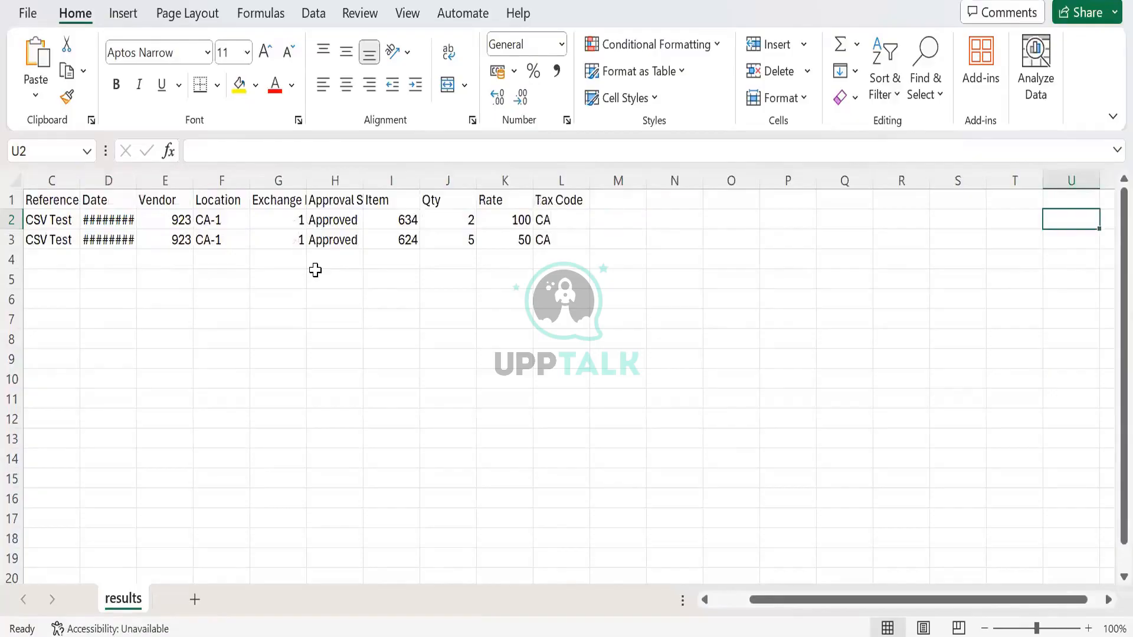
key(Left)
key(Left)
key(Left)
key(Left)
key(Left)
key(Left)
key(Left)
key(Left)
key(Left)
key(Left)
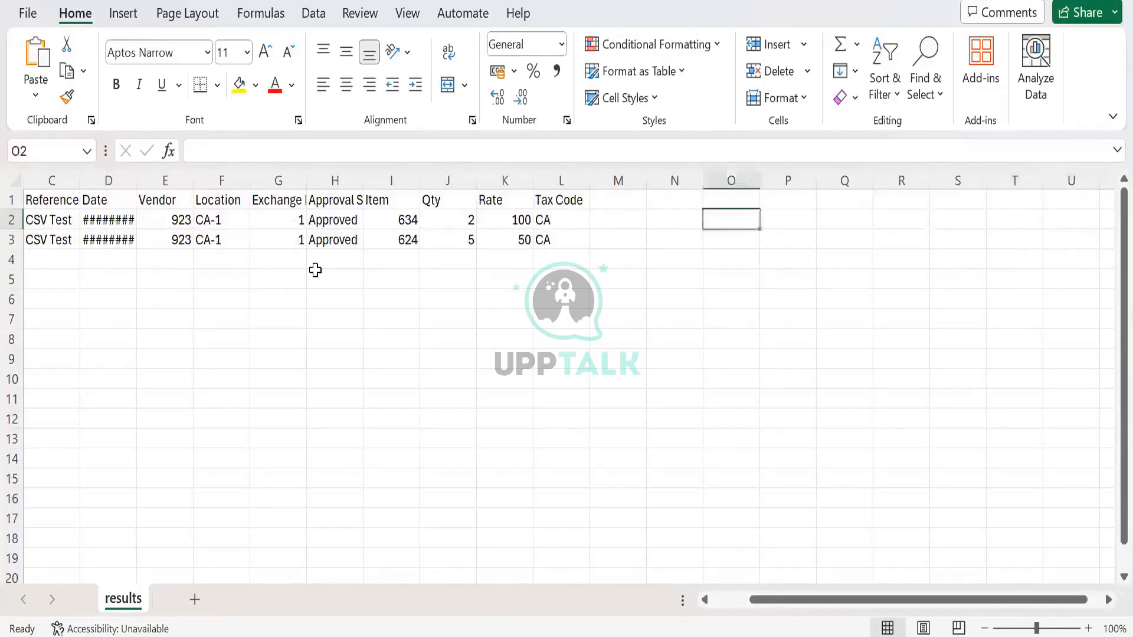
key(Right)
key(Right)
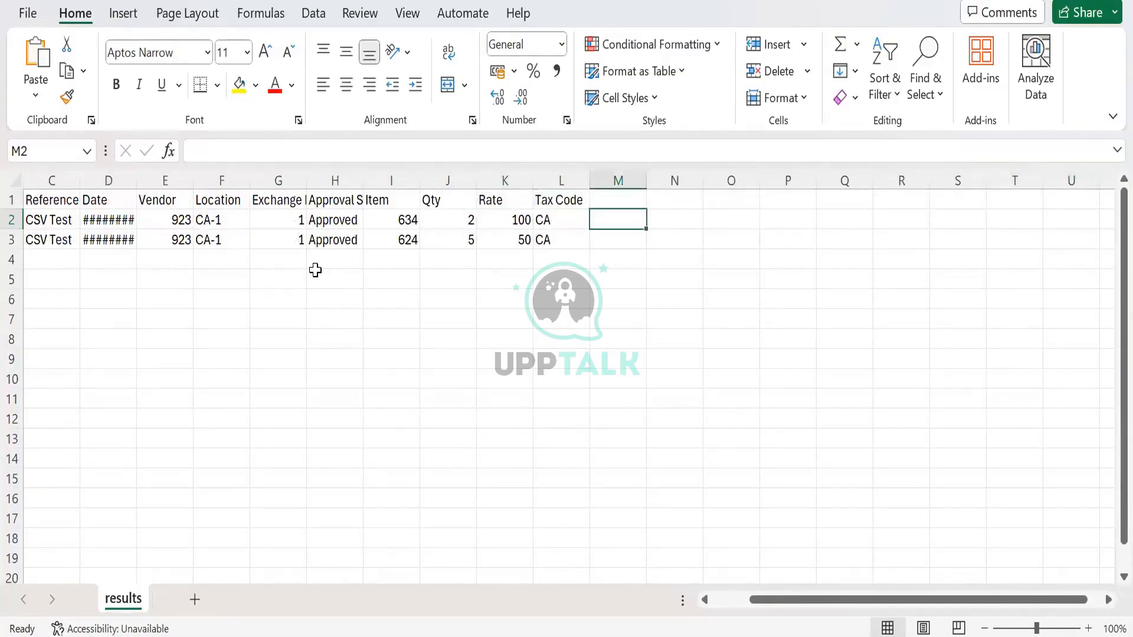
key(Up)
key(Right)
key(Down)
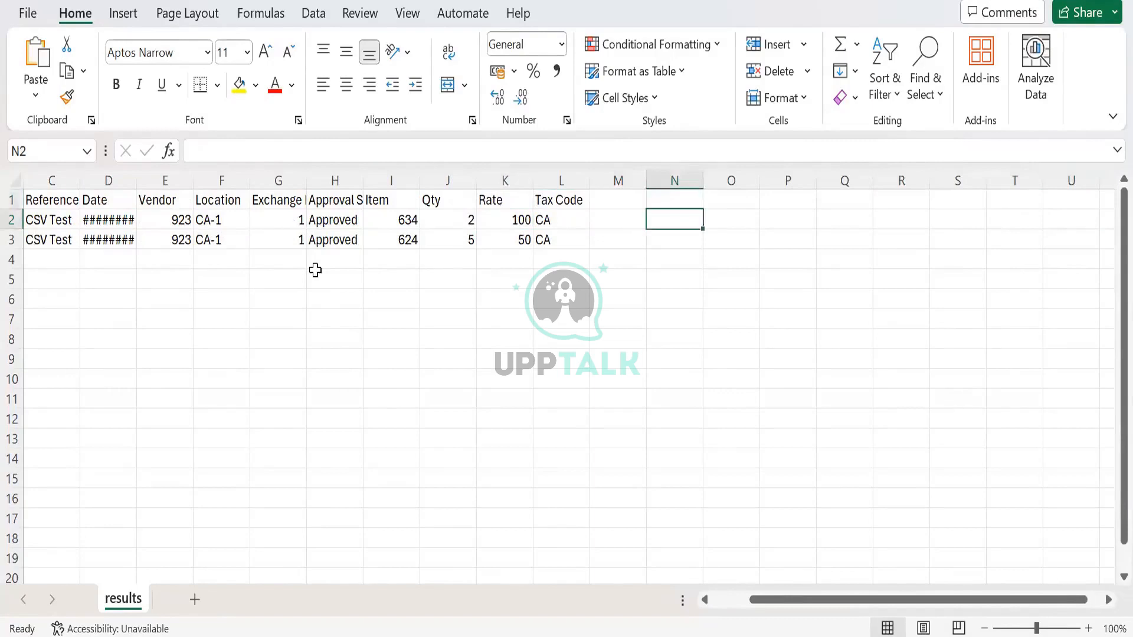
text(A)
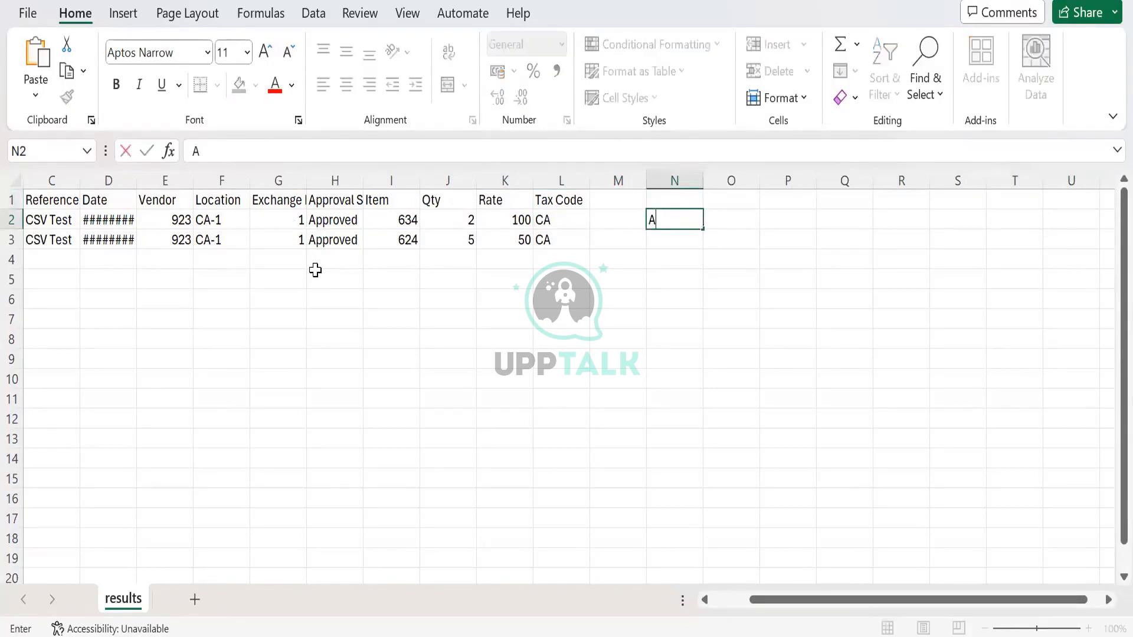
text(DMIN)
key(Tab)
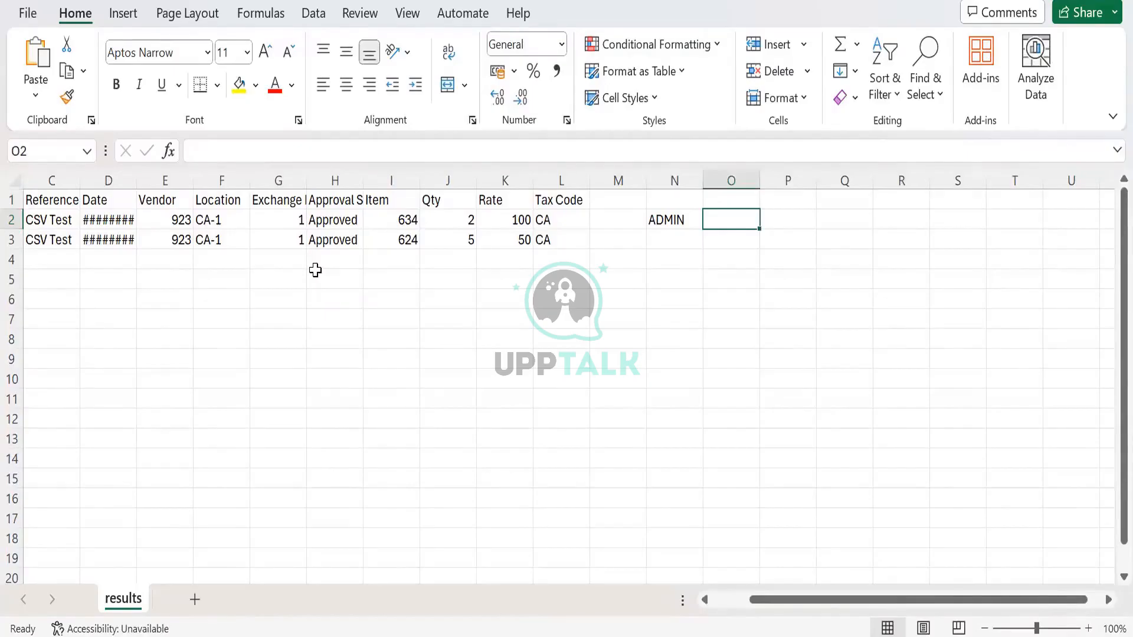
- Enter Admin in cell O2 beside the ADMIN entry for a letter-case comparison
text(Ad)
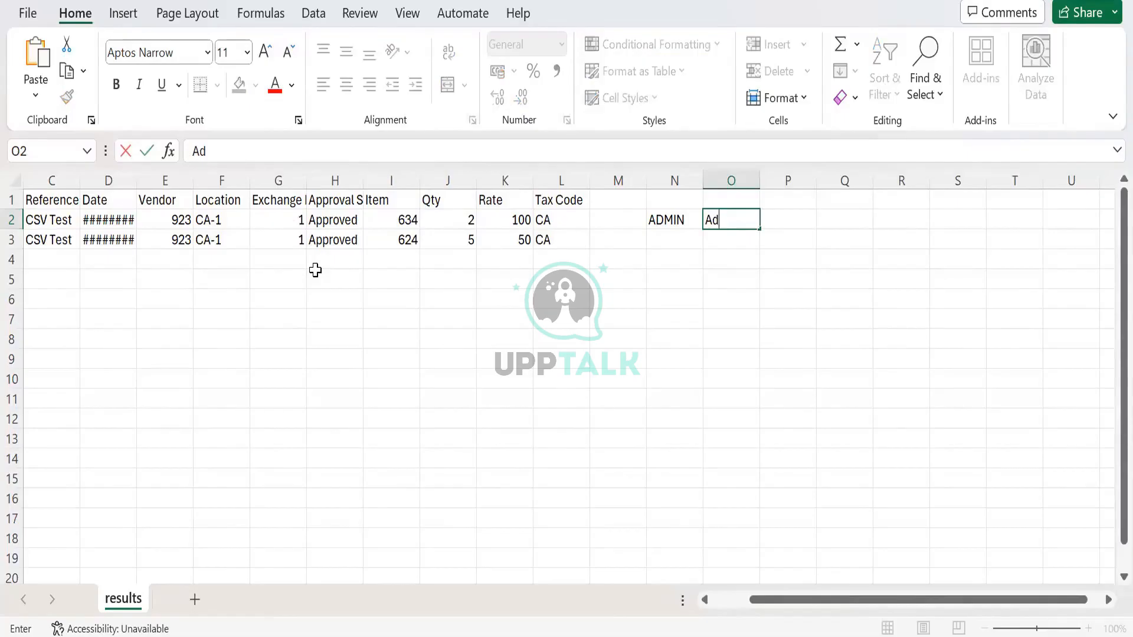
text(min)
key(Tab)
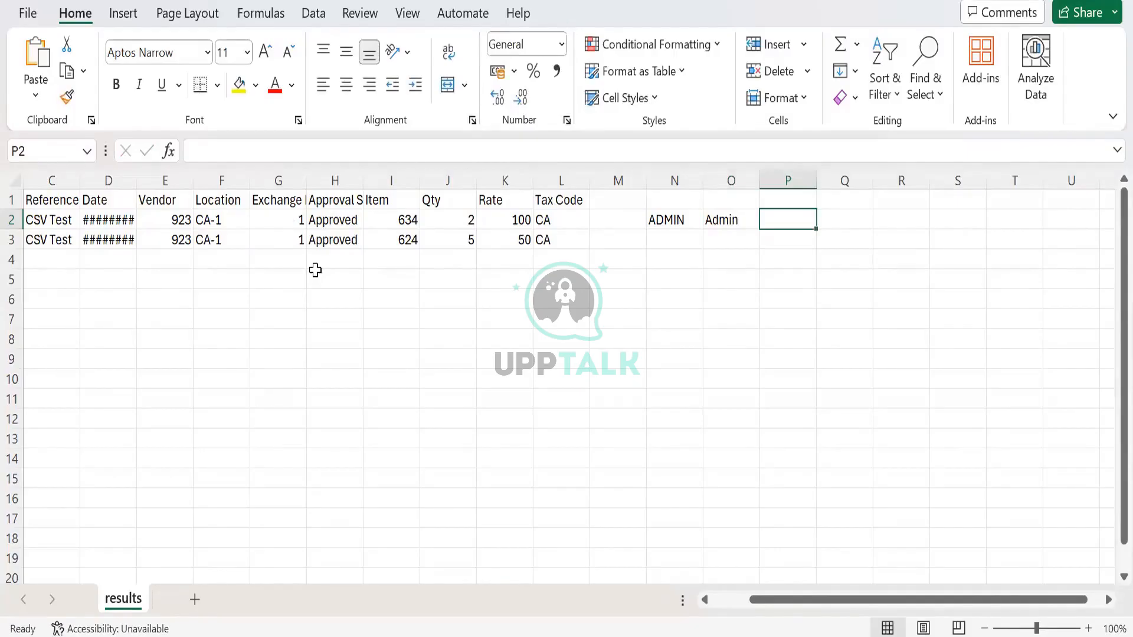
key(Left)
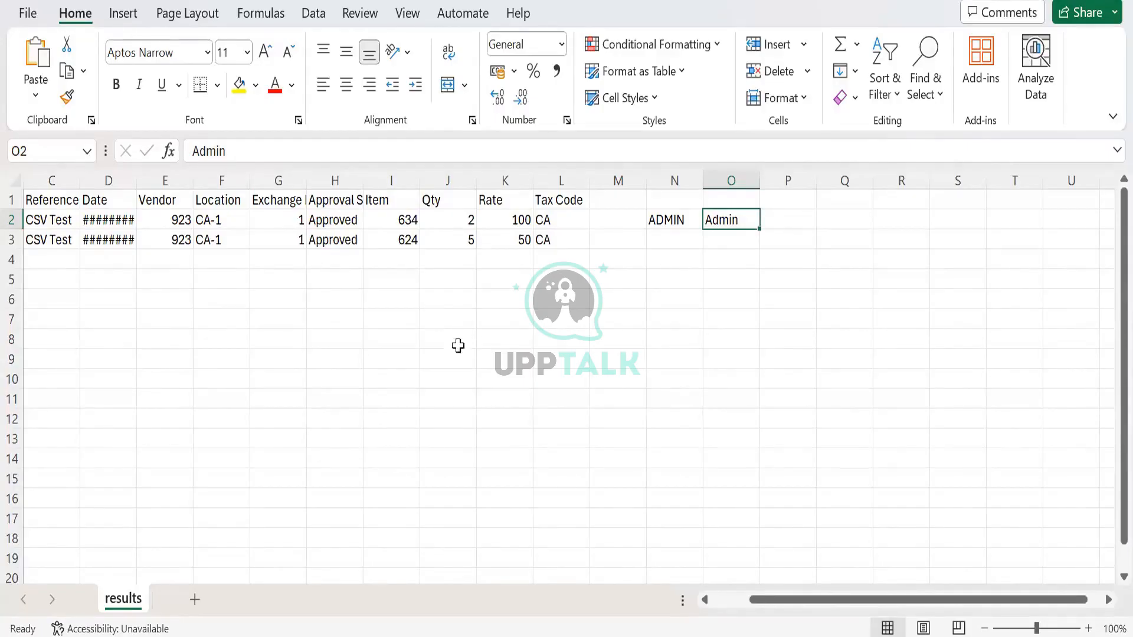
click(741, 246)
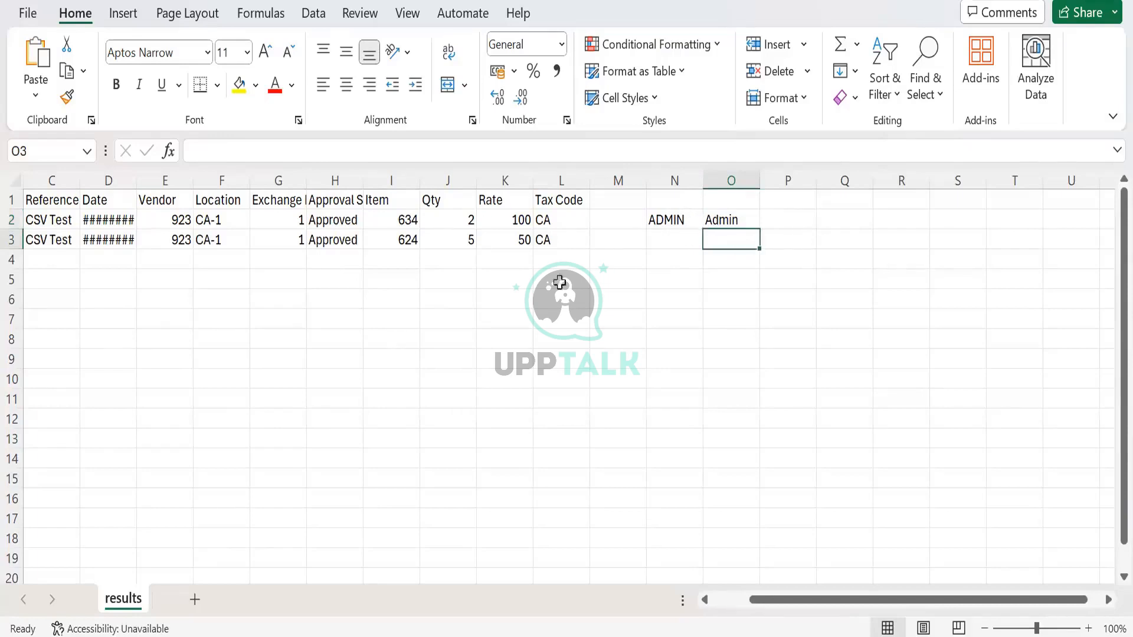
click(680, 239)
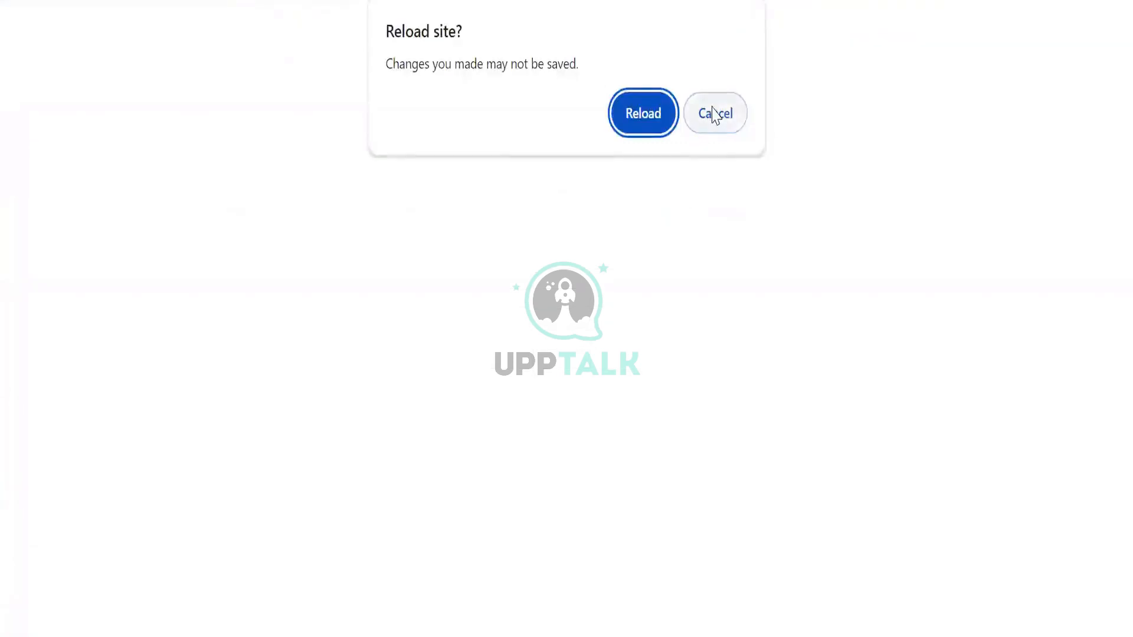
- Switch to NetSuite, list the vendor bills, and open the CSV Test bill dated 3/29/2024
click(716, 114)
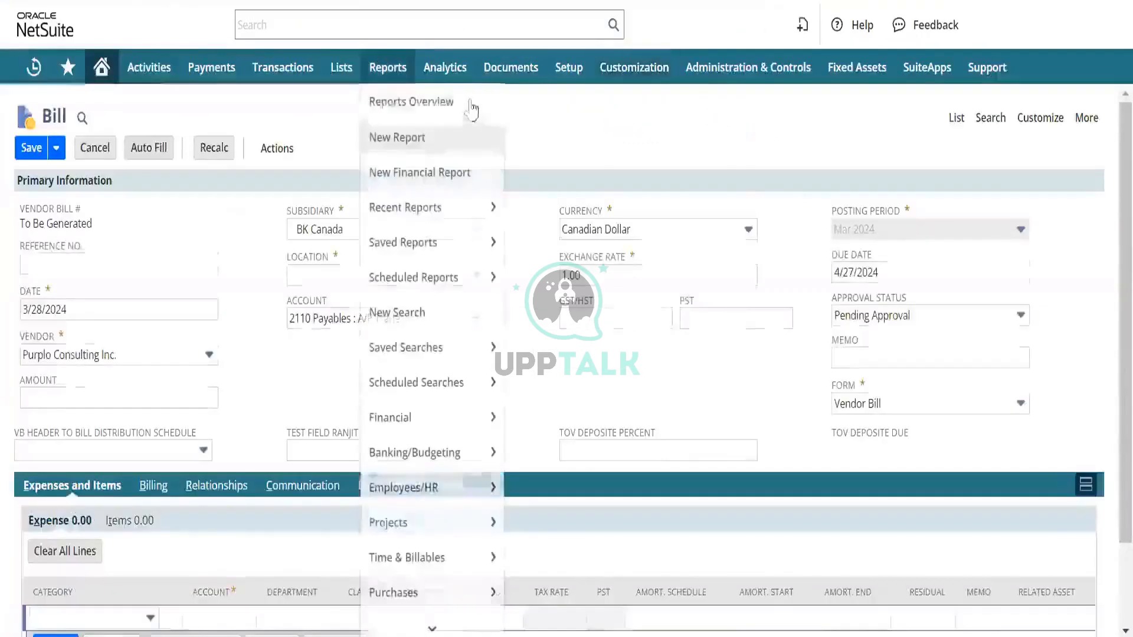
click(468, 109)
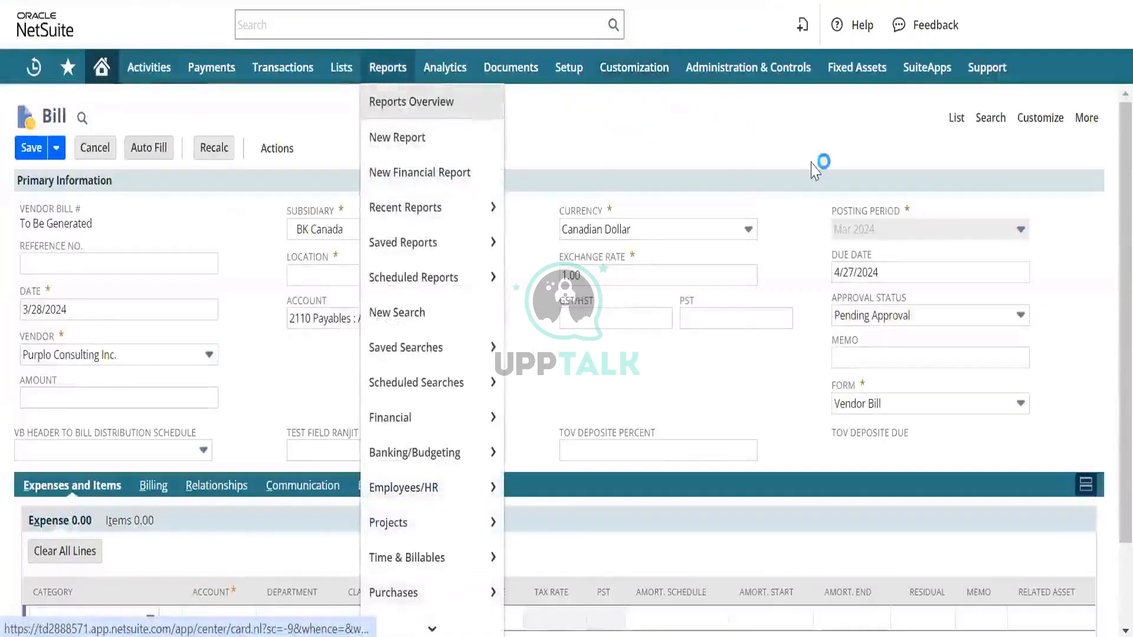
click(955, 119)
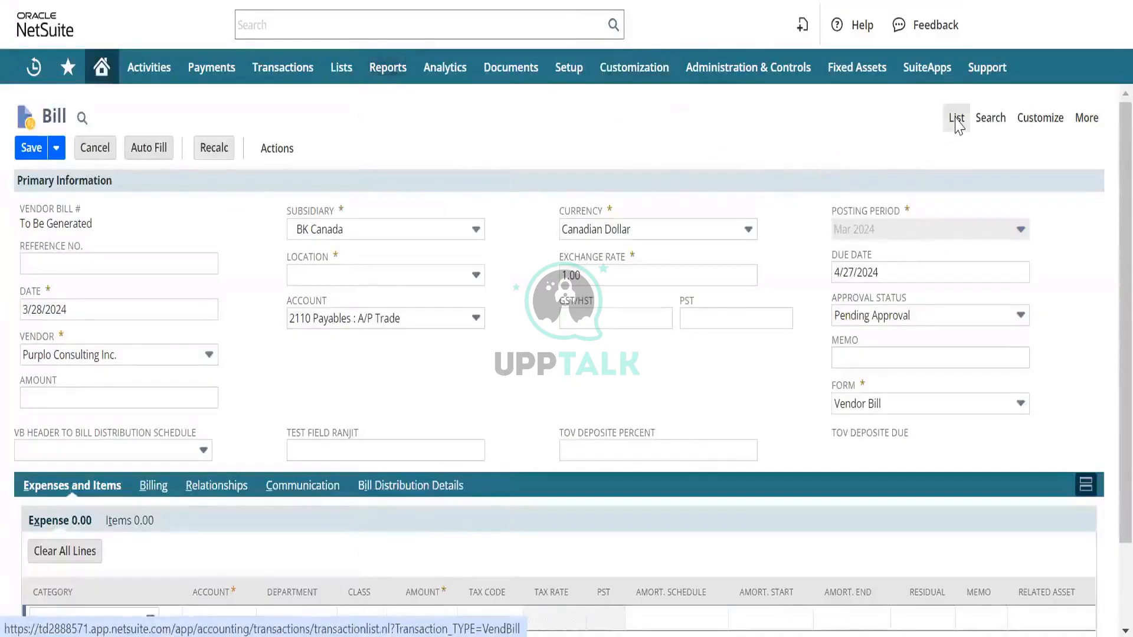
click(649, 155)
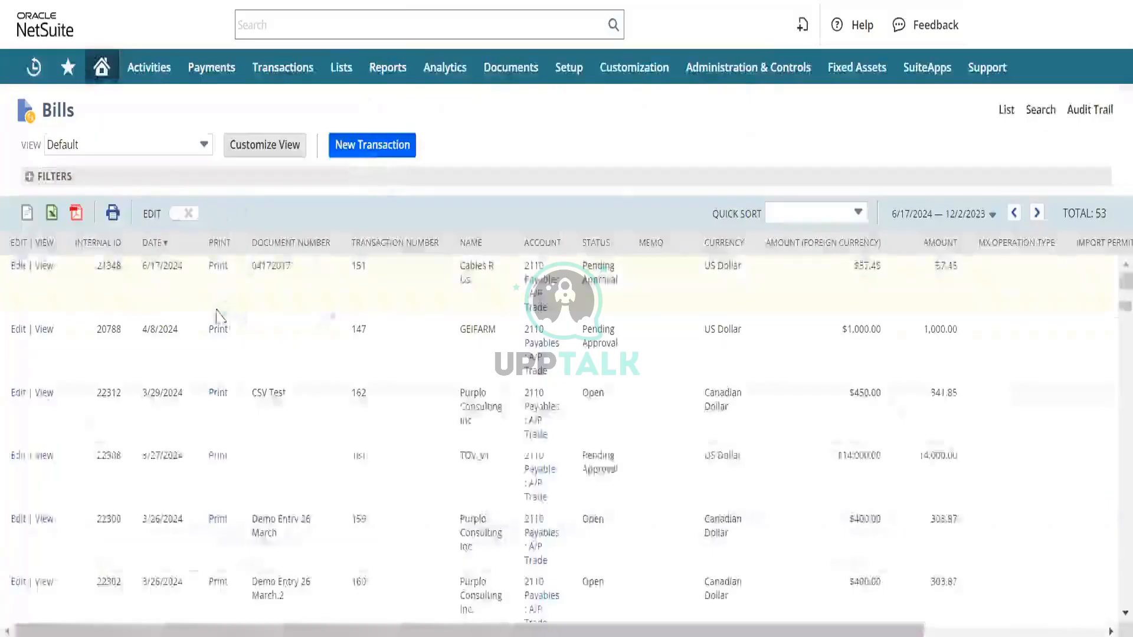
scroll(221, 292, down, 1)
scroll(220, 293, up, 1)
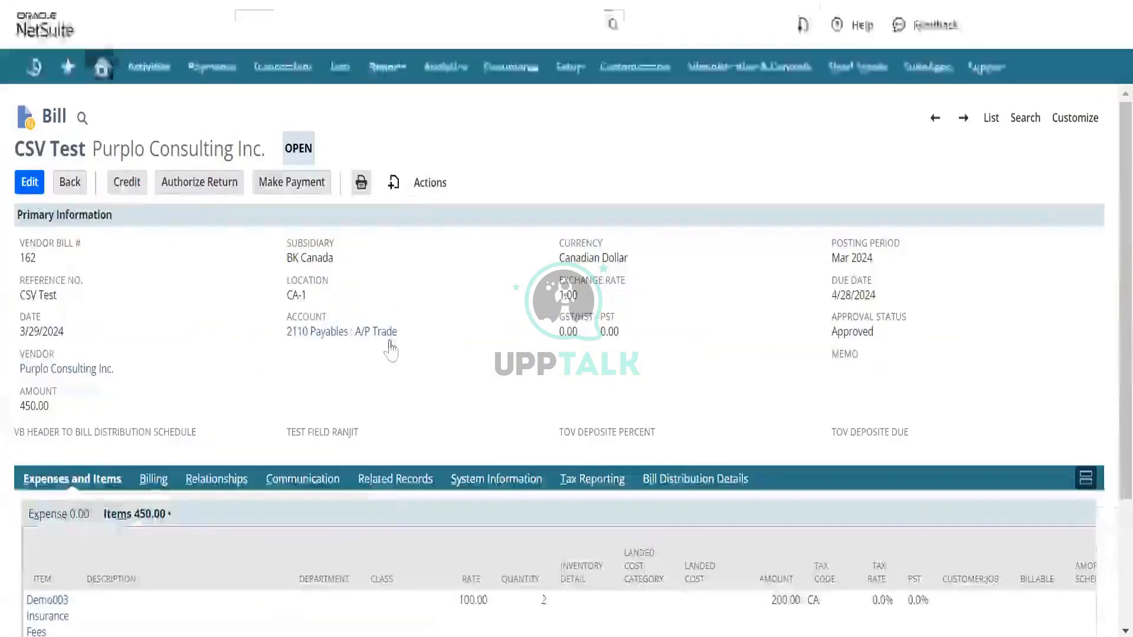
- Check the CSV Test bill's header and item lines against the Test CSV workbook in Excel
mouse_move(35, 370)
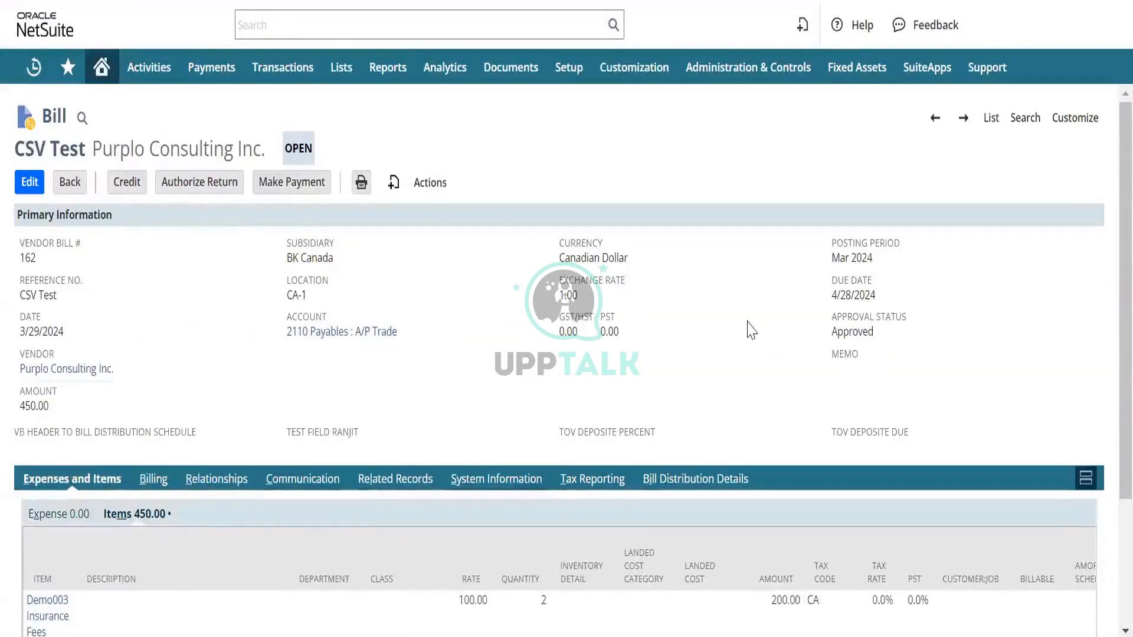
scroll(405, 382, down, 3)
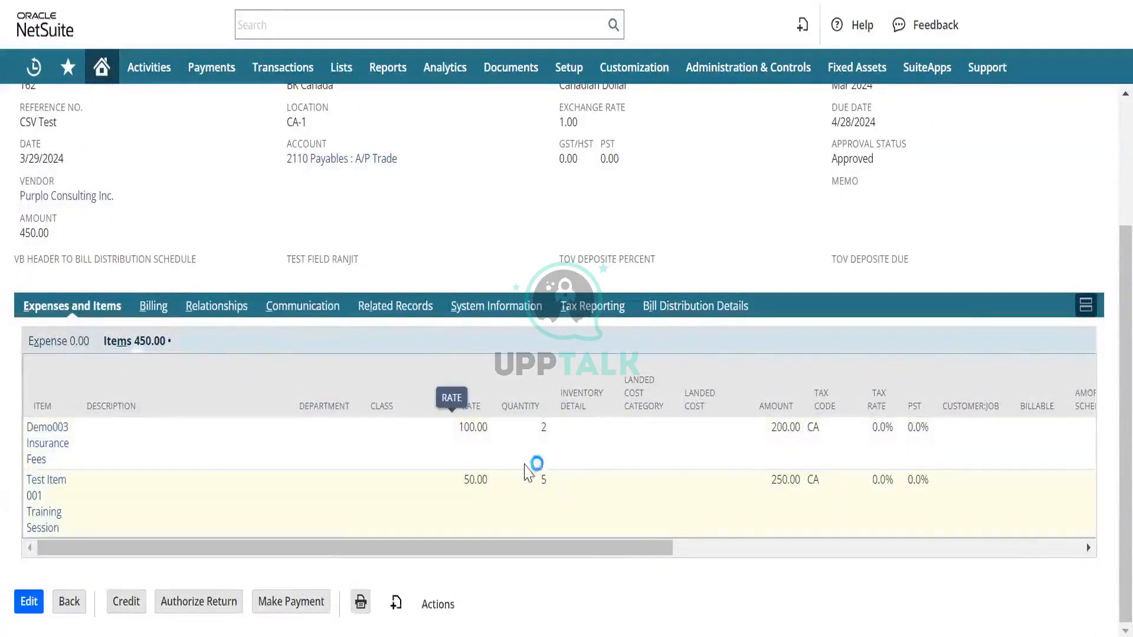
scroll(702, 444, right, 5)
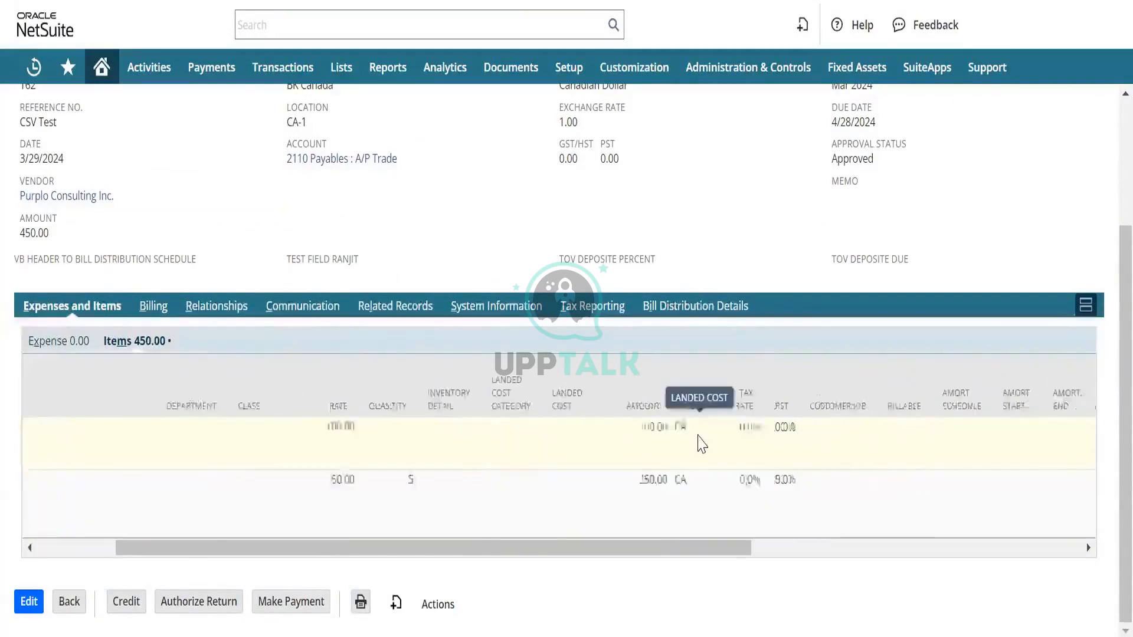
scroll(701, 444, right, 7)
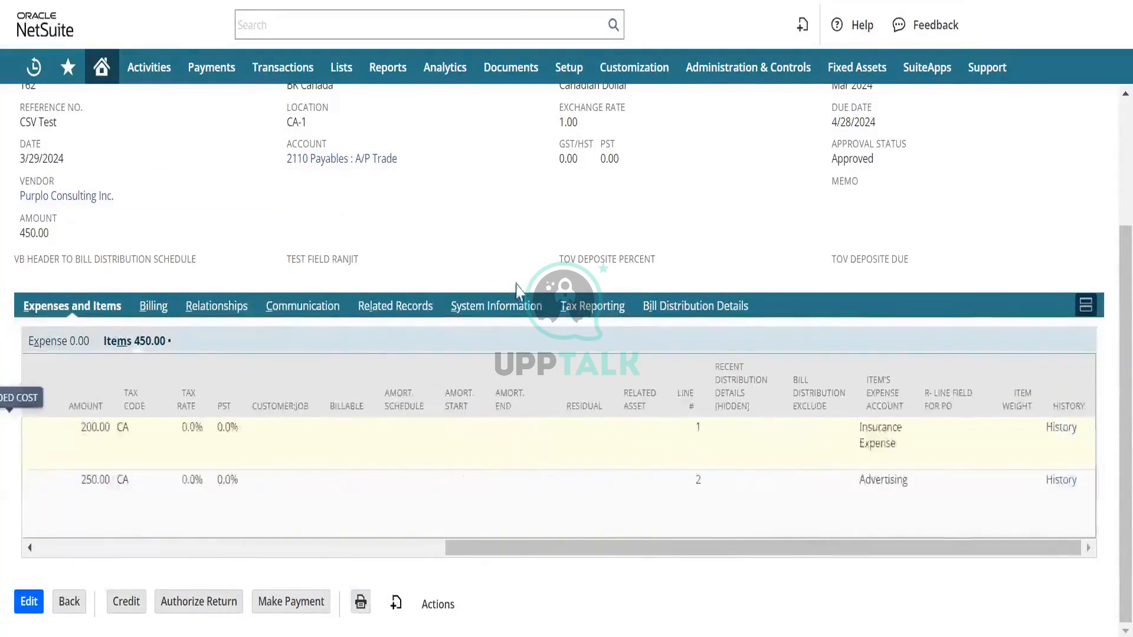
key(alt+Left)
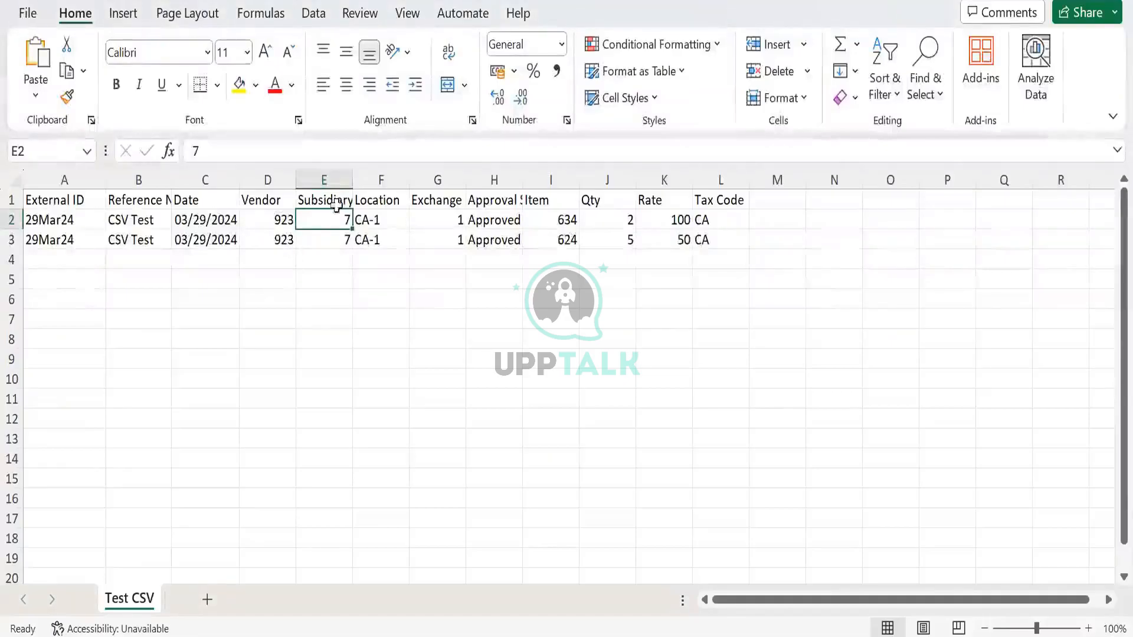
click(548, 217)
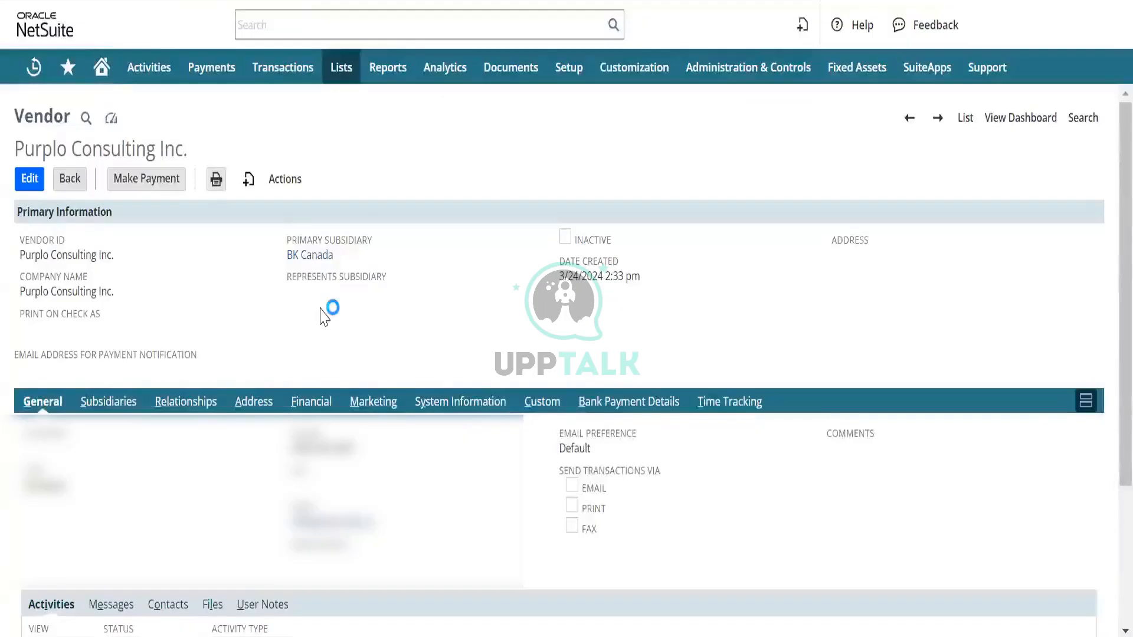
- Switch to the Purplo Consulting Inc. vendor record in NetSuite and look over its primary and general information
scroll(324, 310, down, 1)
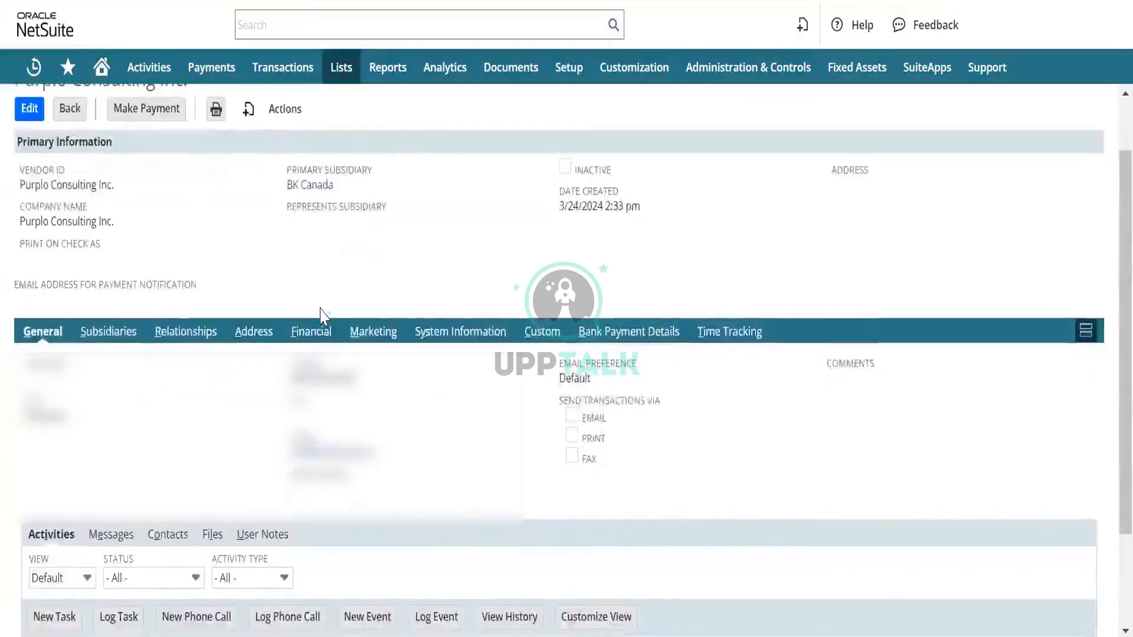
scroll(320, 316, down, 2)
scroll(321, 316, up, 4)
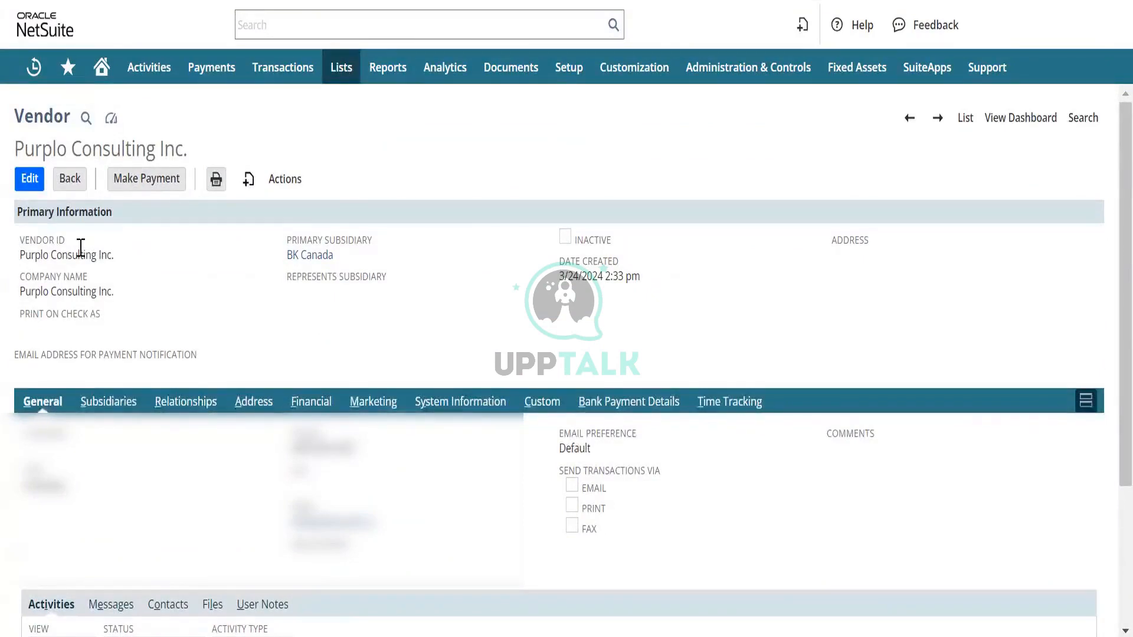
scroll(483, 459, down, 1)
scroll(483, 459, down, 3)
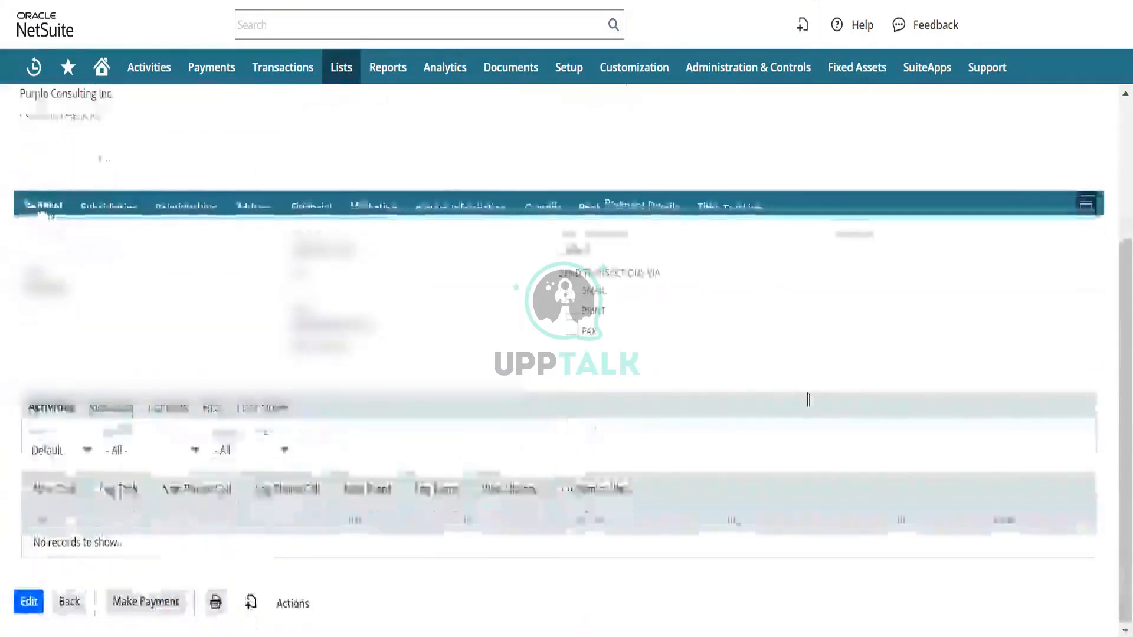
scroll(133, 302, up, 3)
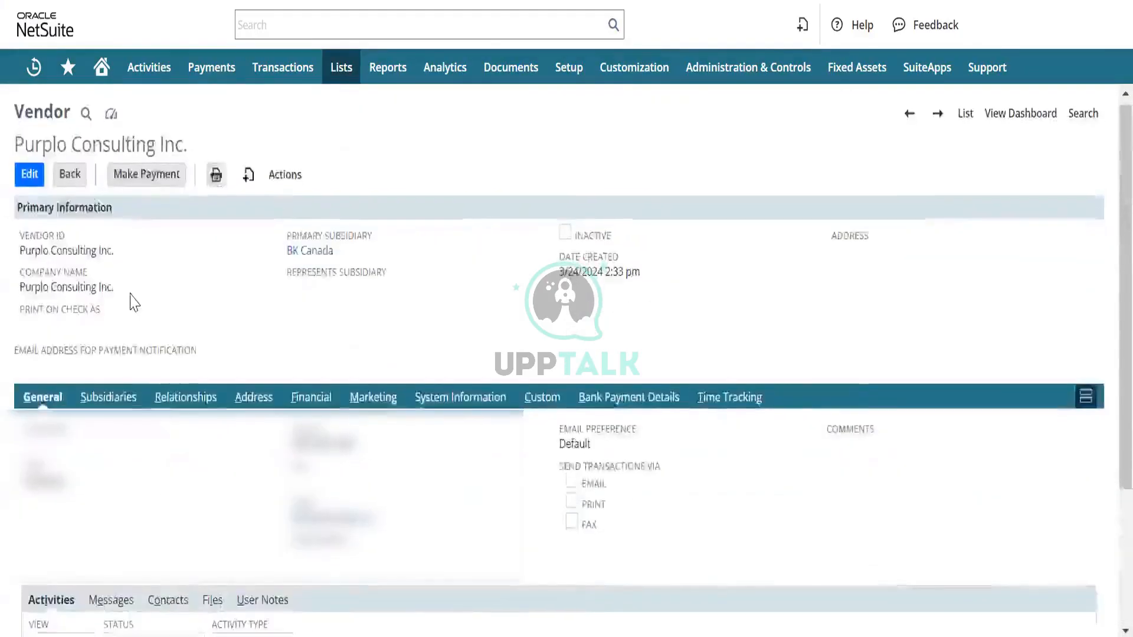
scroll(118, 319, down, 1)
- Examine the vendor's subsidiaries, relationships, address and financial details, including its primary currency and bill matching settings
click(102, 334)
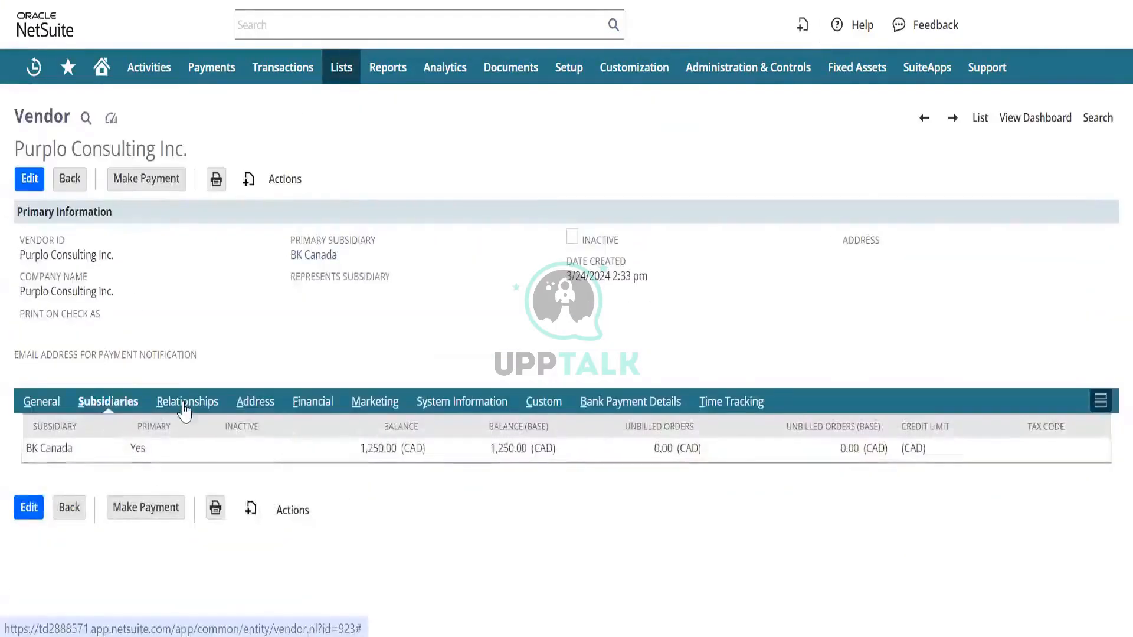
click(184, 403)
click(261, 408)
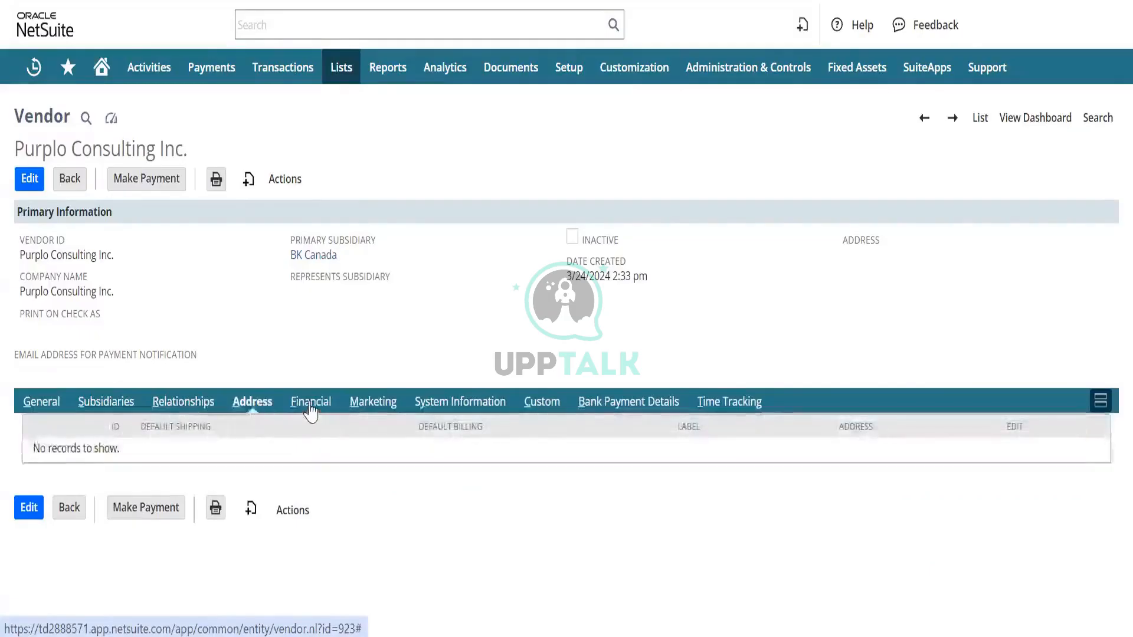
click(311, 406)
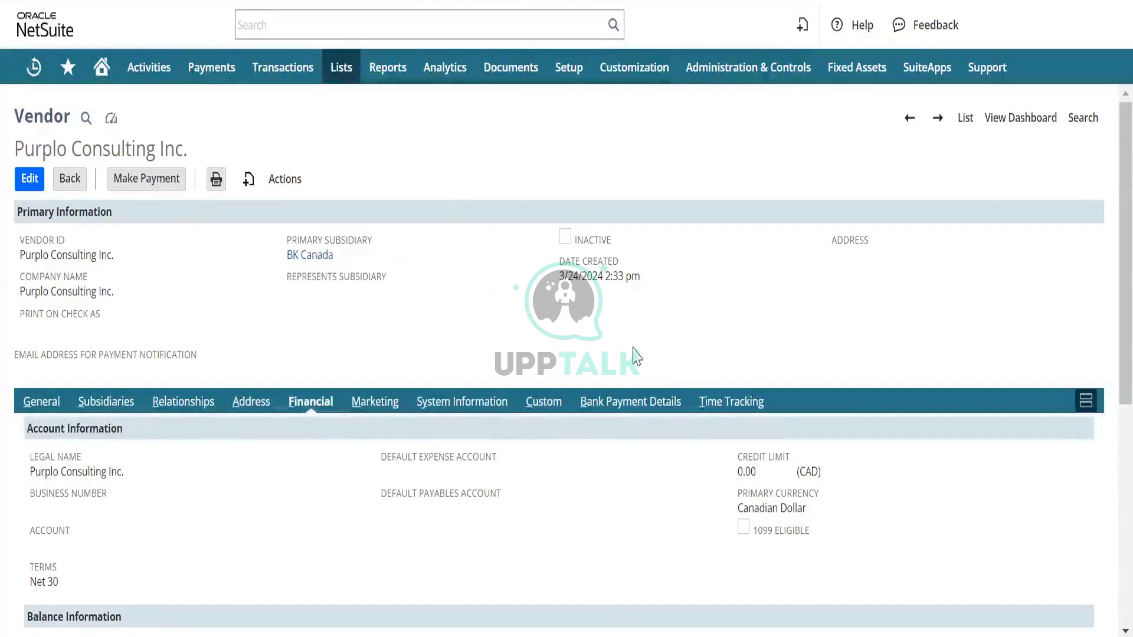
scroll(472, 373, down, 5)
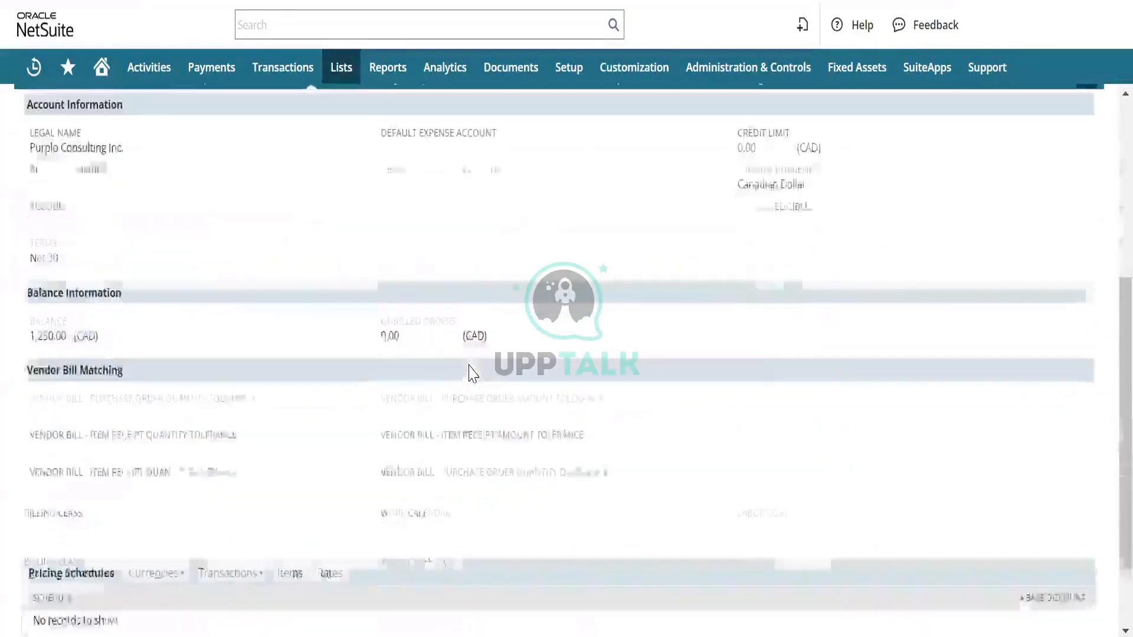
- Look over the vendor's primary information, account information and balance details once more
scroll(472, 373, up, 4)
scroll(472, 373, up, 3)
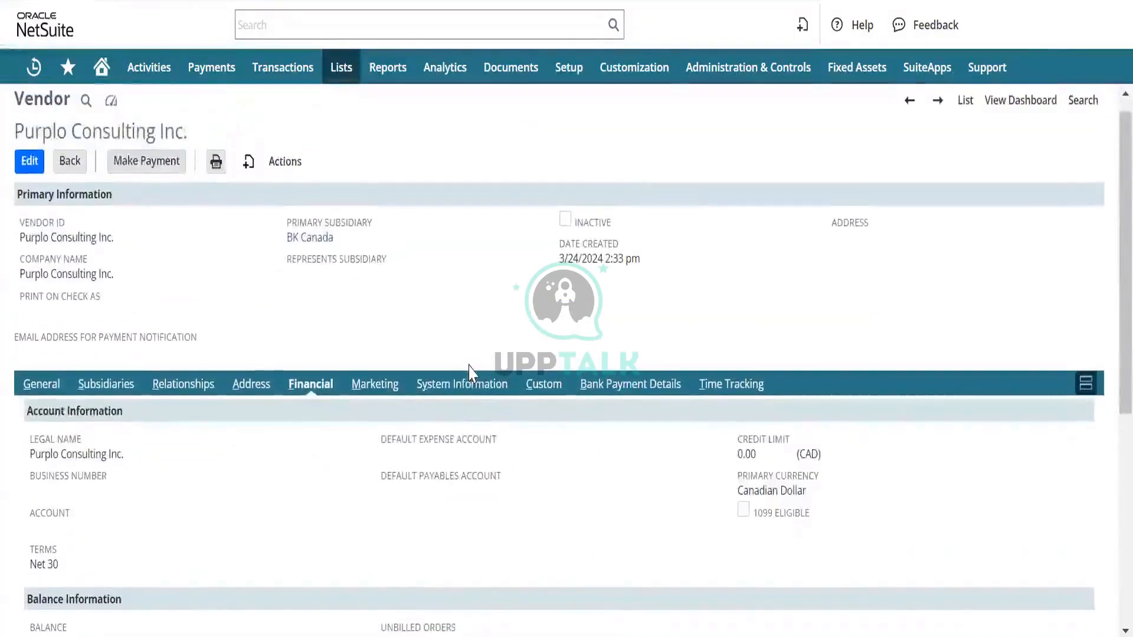
scroll(472, 373, down, 1)
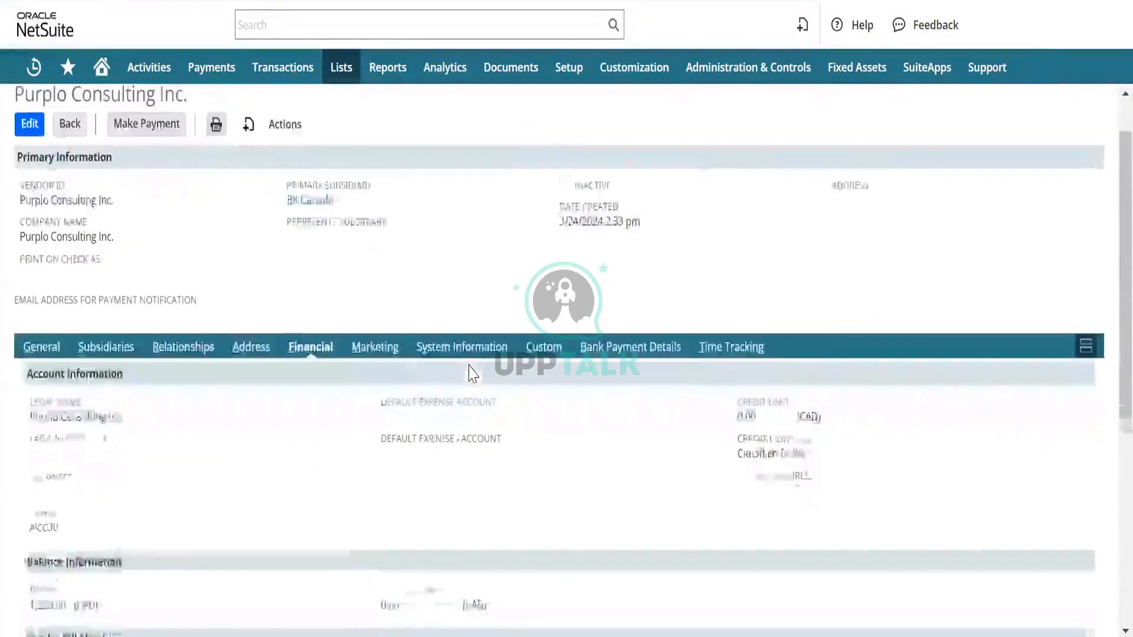
scroll(472, 373, up, 1)
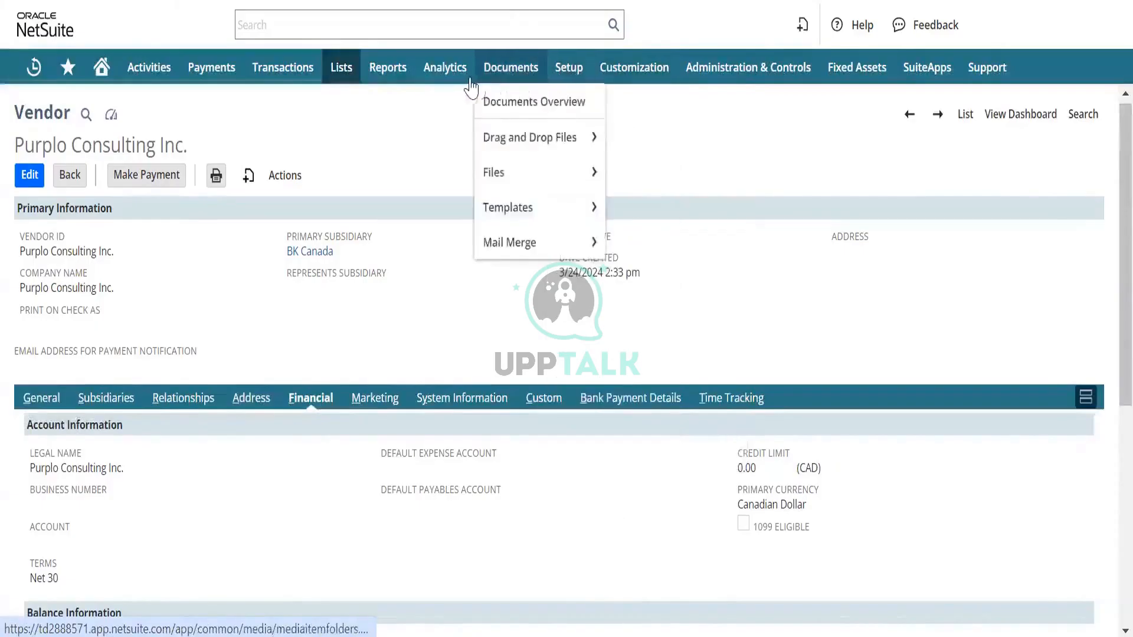
- Open the chart of accounts and look through it to the 2100 Payables account and its subaccounts
mouse_move(331, 88)
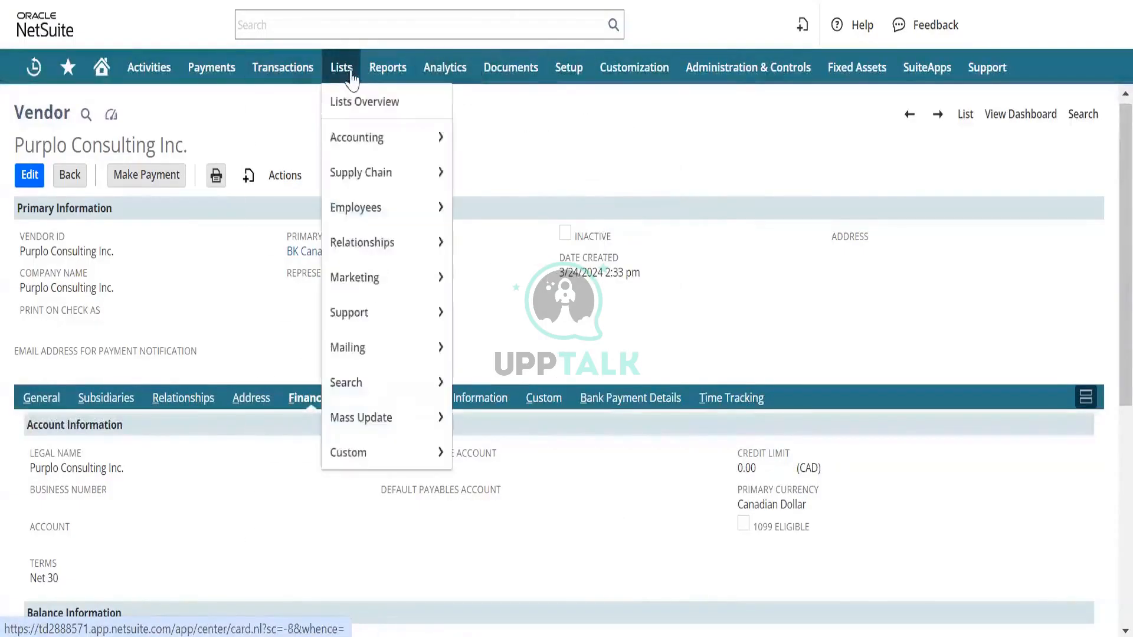
mouse_move(382, 150)
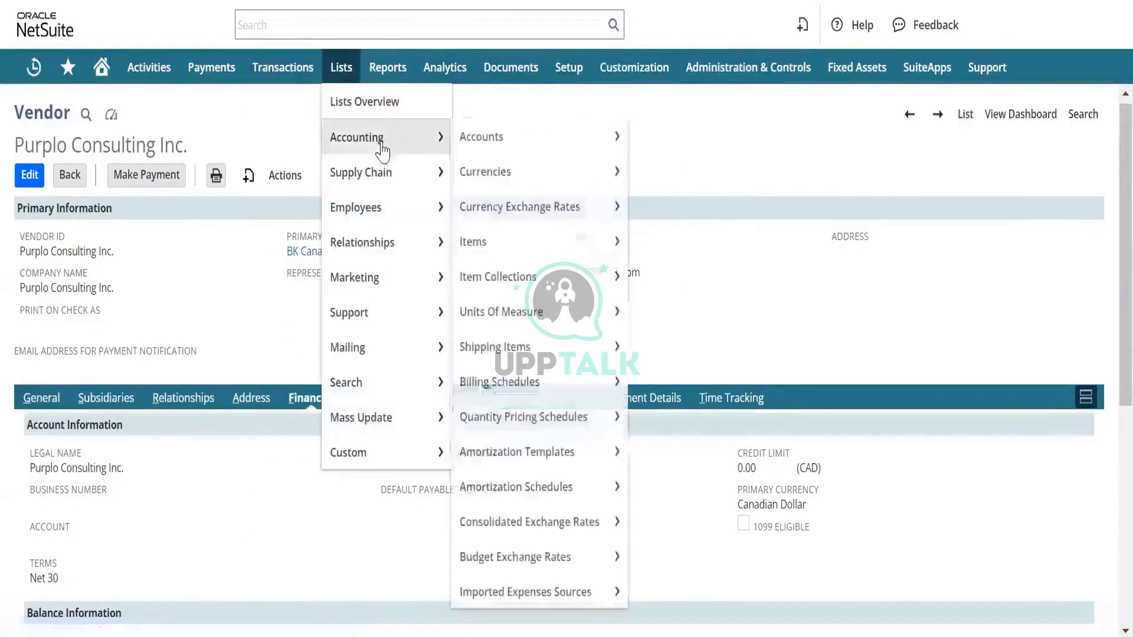
click(508, 141)
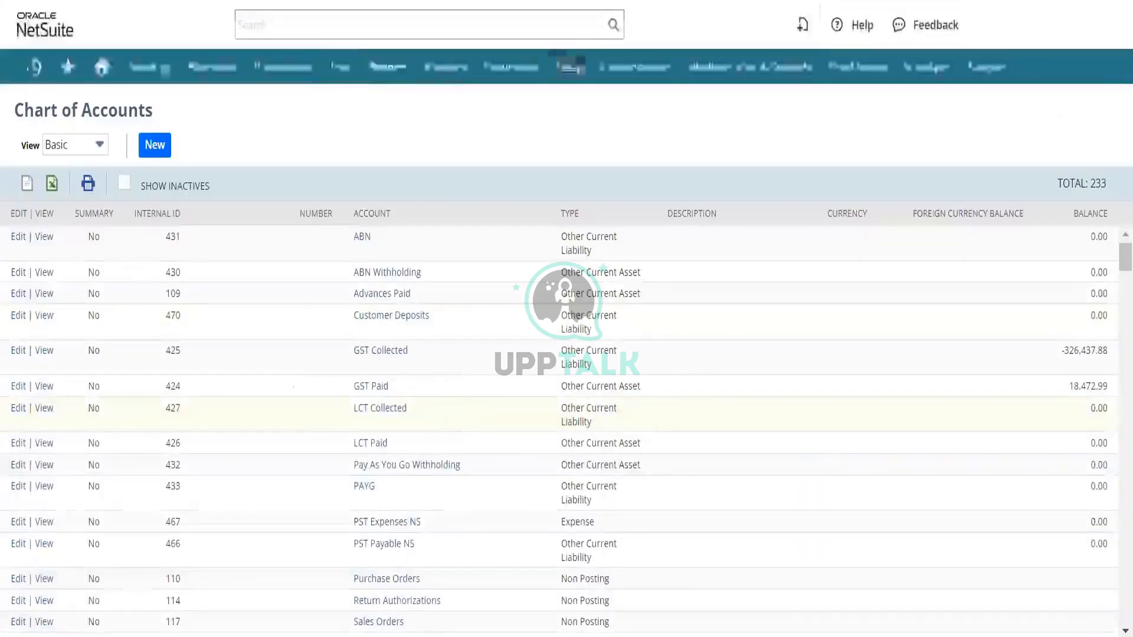
scroll(329, 417, down, 10)
scroll(329, 422, down, 6)
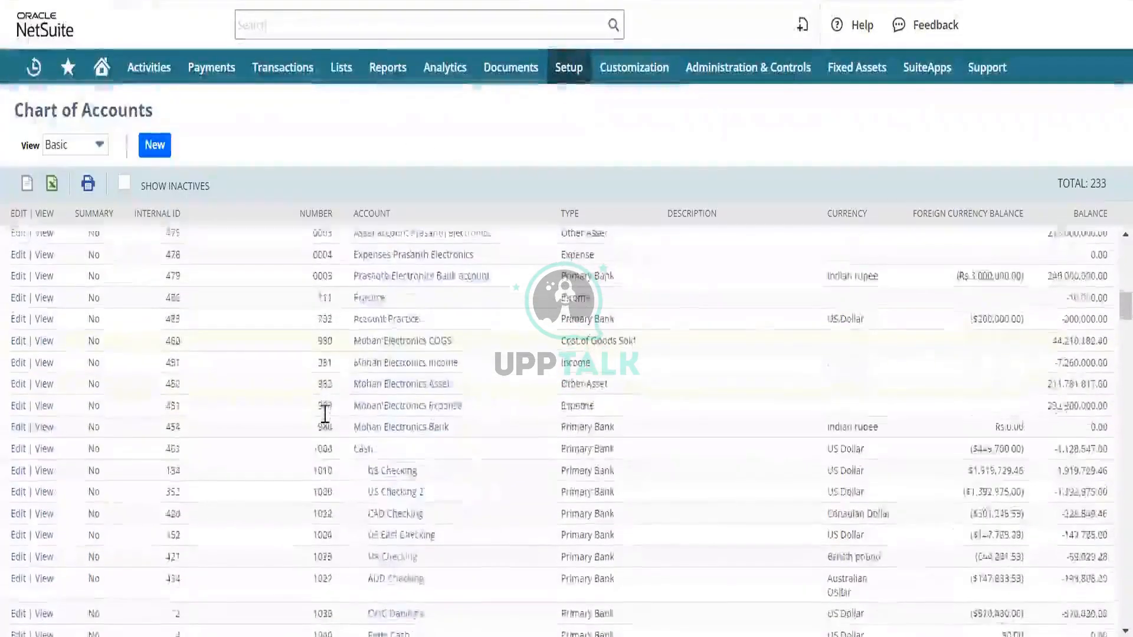
scroll(325, 415, down, 6)
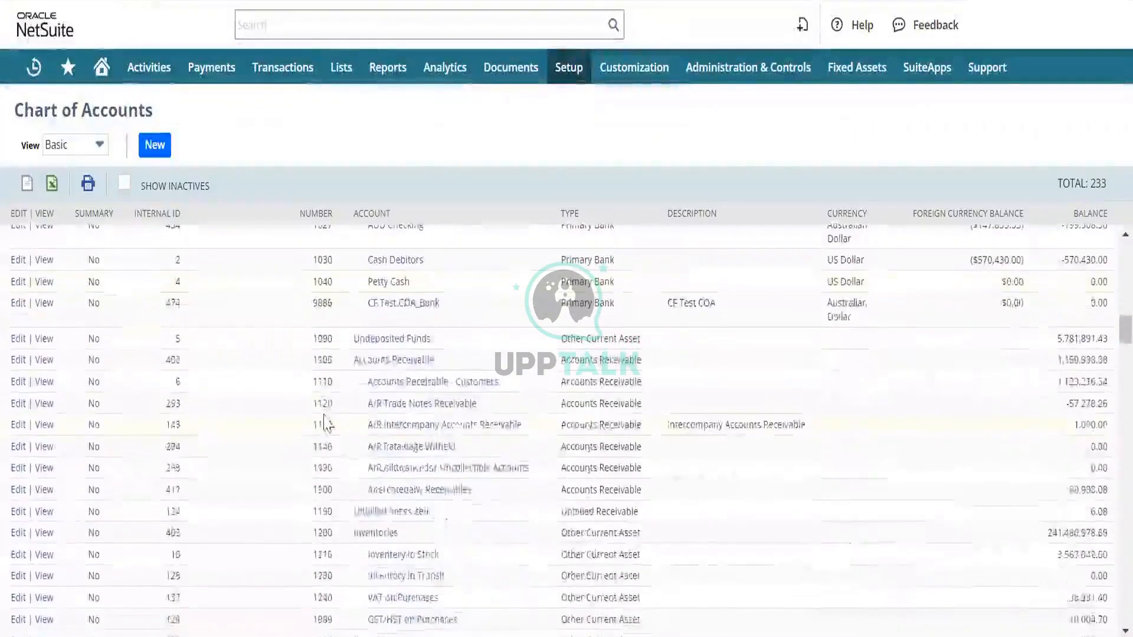
scroll(326, 422, down, 2)
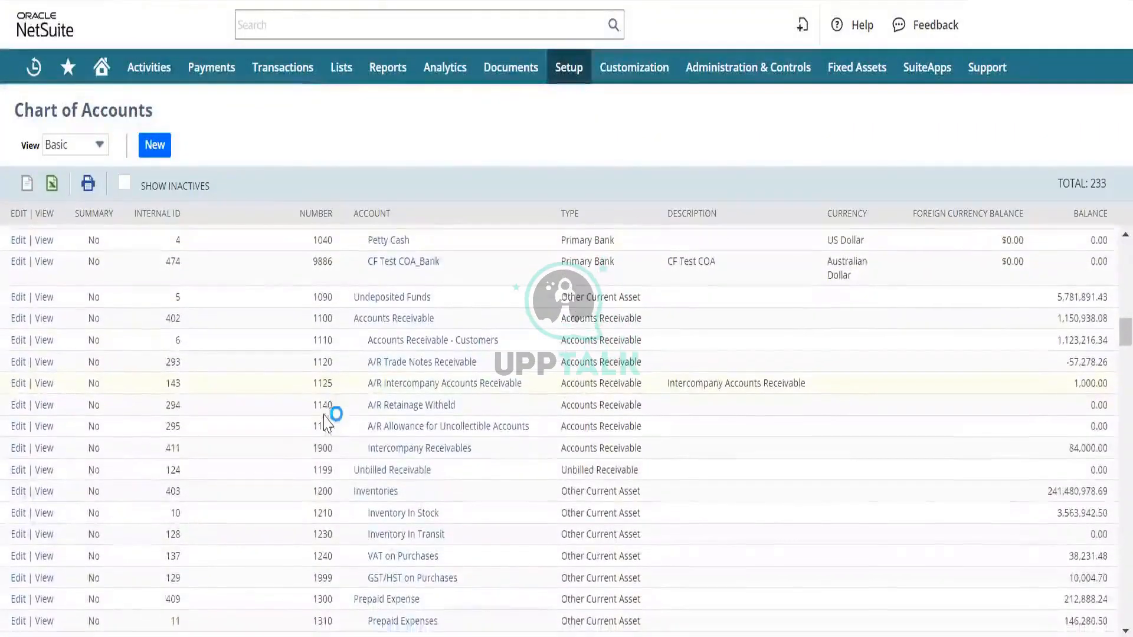
scroll(324, 422, down, 10)
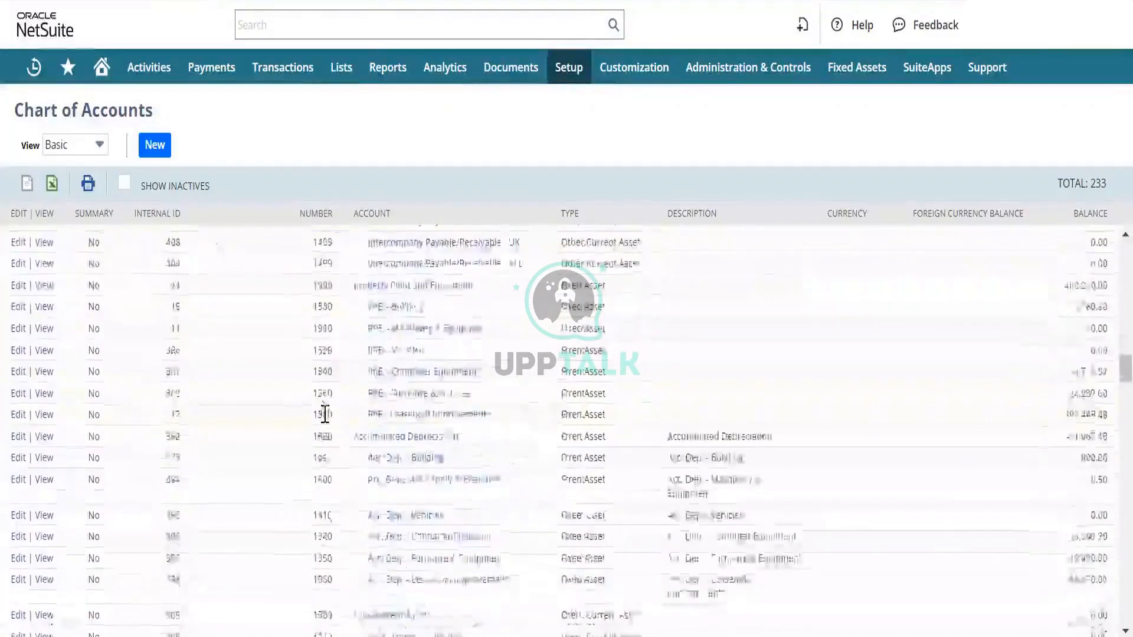
scroll(324, 413, down, 12)
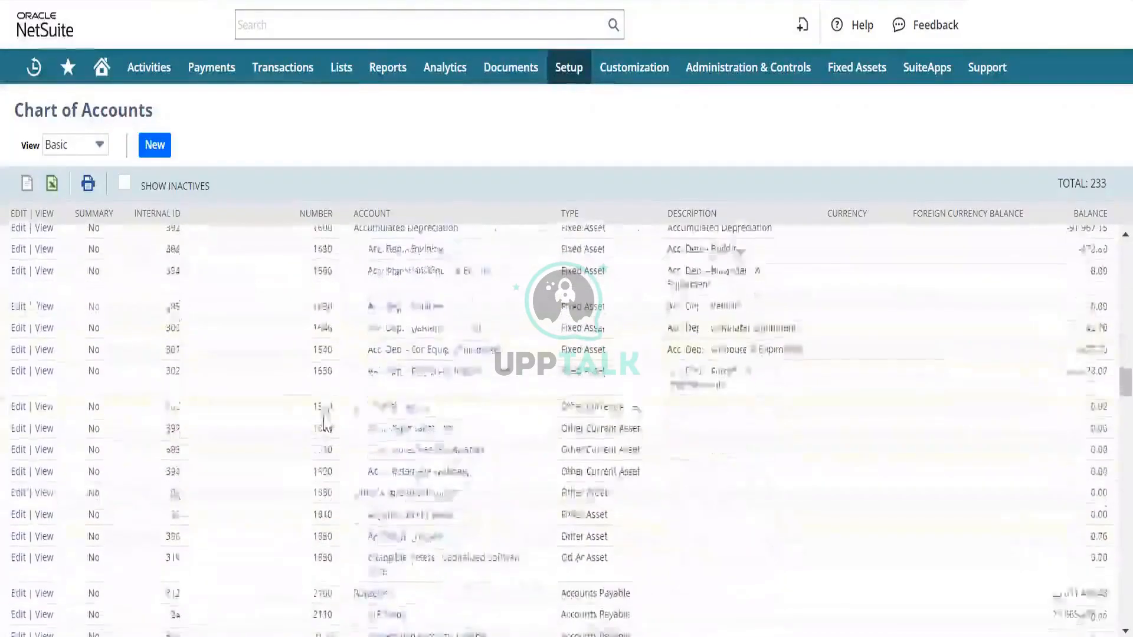
scroll(328, 423, down, 2)
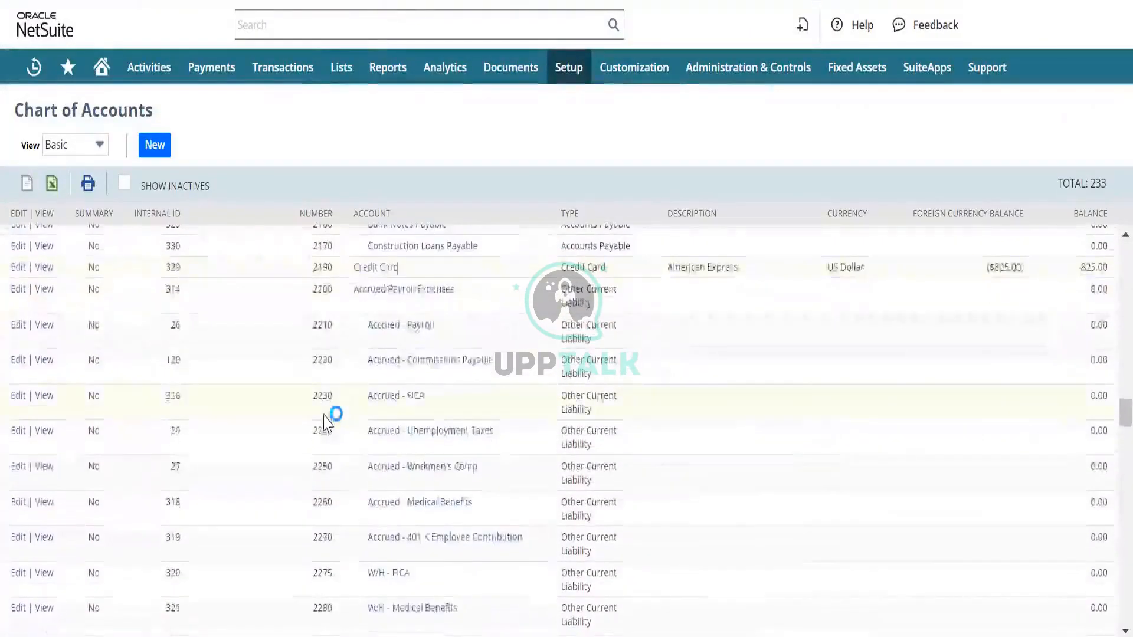
scroll(324, 420, up, 5)
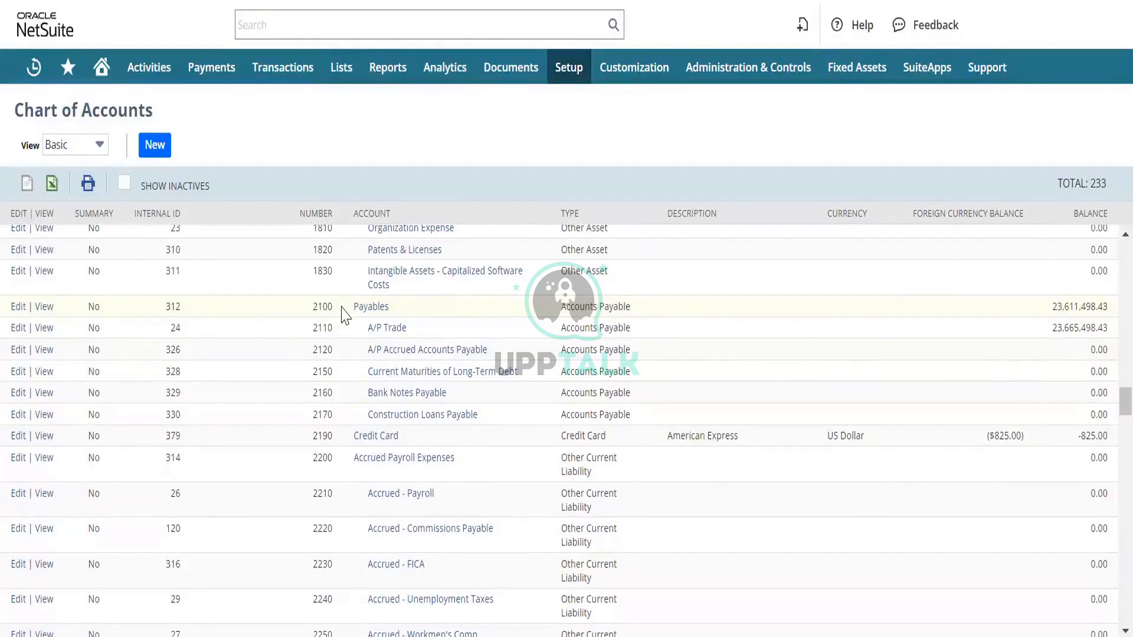
- Open the registers of the 2100 Payables and 2110 A/P Trade accounts in separate browser tabs
click(355, 310)
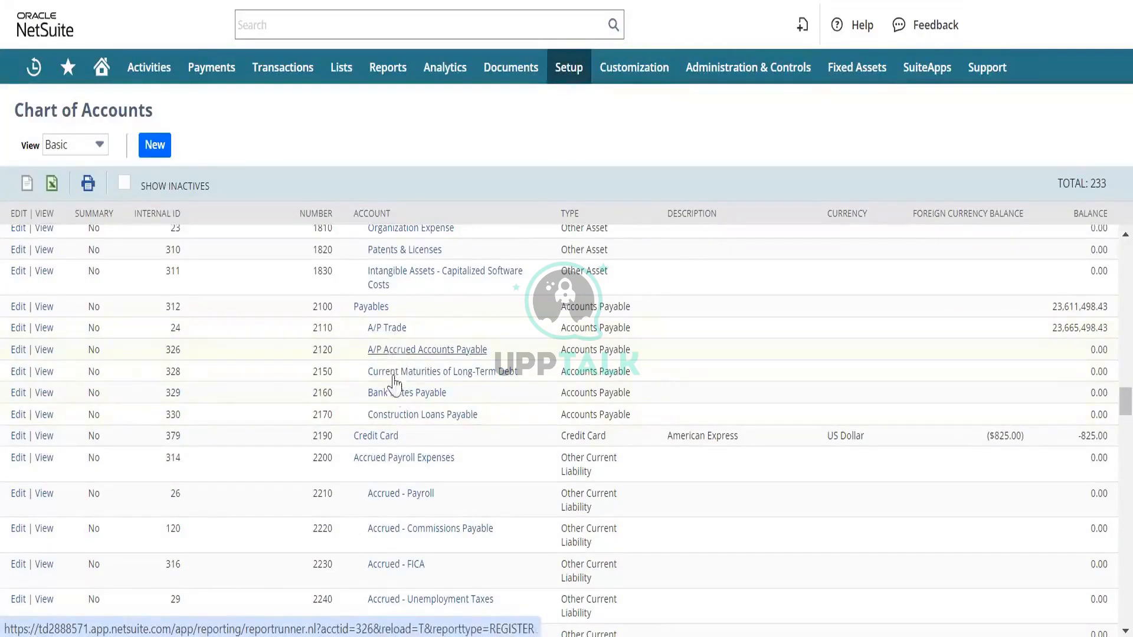
click(393, 325)
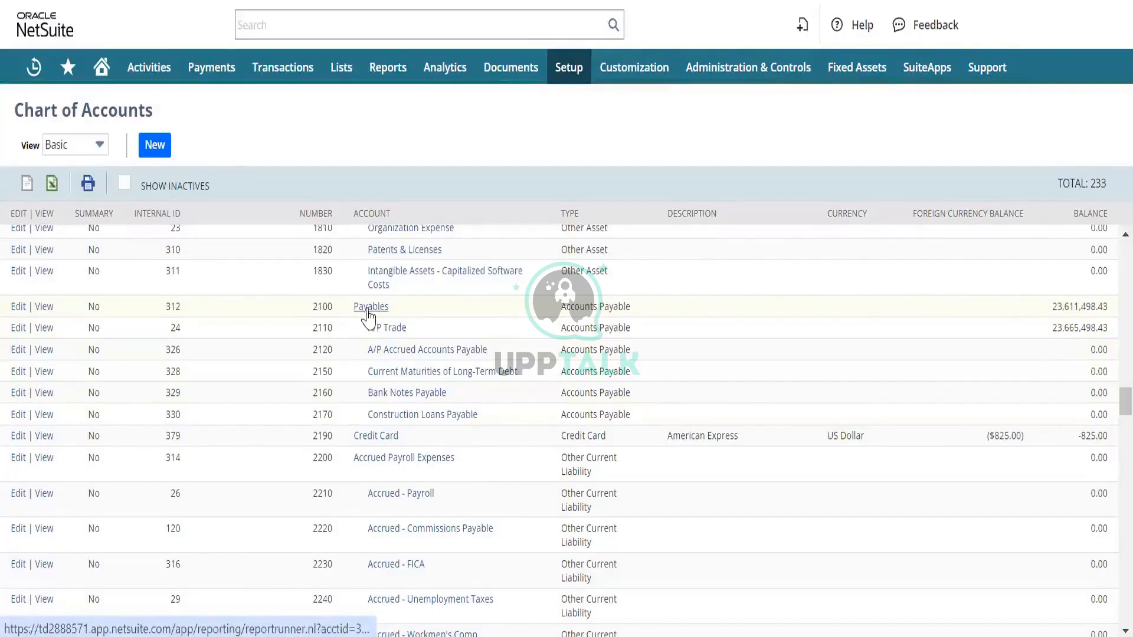
right_click(369, 318)
click(389, 330)
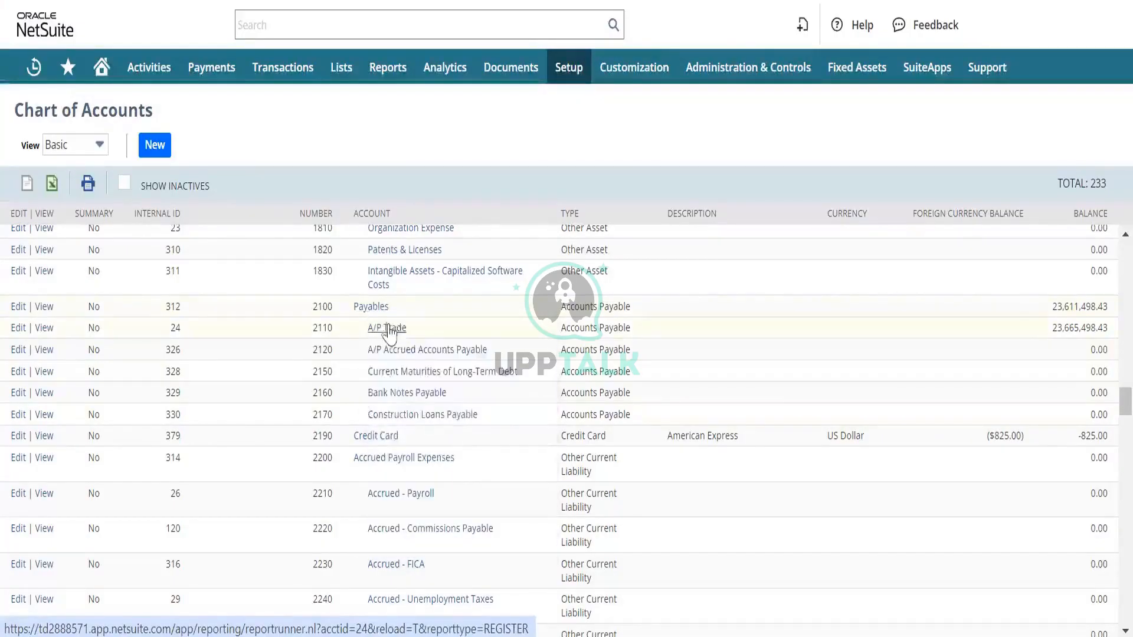
right_click(392, 329)
click(422, 350)
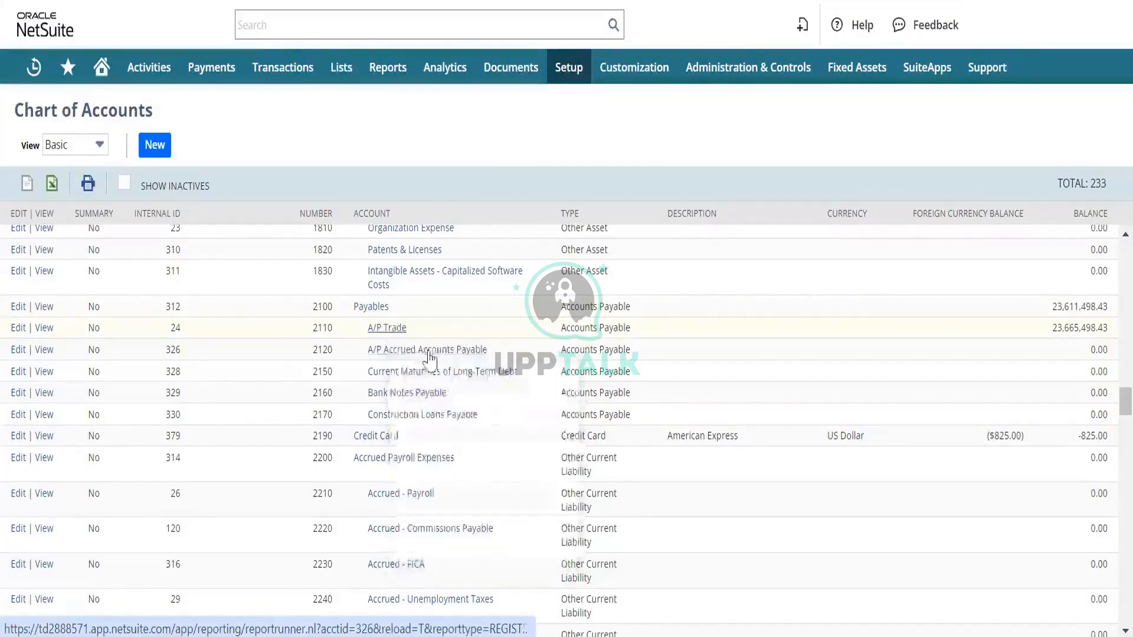
click(620, 2)
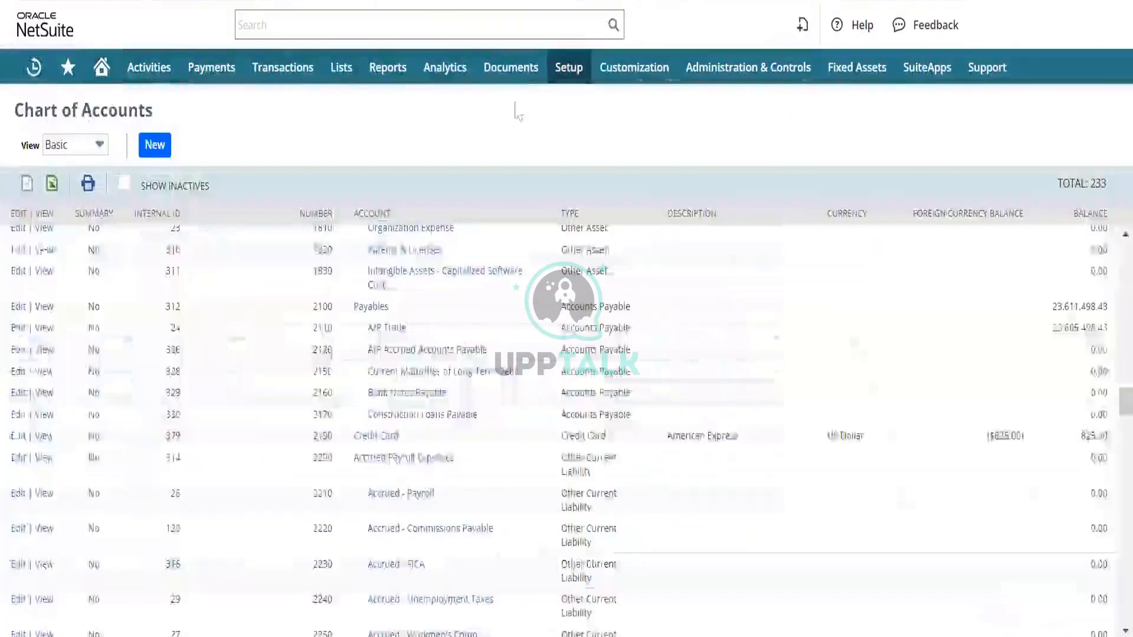
- Open the account records of 2100 Payables and 2110 A/P Trade in new browser tabs
right_click(47, 308)
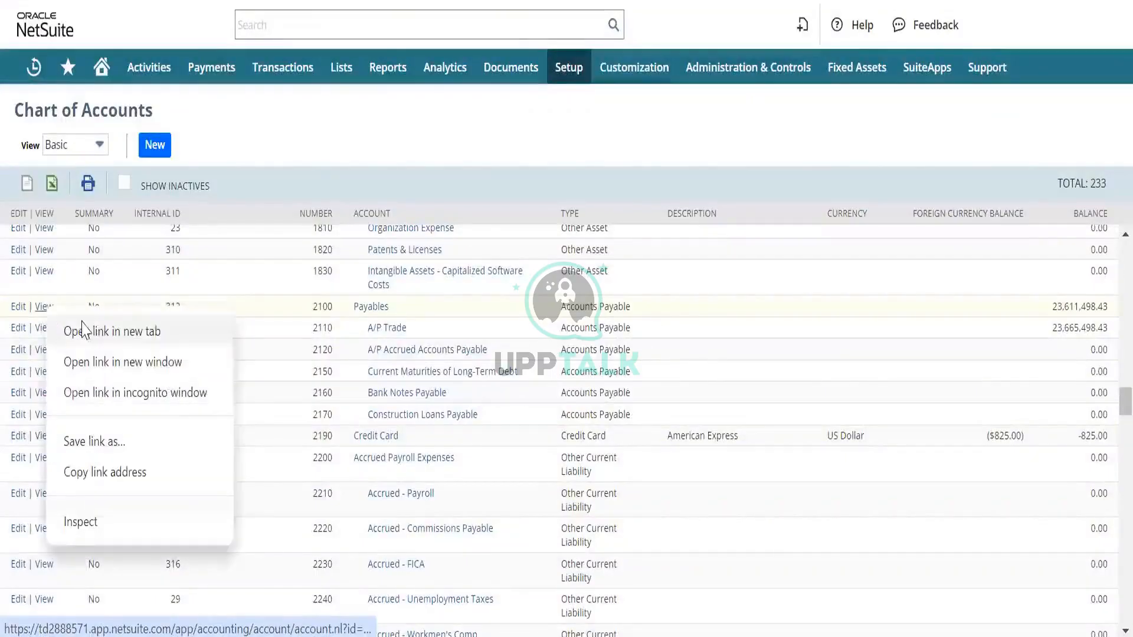
key(Escape)
right_click(43, 335)
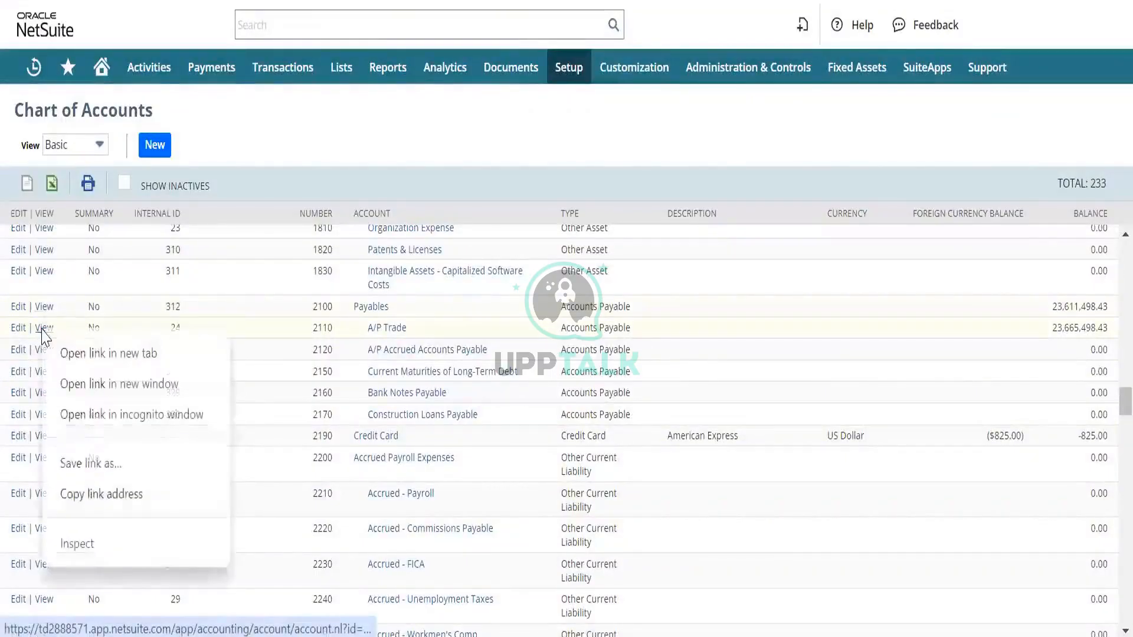
click(96, 351)
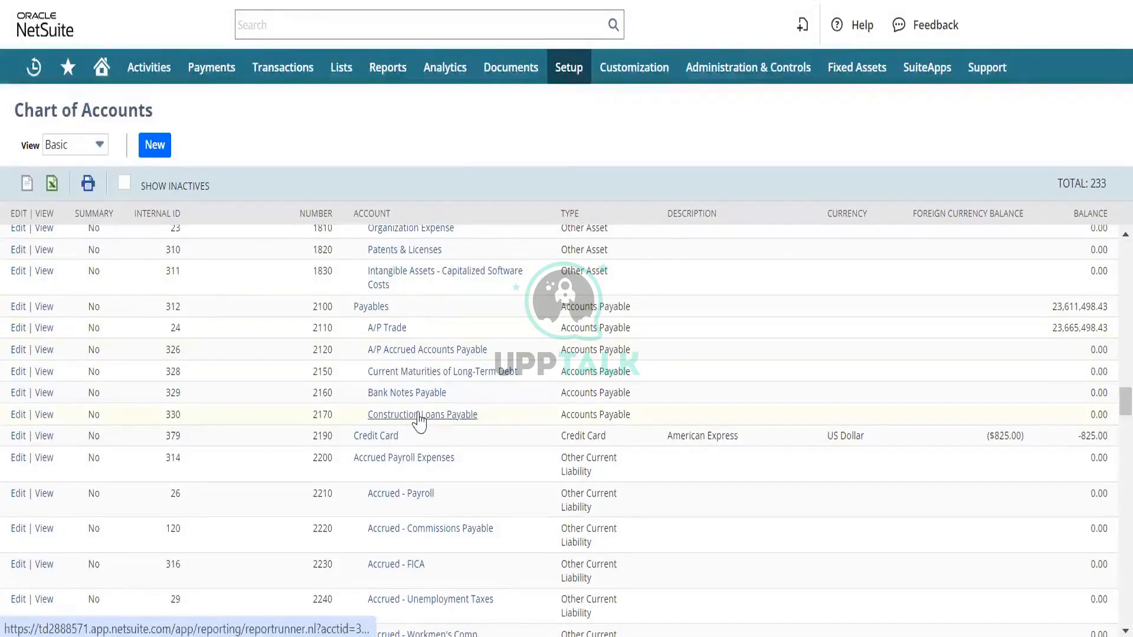
- Edit the 2100 Payables account, mark it as a summary account and save it
click(368, 325)
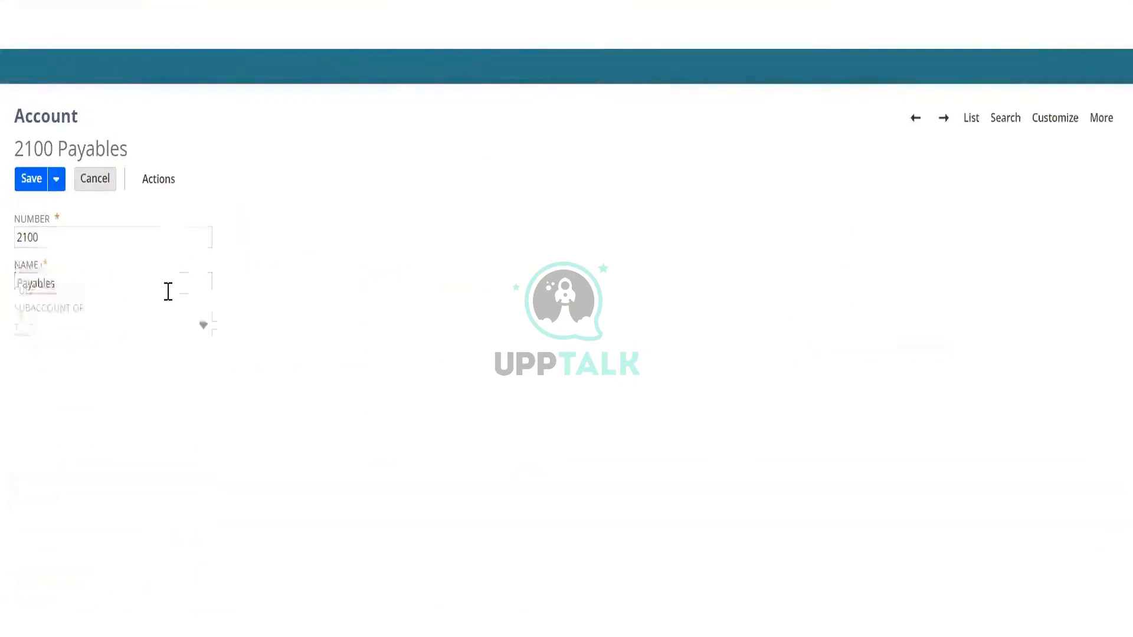
click(363, 322)
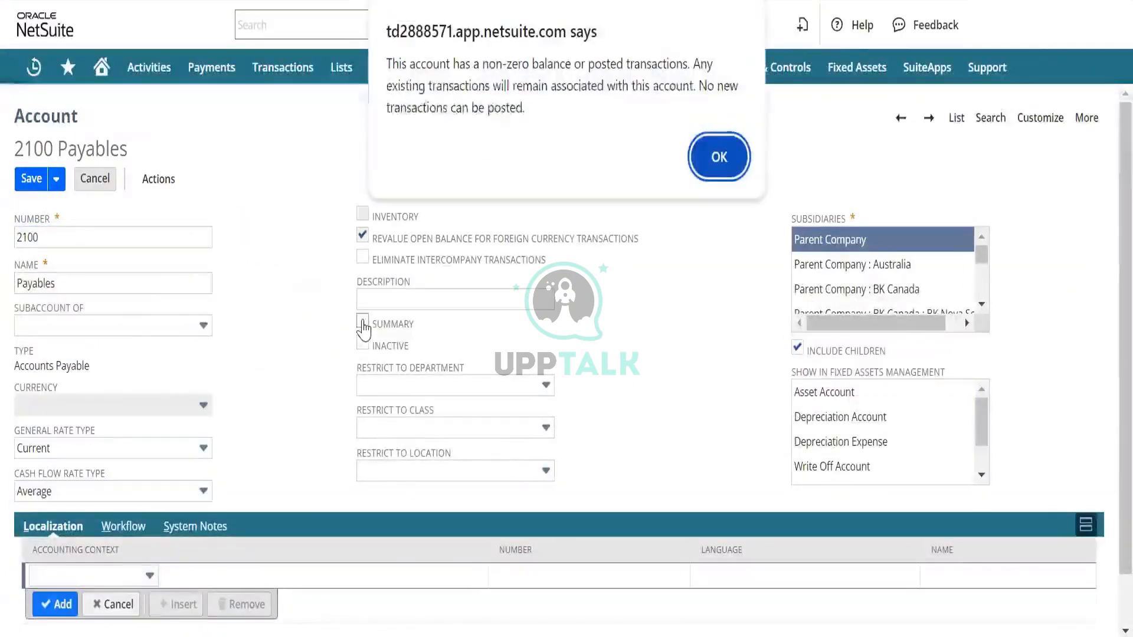
click(717, 157)
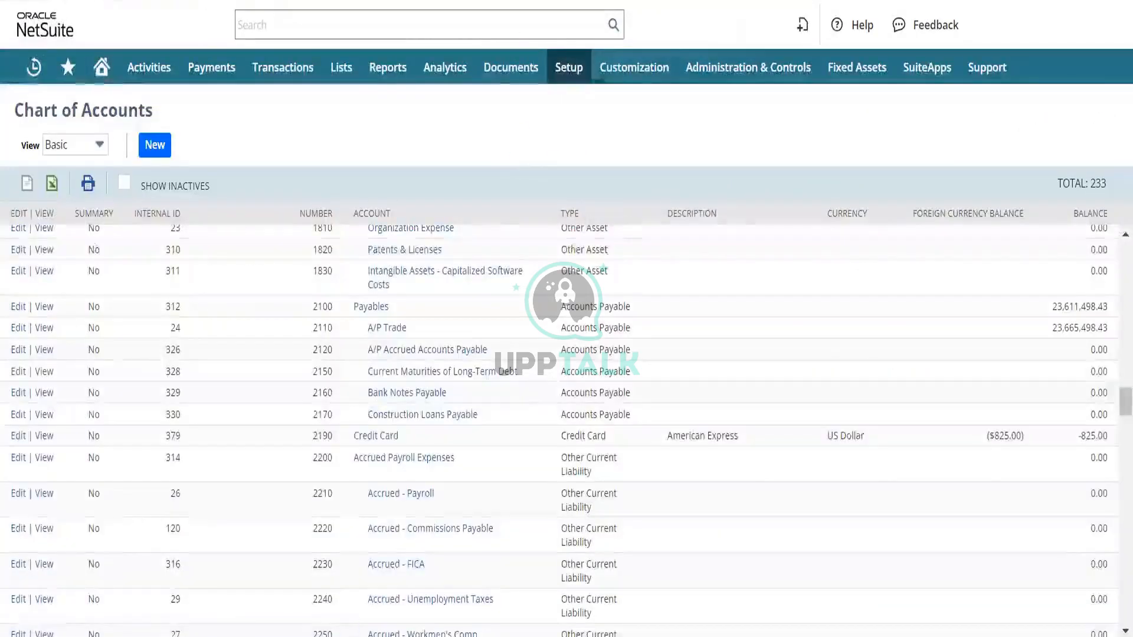
- Refresh the chart of accounts and check the summary status of the 2100 Payables account
click(183, 219)
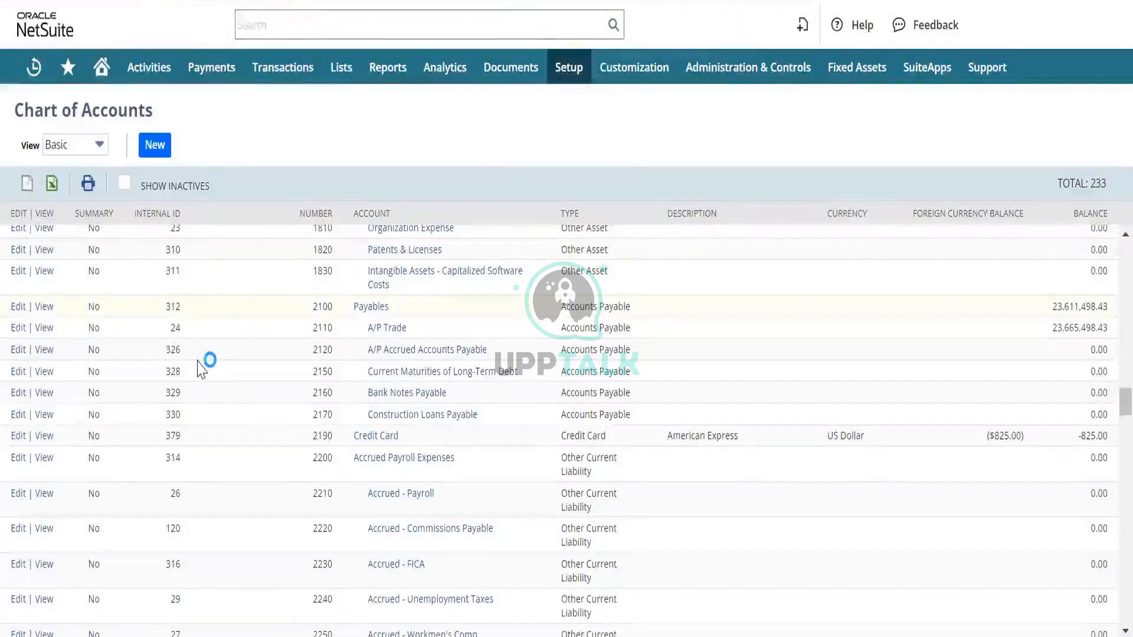
scroll(204, 441, down, 10)
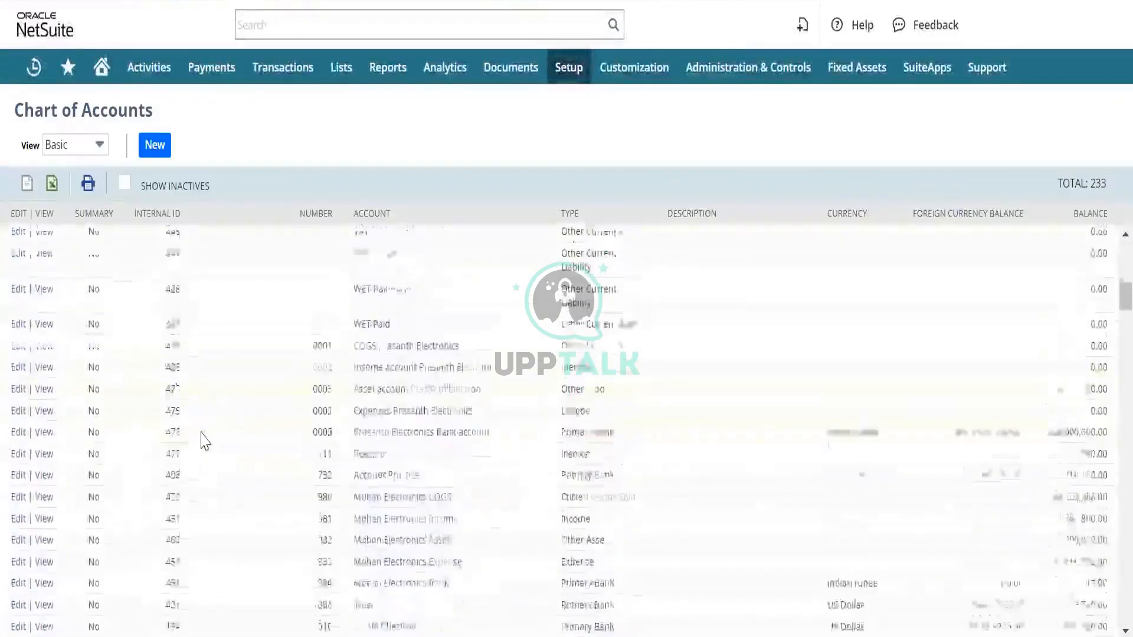
scroll(204, 441, down, 10)
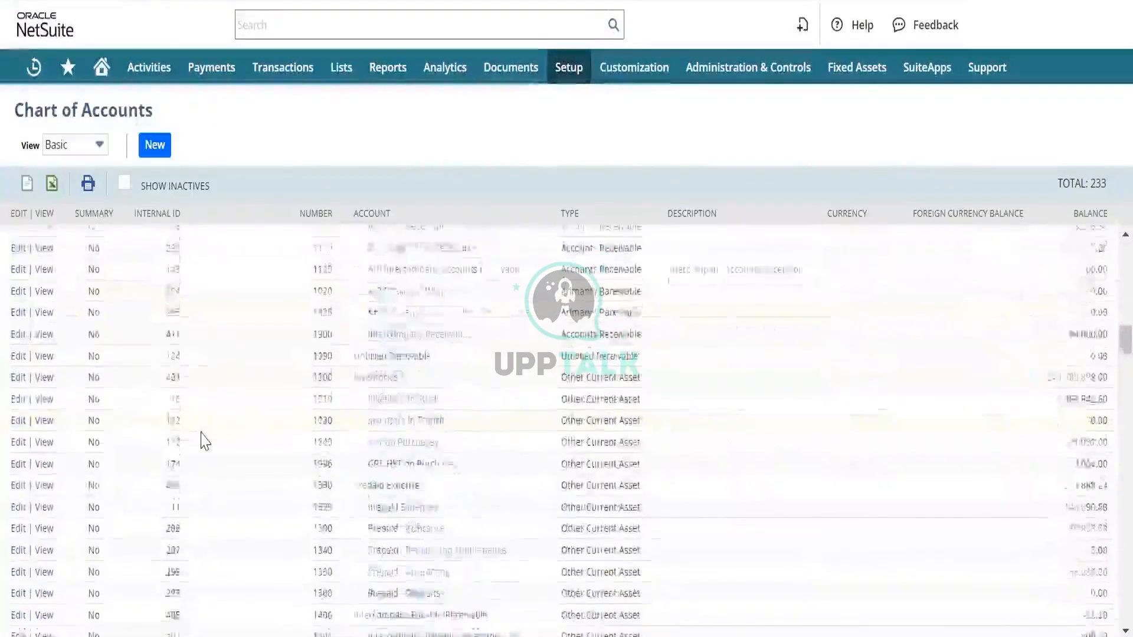
scroll(203, 441, down, 10)
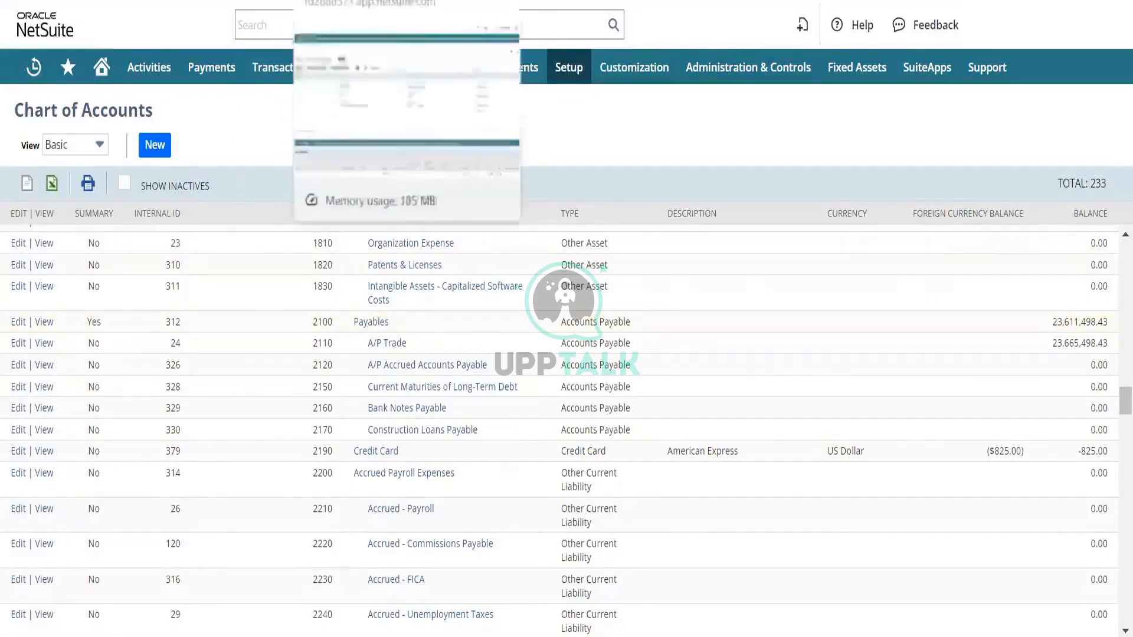
- Switch to the blank vendor bill form and open the account choices on its first expense line
click(354, 1)
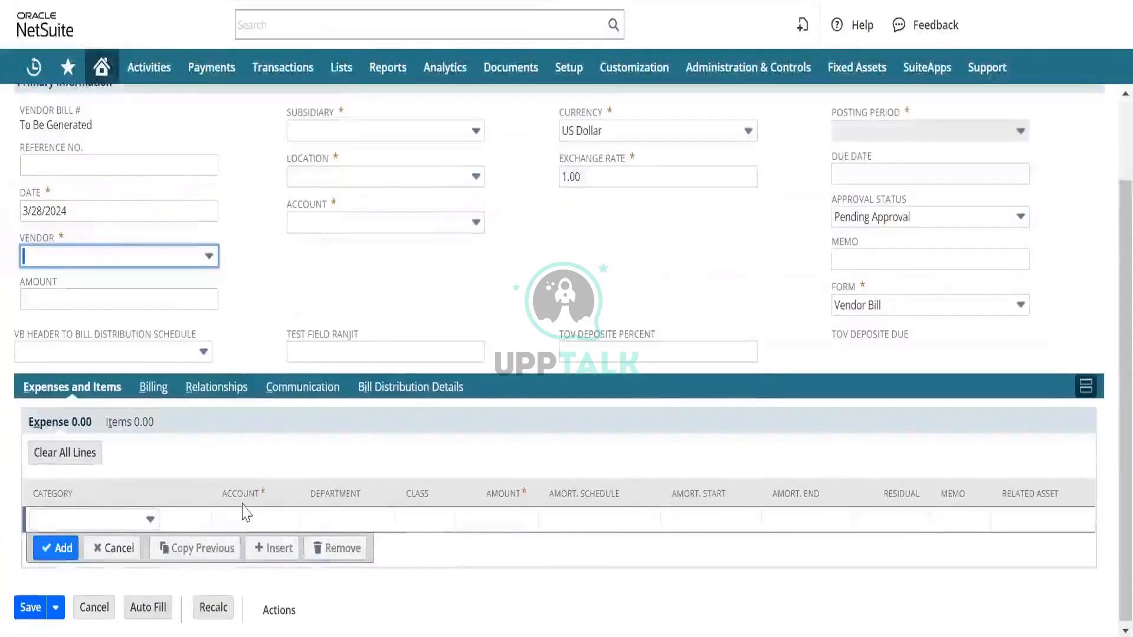
click(254, 517)
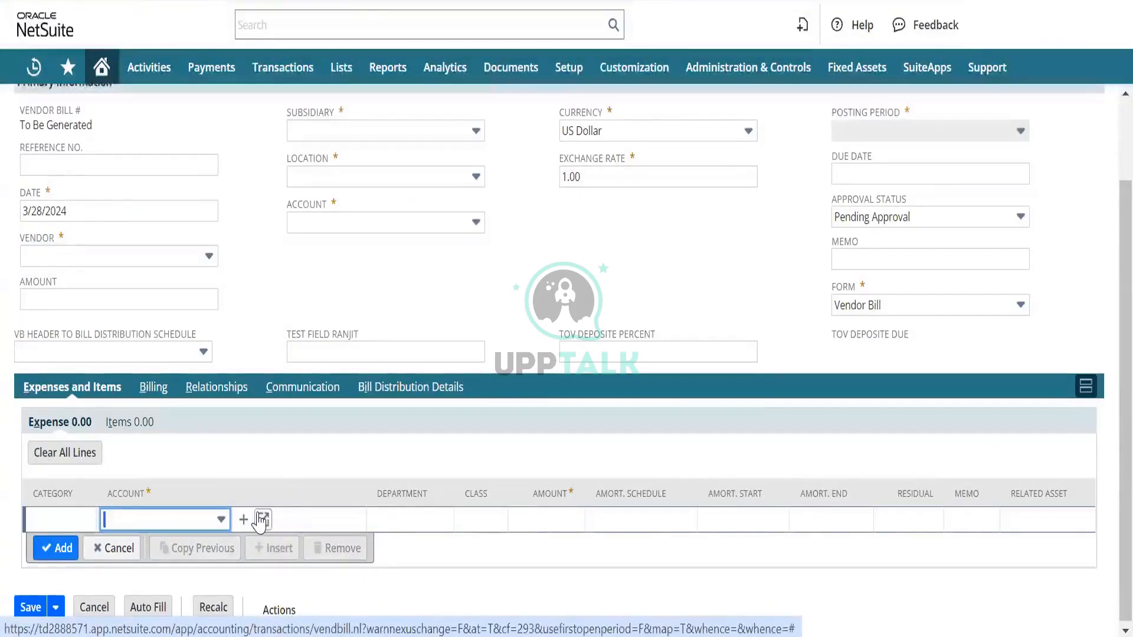
click(163, 523)
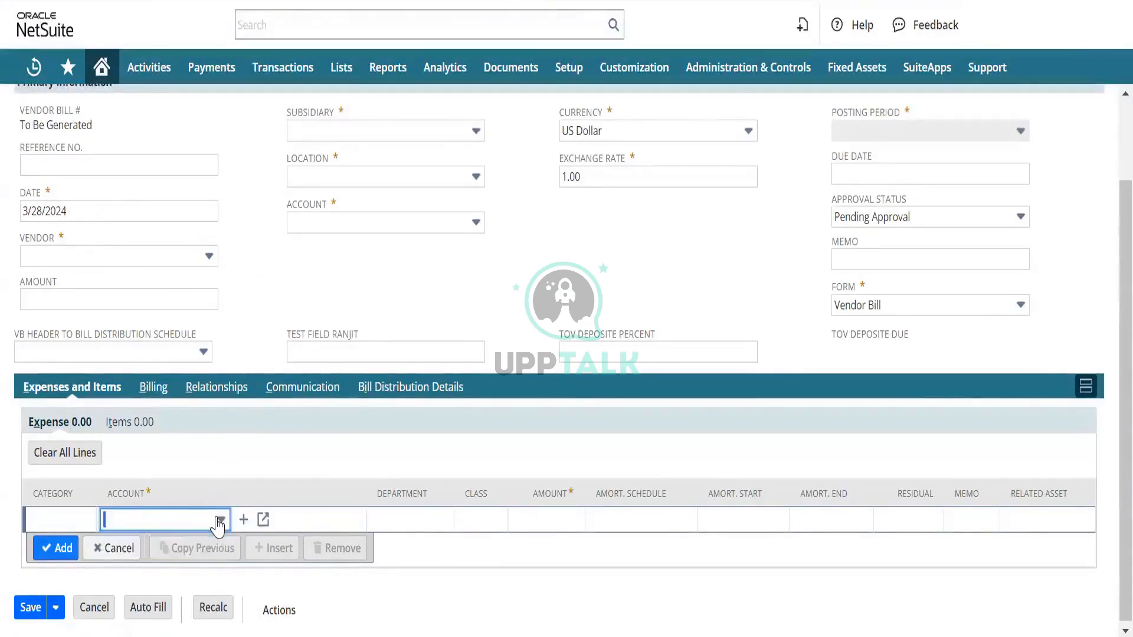
- Set the vendor of the new bill to Purplo Consulting Inc
scroll(253, 237, up, 2)
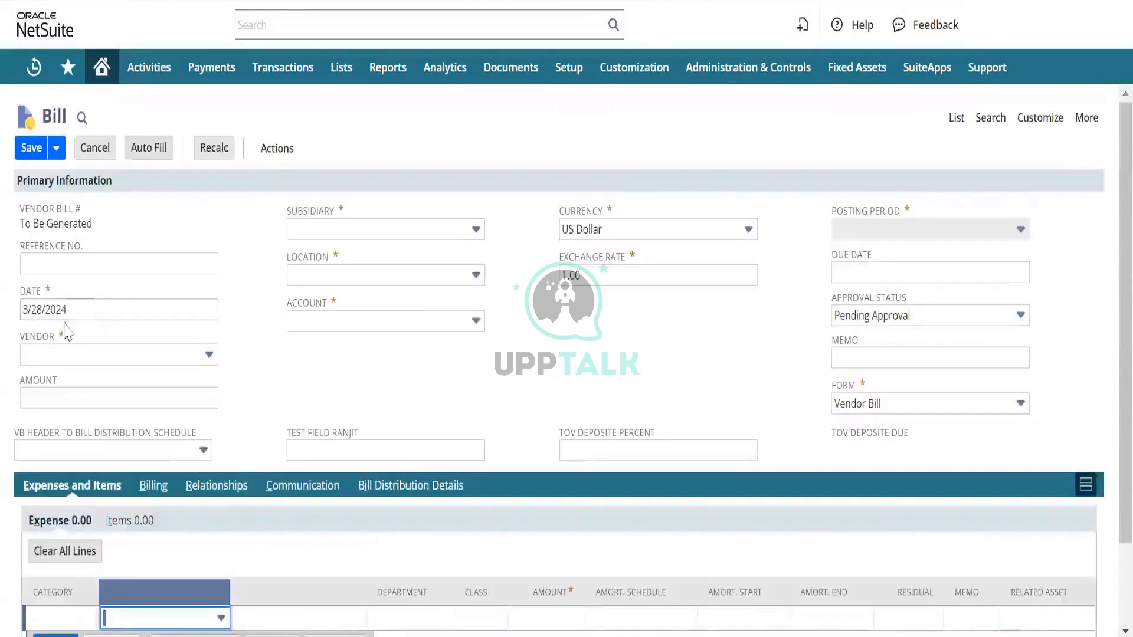
click(63, 356)
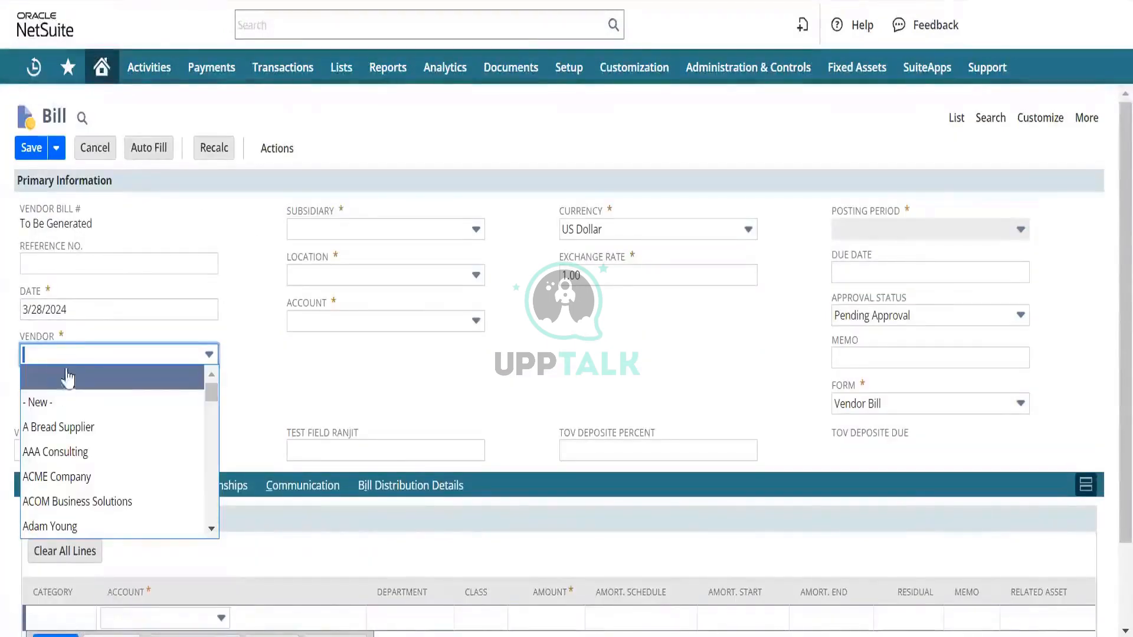
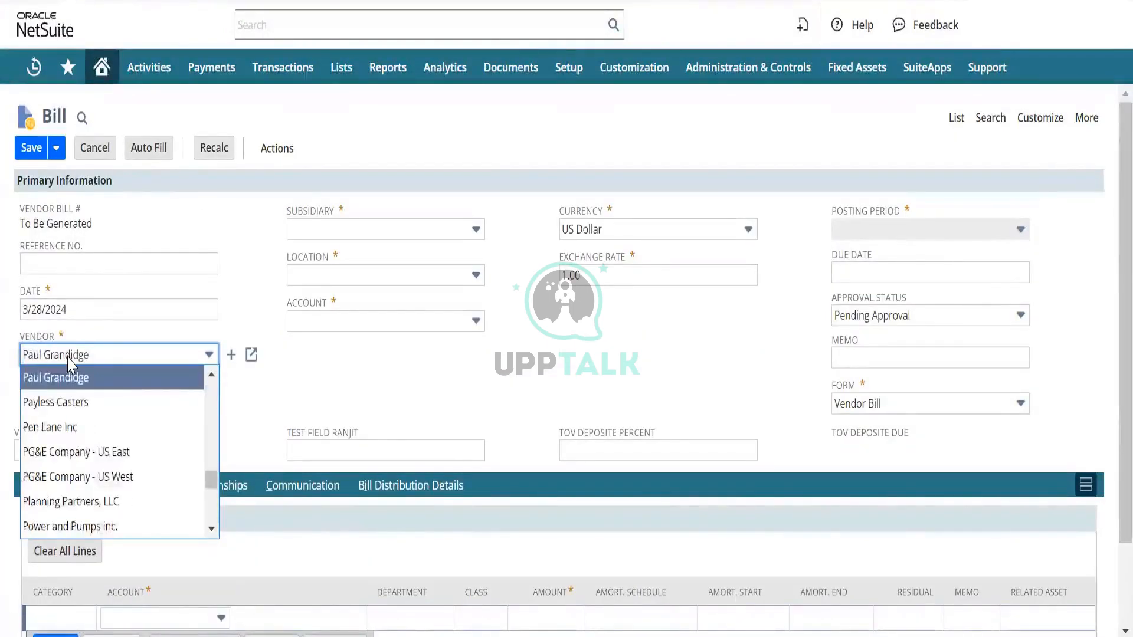
text(urplo Consulting Inc.)
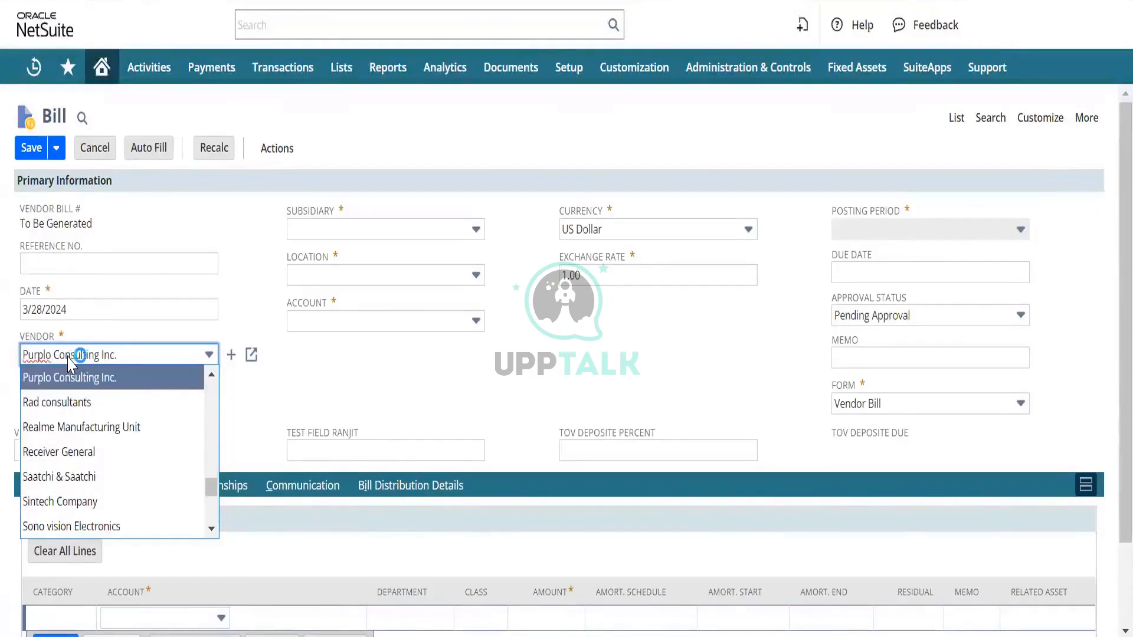
click(94, 378)
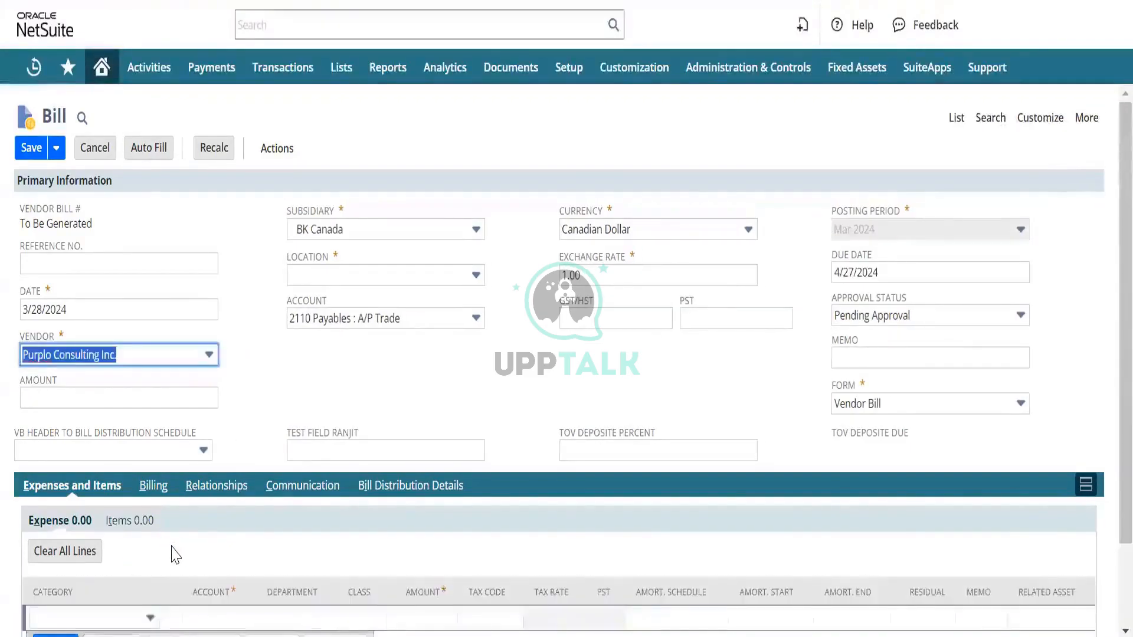
- Open the account choices on the bill's first expense line and browse the list through to its end
scroll(172, 552, down, 2)
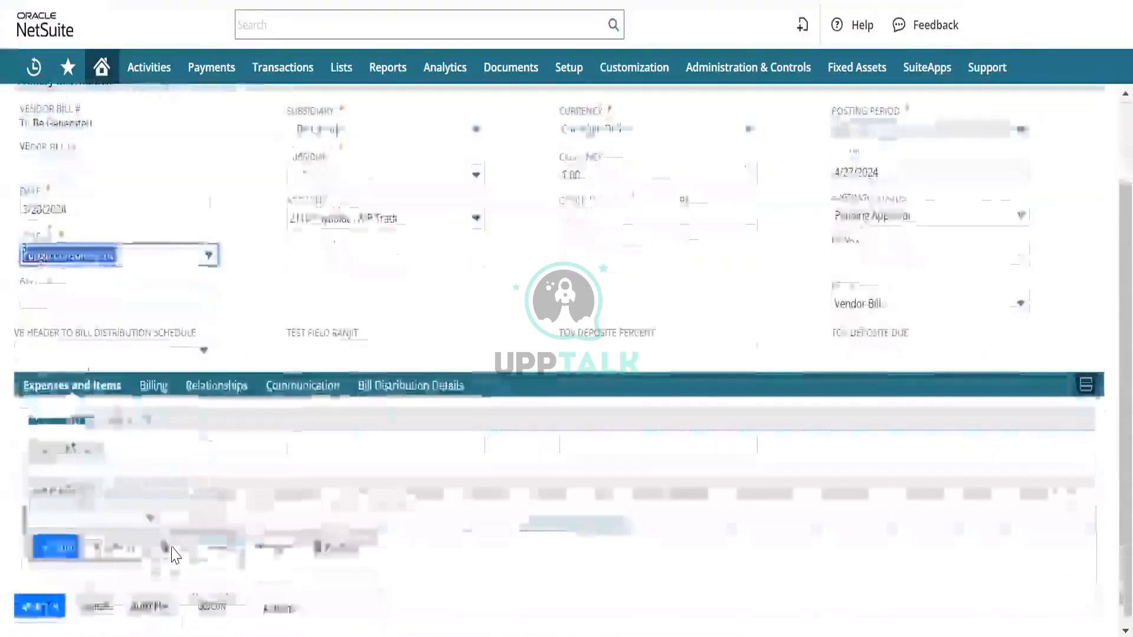
click(214, 517)
click(212, 519)
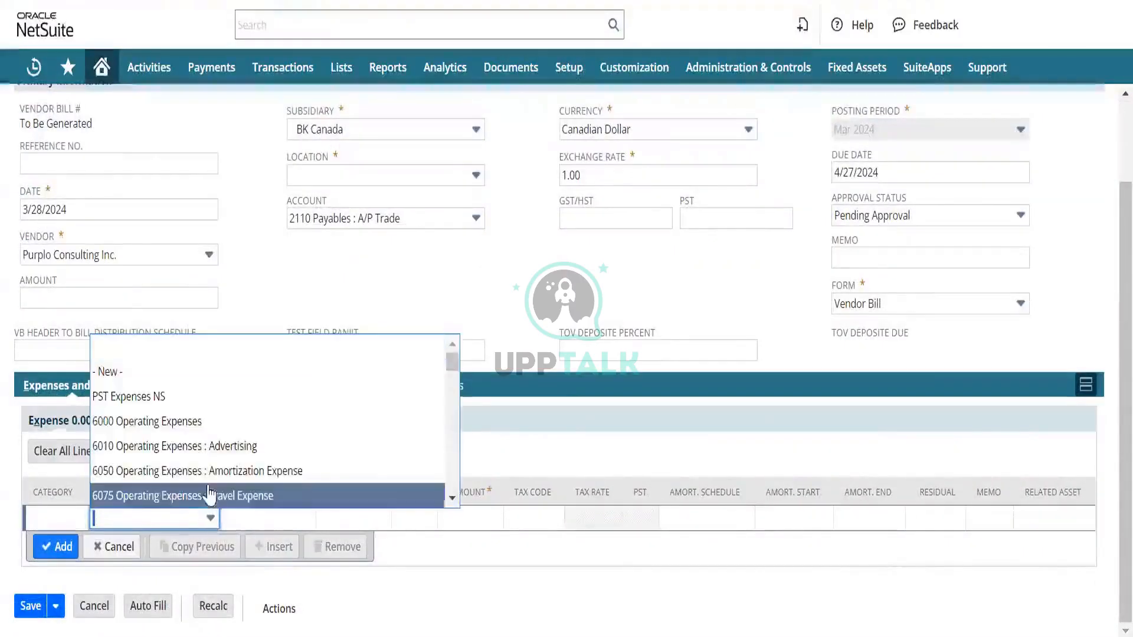
scroll(185, 454, down, 10)
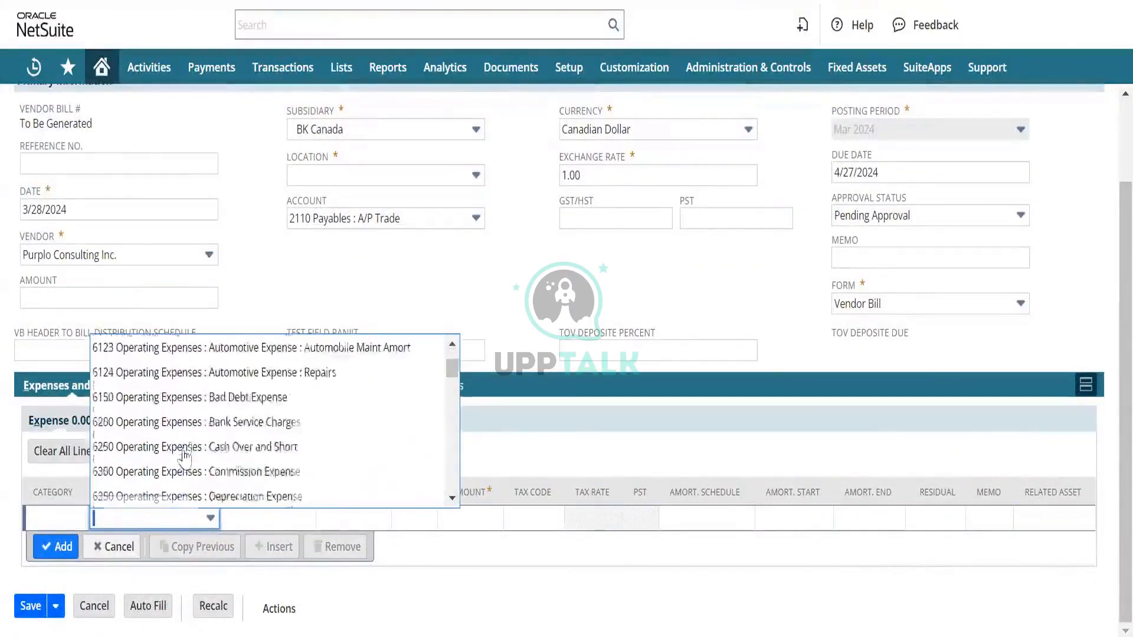
scroll(185, 456, down, 10)
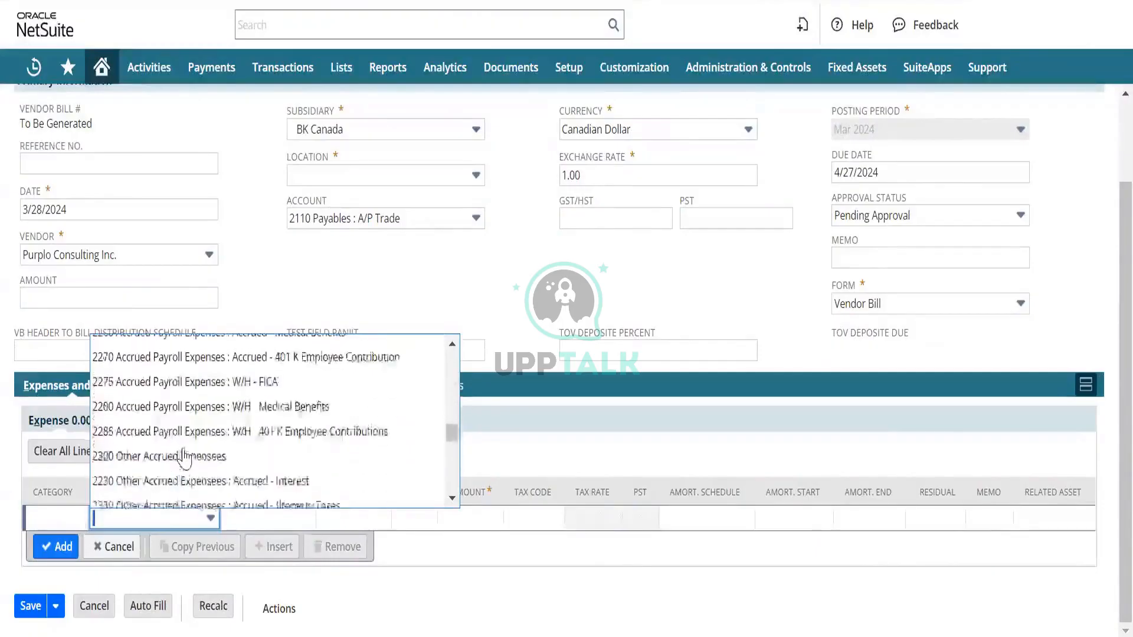
scroll(185, 456, up, 3)
scroll(185, 455, up, 2)
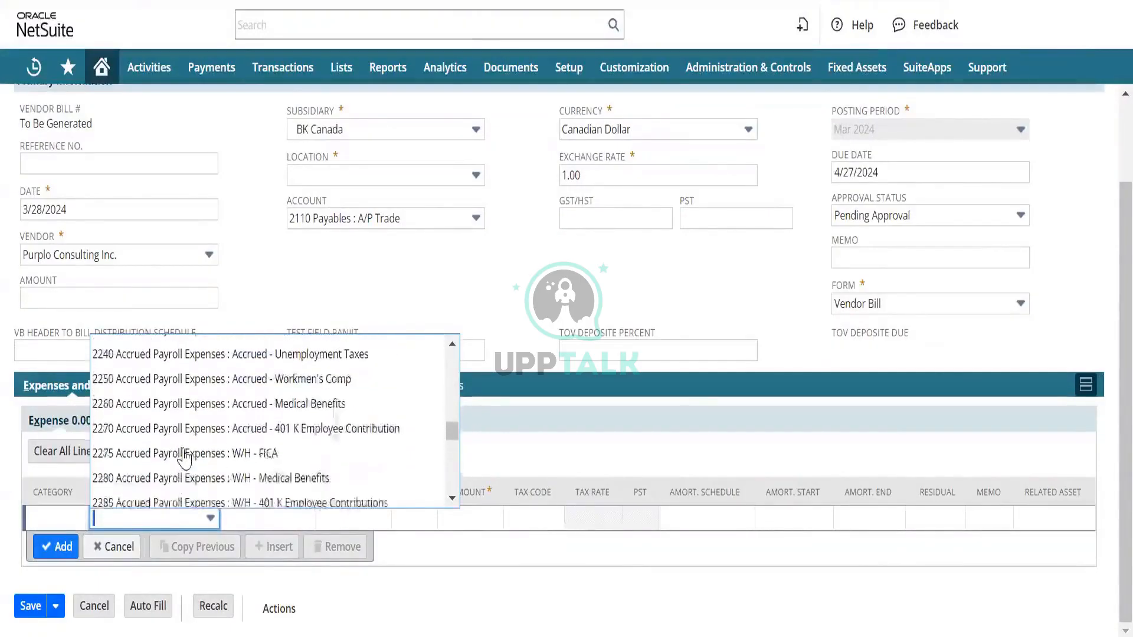
scroll(185, 457, down, 10)
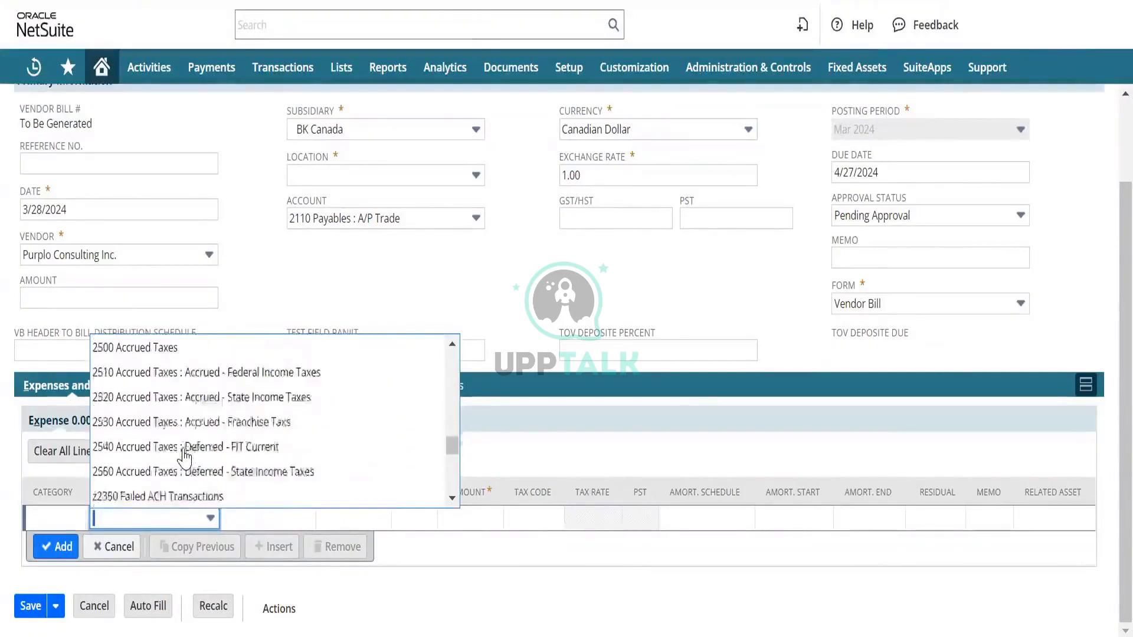
click(160, 522)
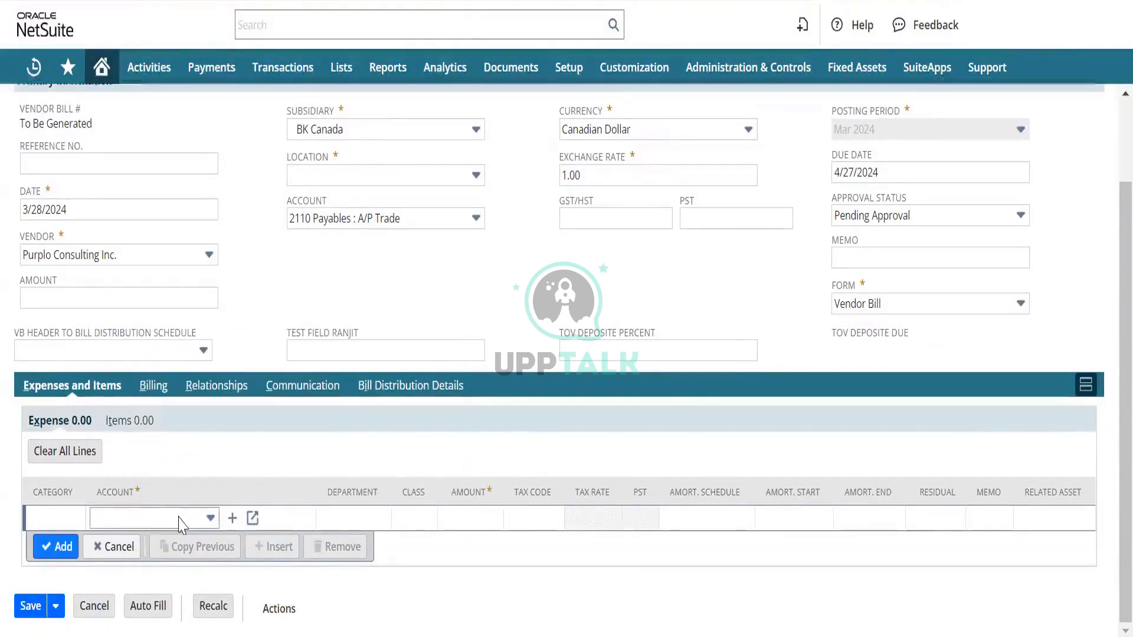
- Reopen the expense line's account choices and look for 2100 Payables among the liability accounts
click(180, 519)
scroll(188, 479, down, 6)
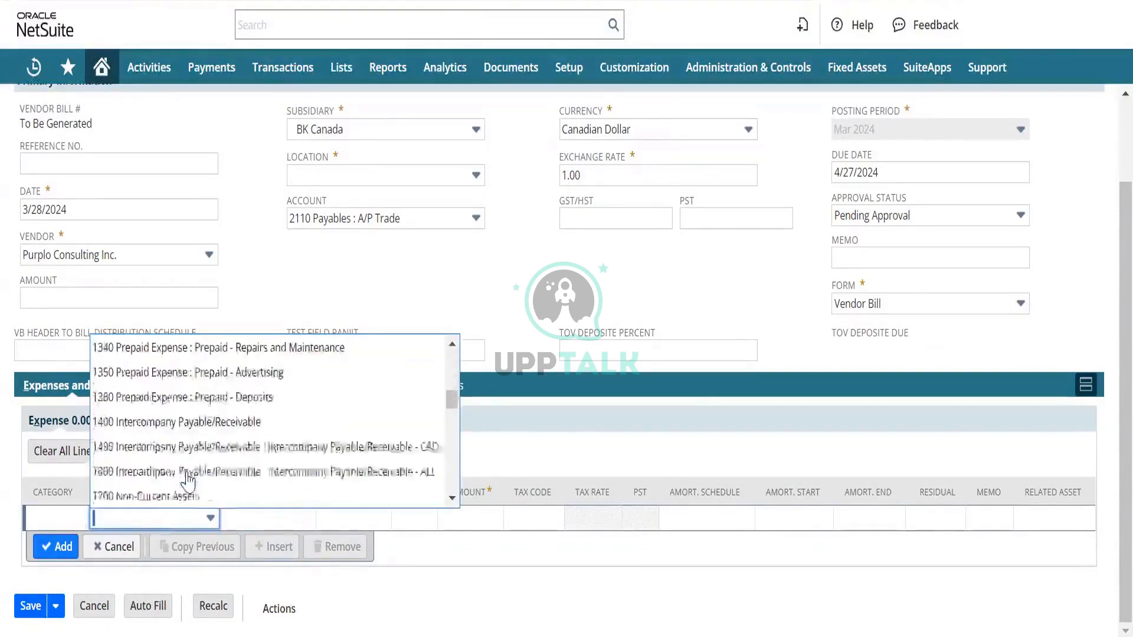
scroll(188, 481, down, 1)
scroll(174, 452, down, 10)
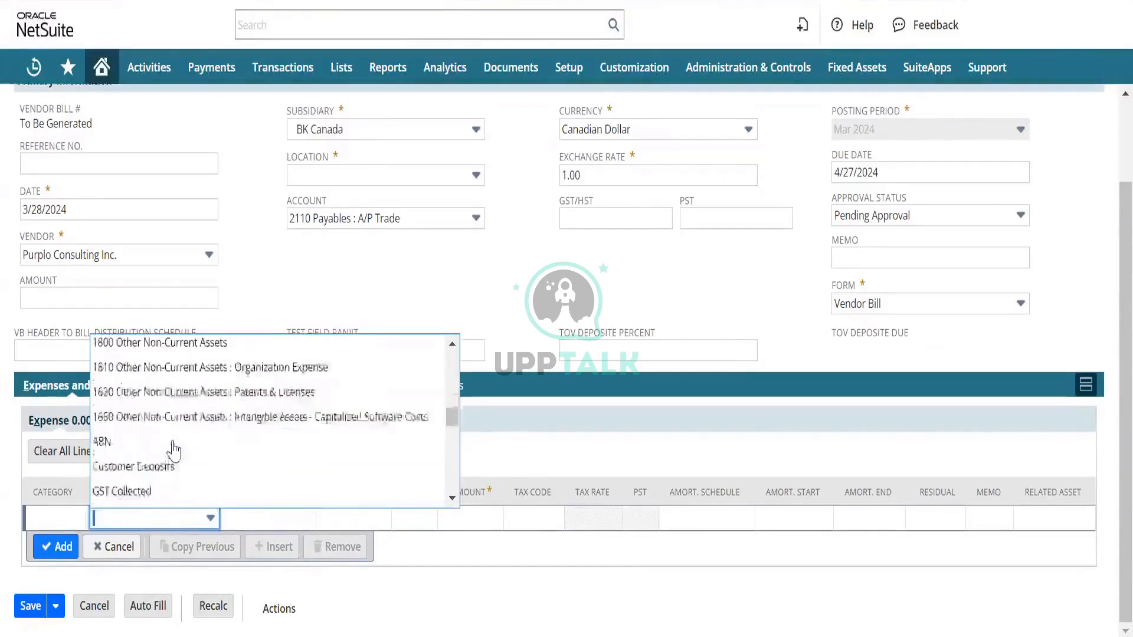
scroll(175, 451, down, 1)
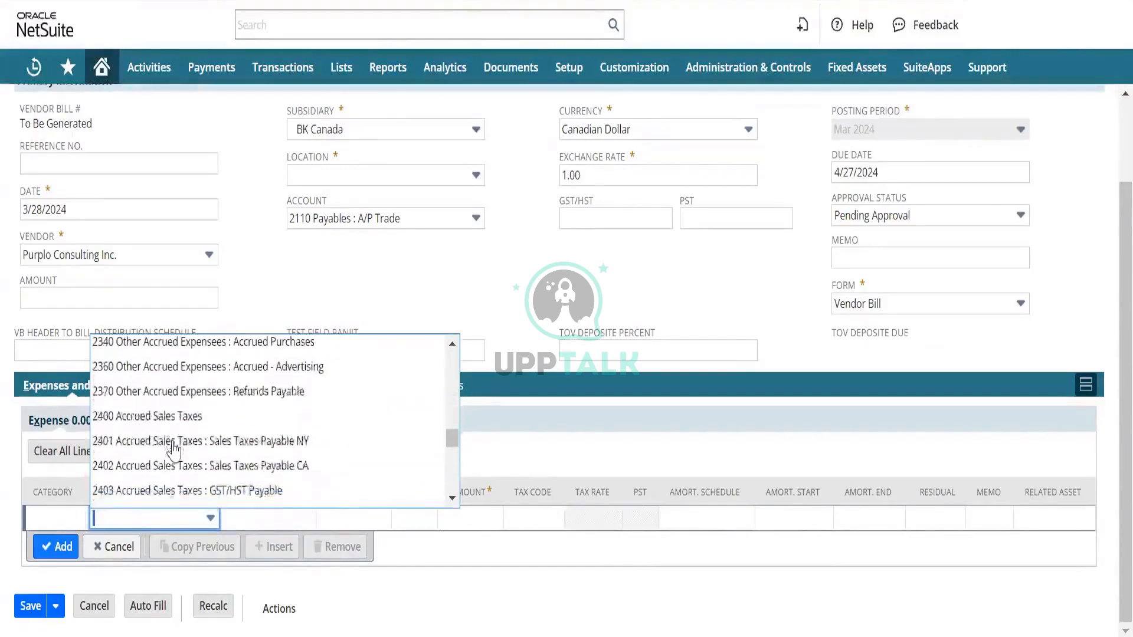
scroll(174, 452, up, 2)
scroll(174, 451, down, 5)
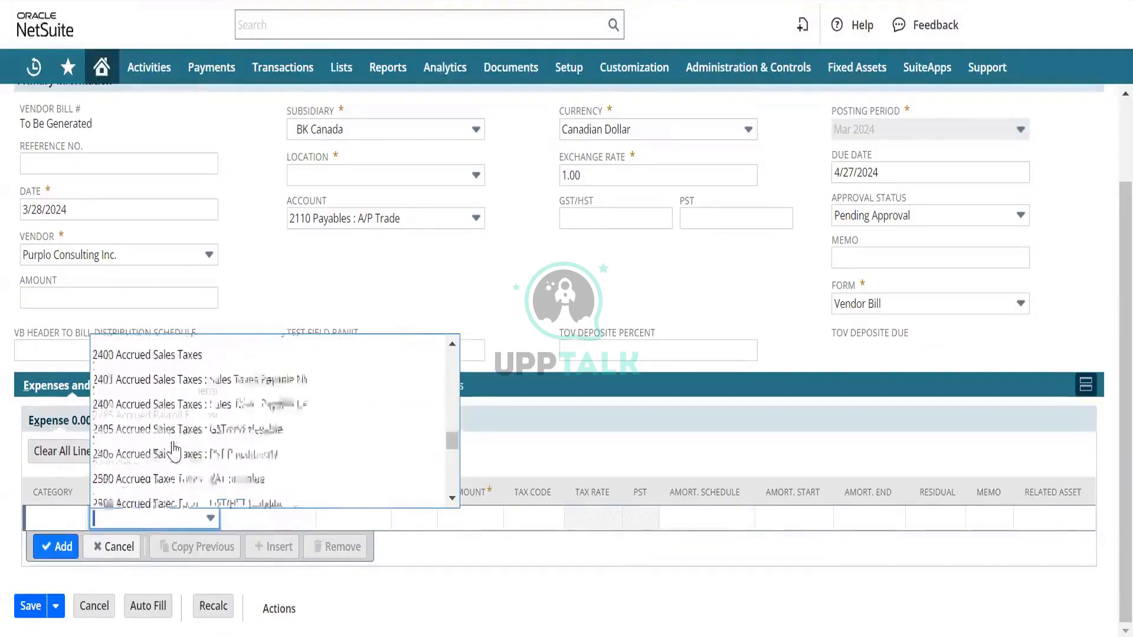
scroll(174, 451, down, 2)
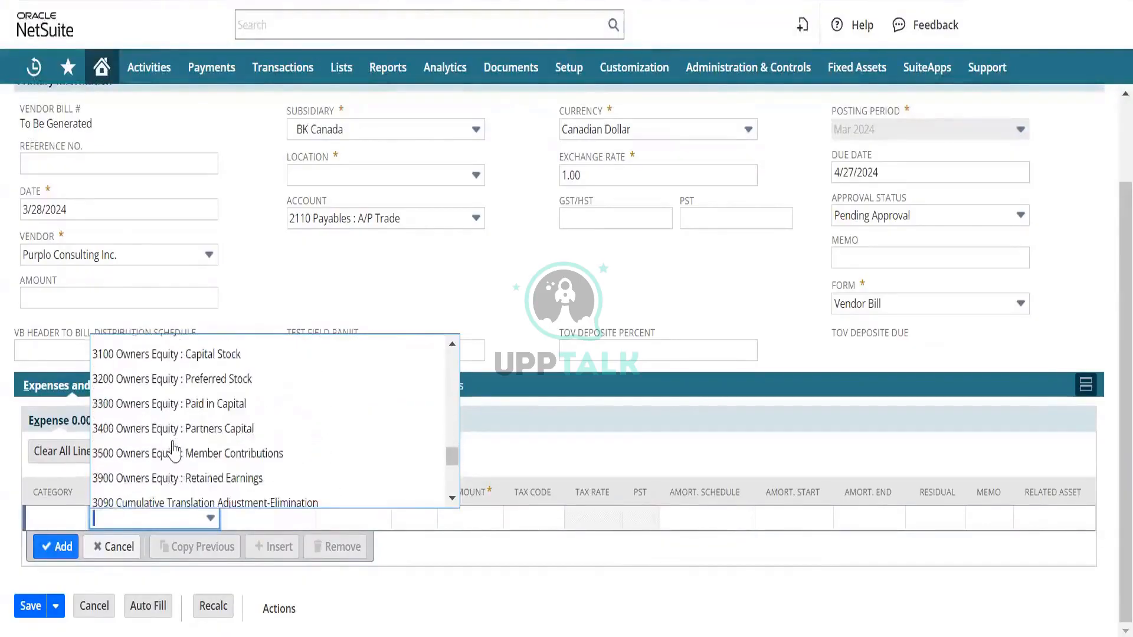
scroll(174, 452, down, 2)
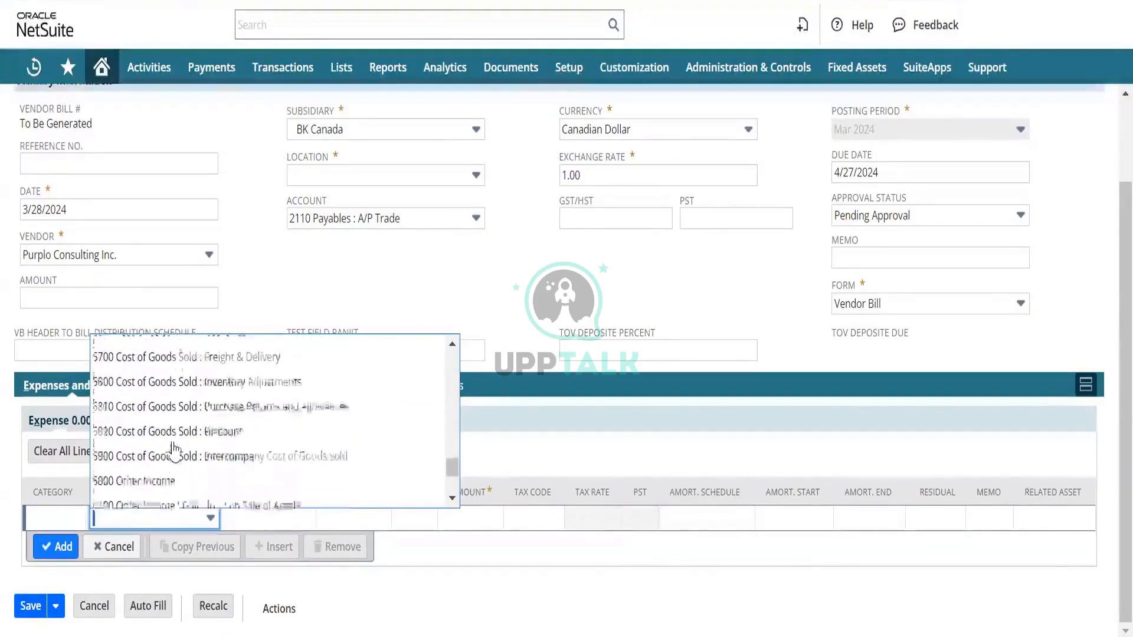
scroll(174, 451, up, 4)
scroll(174, 451, up, 8)
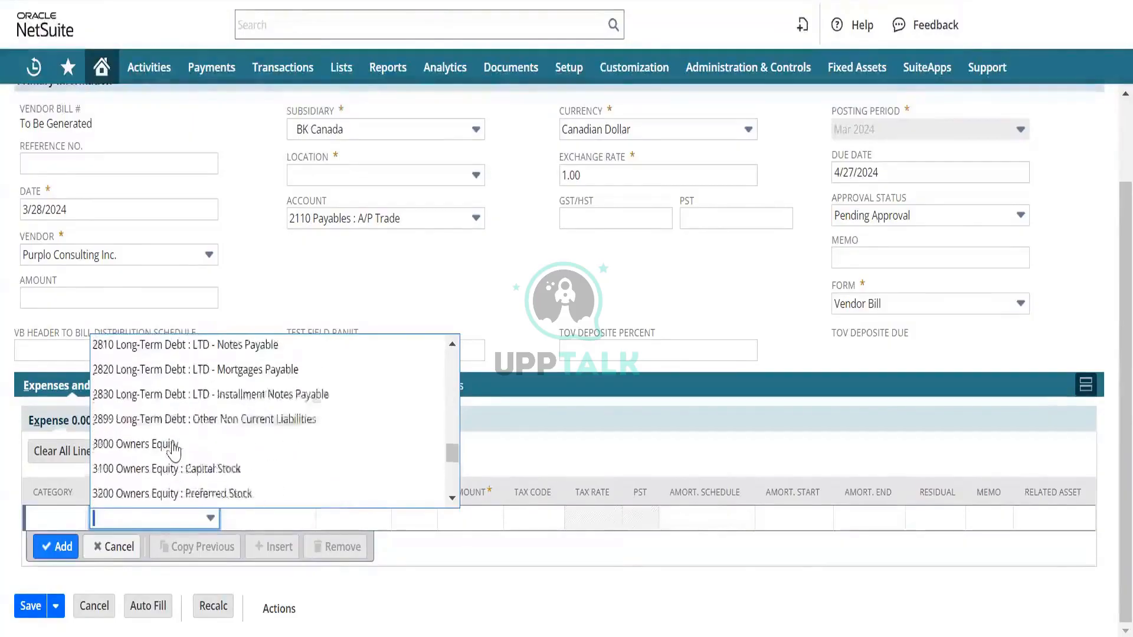
scroll(174, 451, up, 8)
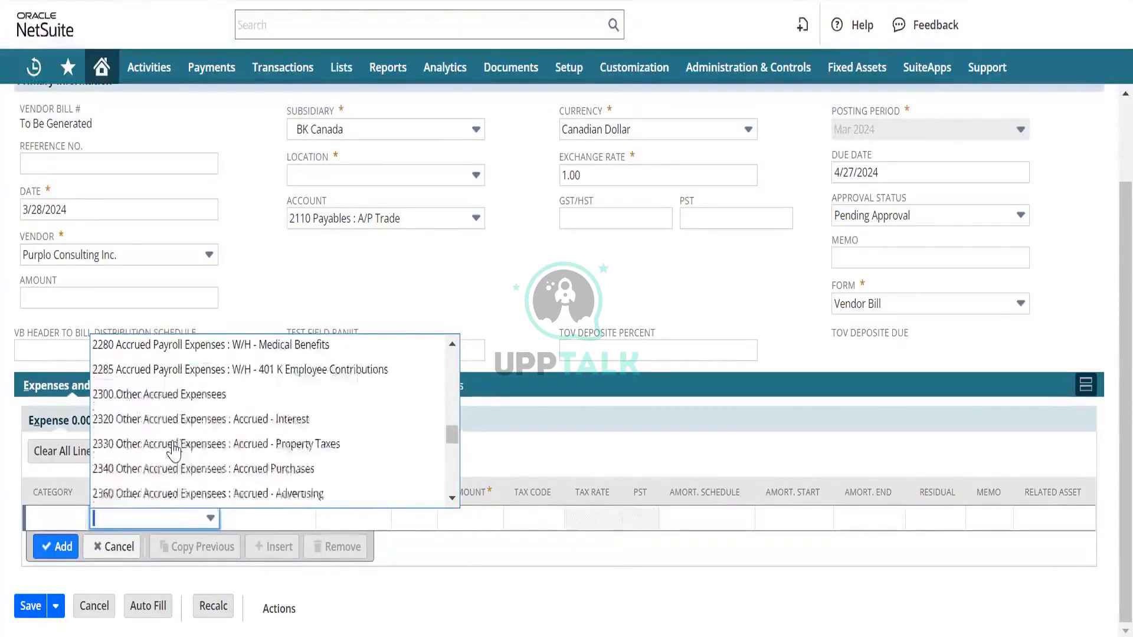
scroll(174, 451, up, 4)
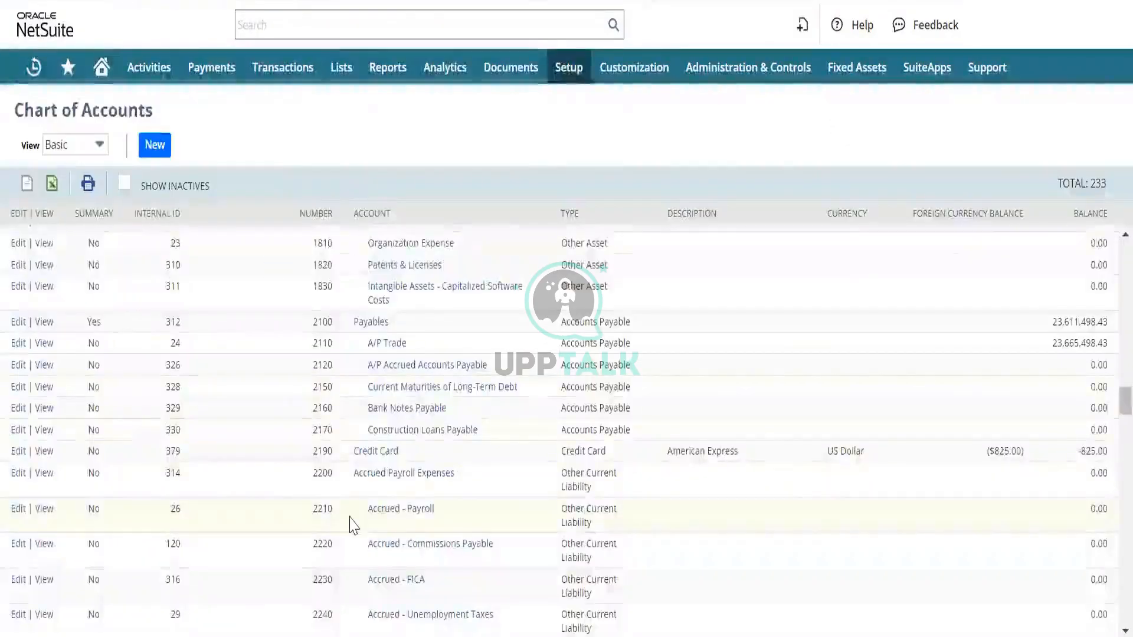
- Review the 2100 and 2200 account groups in the chart of accounts, and find account 2200 in the bill's expense account choices
scroll(352, 525, down, 5)
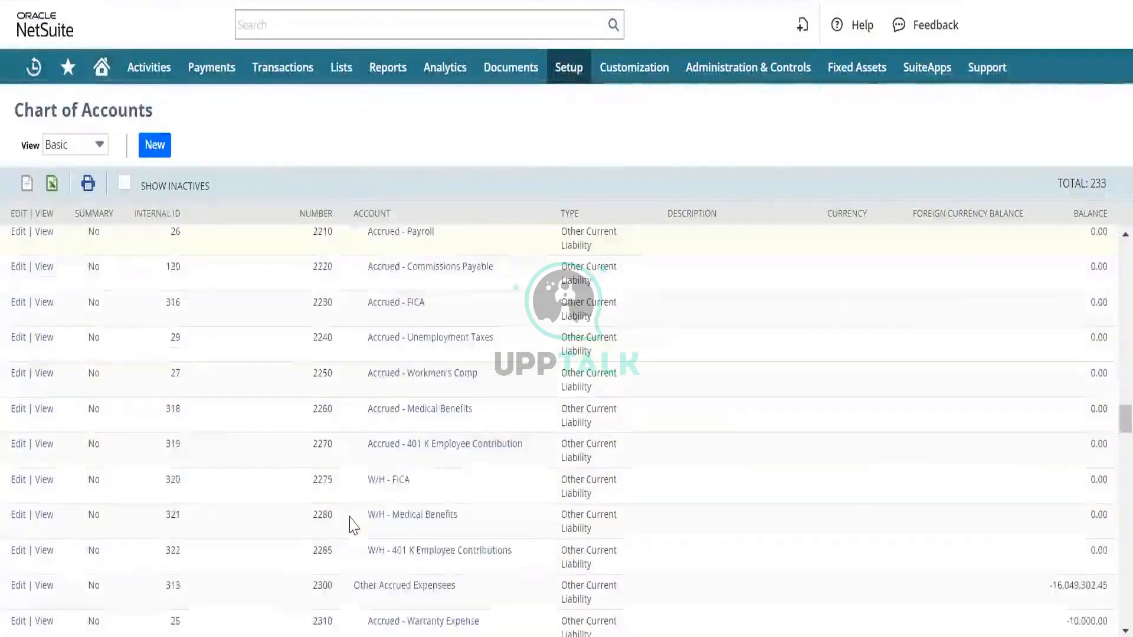
scroll(352, 525, up, 3)
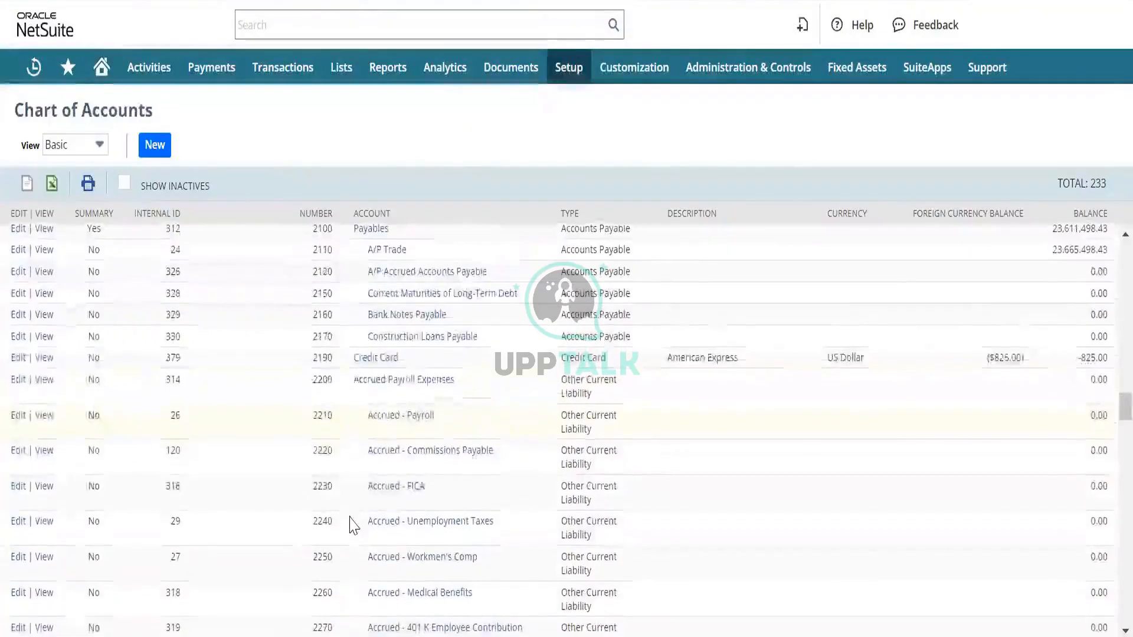
scroll(354, 524, down, 1)
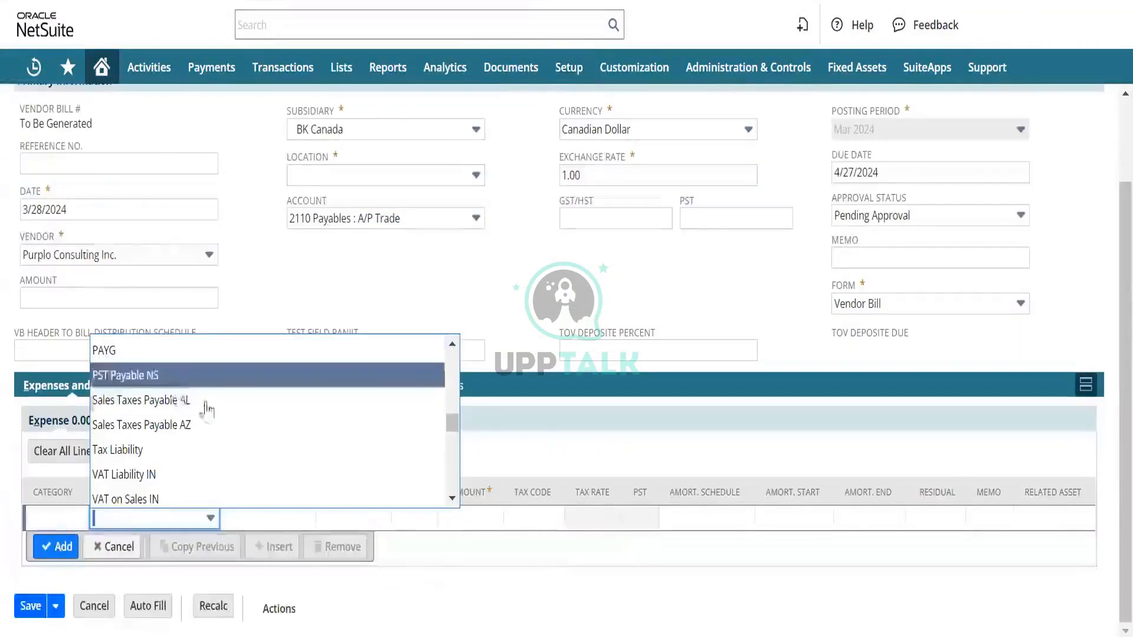
text(22)
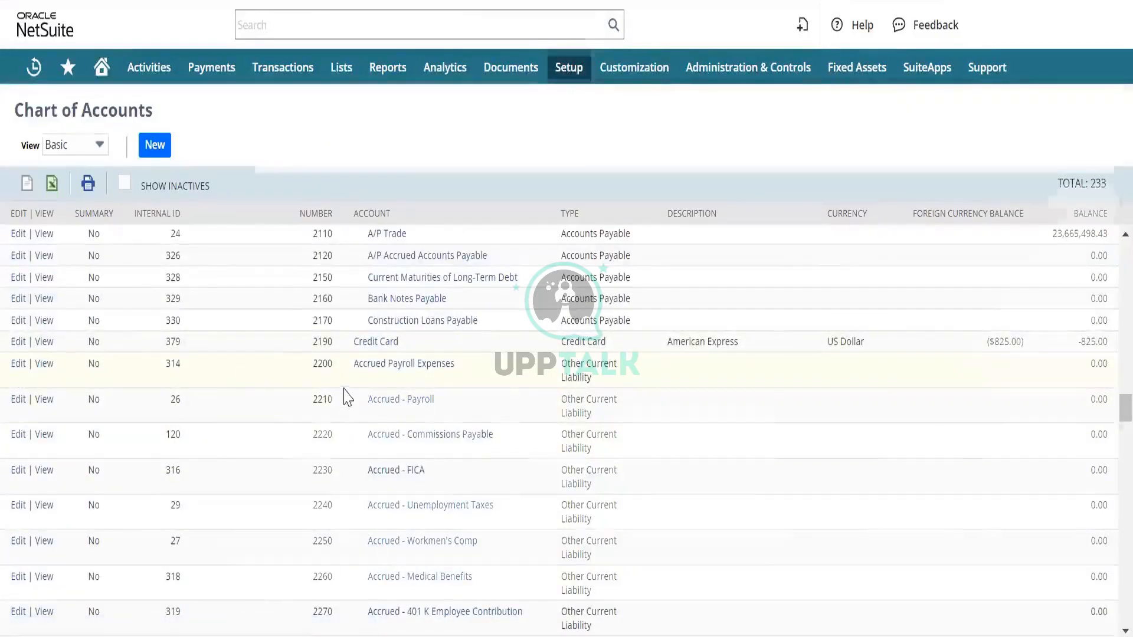
- Edit the 2200 Accrued Payroll Expenses account, mark it as a summary account, try to clear its Inactive setting and save it
click(362, 322)
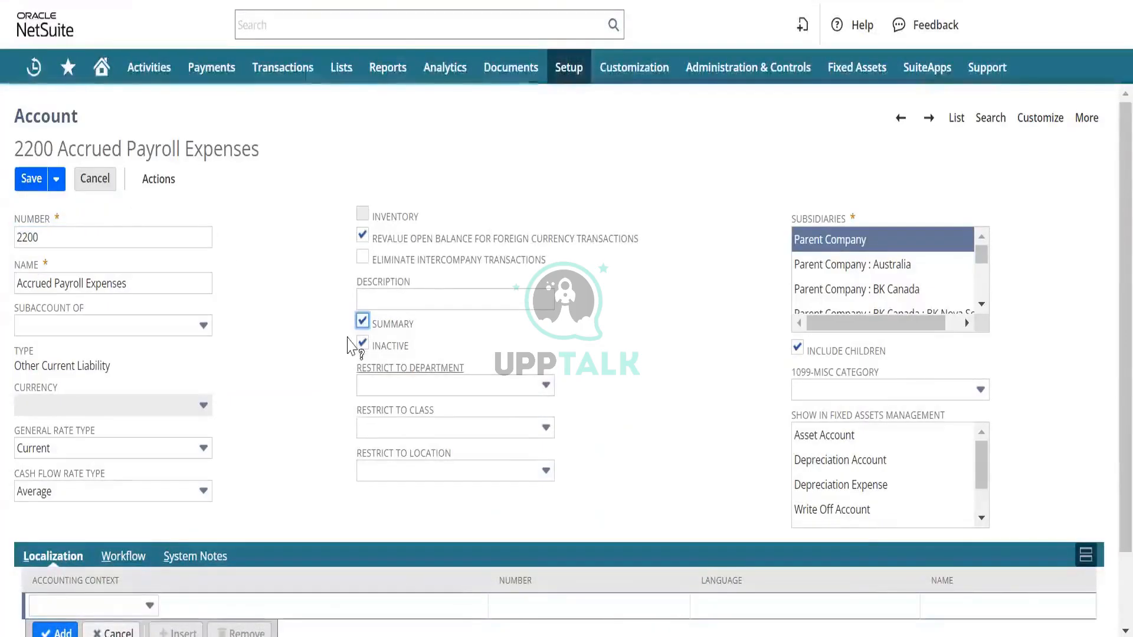
click(363, 345)
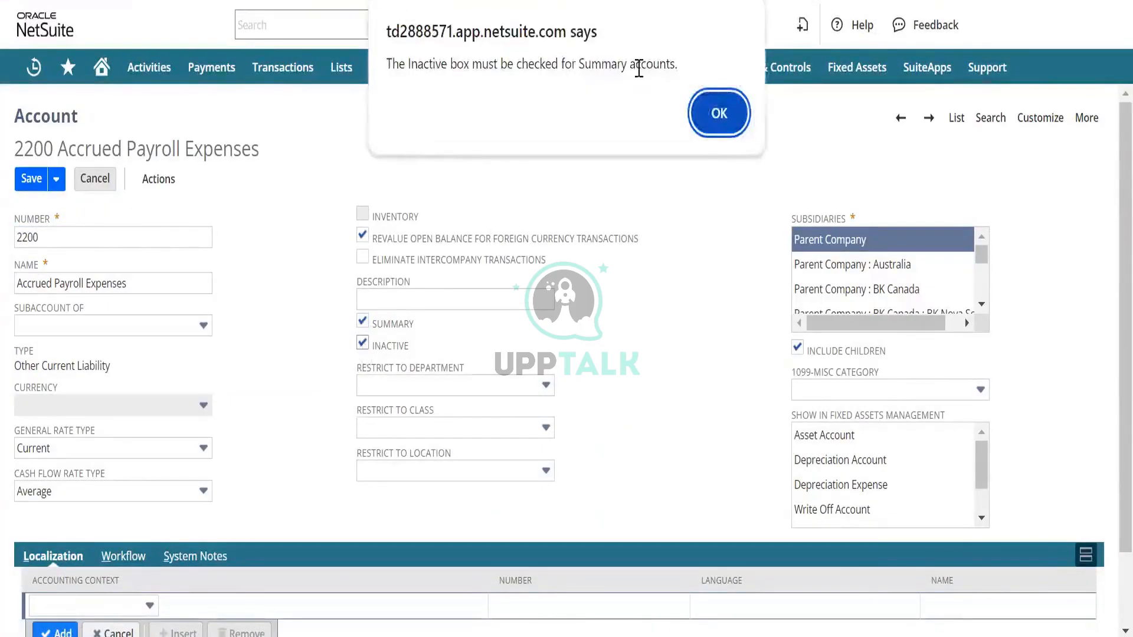
click(717, 113)
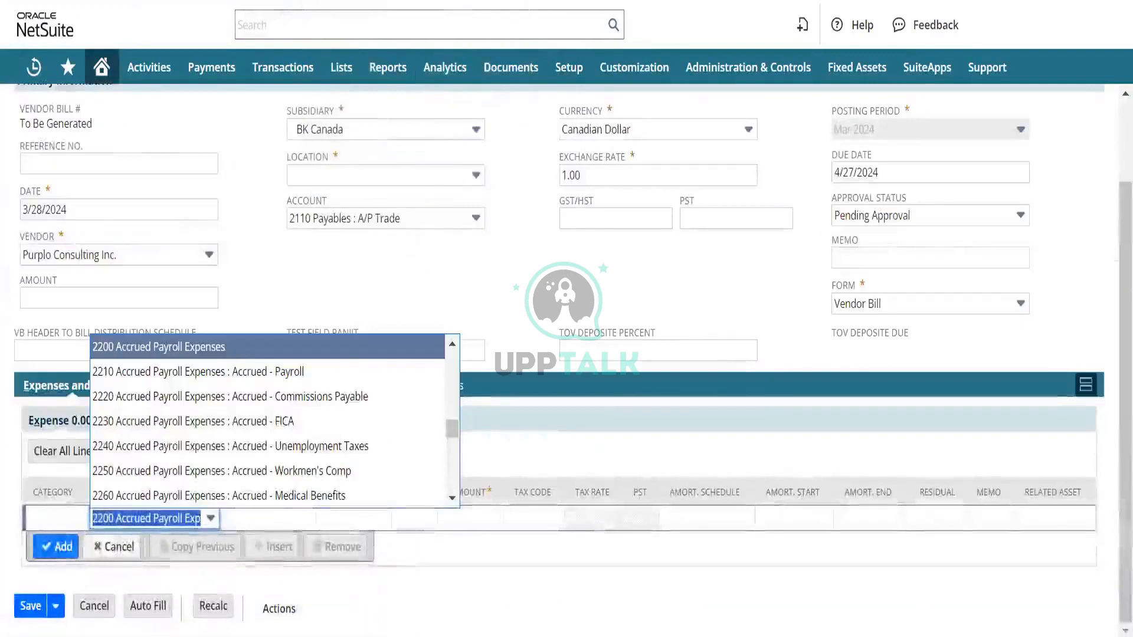
- Reload the vendor bill form and check the first expense line's account choices for 2200 Accrued Payroll Expenses and its subaccounts
key(F5)
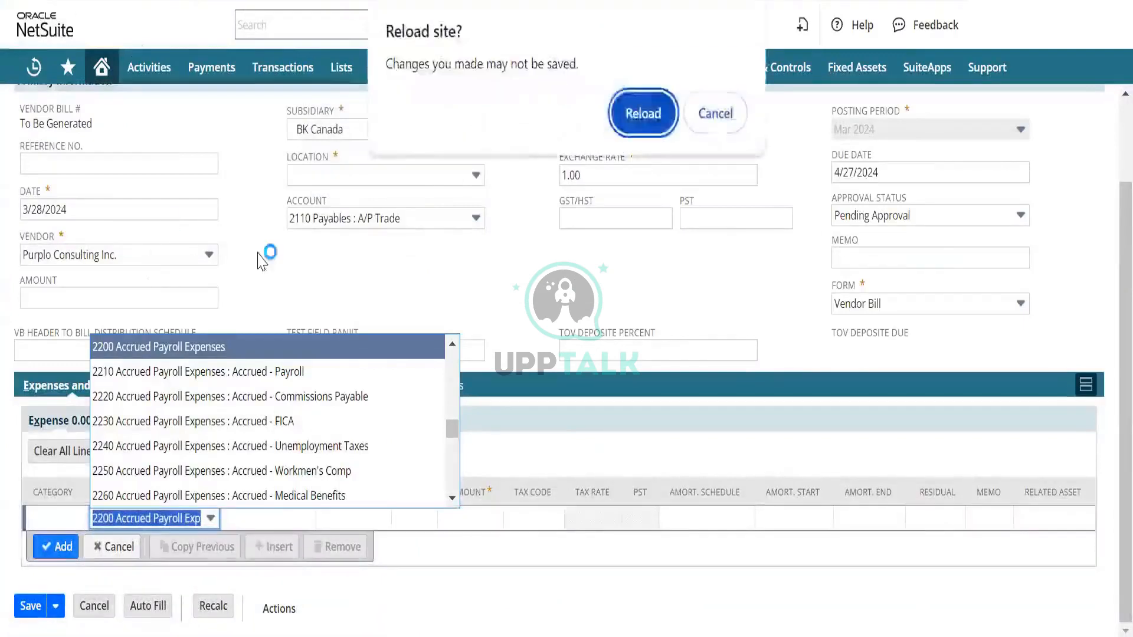
click(630, 118)
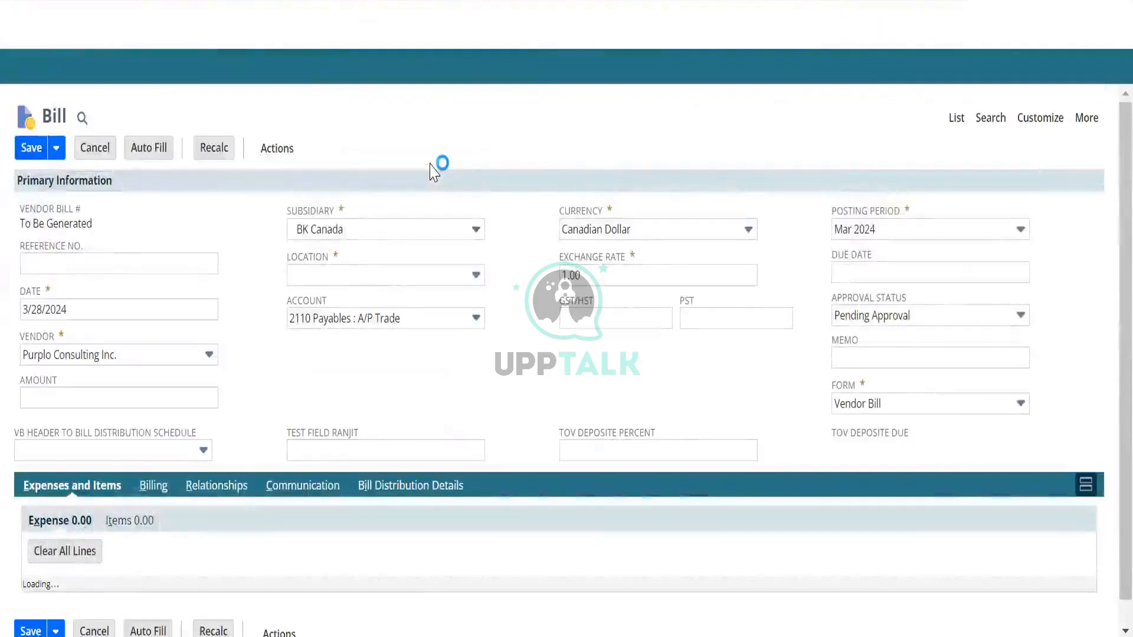
scroll(216, 421, down, 3)
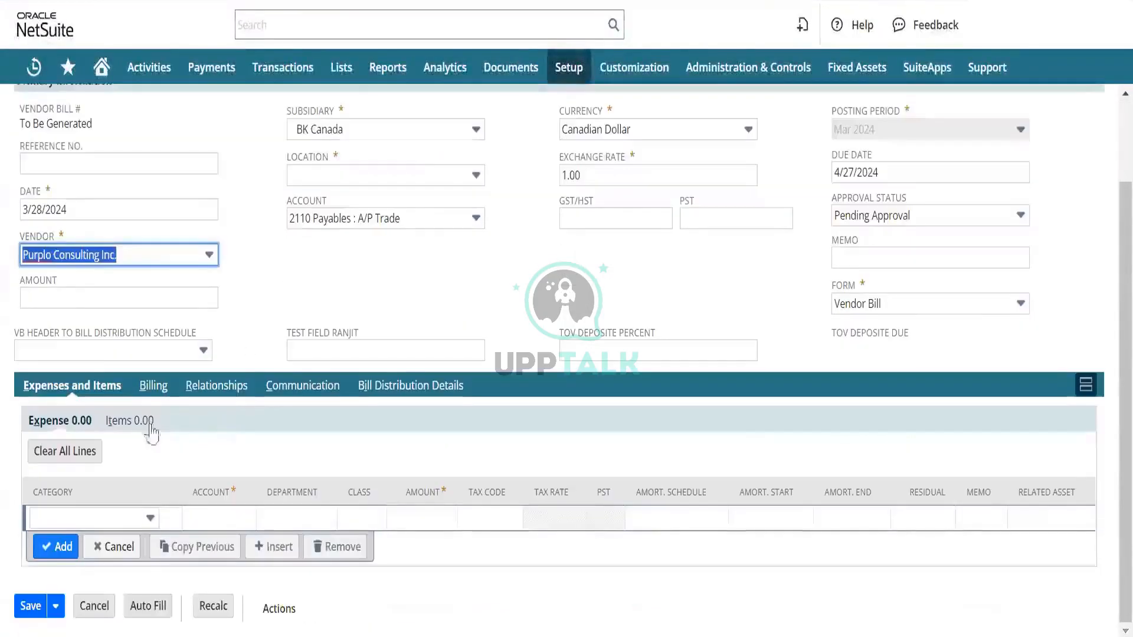
click(211, 516)
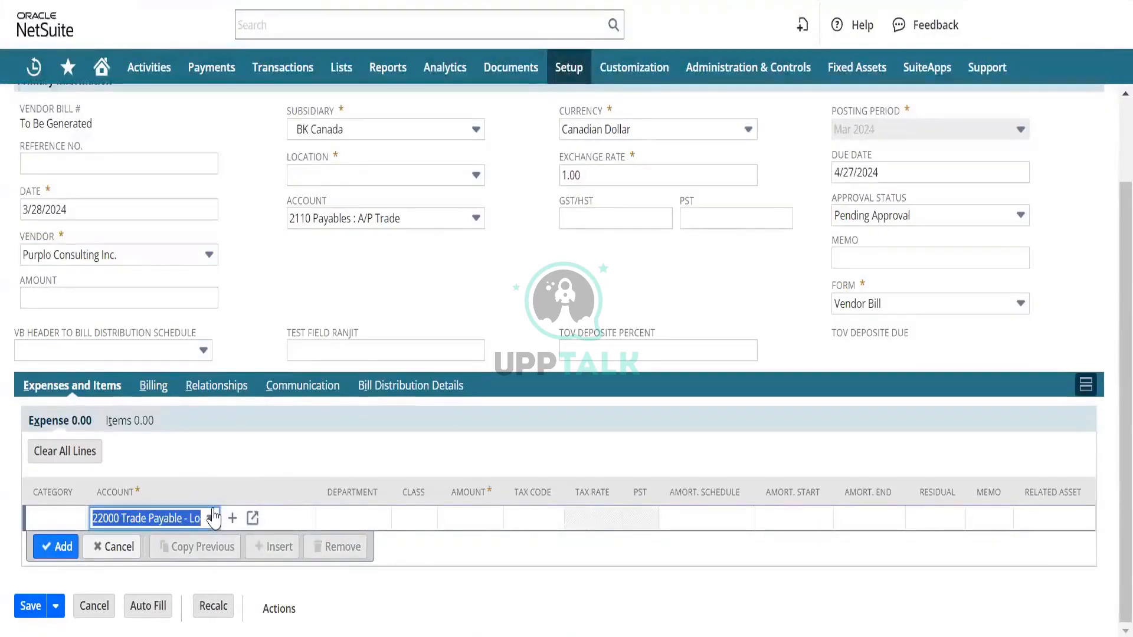
click(211, 518)
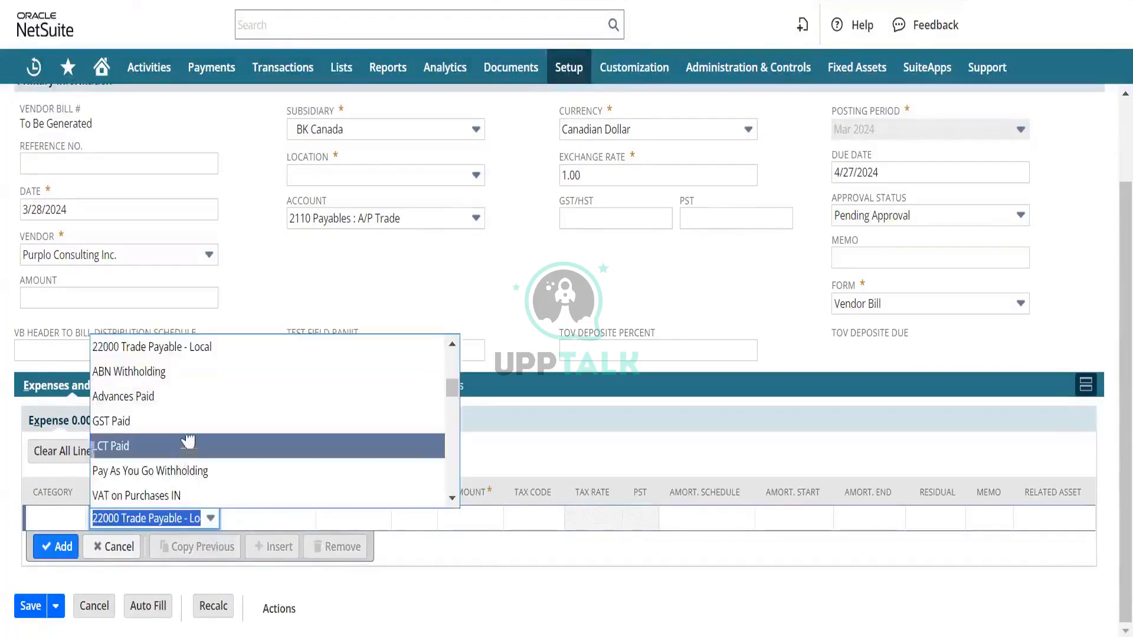
scroll(189, 437, down, 1)
scroll(188, 438, down, 8)
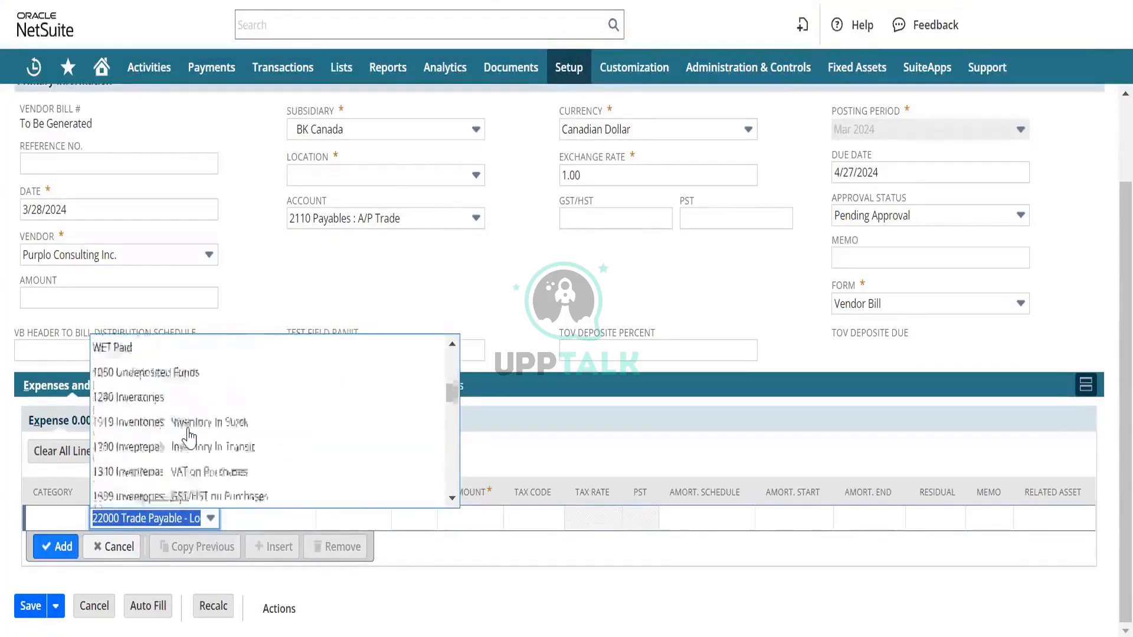
scroll(189, 438, down, 10)
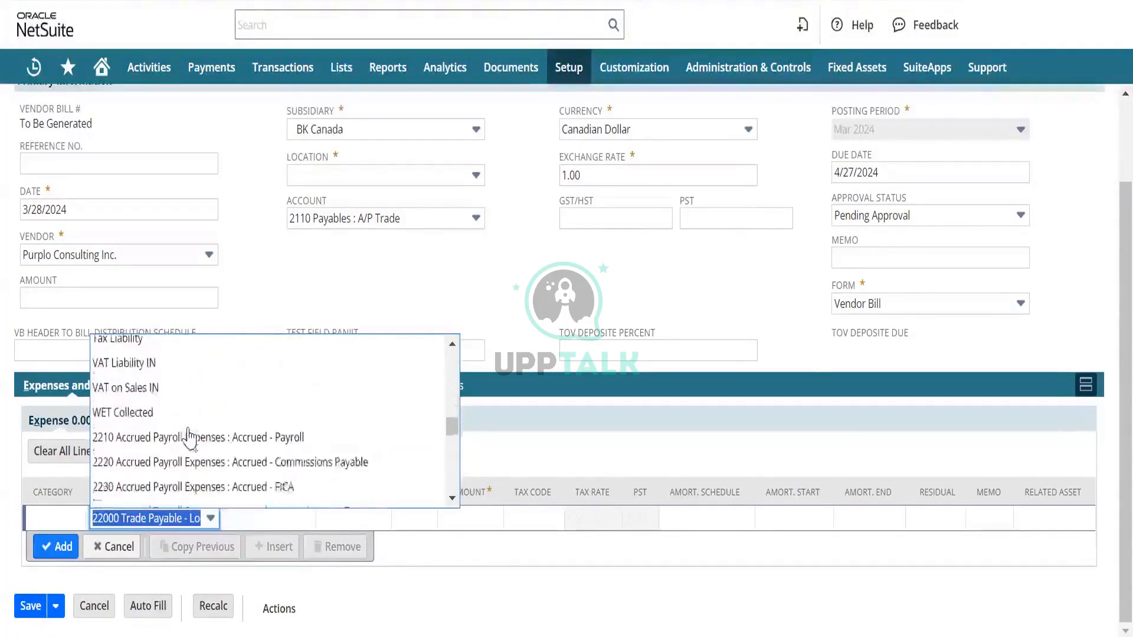
scroll(188, 437, up, 2)
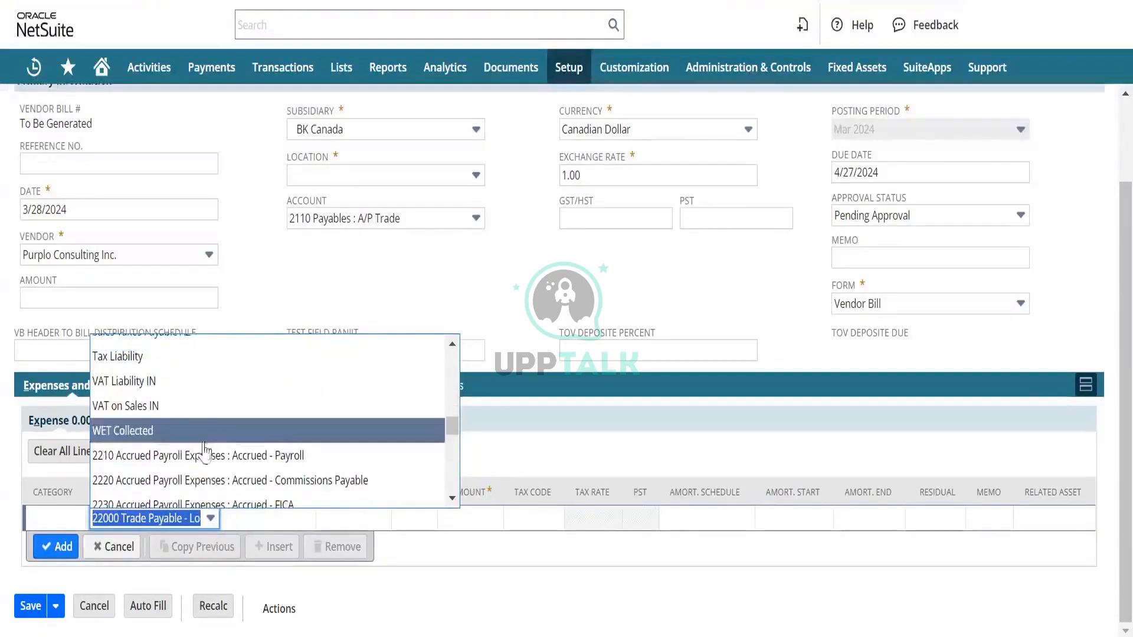